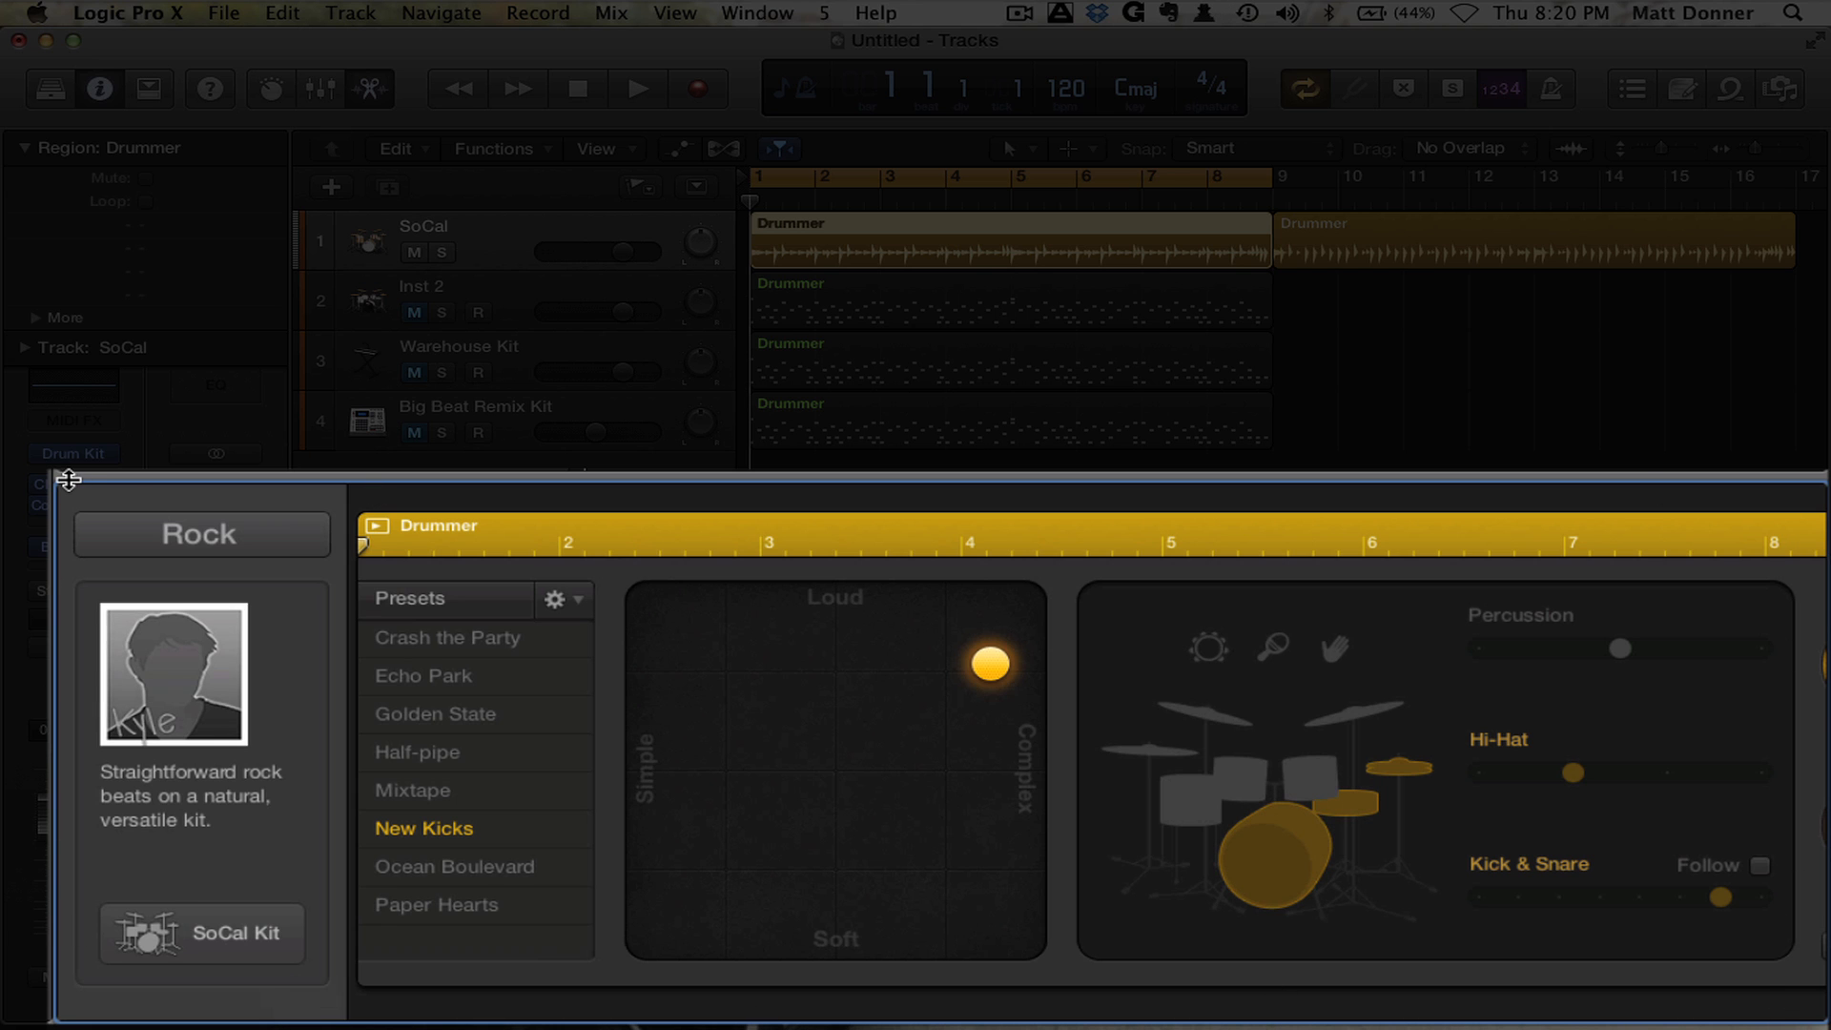
Step: Open the new track dialog to view the available track types, and cancel it without creating a track
{"action": "key", "text": "alt+super+n"}
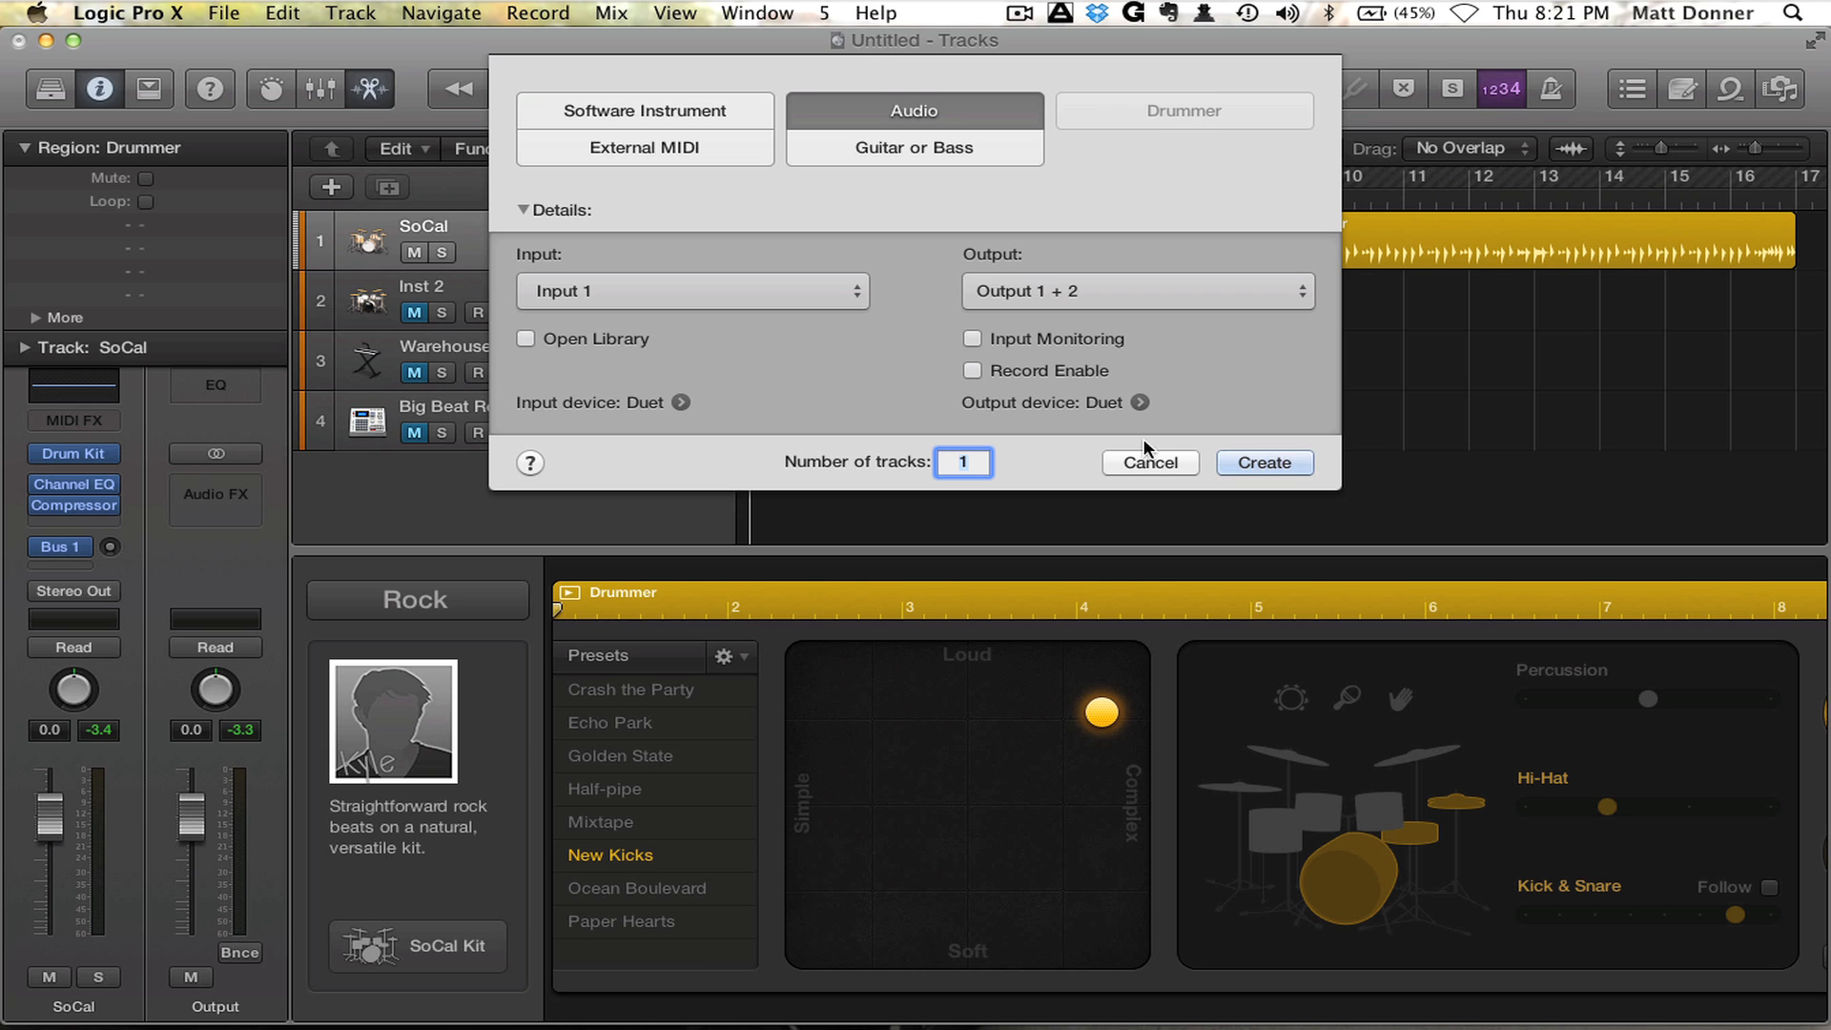
{"action": "left_click", "coordinate": [1151, 462]}
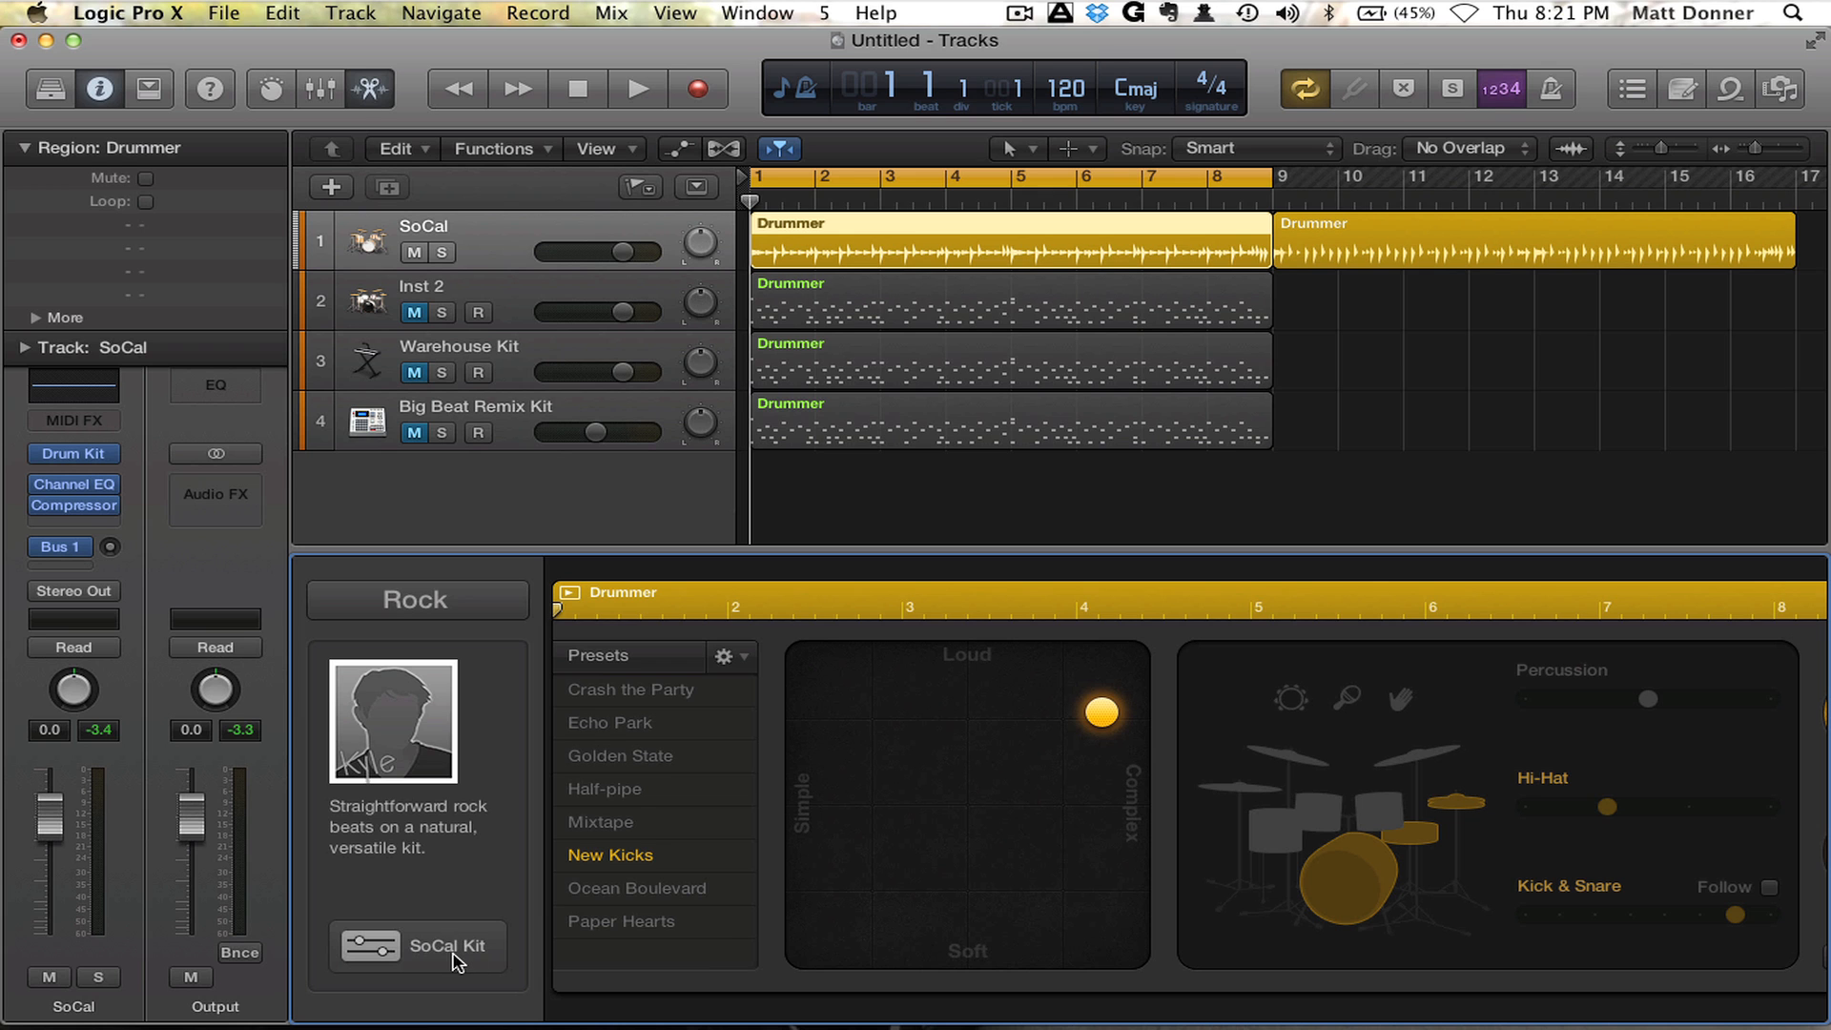
Step: Open the SoCal Kit in Drum Kit Designer and inspect the kick and snare choices with their Tune, Dampen and Gain settings
{"action": "left_click", "coordinate": [450, 946]}
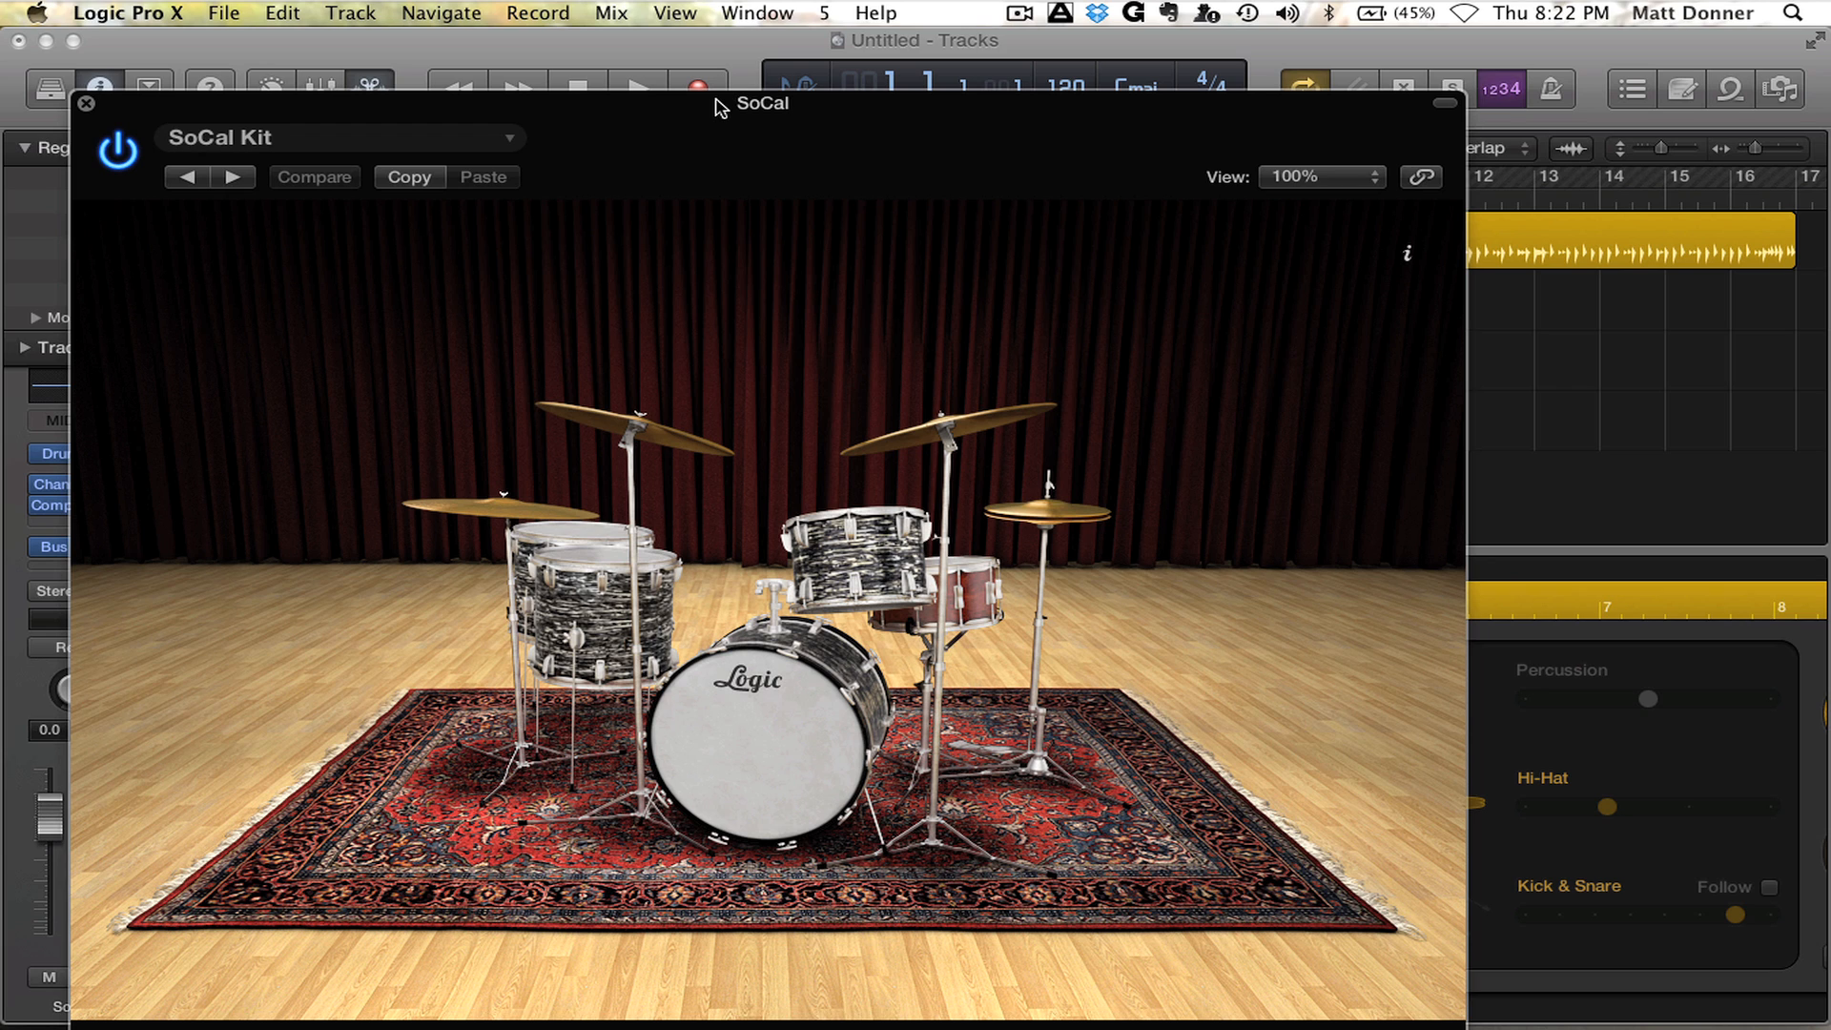
{"action": "left_click_drag", "start_coordinate": [720, 107], "coordinate": [779, 46]}
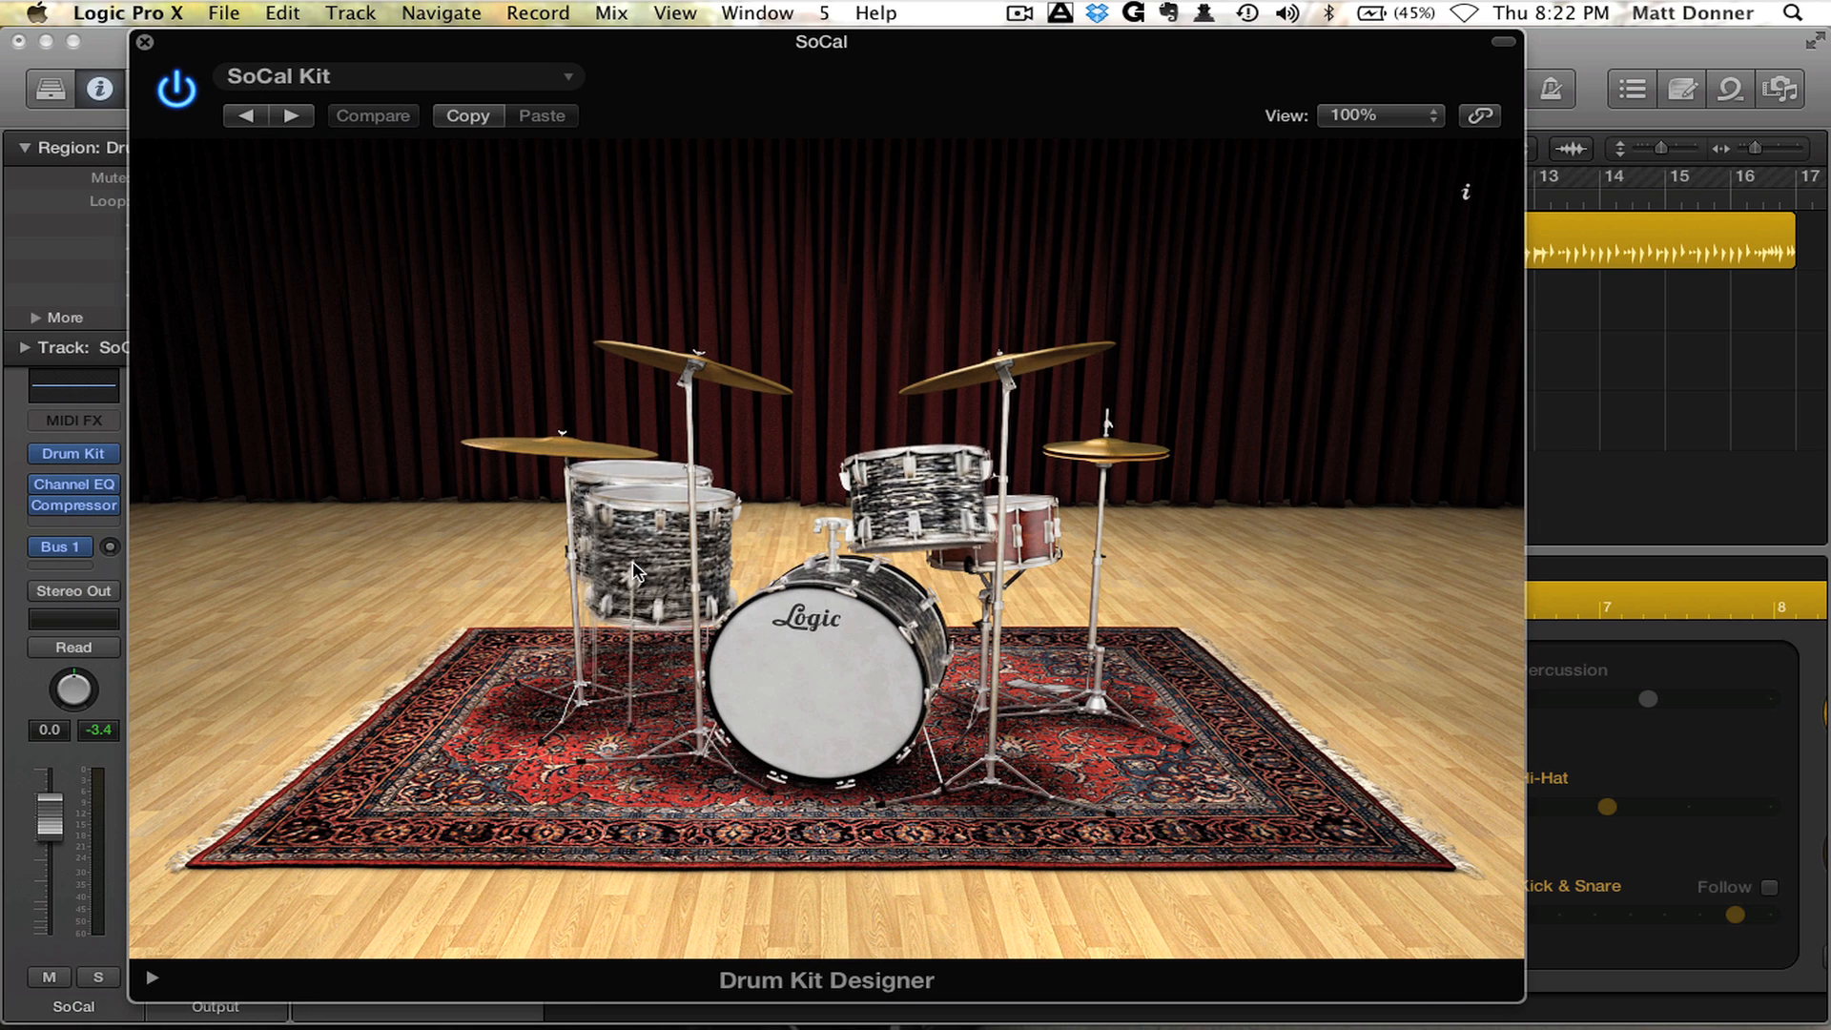
{"action": "left_click", "coordinate": [852, 679]}
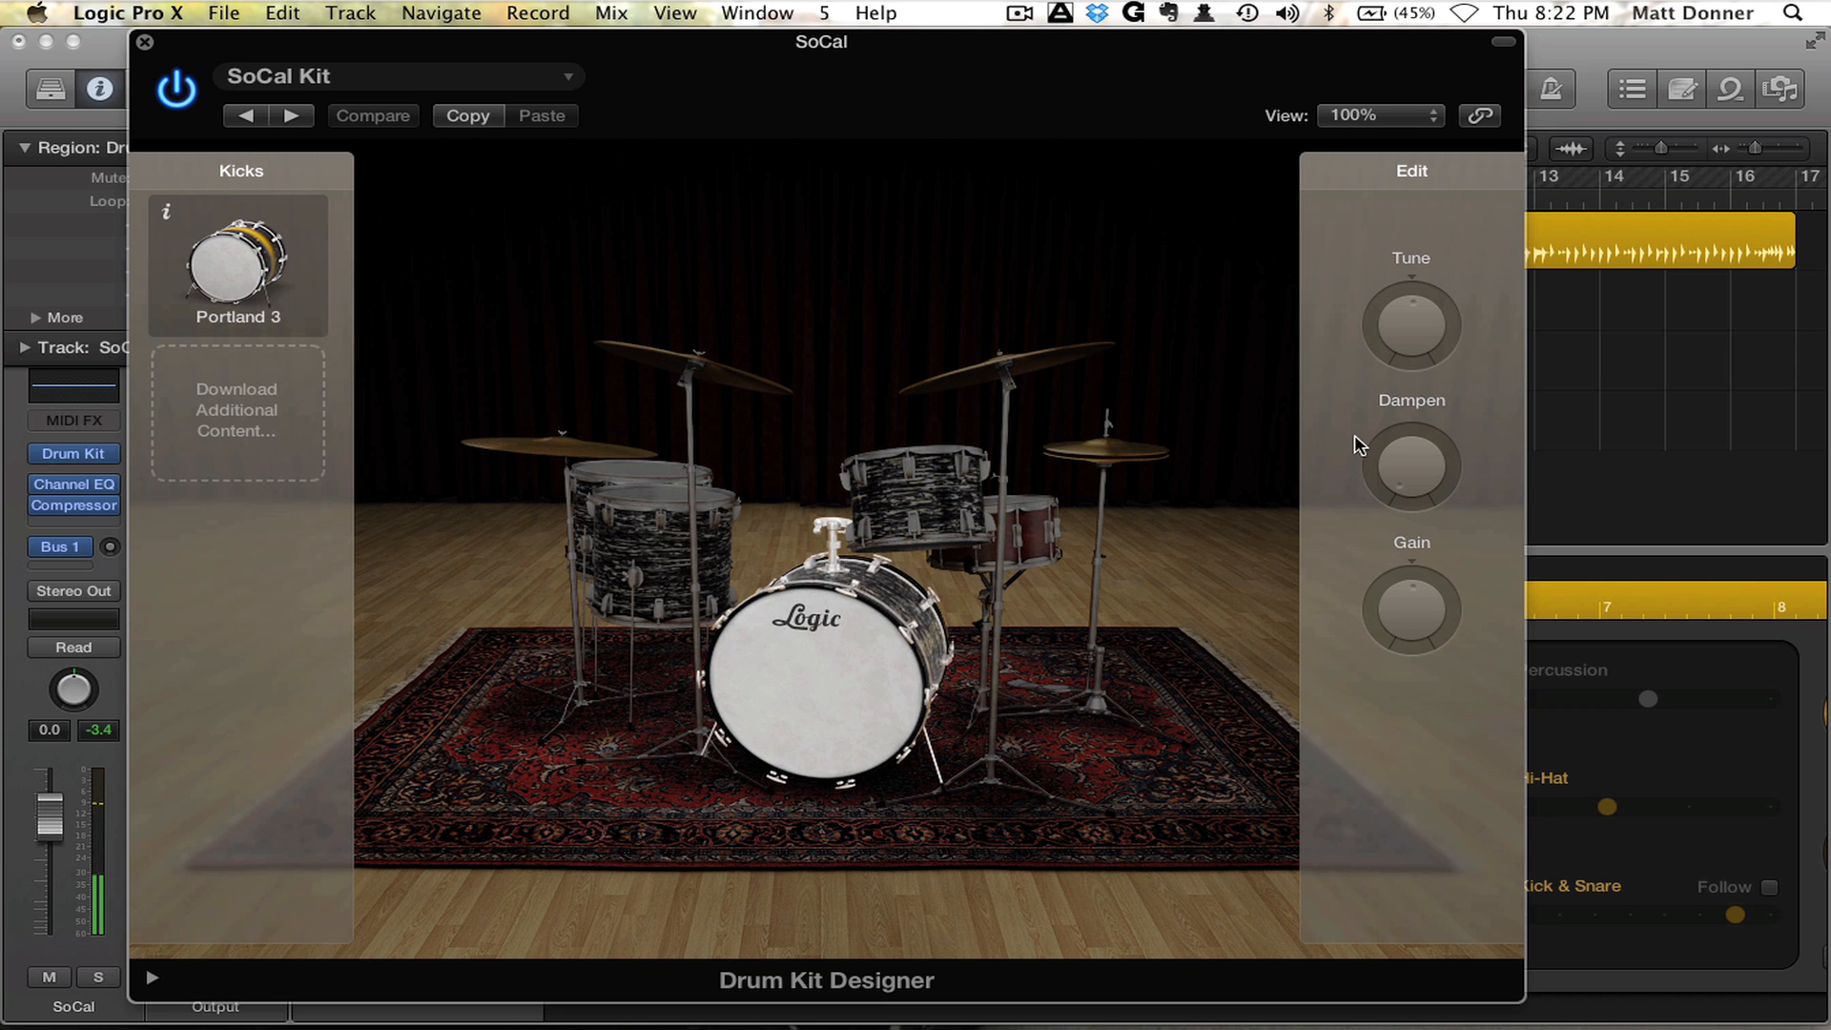
{"action": "mouse_move", "coordinate": [1382, 332]}
{"action": "mouse_move", "coordinate": [1390, 473]}
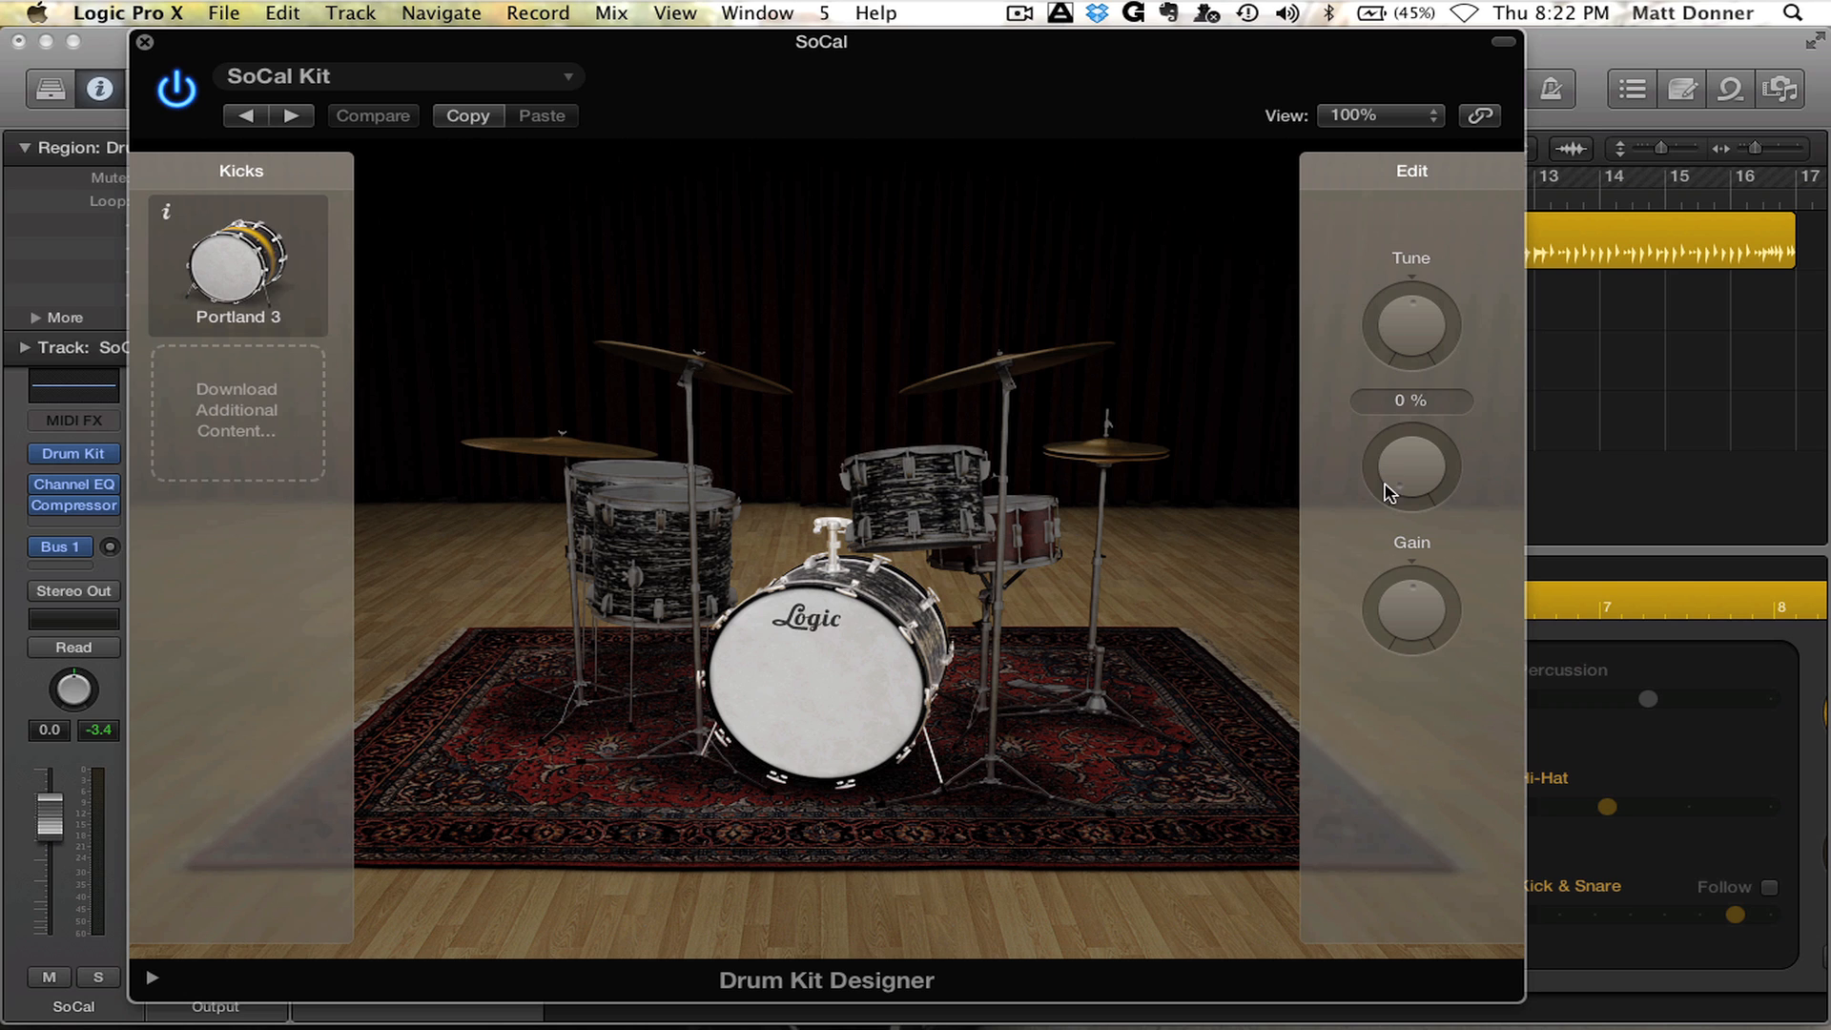
{"action": "left_click", "coordinate": [1025, 519]}
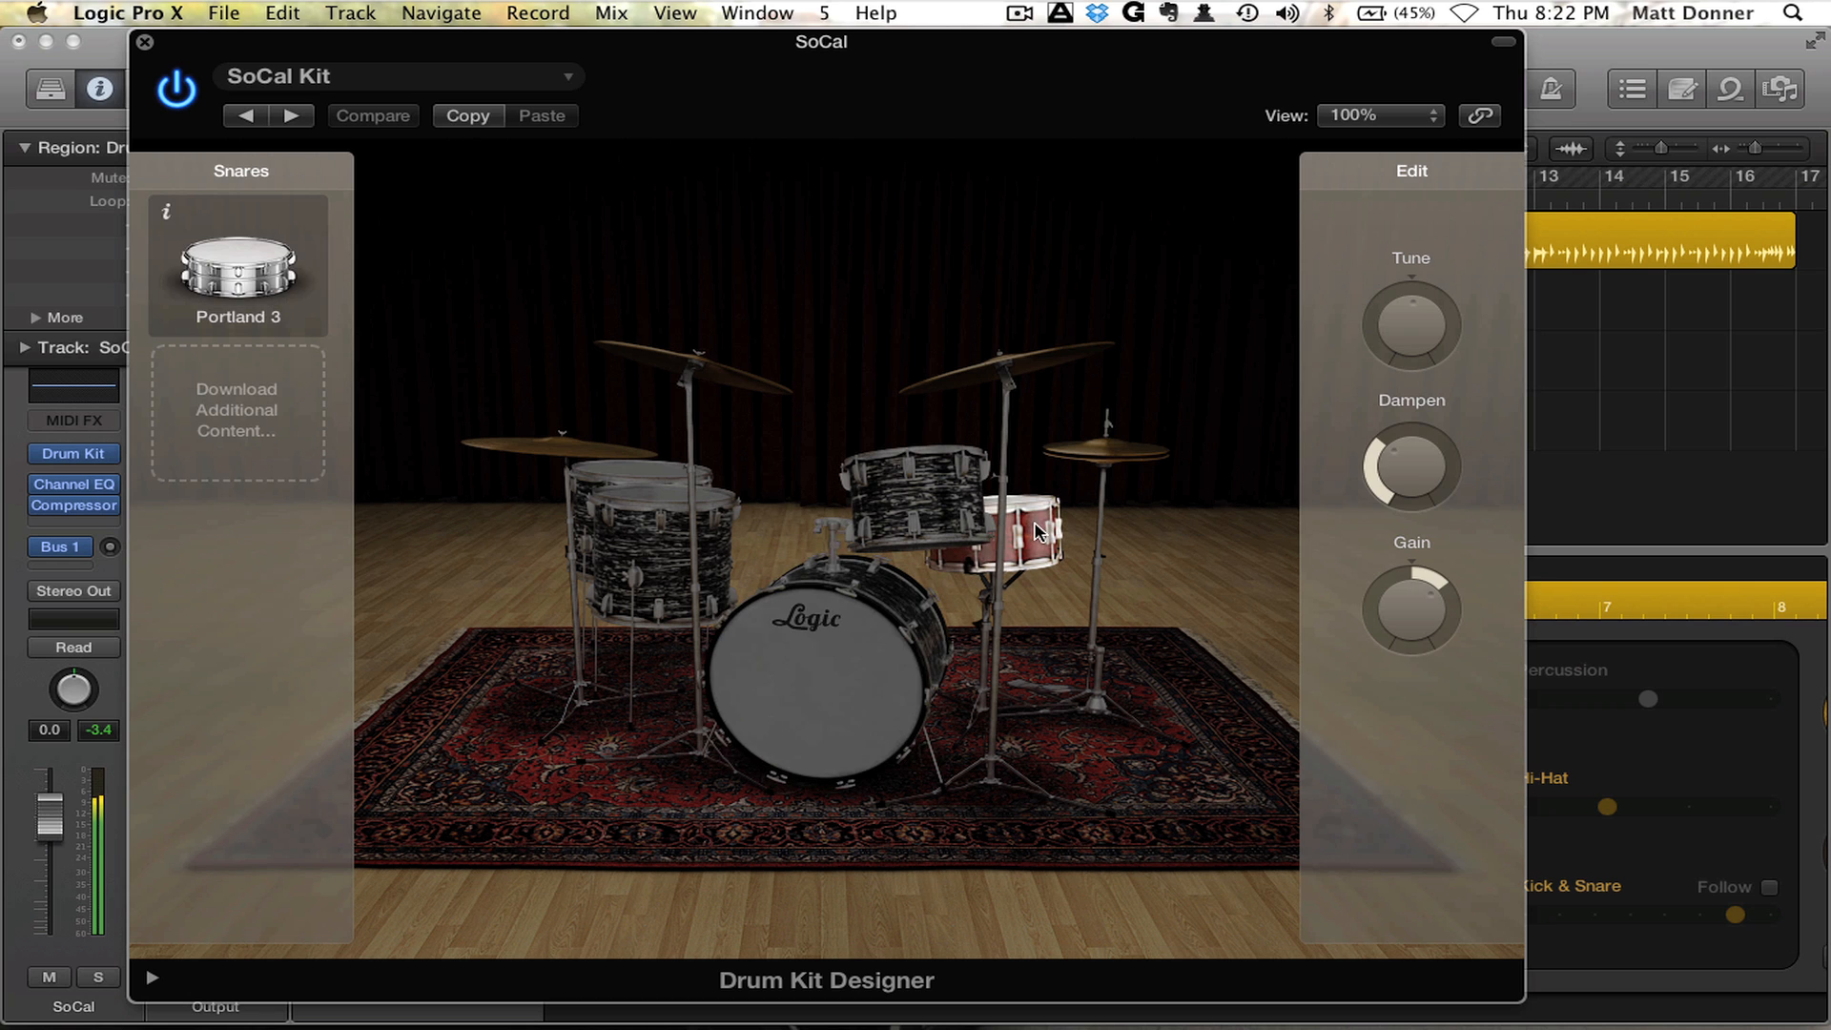
{"action": "mouse_move", "coordinate": [1442, 471]}
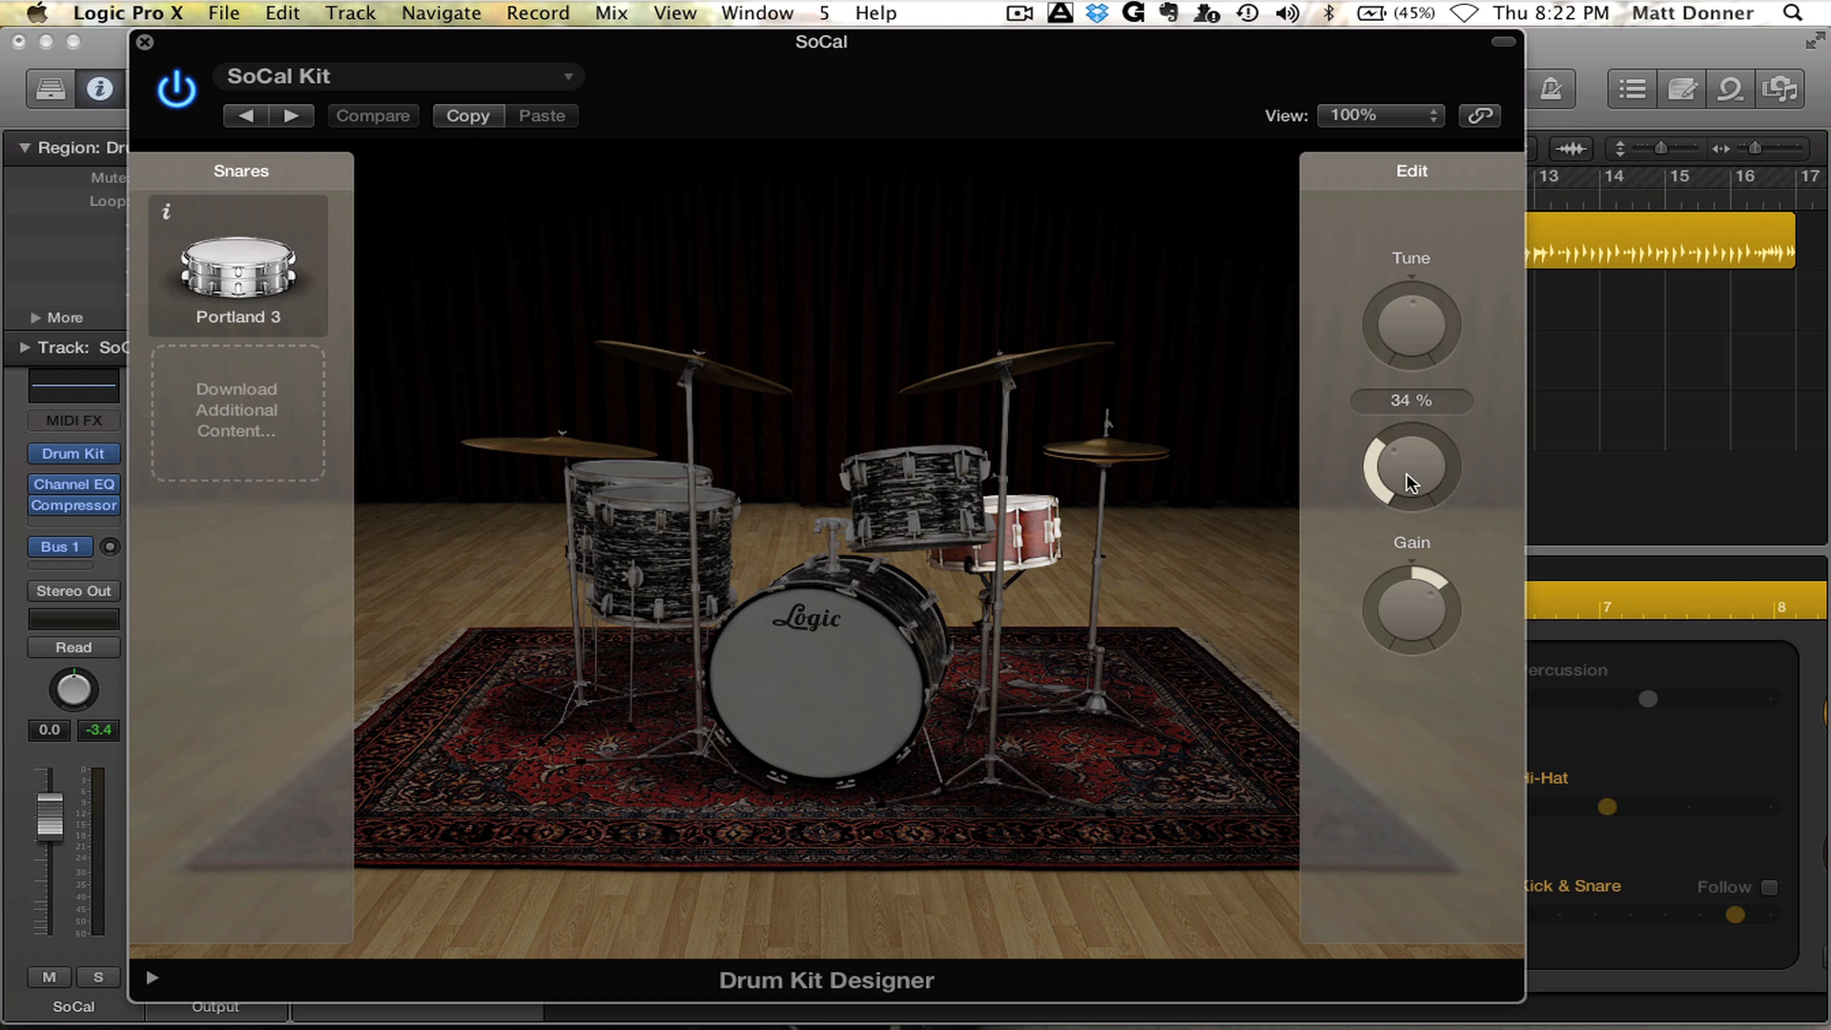
{"action": "mouse_move", "coordinate": [1411, 577]}
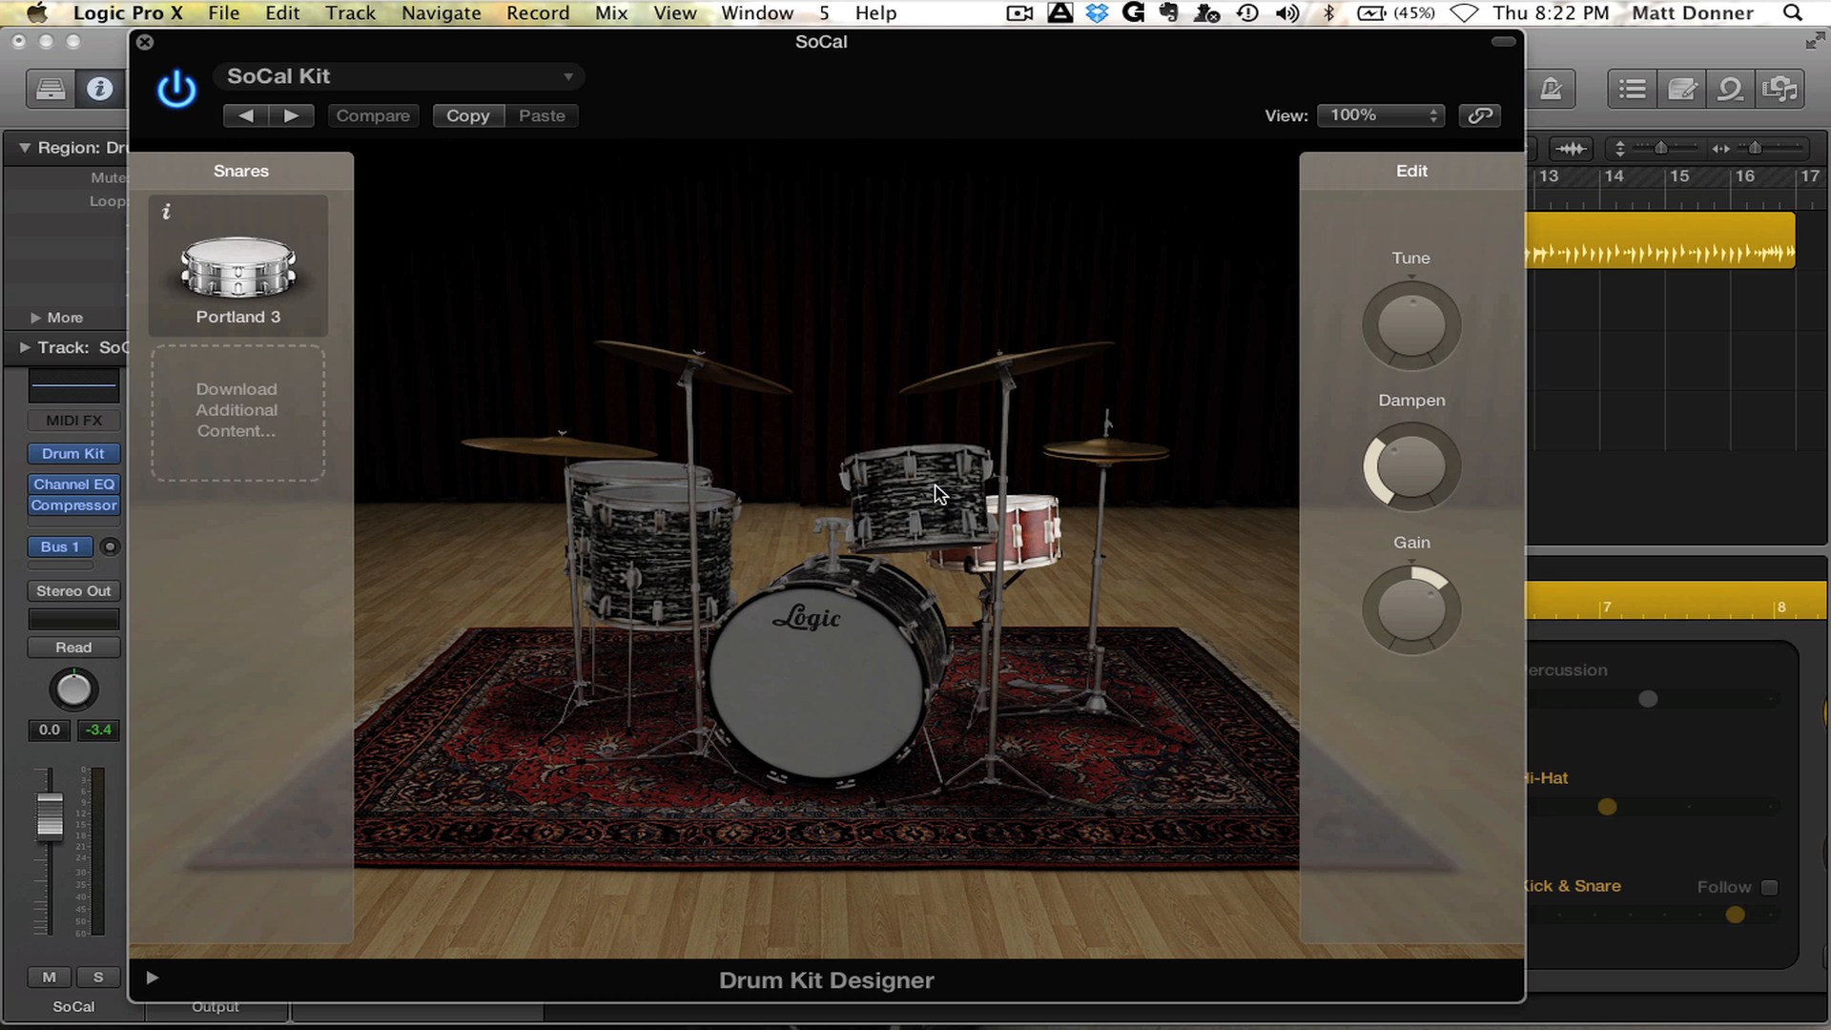
Step: Inspect the toms' individual Low, Mid and High sound settings, including the low tom's gain
{"action": "left_click", "coordinate": [935, 493]}
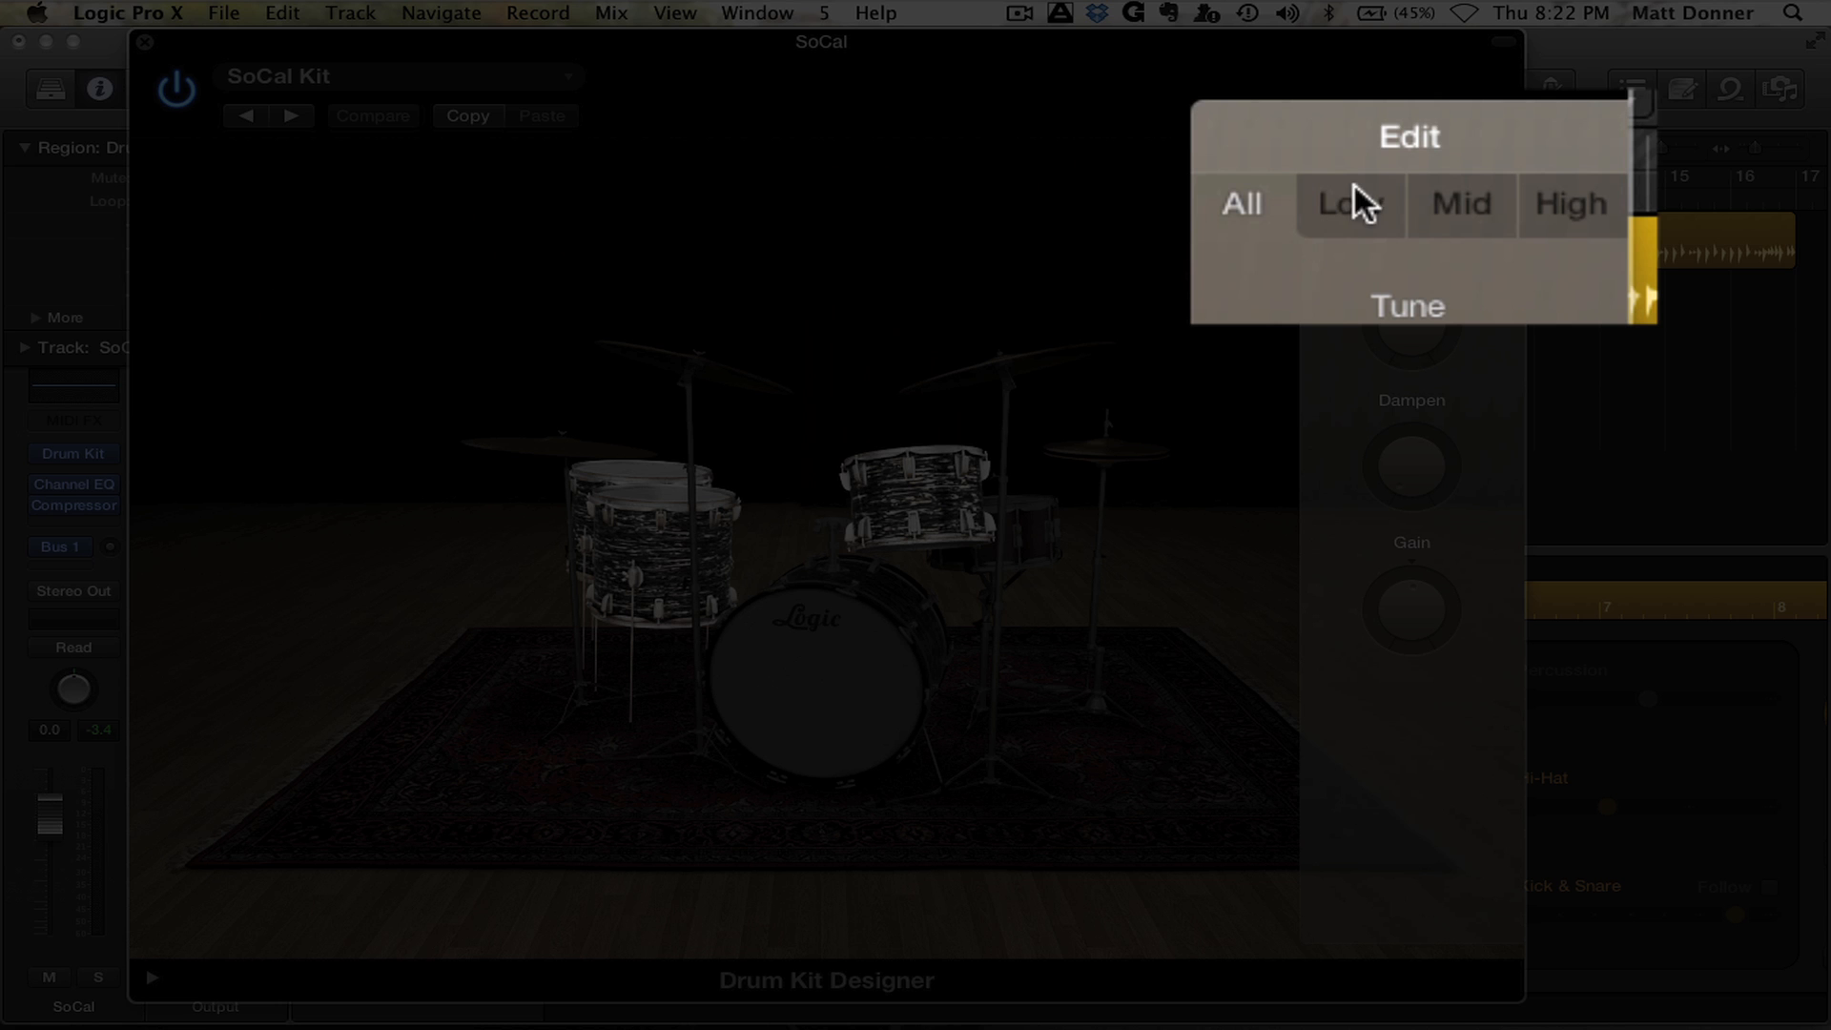
{"action": "left_click", "coordinate": [1361, 205]}
{"action": "left_click", "coordinate": [1463, 207]}
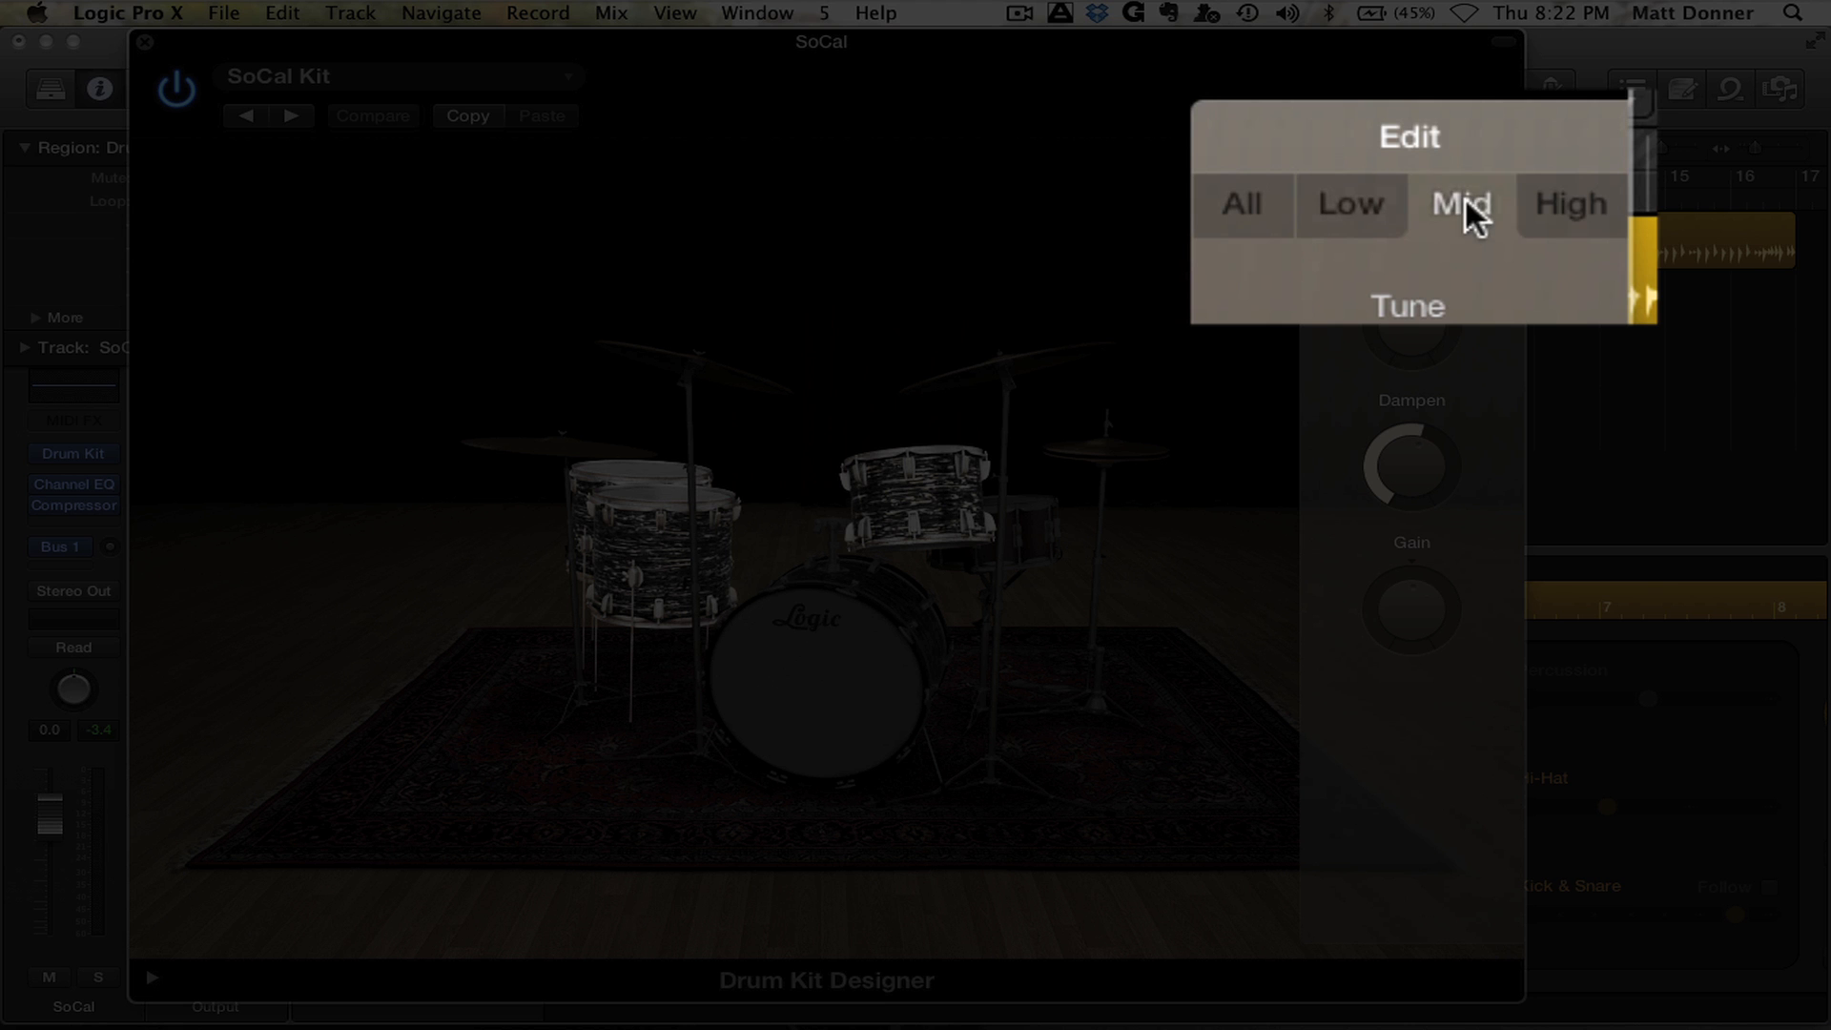
{"action": "left_click", "coordinate": [1572, 205]}
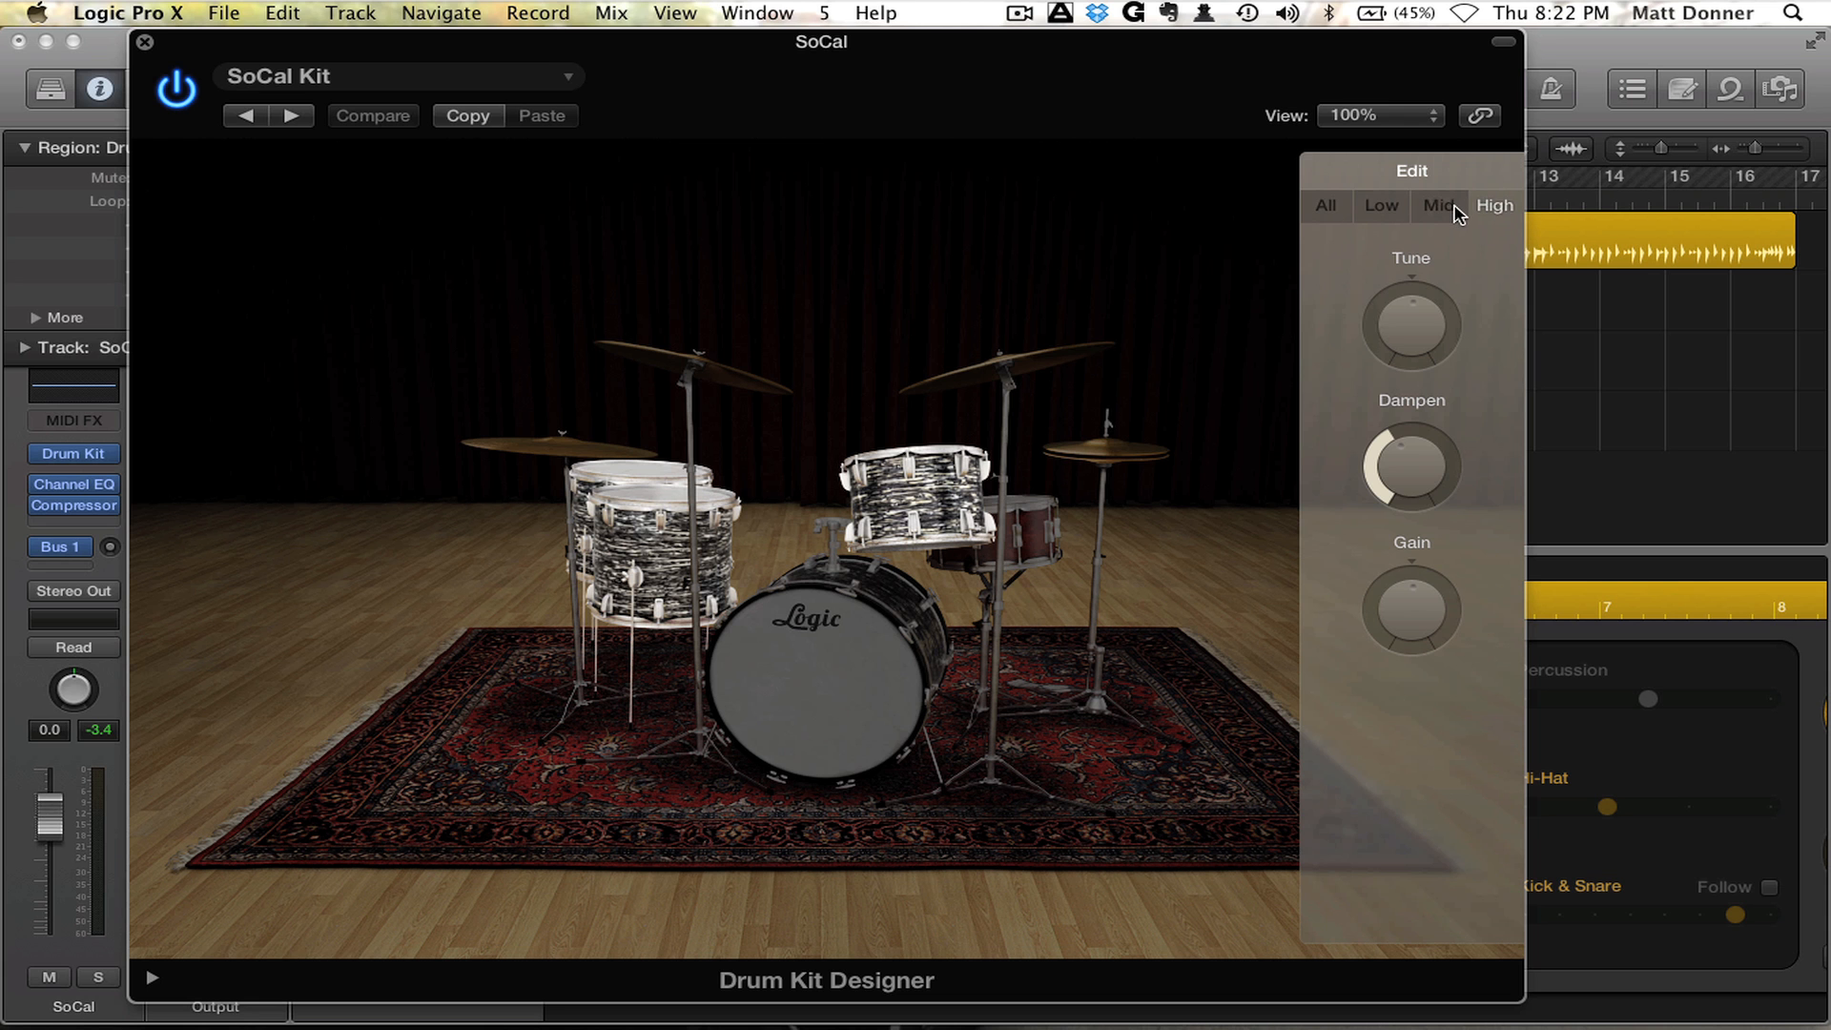
{"action": "left_click", "coordinate": [1455, 210]}
{"action": "left_click", "coordinate": [1389, 210]}
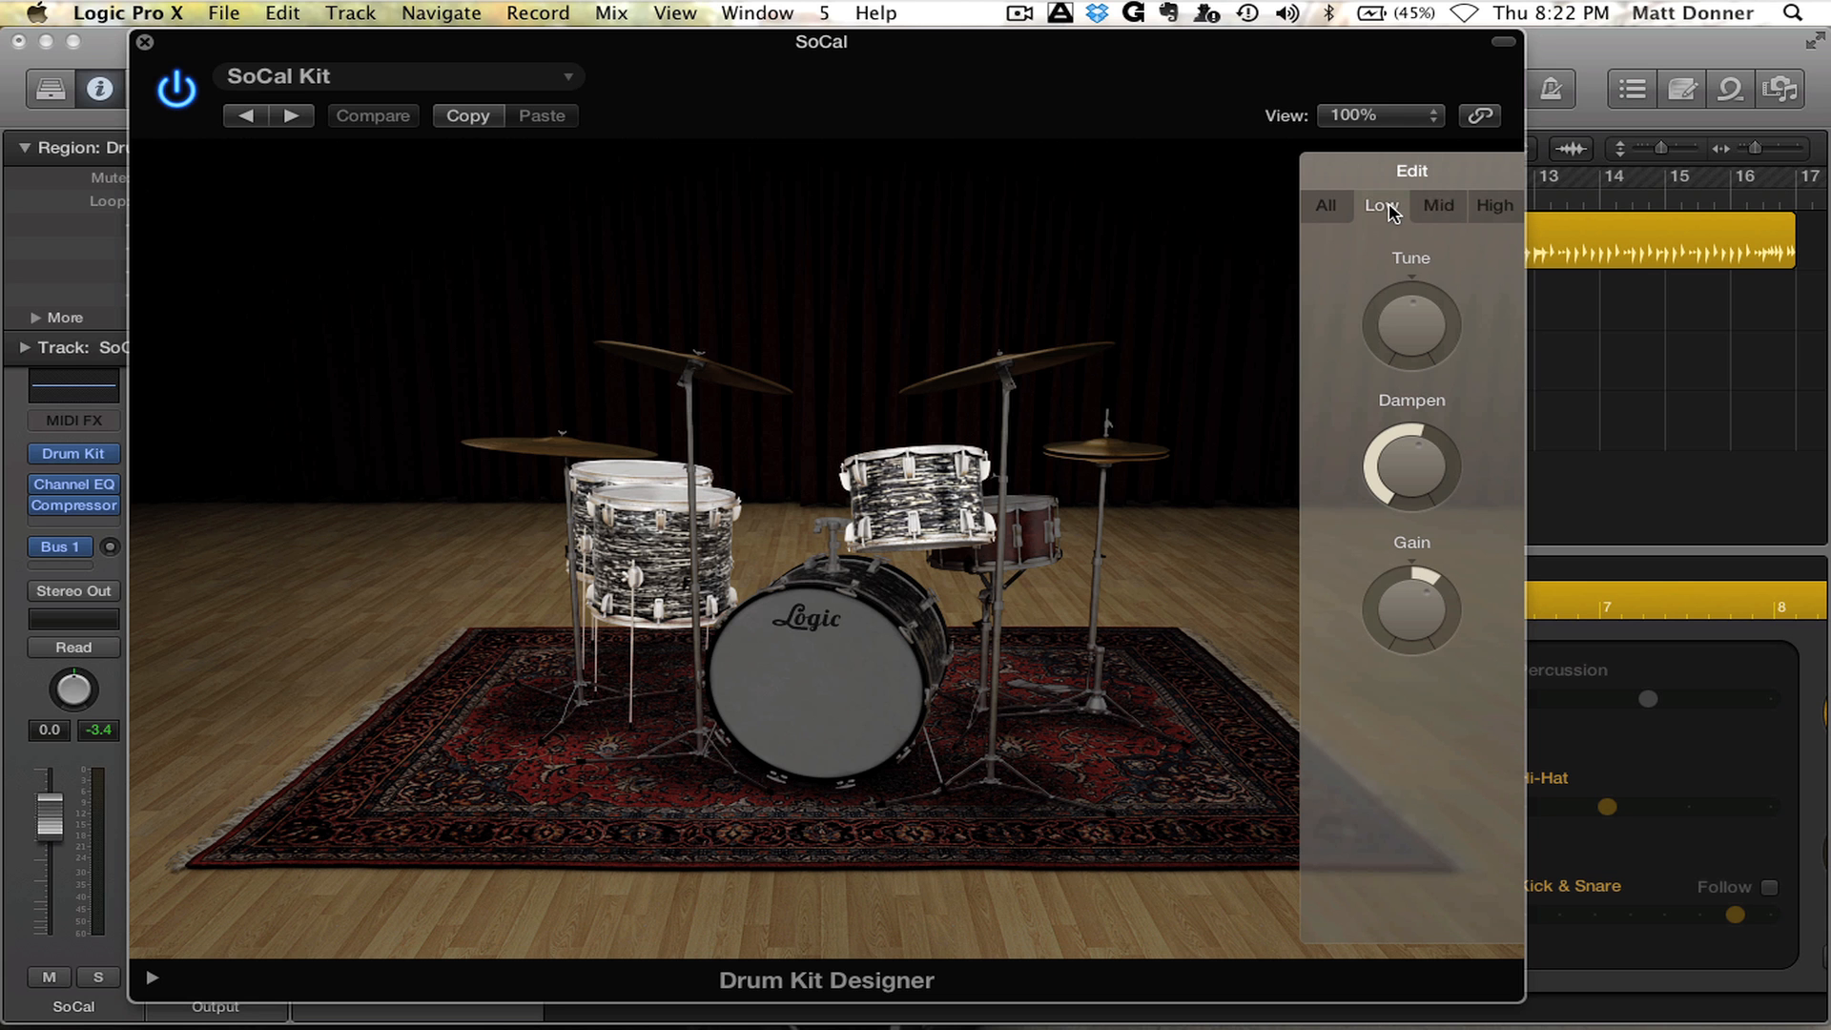
{"action": "mouse_move", "coordinate": [1419, 638]}
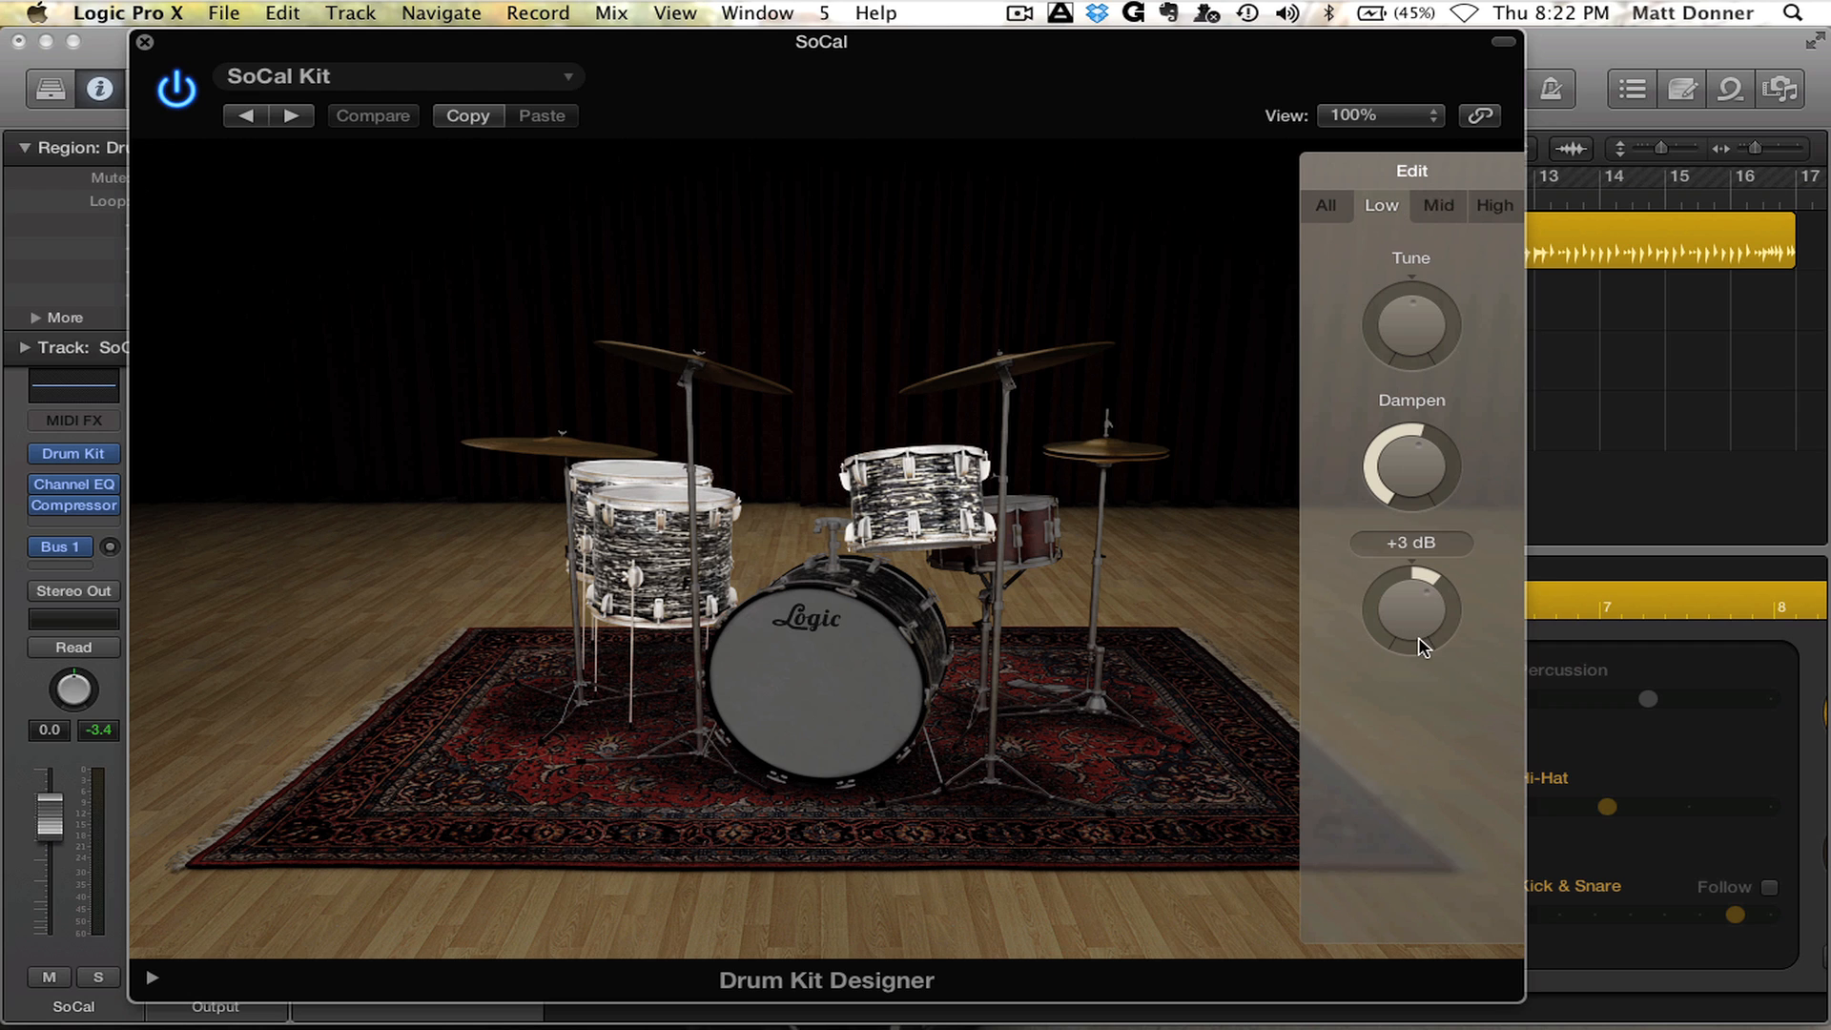
Step: Inspect the hi-hat, crash and ride cymbal settings and the list of kit presets, and close Drum Kit Designer
{"action": "left_click", "coordinate": [1106, 450]}
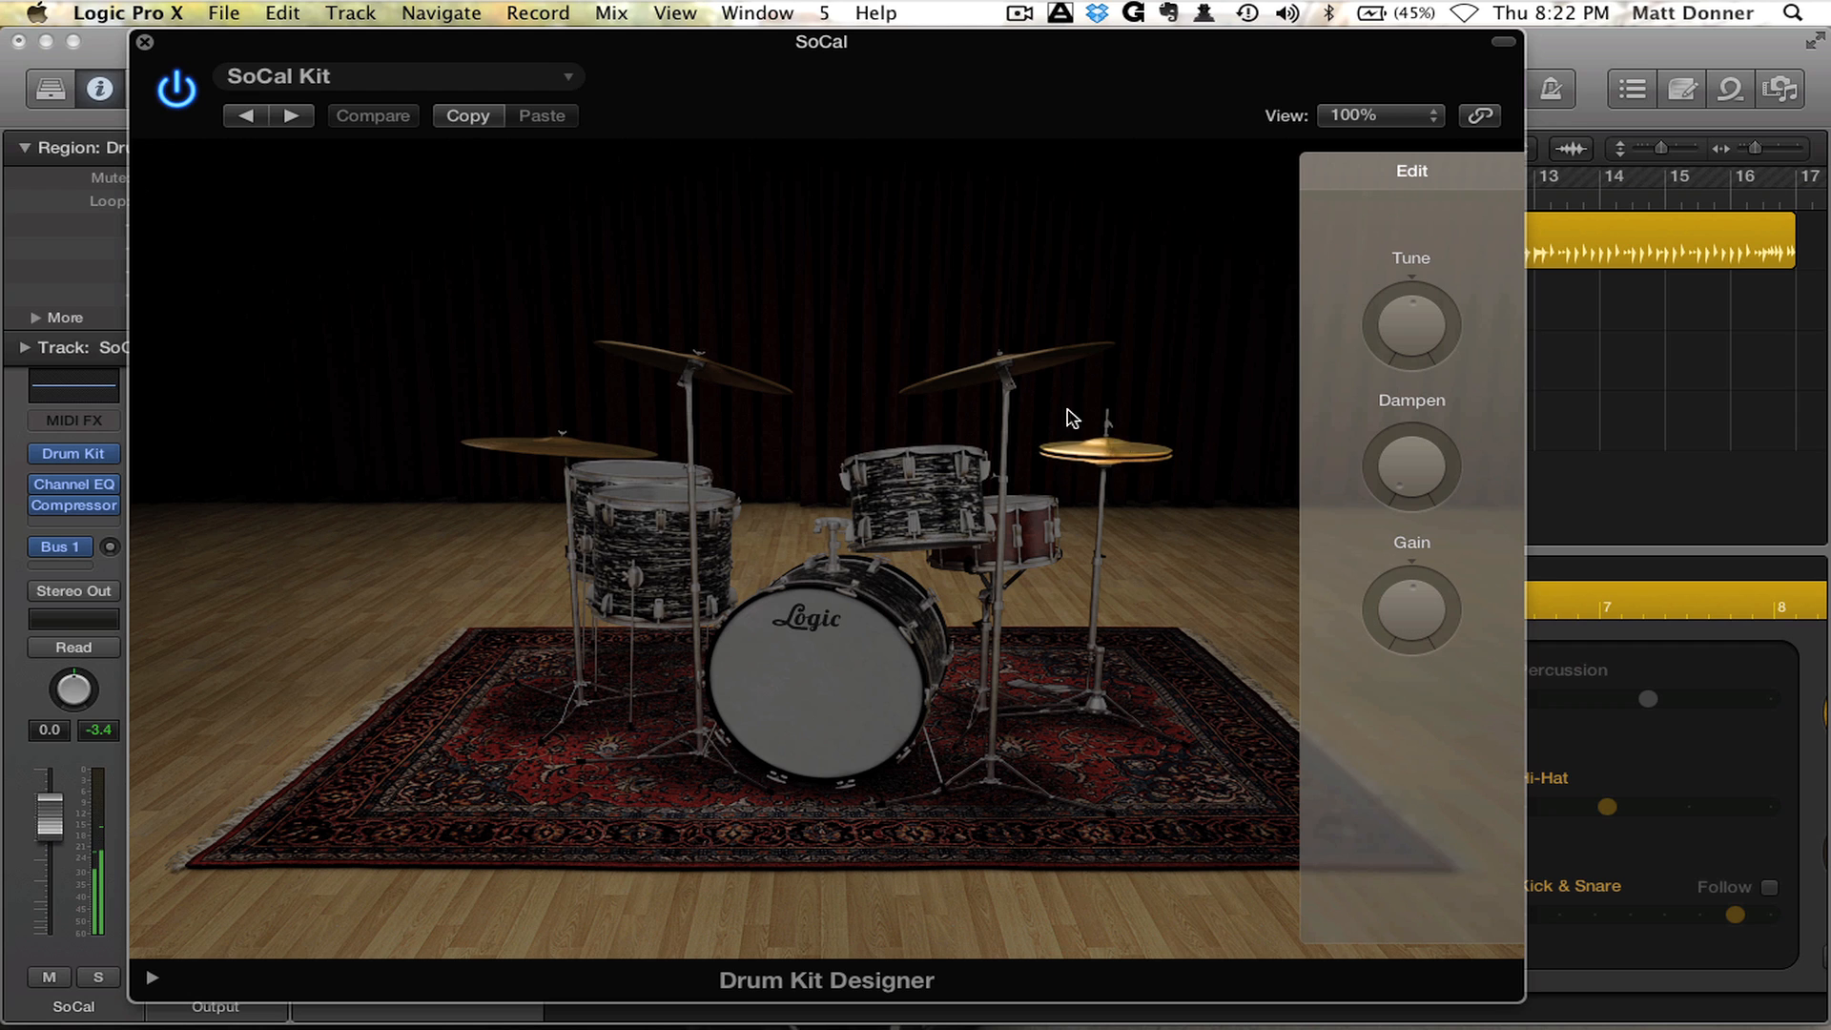
{"action": "left_click", "coordinate": [1013, 365]}
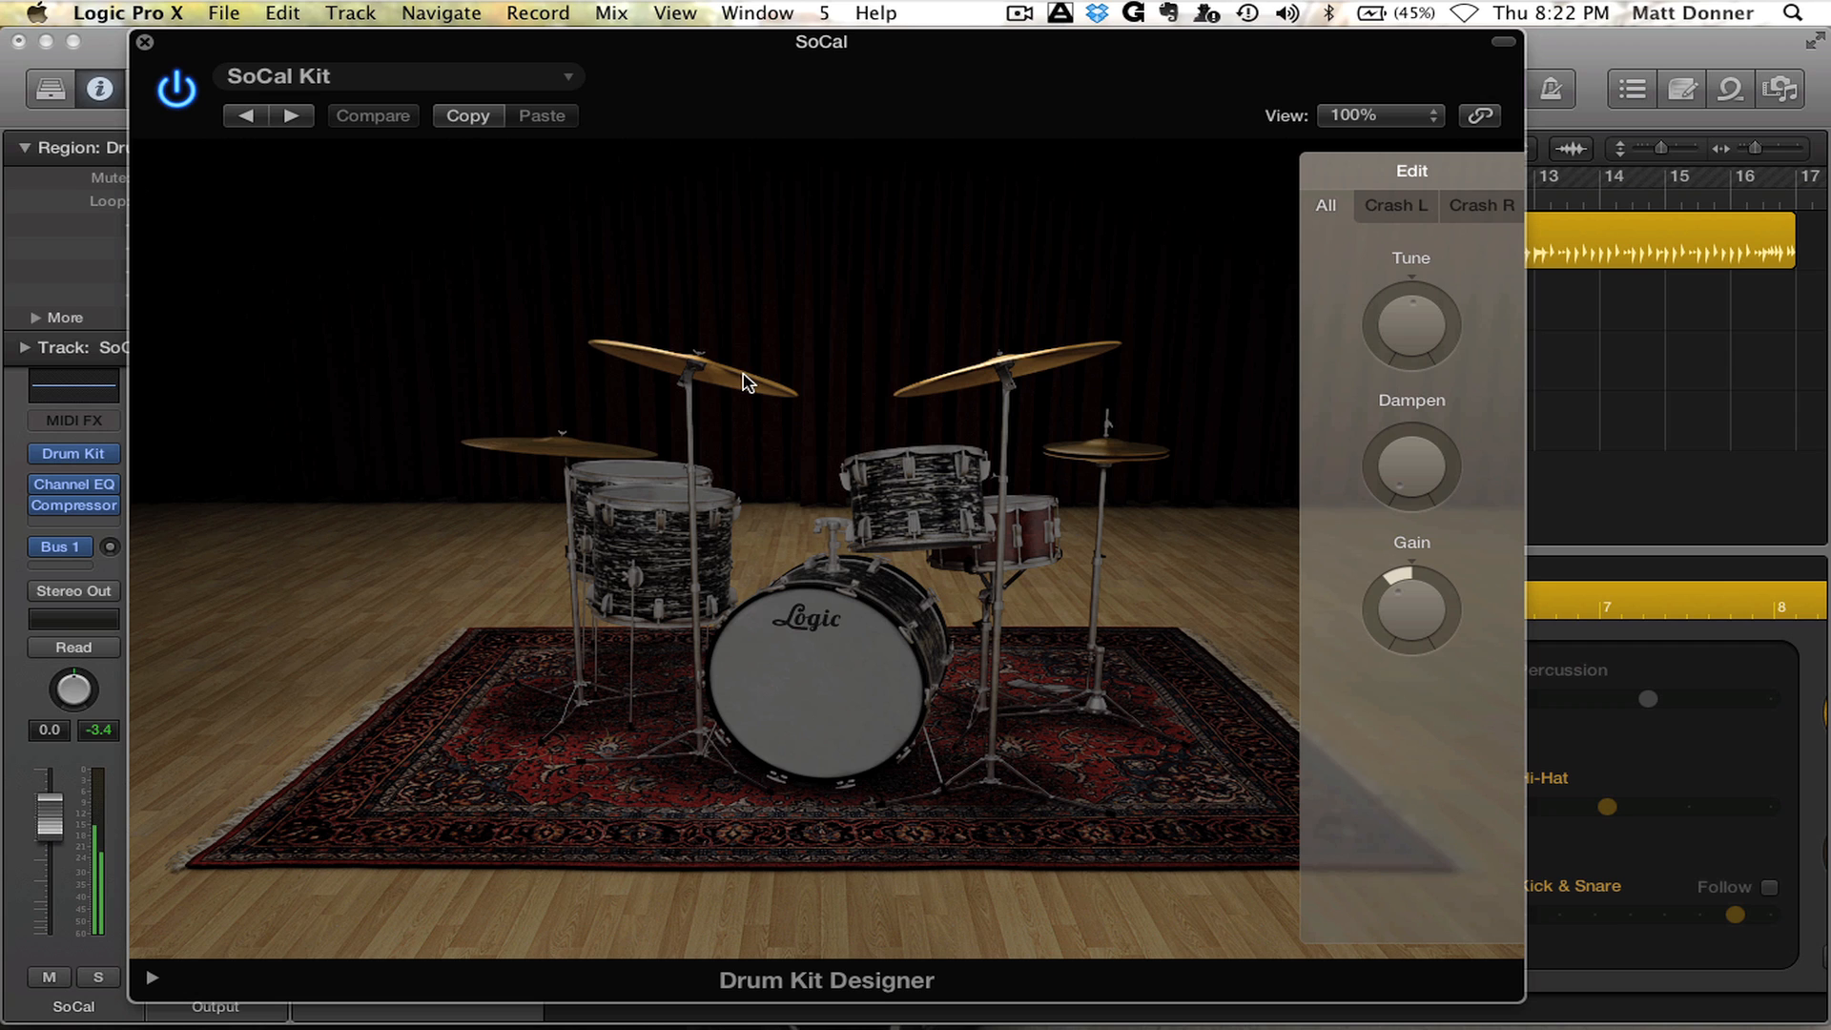
{"action": "left_click", "coordinate": [563, 444]}
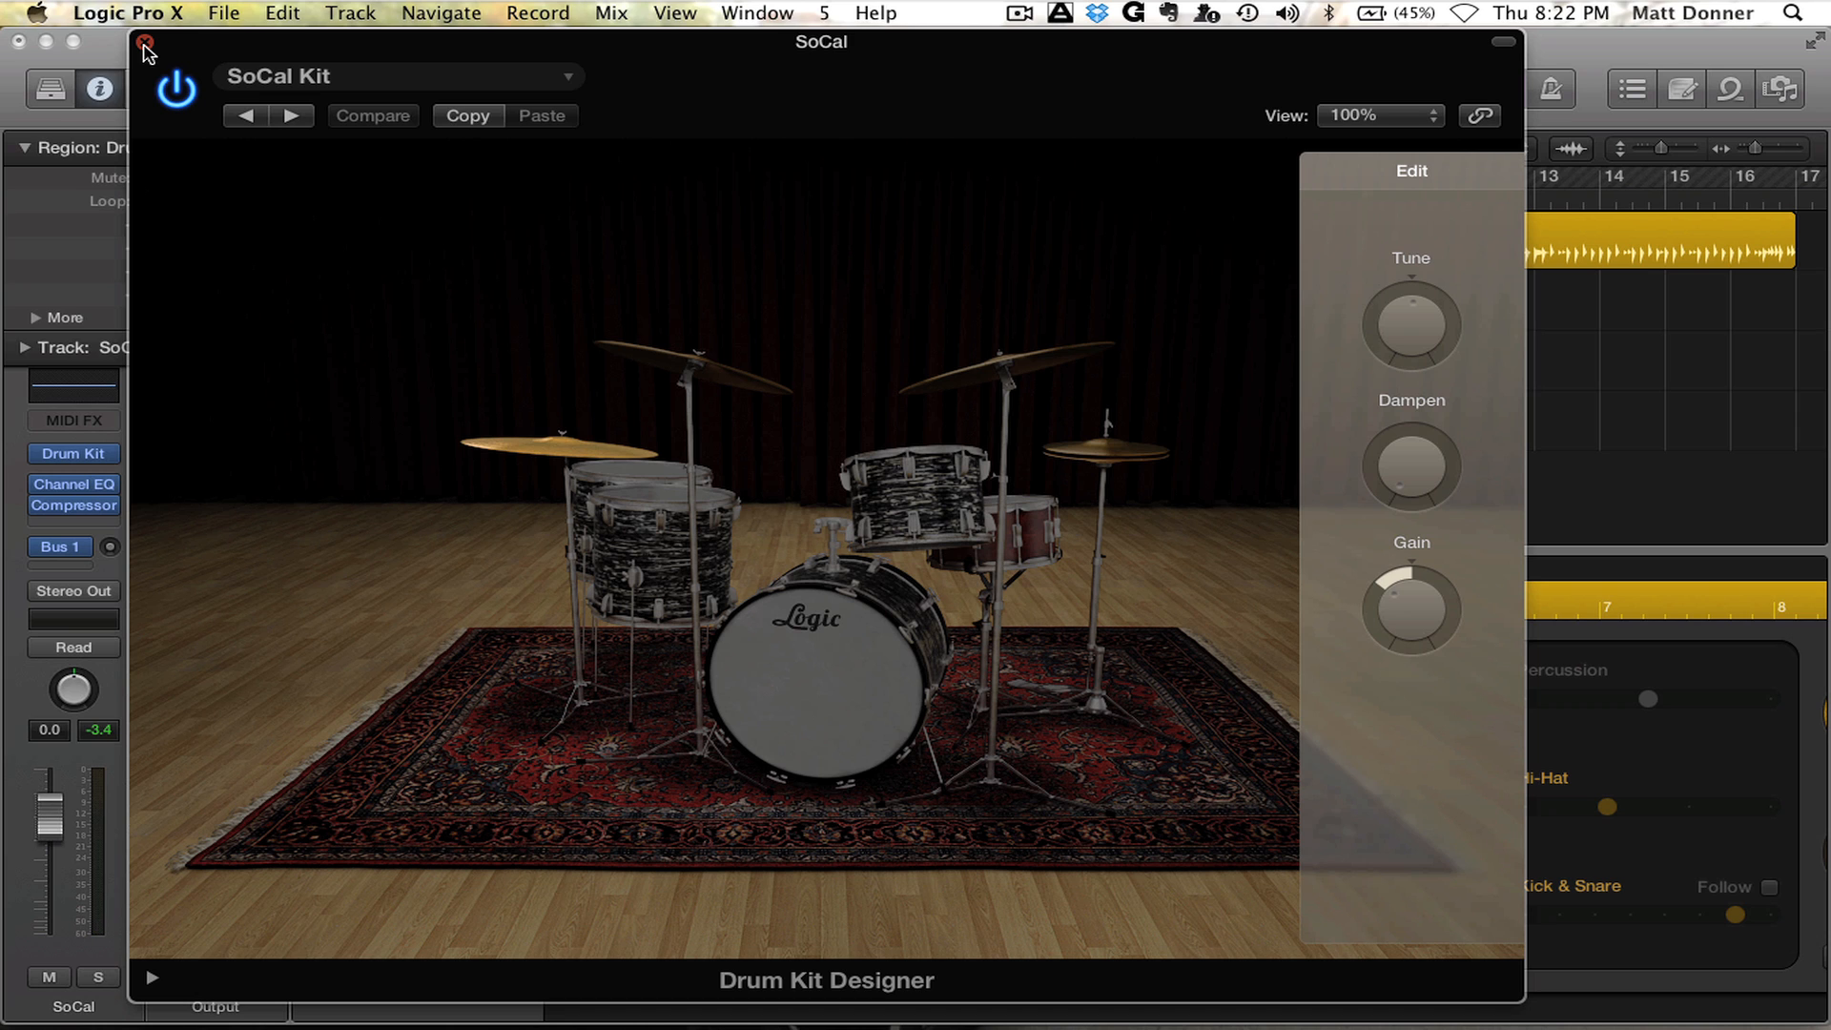
{"action": "left_click", "coordinate": [410, 84]}
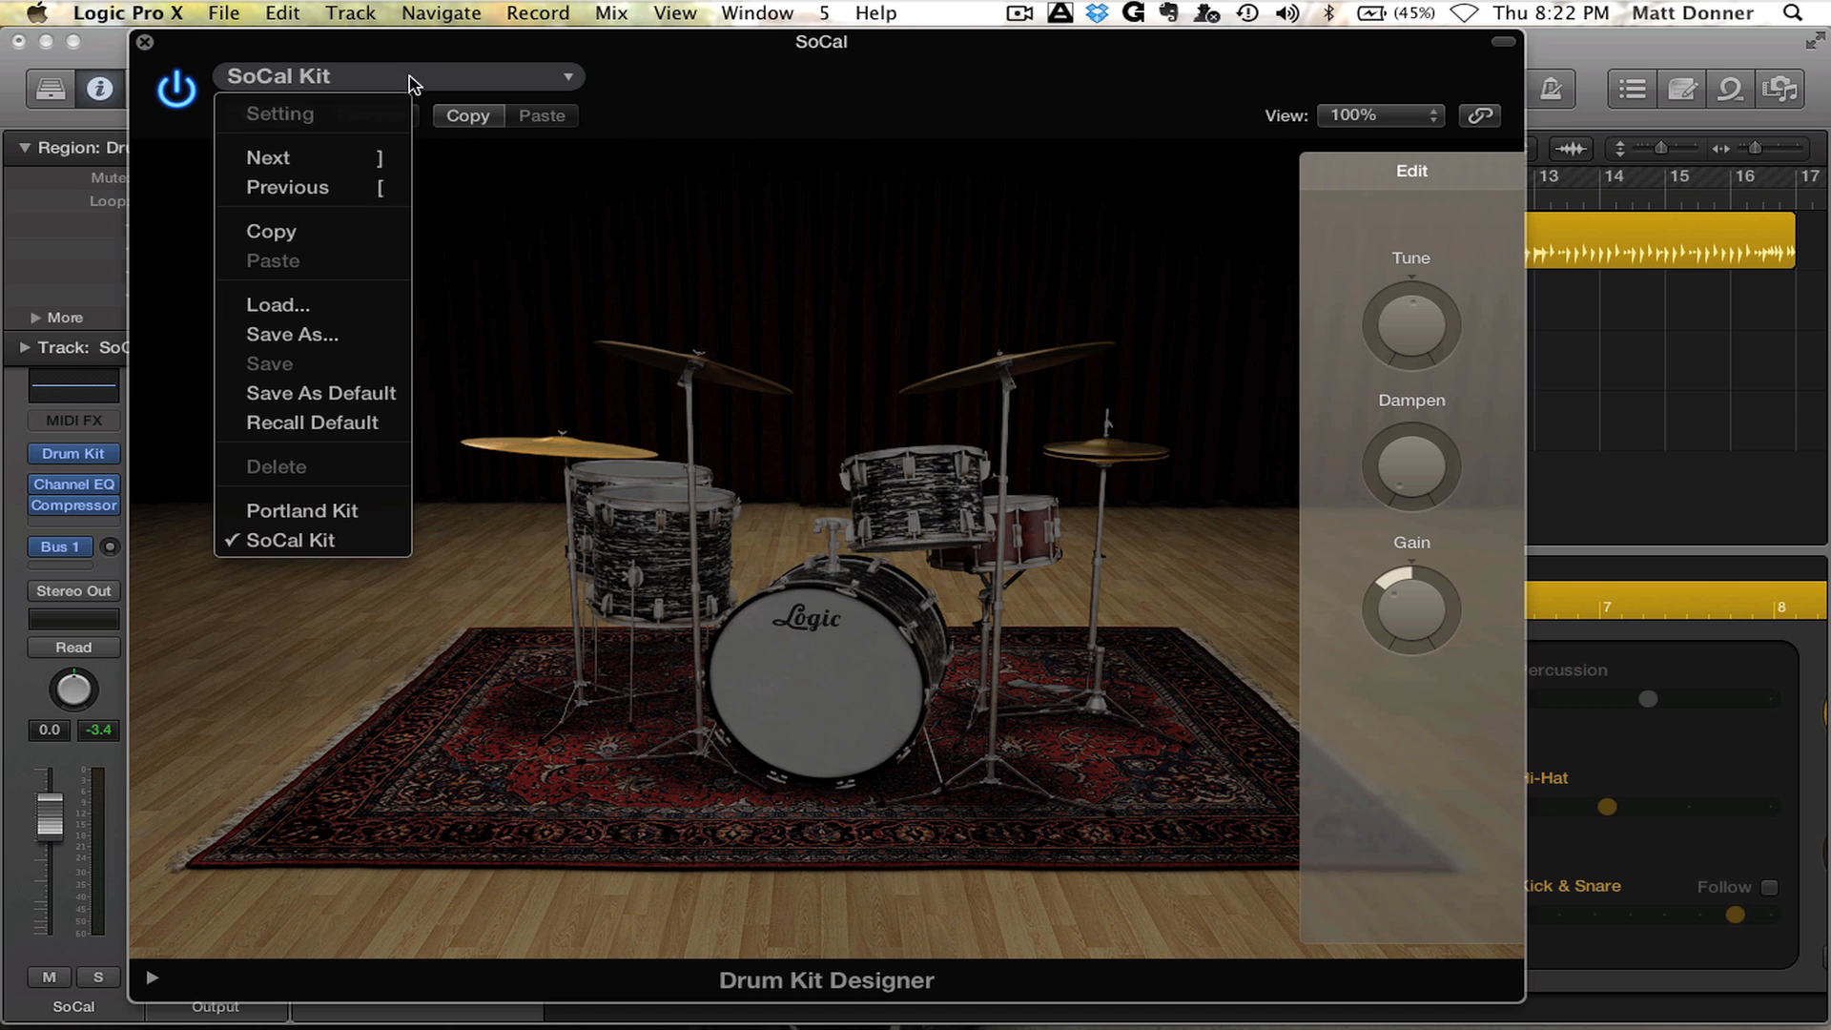
{"action": "left_click", "coordinate": [145, 44]}
{"action": "left_click", "coordinate": [145, 44]}
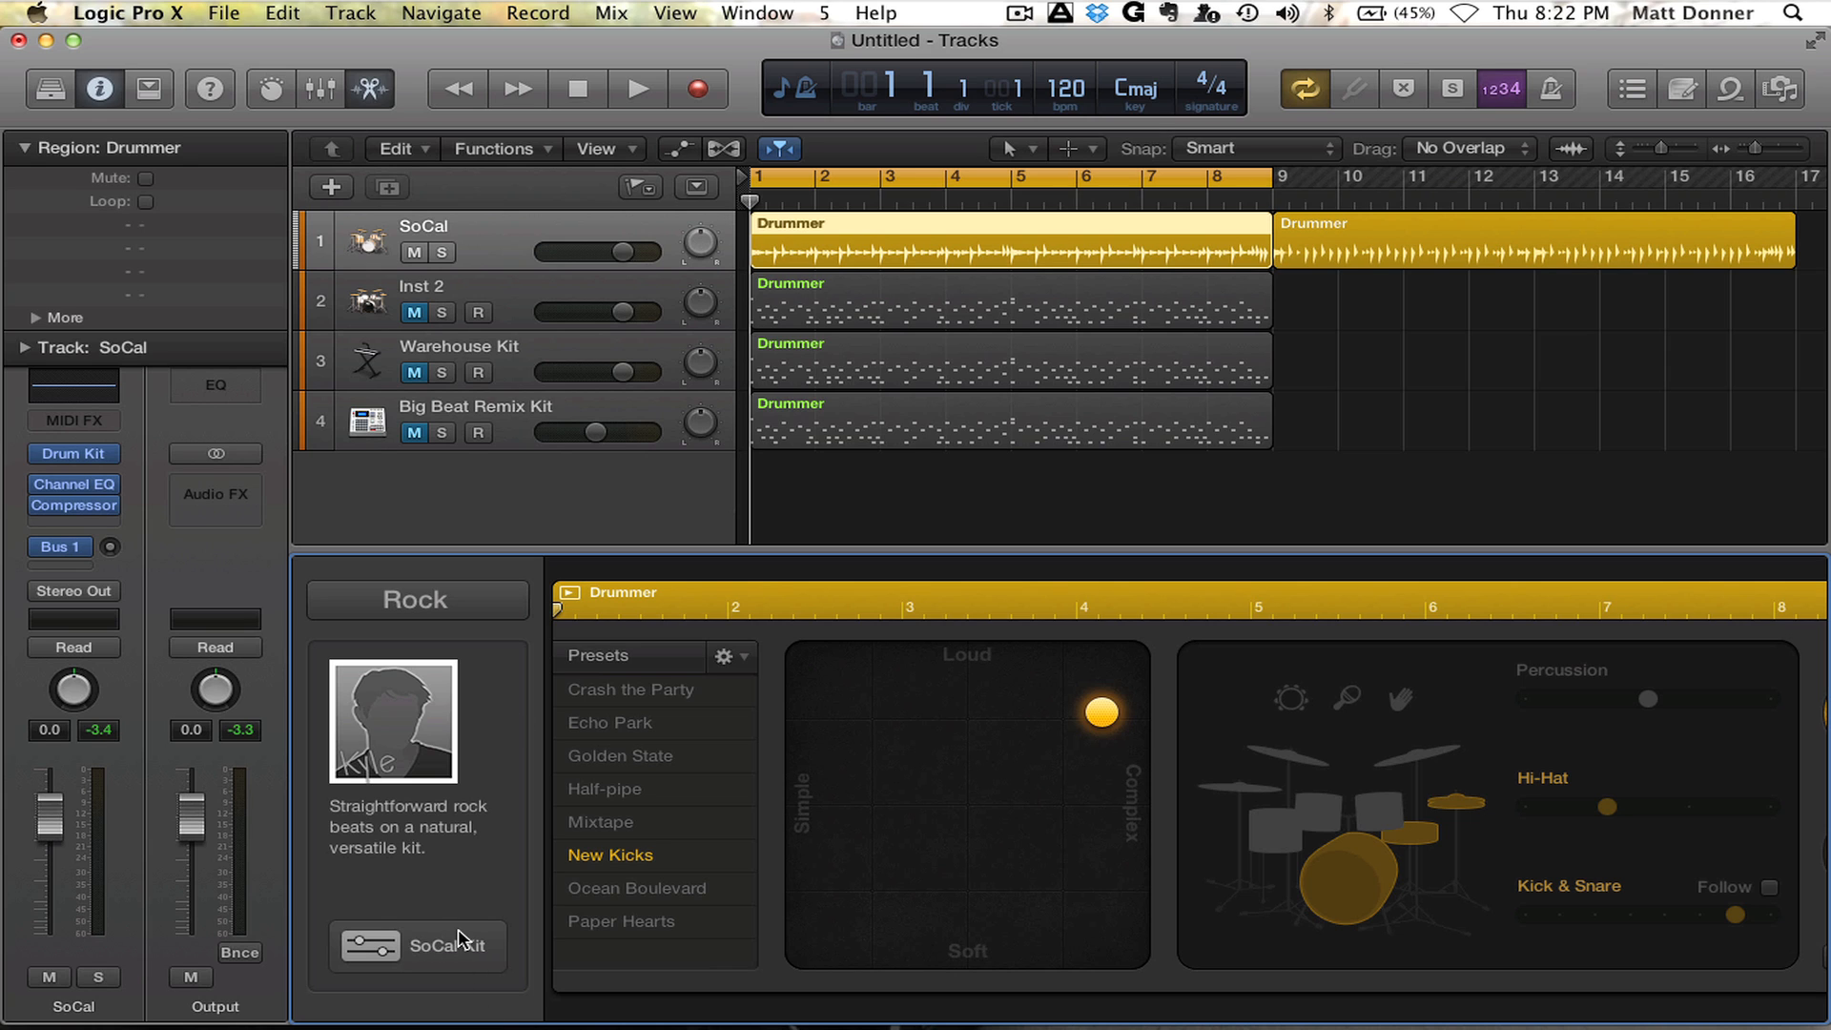
Step: Show the available Rock drummers, view their descriptions, and look through the drummer genre choices while keeping Rock
{"action": "left_click", "coordinate": [390, 700]}
{"action": "mouse_move", "coordinate": [487, 699]}
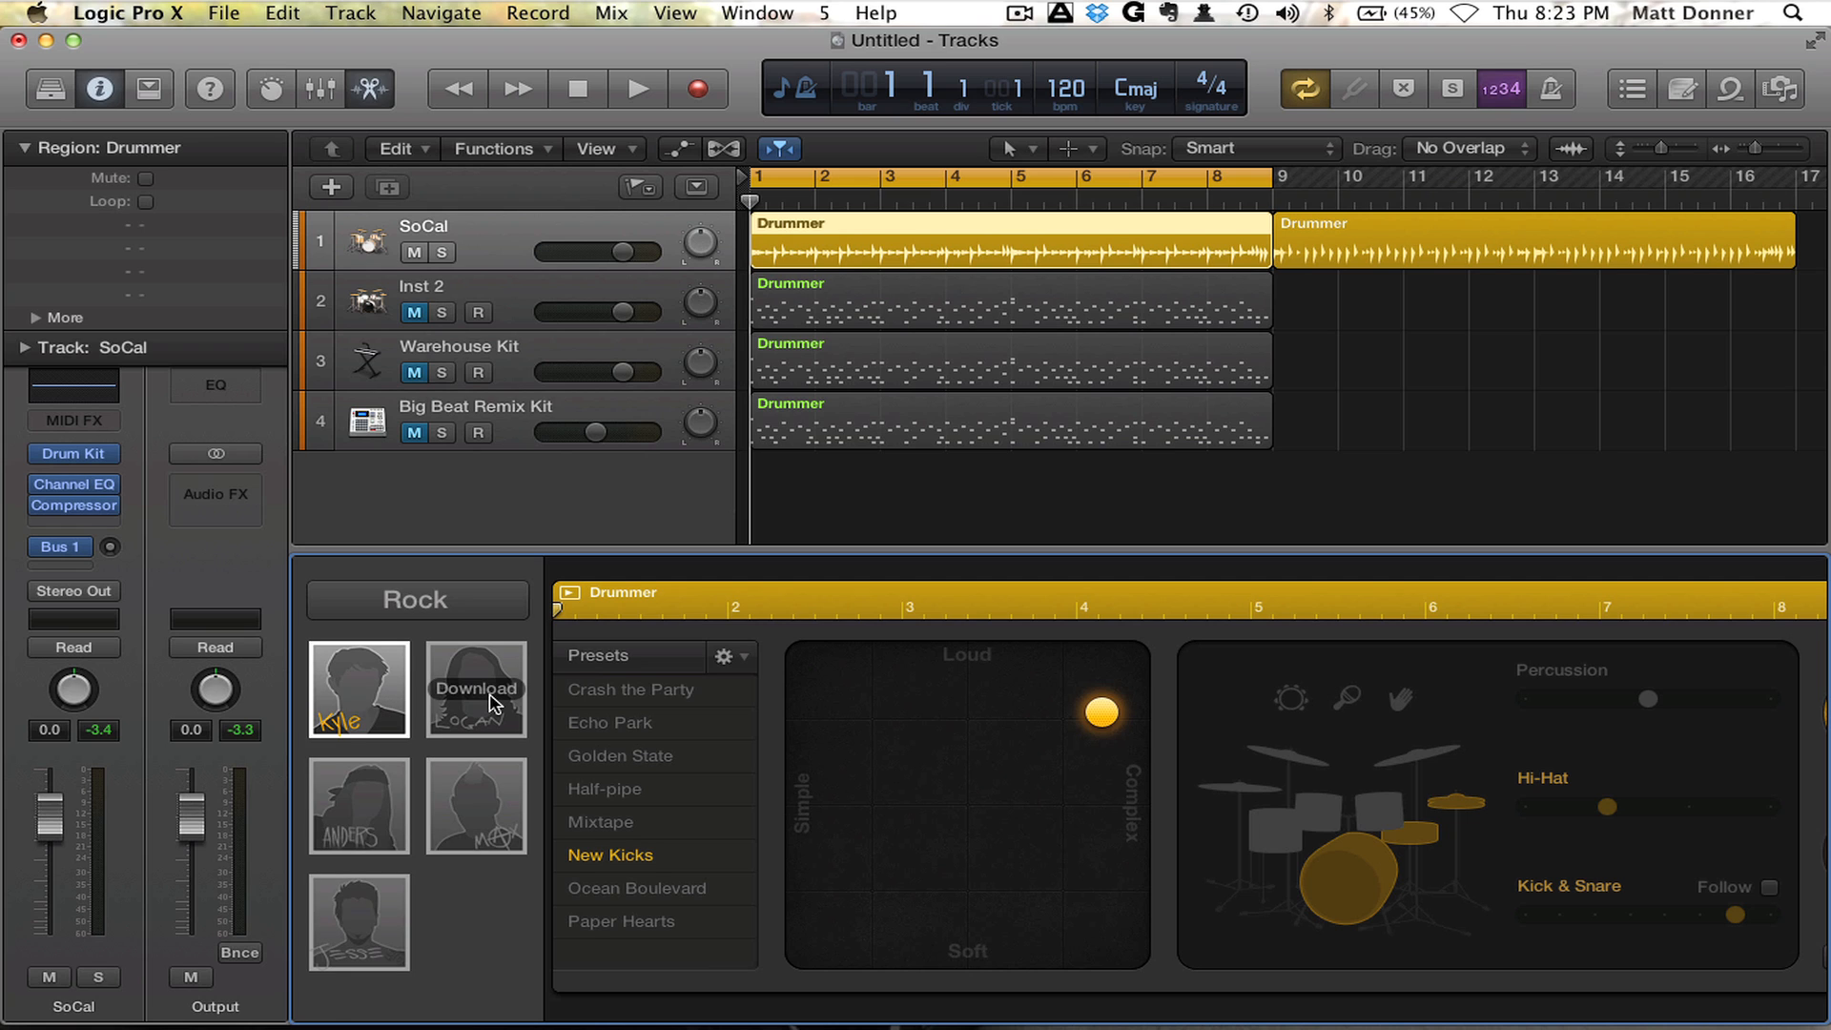
{"action": "mouse_move", "coordinate": [360, 921]}
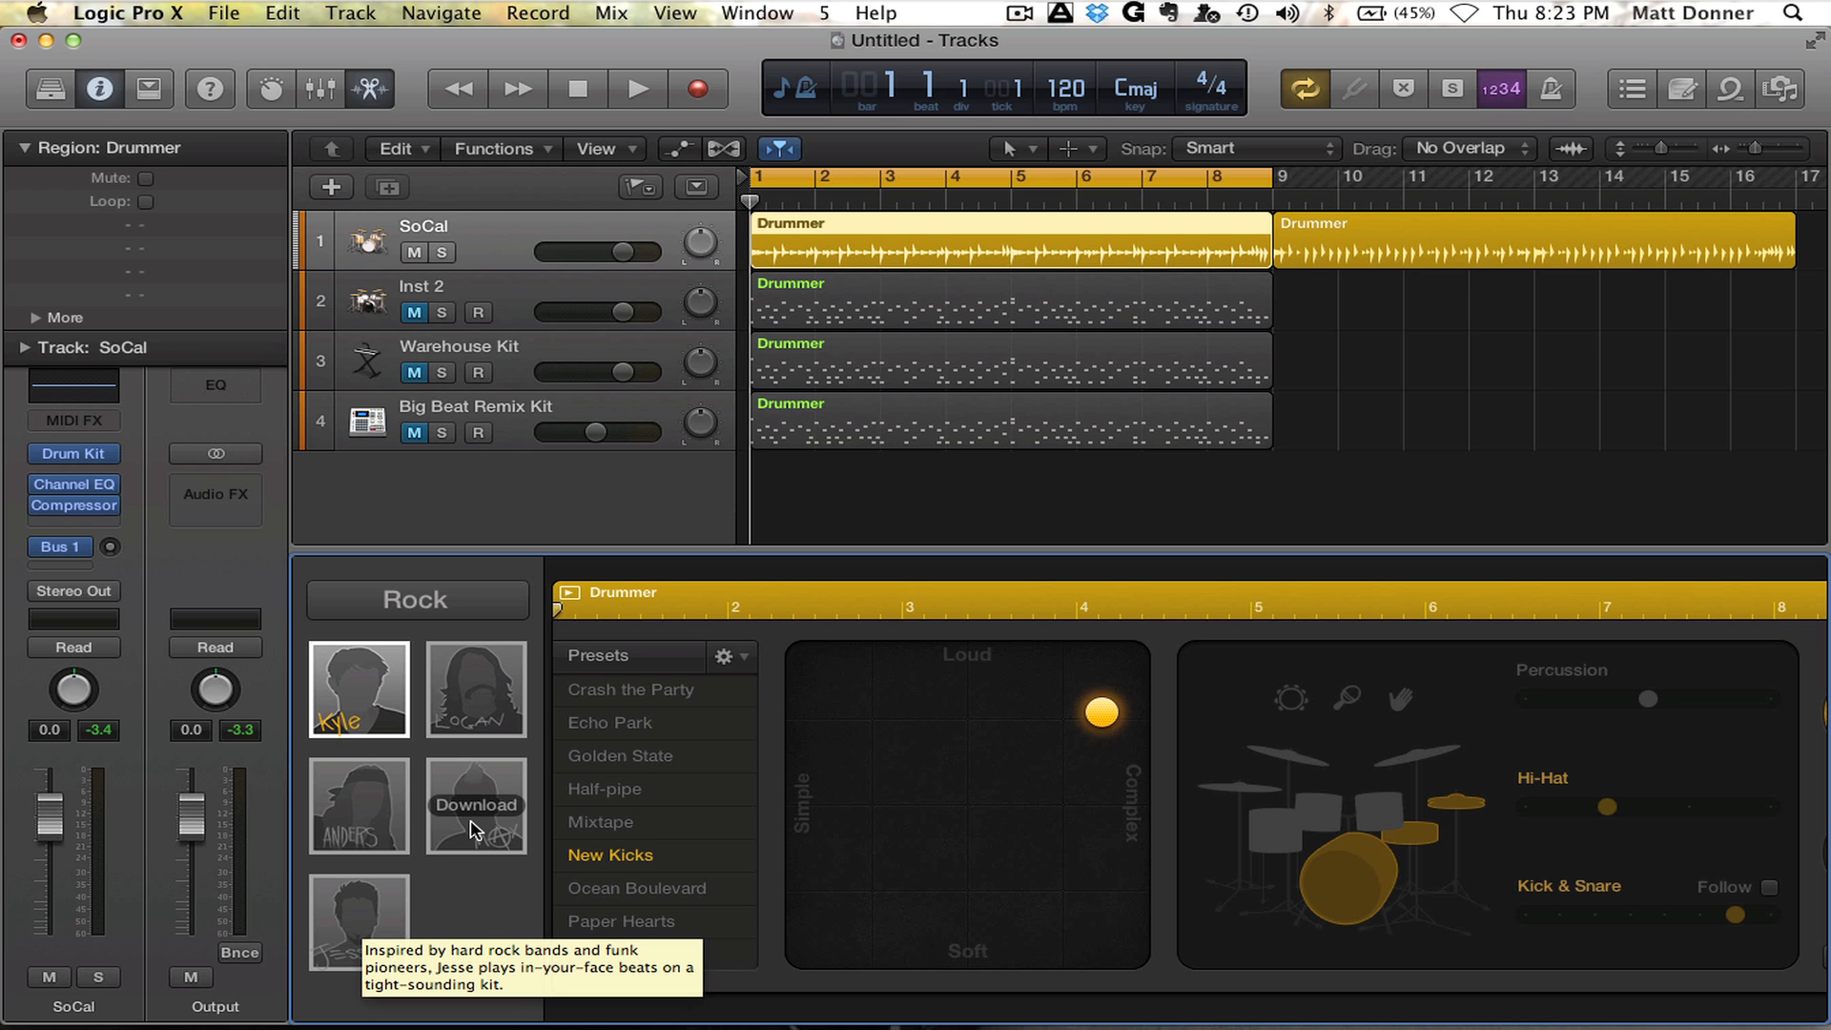
{"action": "mouse_move", "coordinate": [472, 810]}
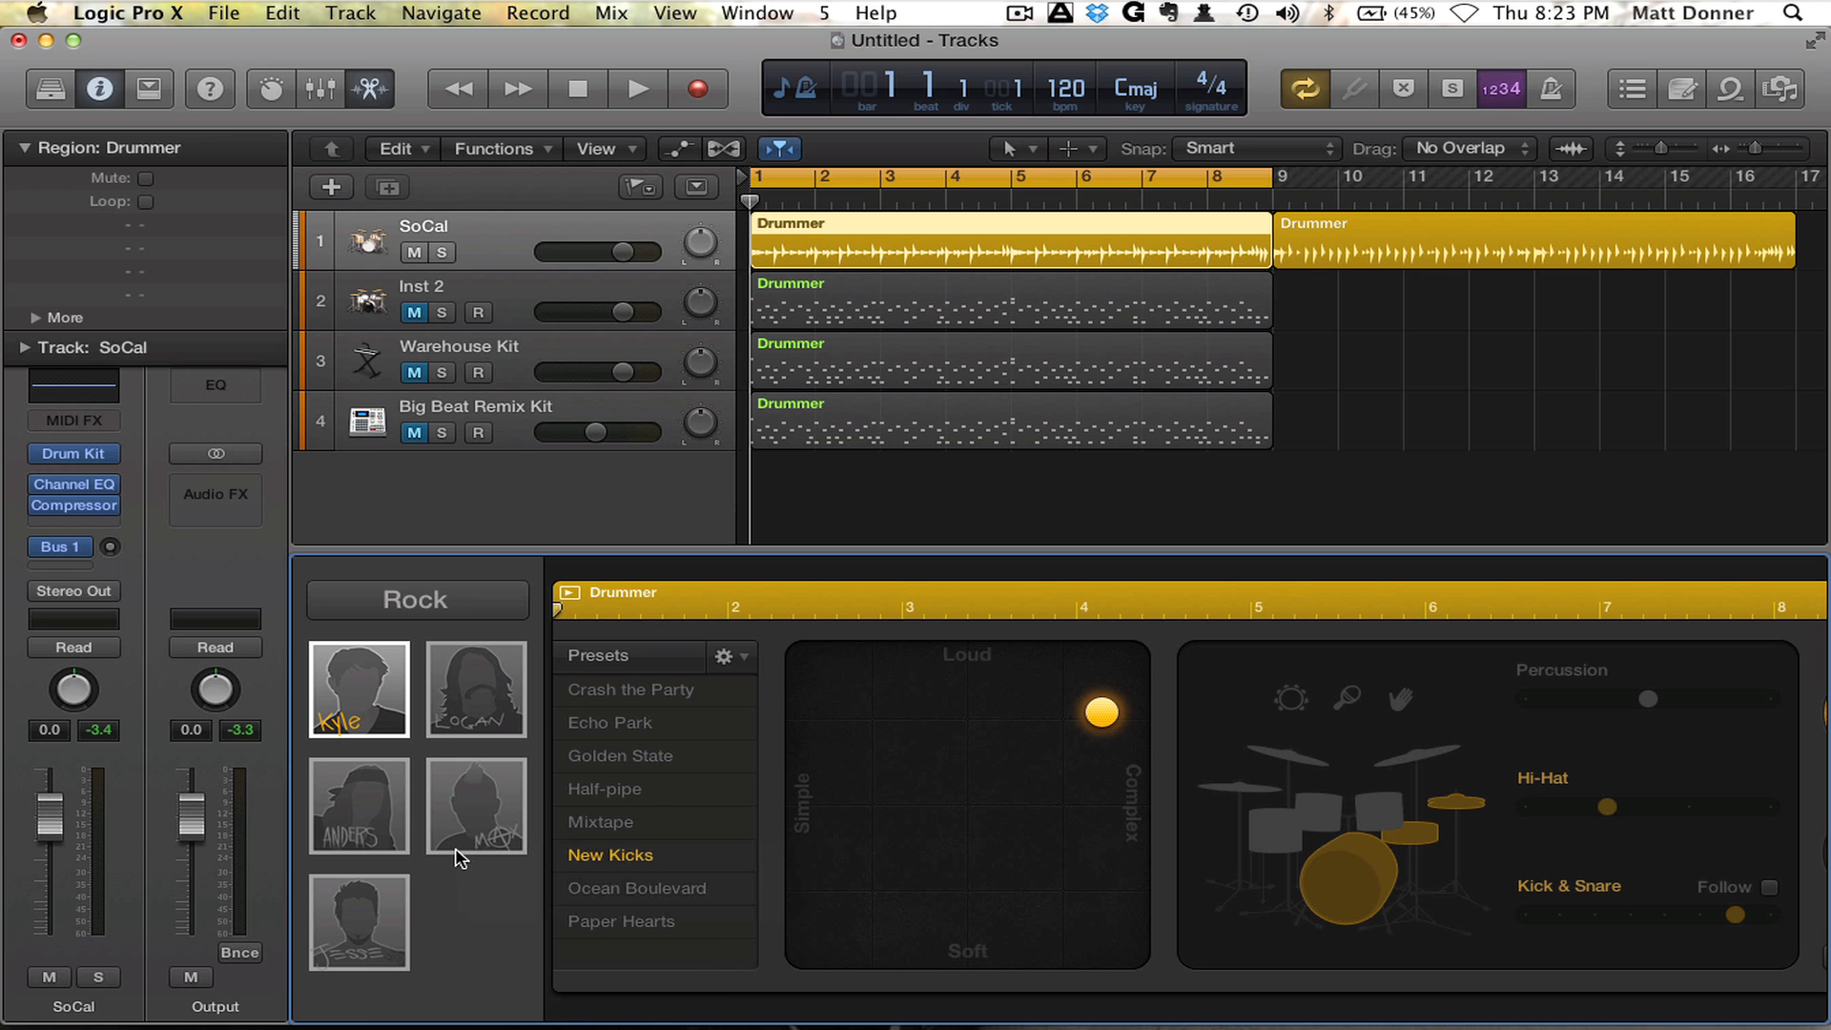
{"action": "left_click", "coordinate": [447, 609]}
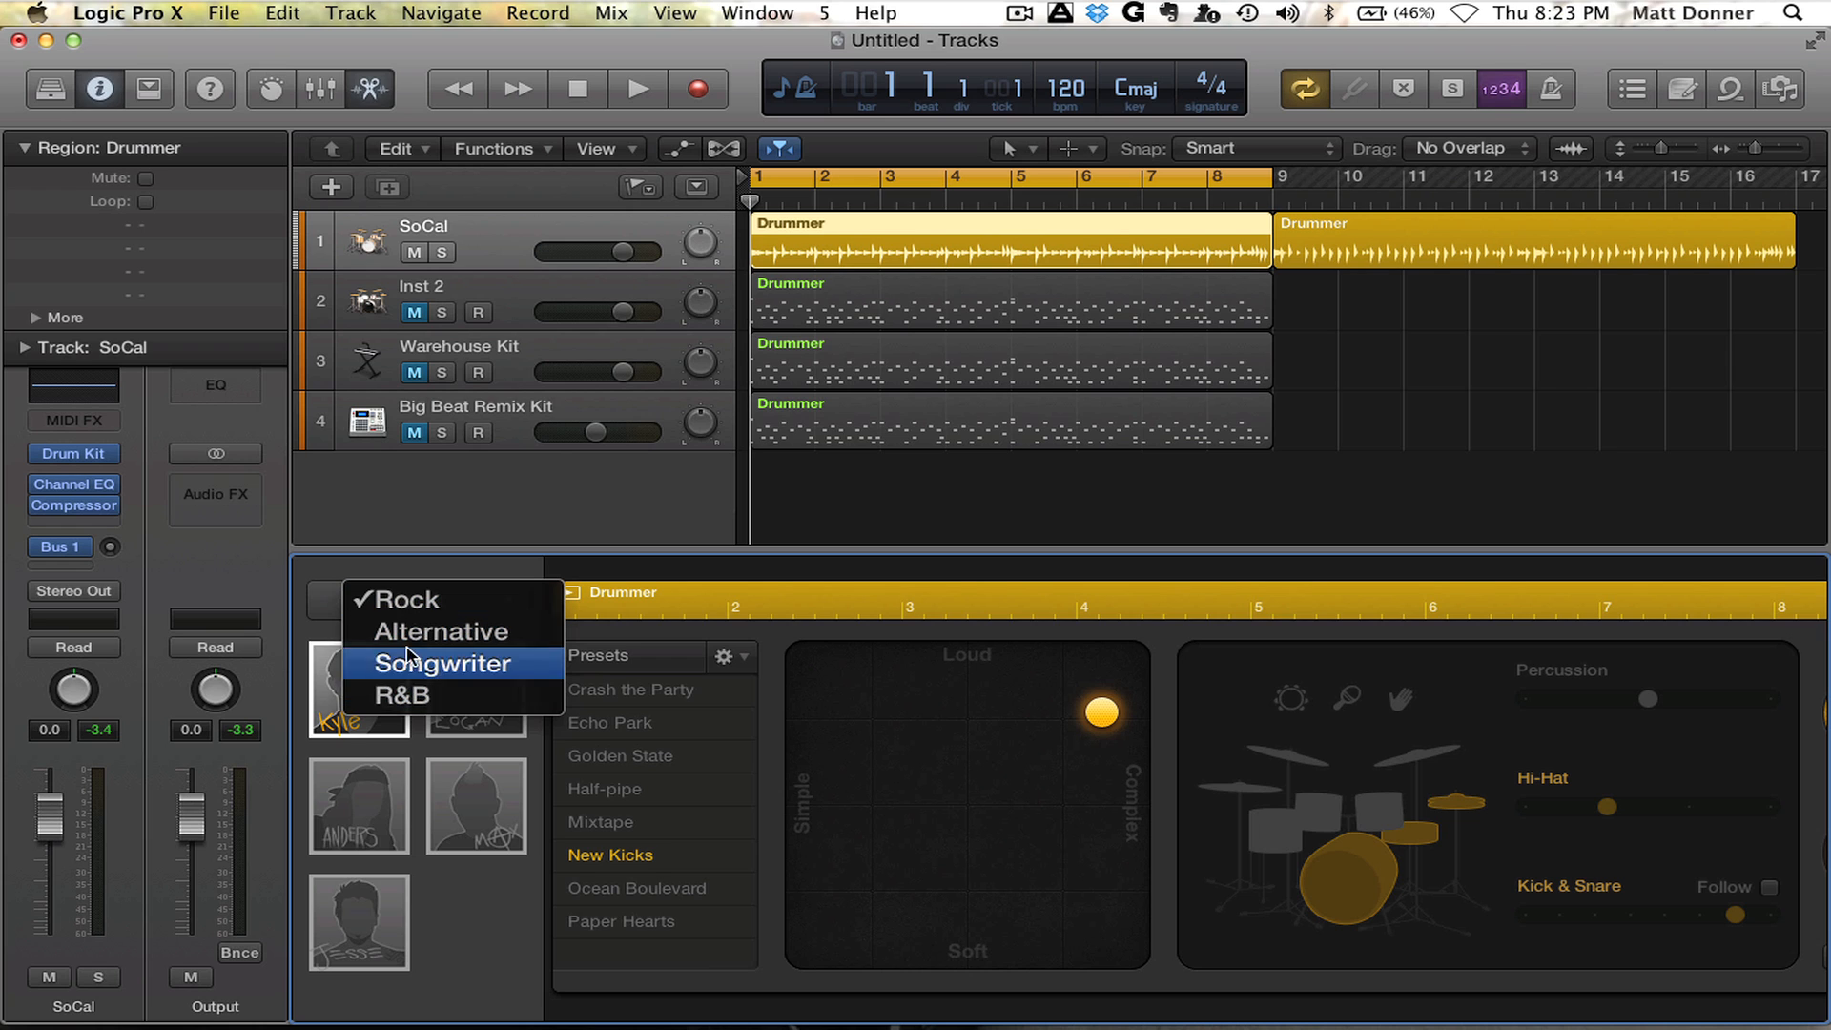
{"action": "left_click", "coordinate": [466, 604]}
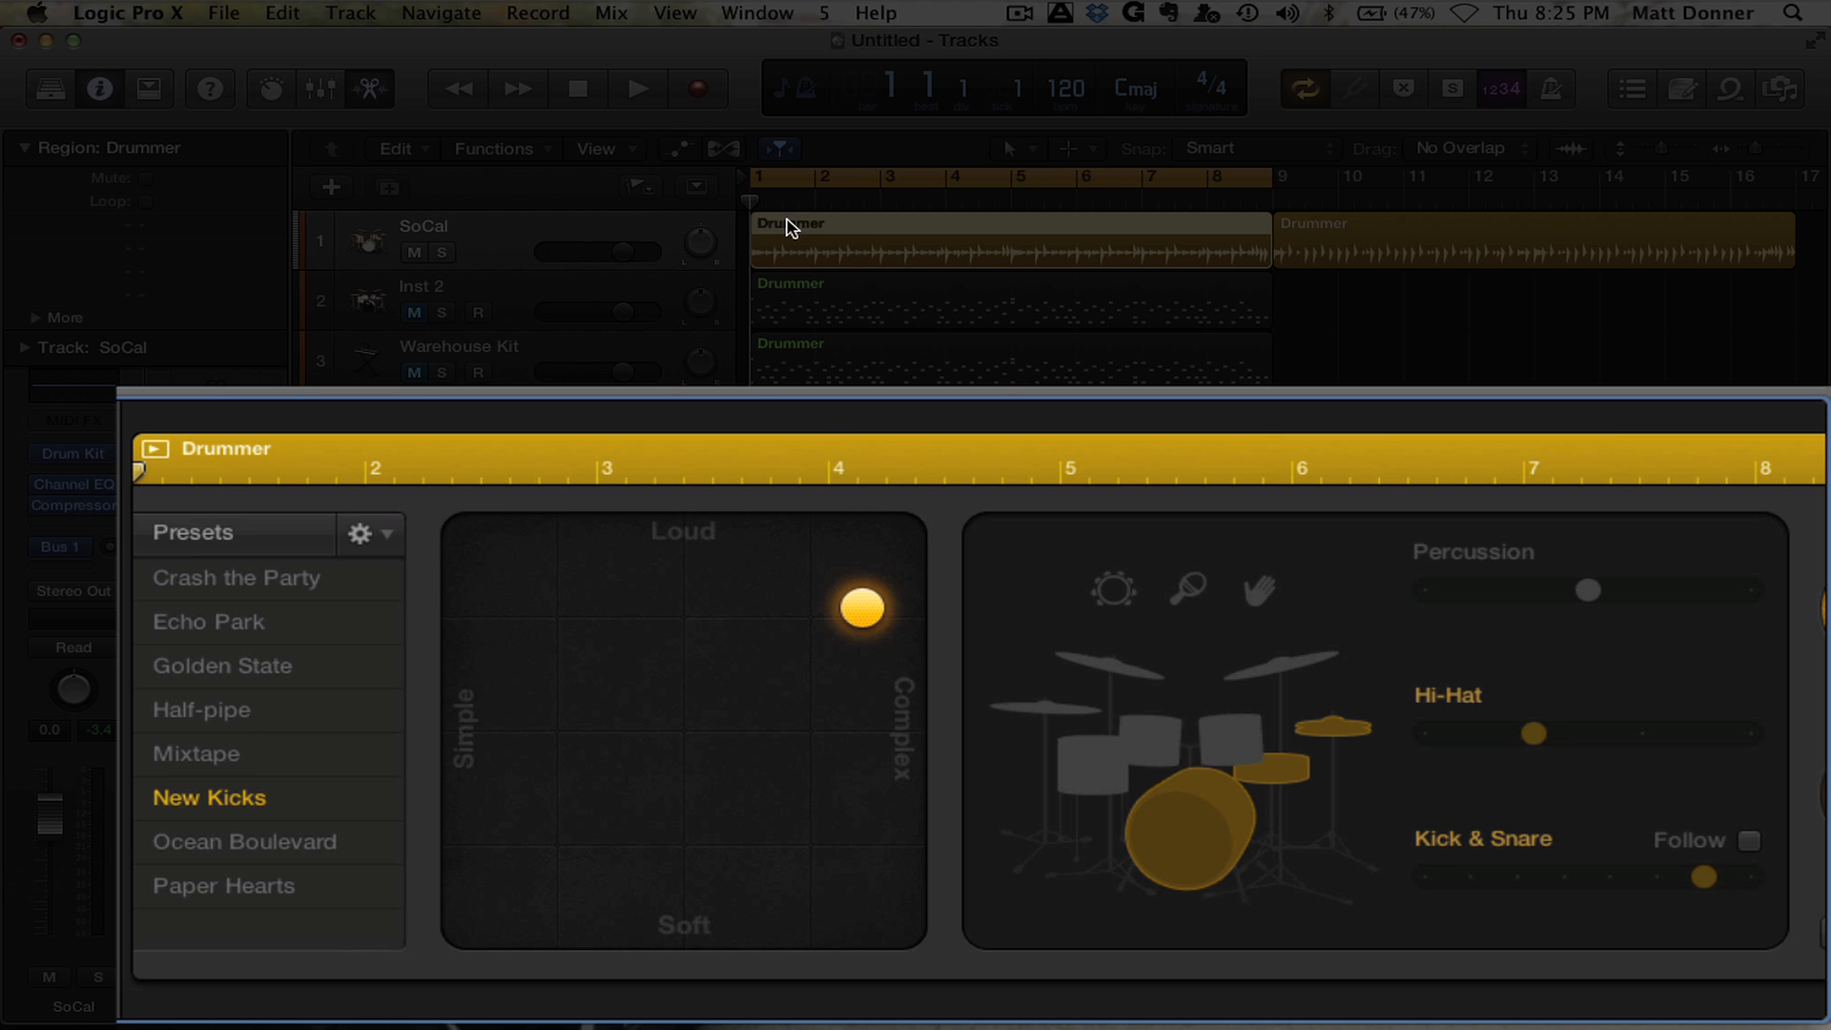
Step: Try the Crash the Party preset on the first Drummer region, and switch the region to Echo Park
{"action": "left_click", "coordinate": [250, 576]}
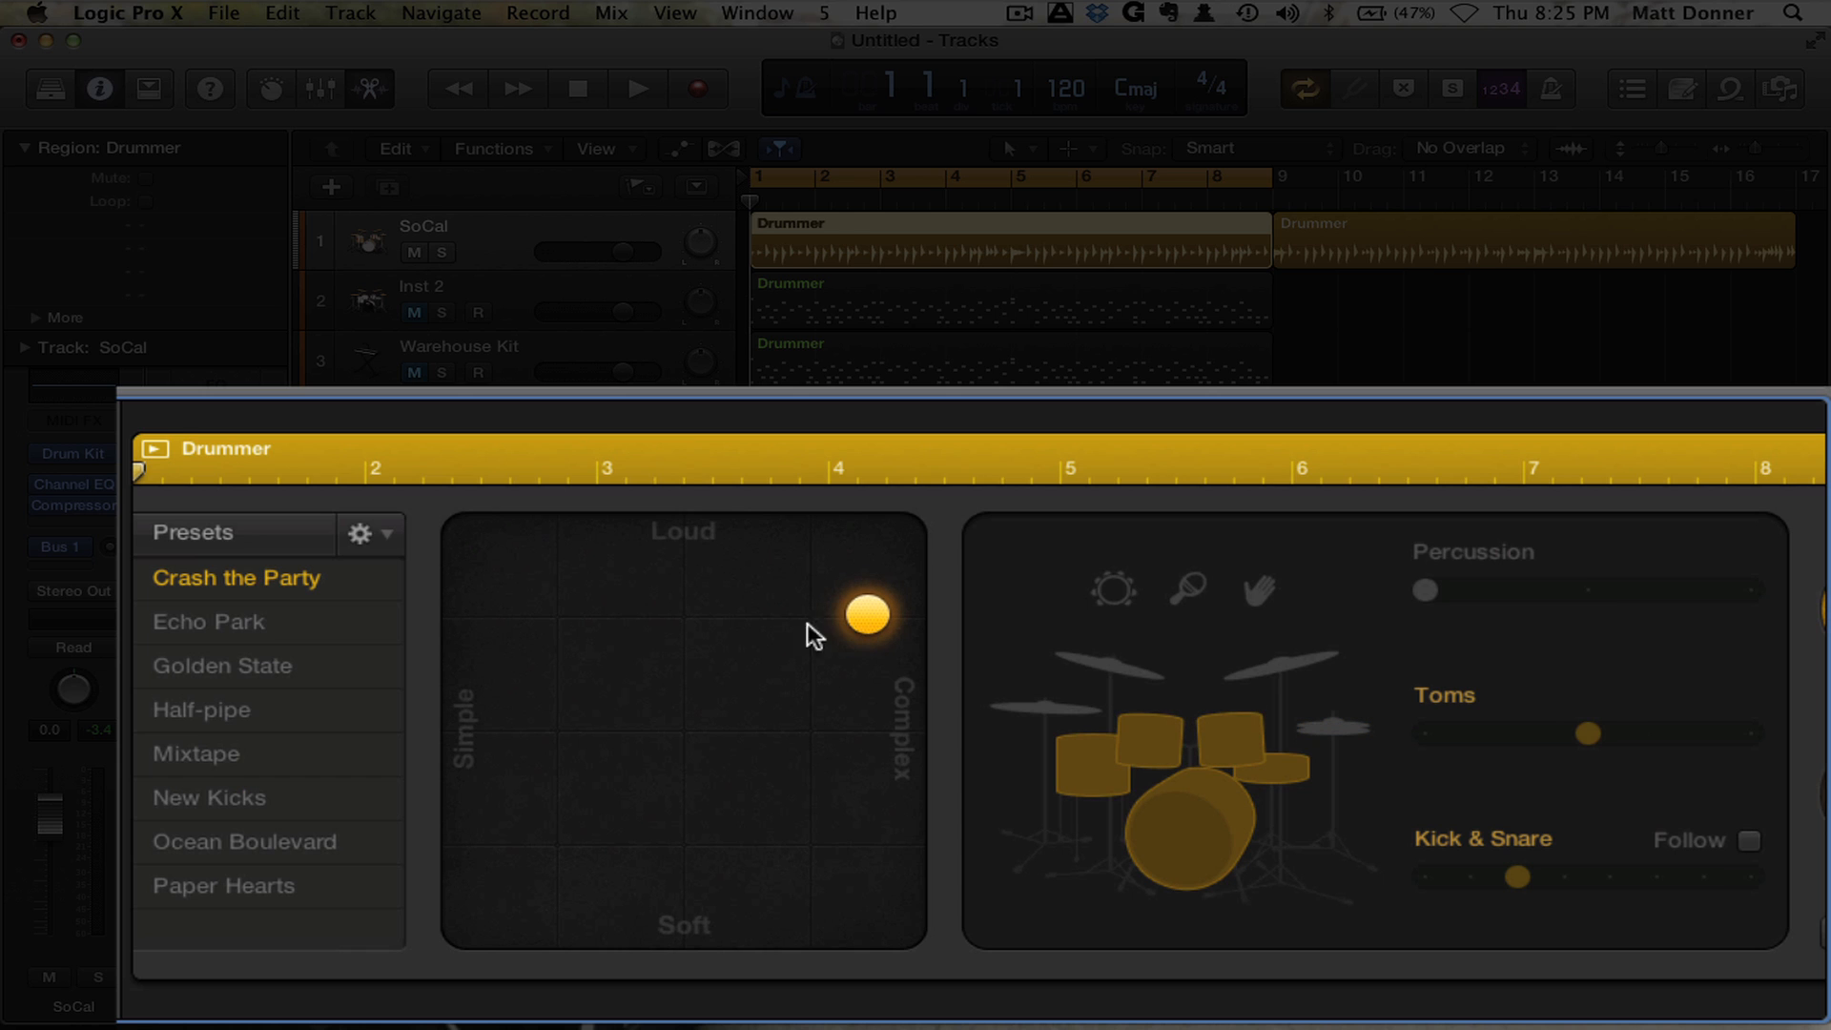
{"action": "left_click", "coordinate": [253, 621]}
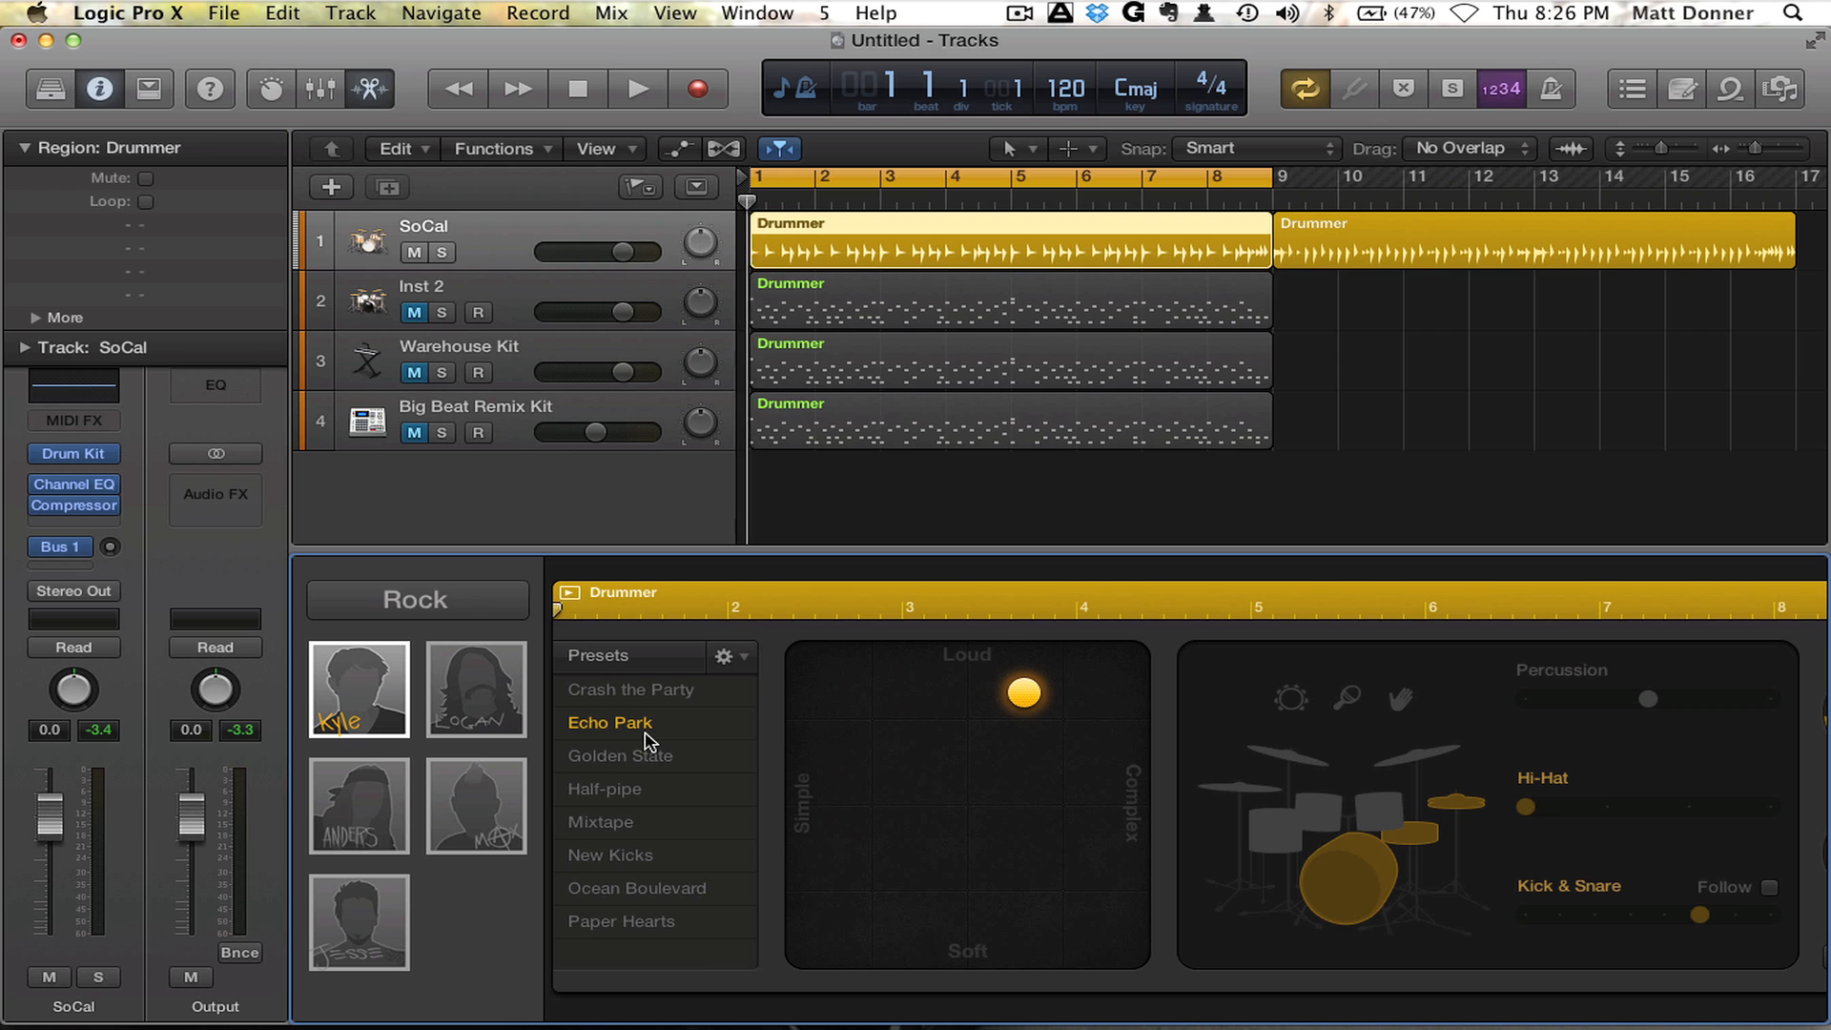
Step: Play the Echo Park pattern in the first Drummer region, and replay it from bar 1
{"action": "key", "text": "space"}
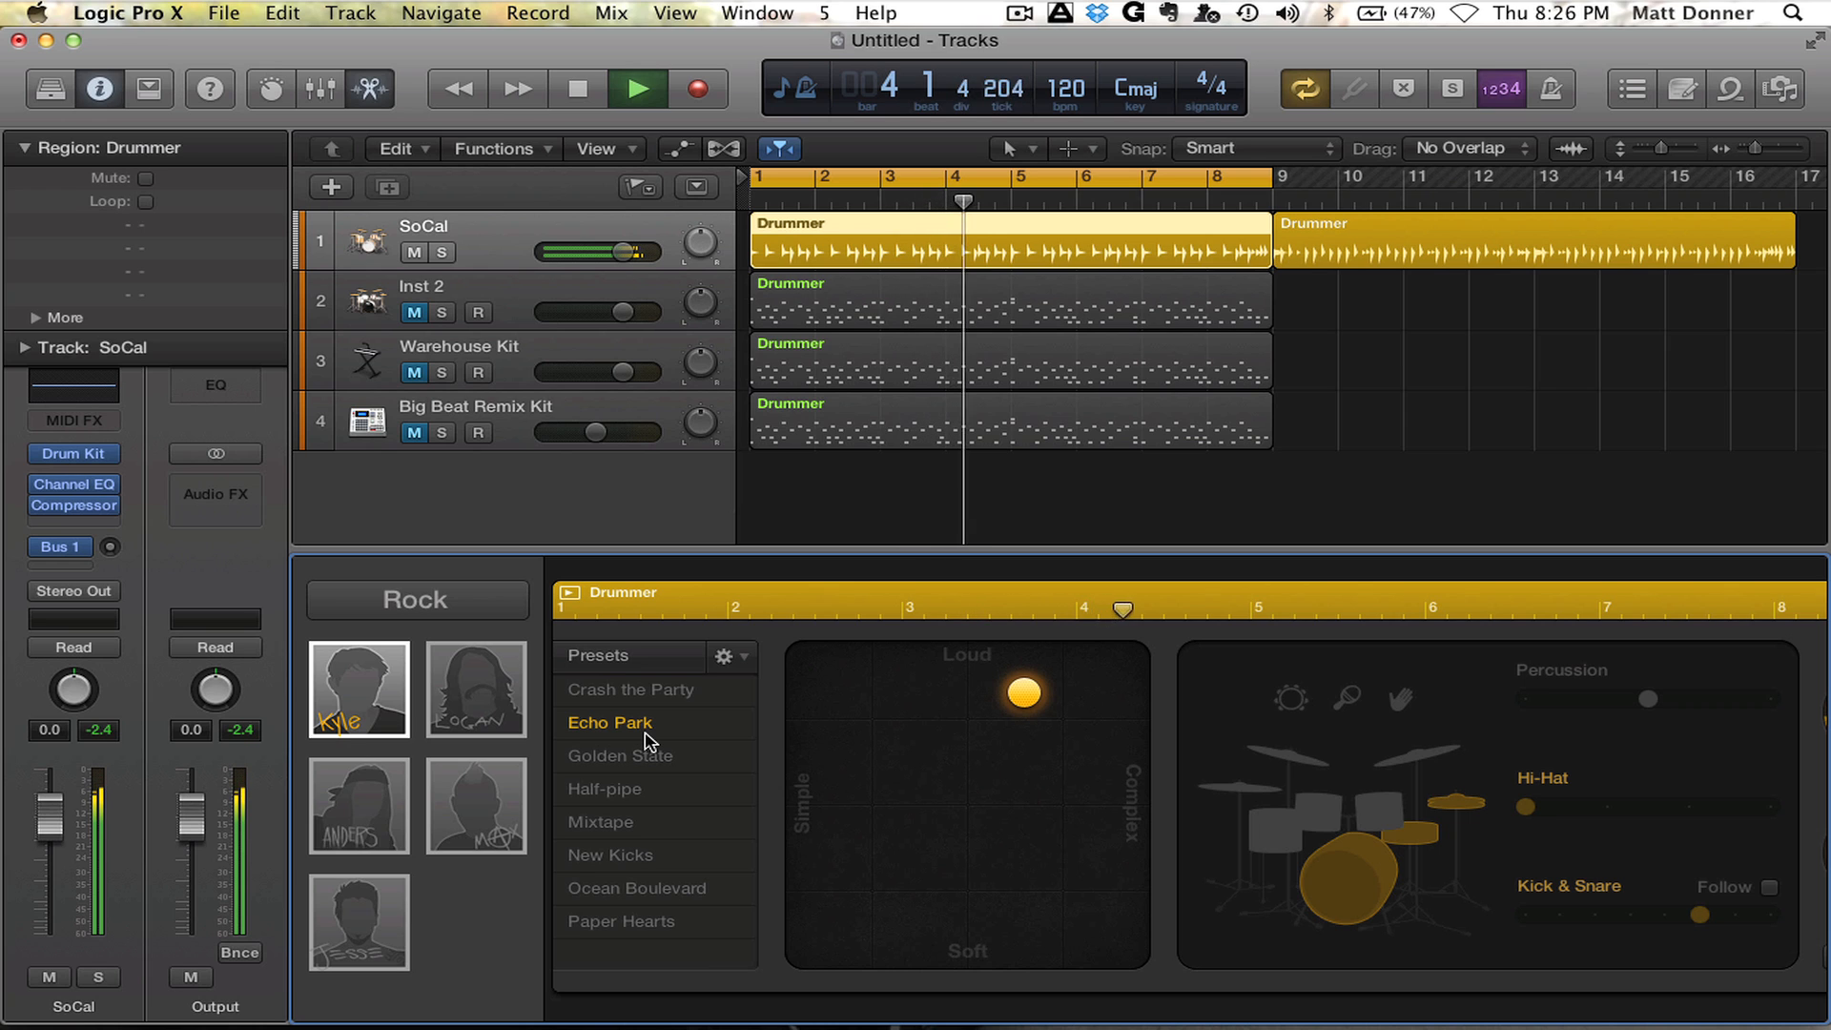
{"action": "key", "text": "space"}
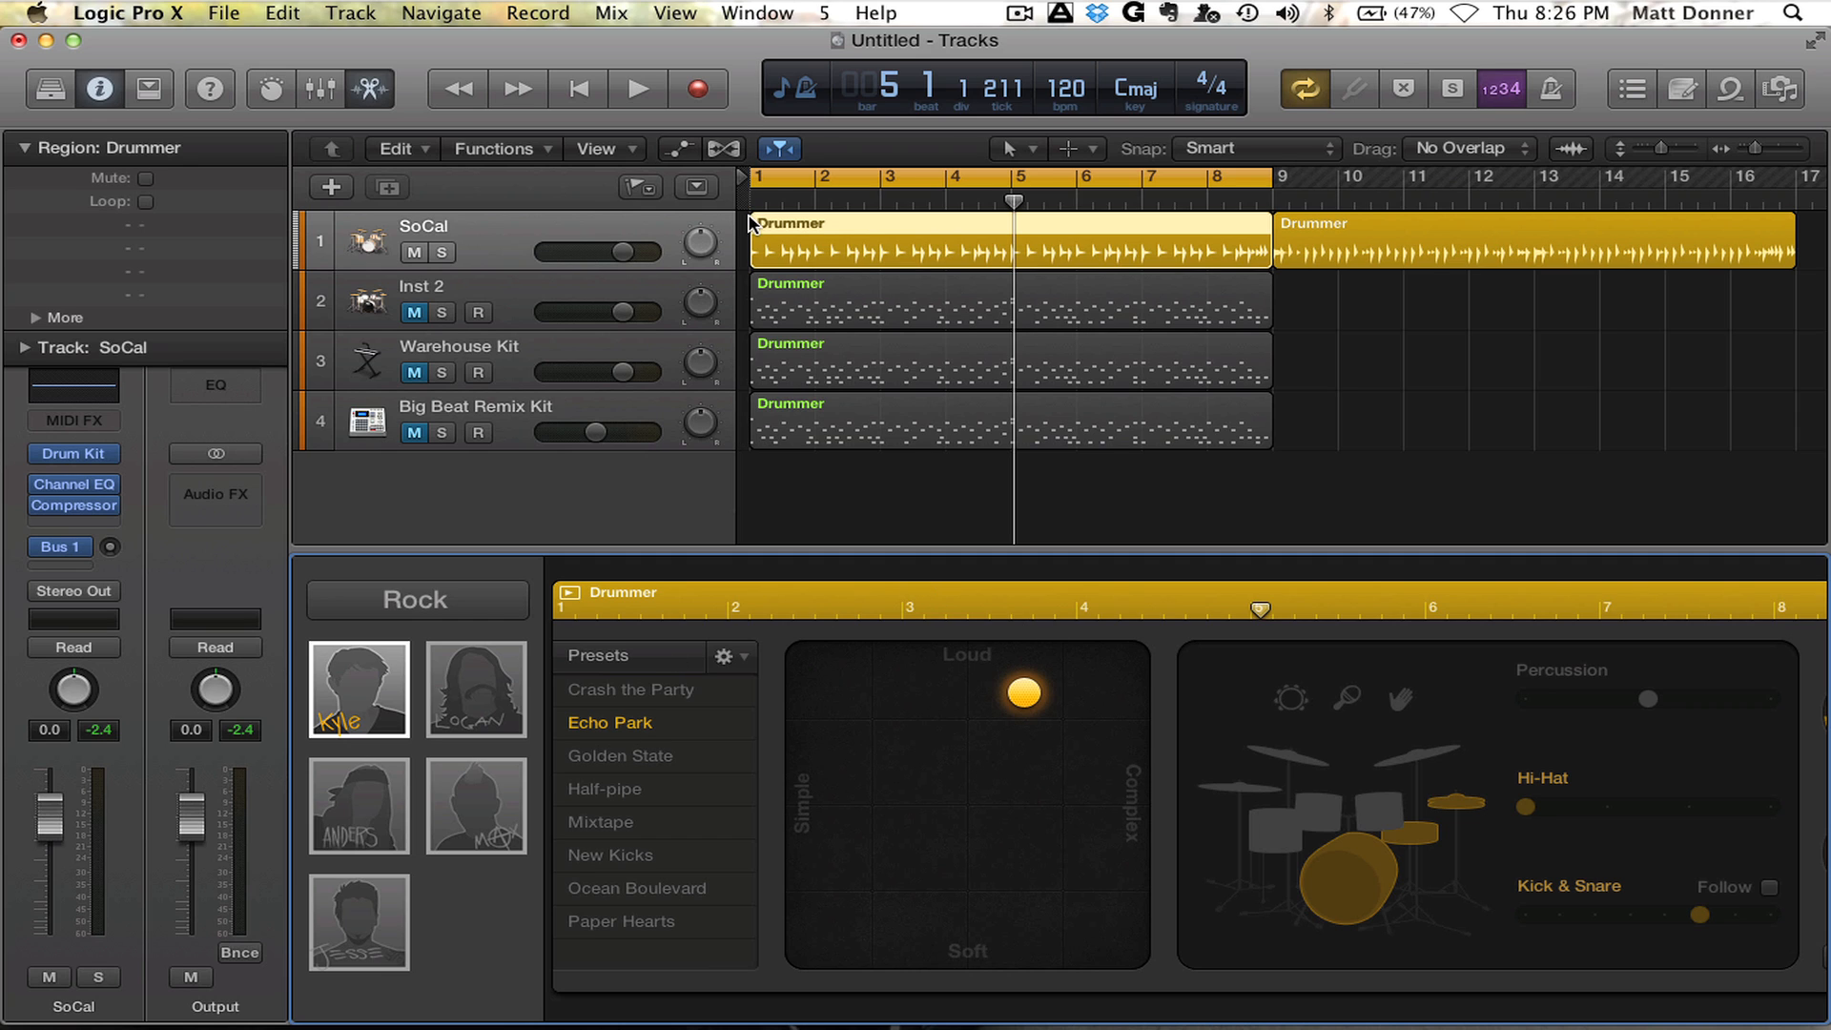
{"action": "key", "text": "Return"}
{"action": "key", "text": "space"}
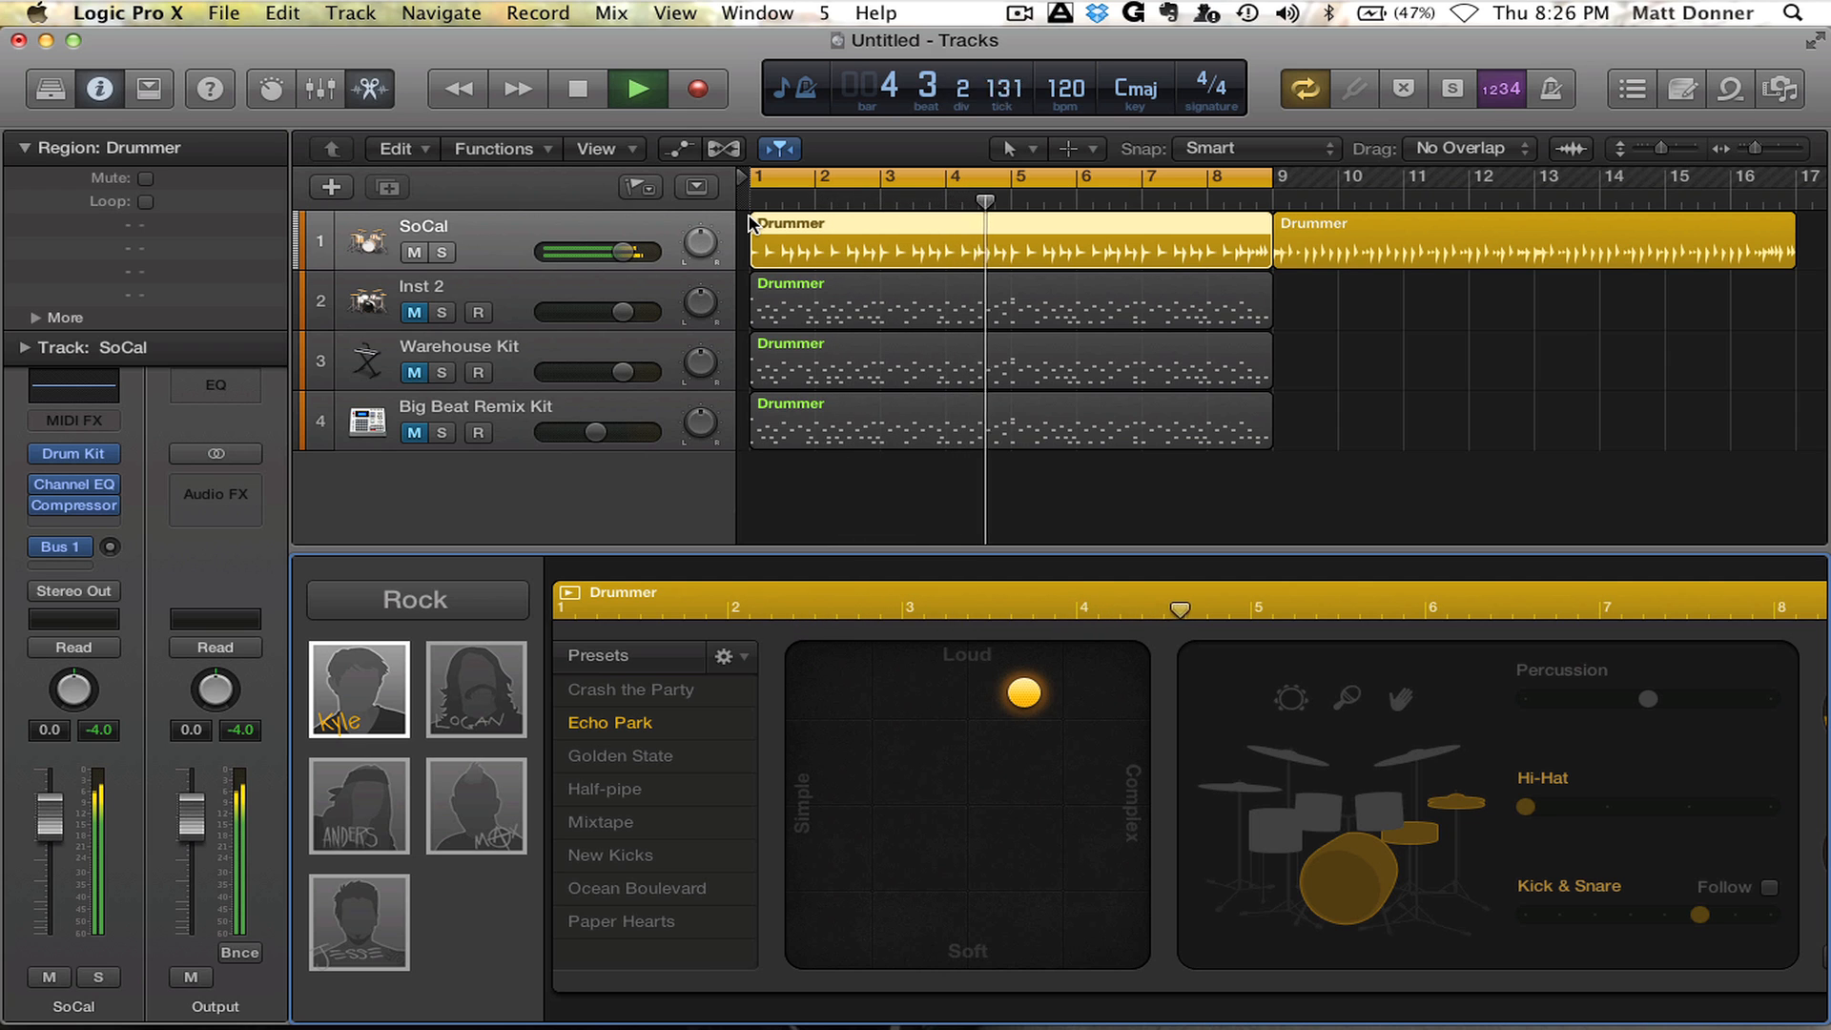
{"action": "key", "text": "space"}
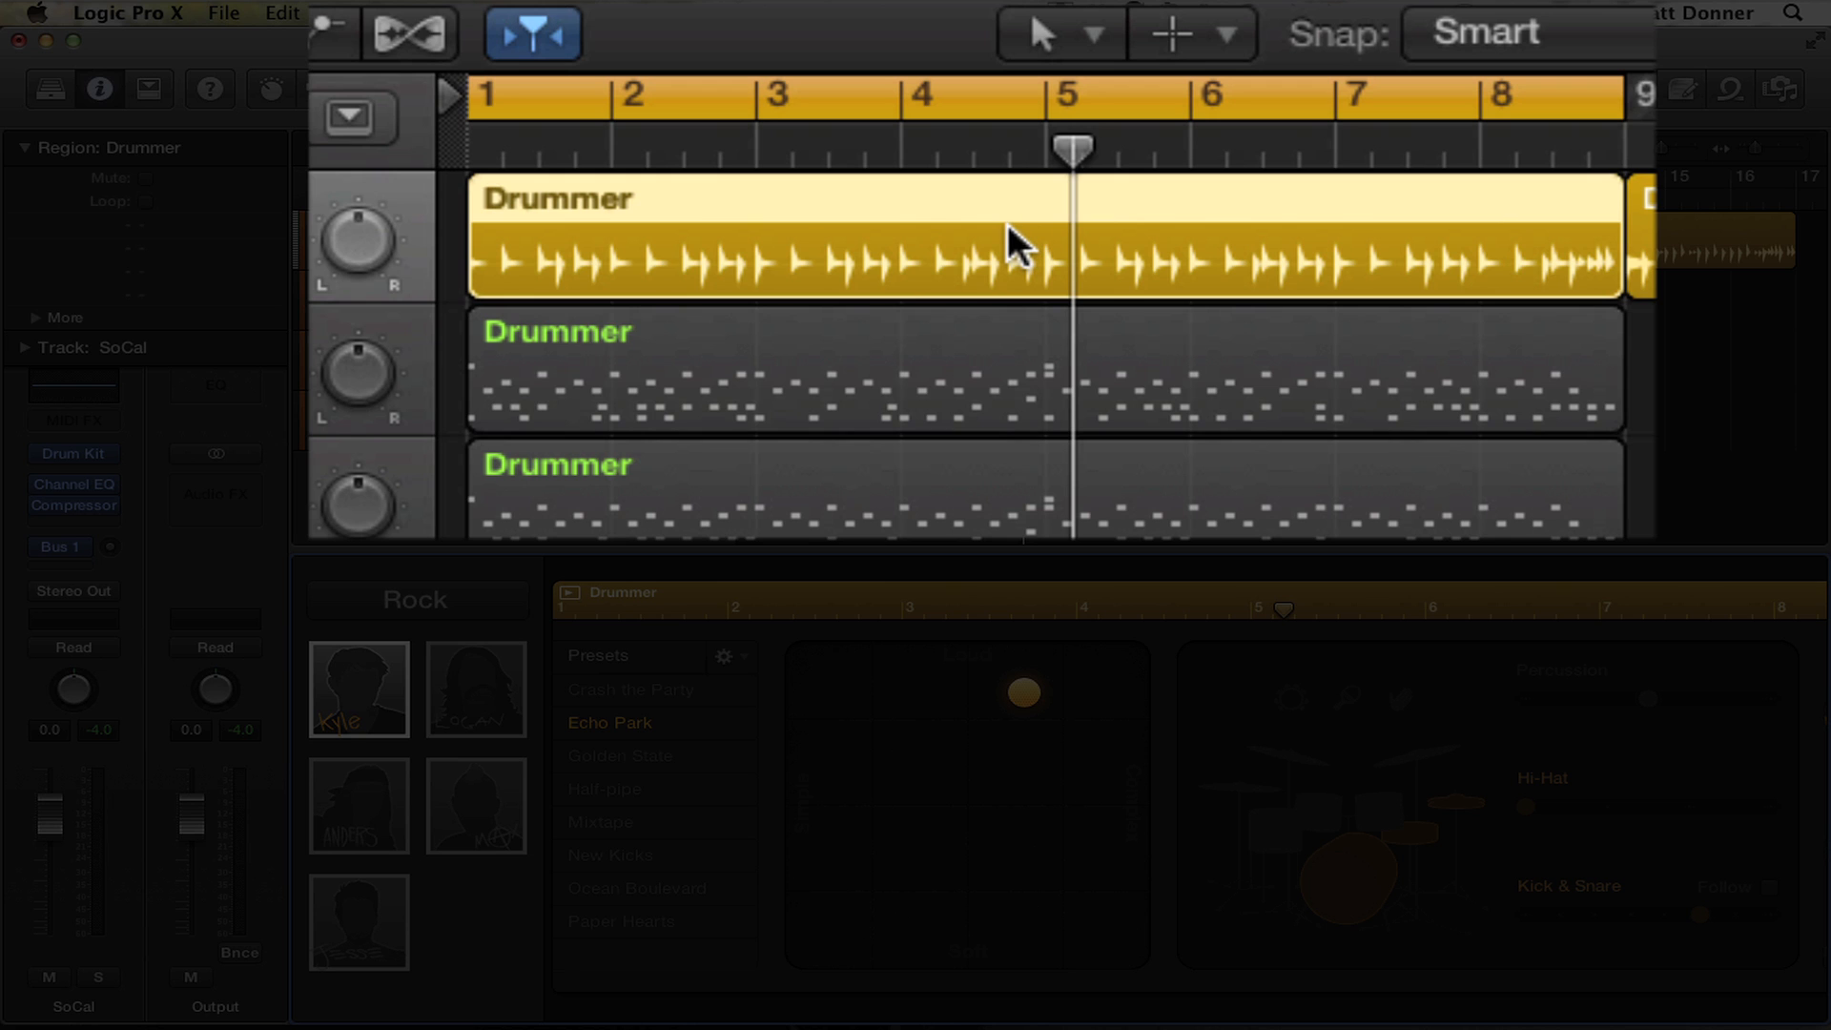
Step: Split the first Drummer region on the SoCal track at bar 5 with the Scissors tool, and return to the Pointer tool
{"action": "key", "text": "t"}
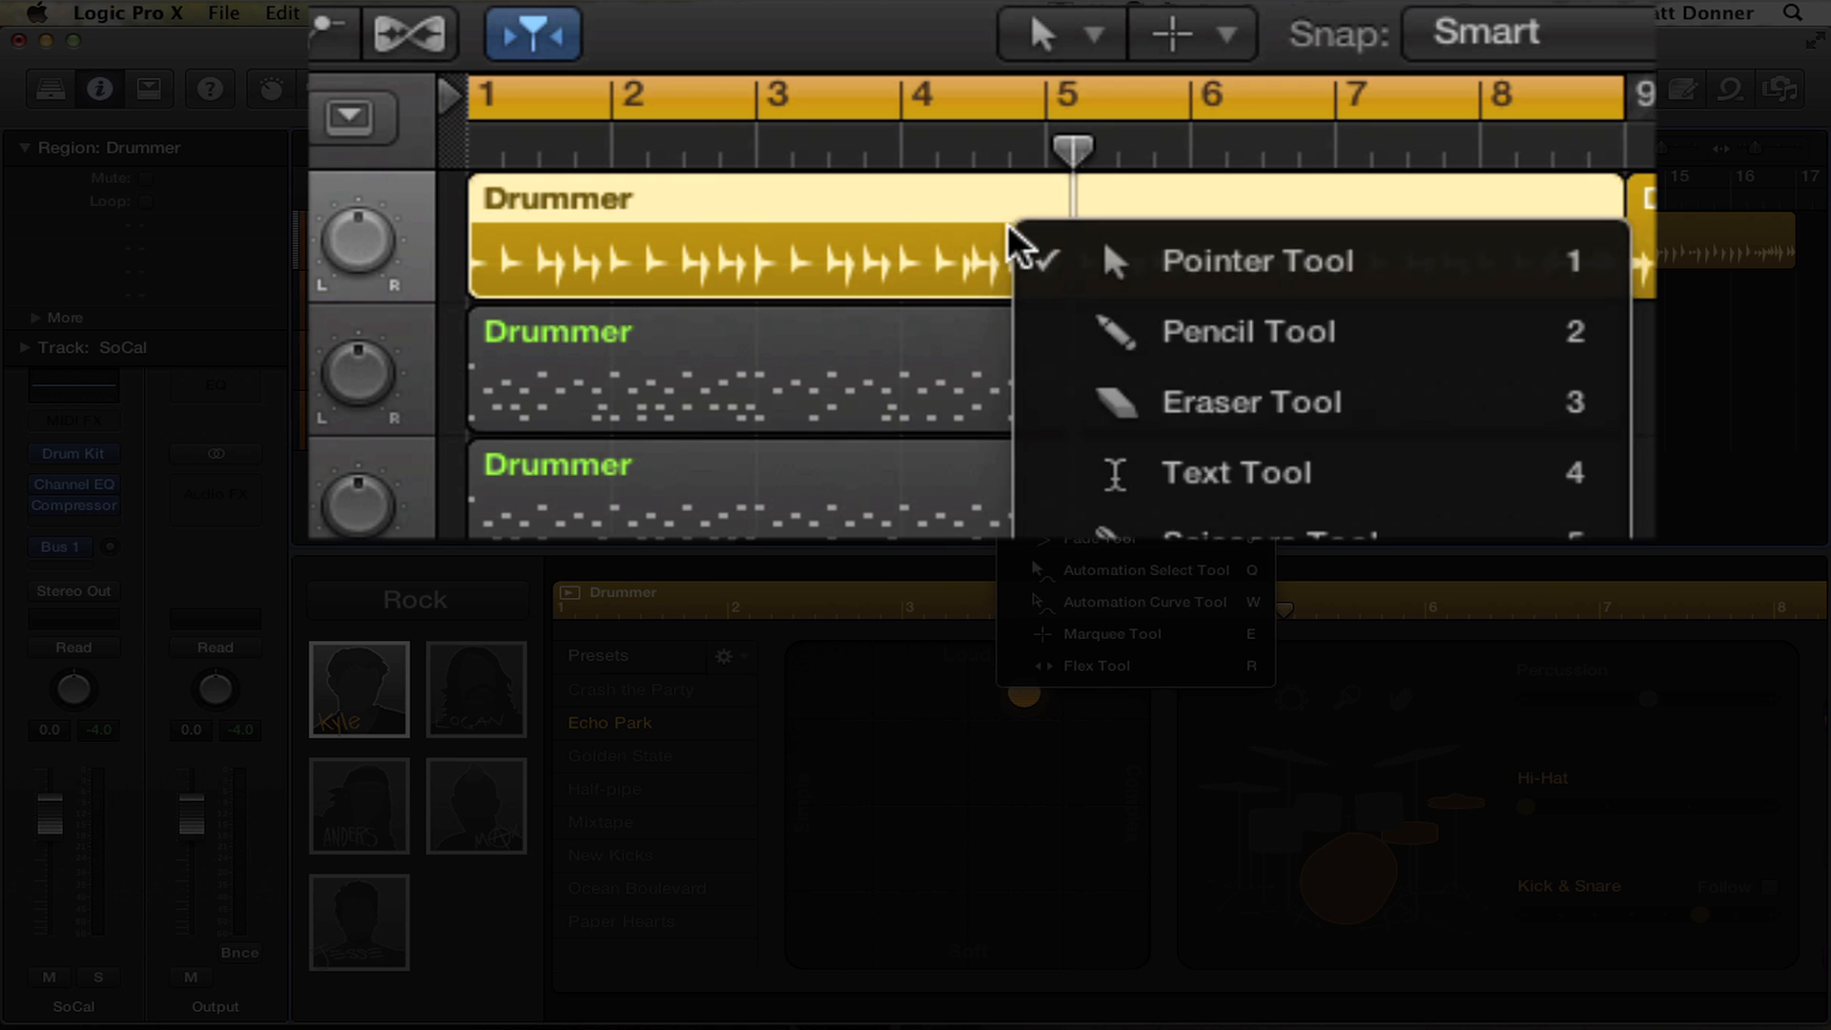
{"action": "left_click", "coordinate": [1149, 523]}
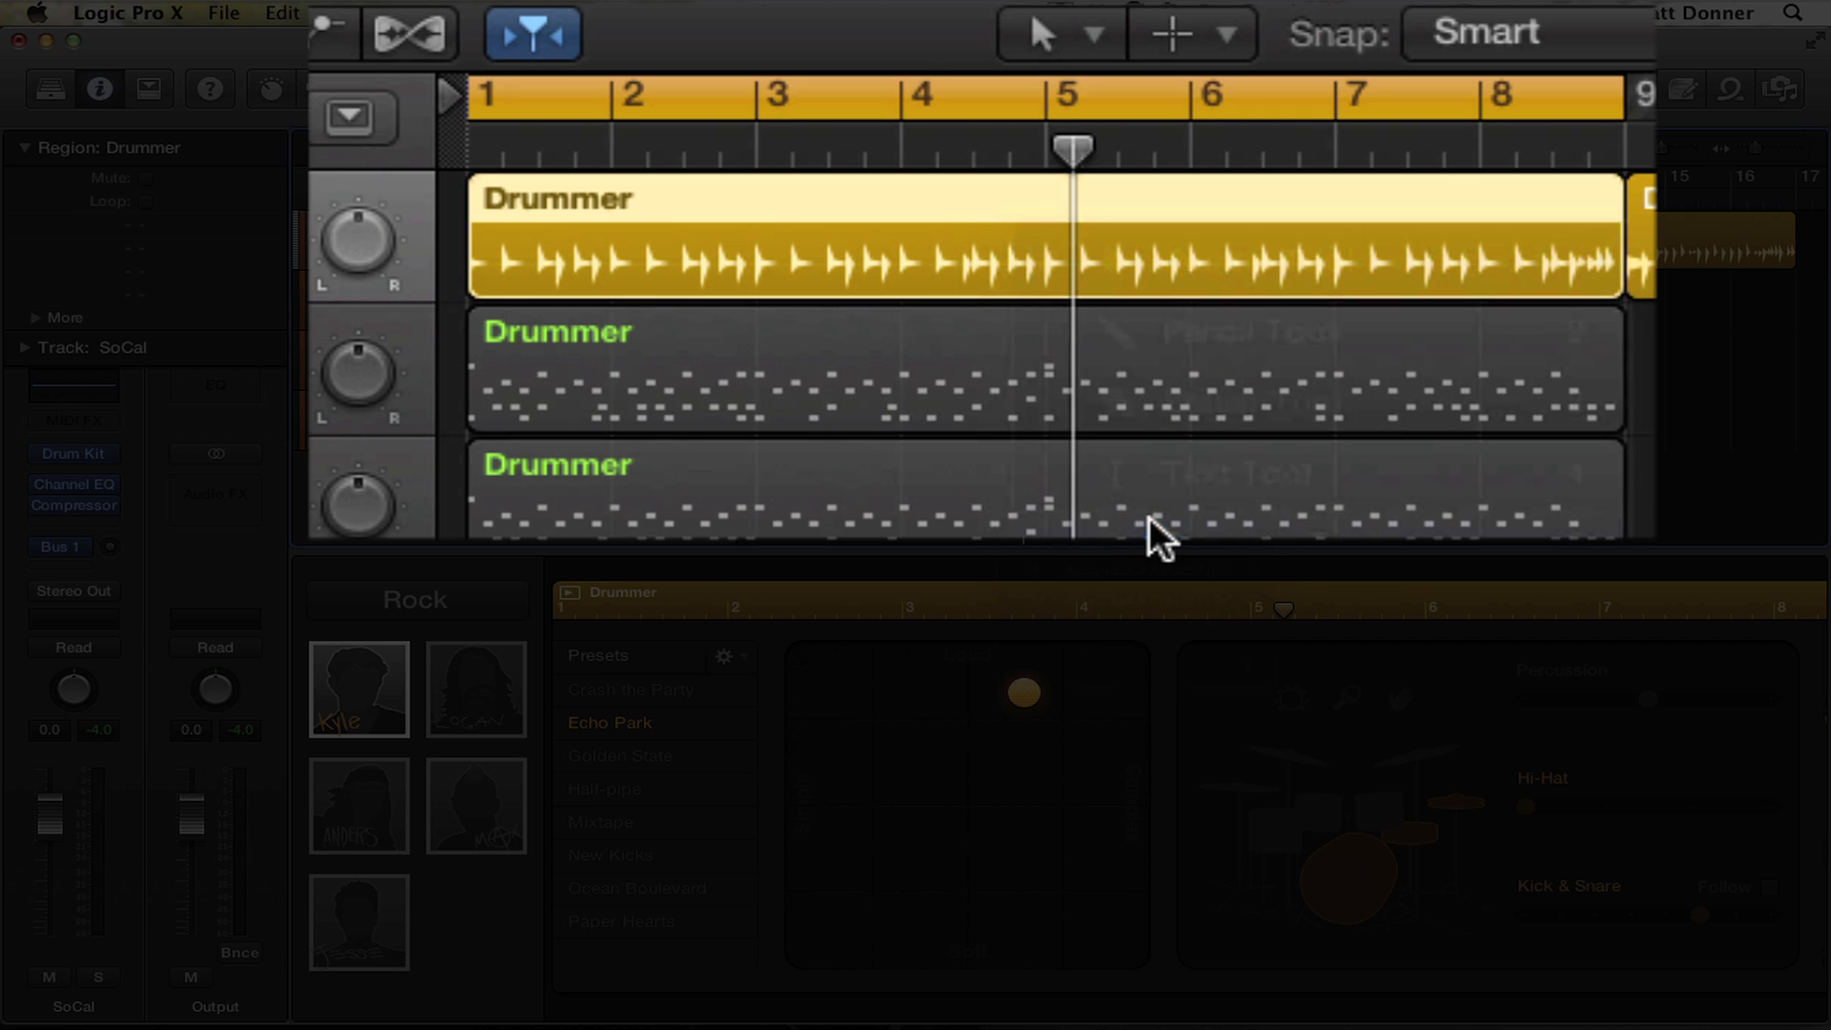
{"action": "left_click", "coordinate": [1060, 258]}
{"action": "key", "text": "t"}
{"action": "key", "text": "t"}
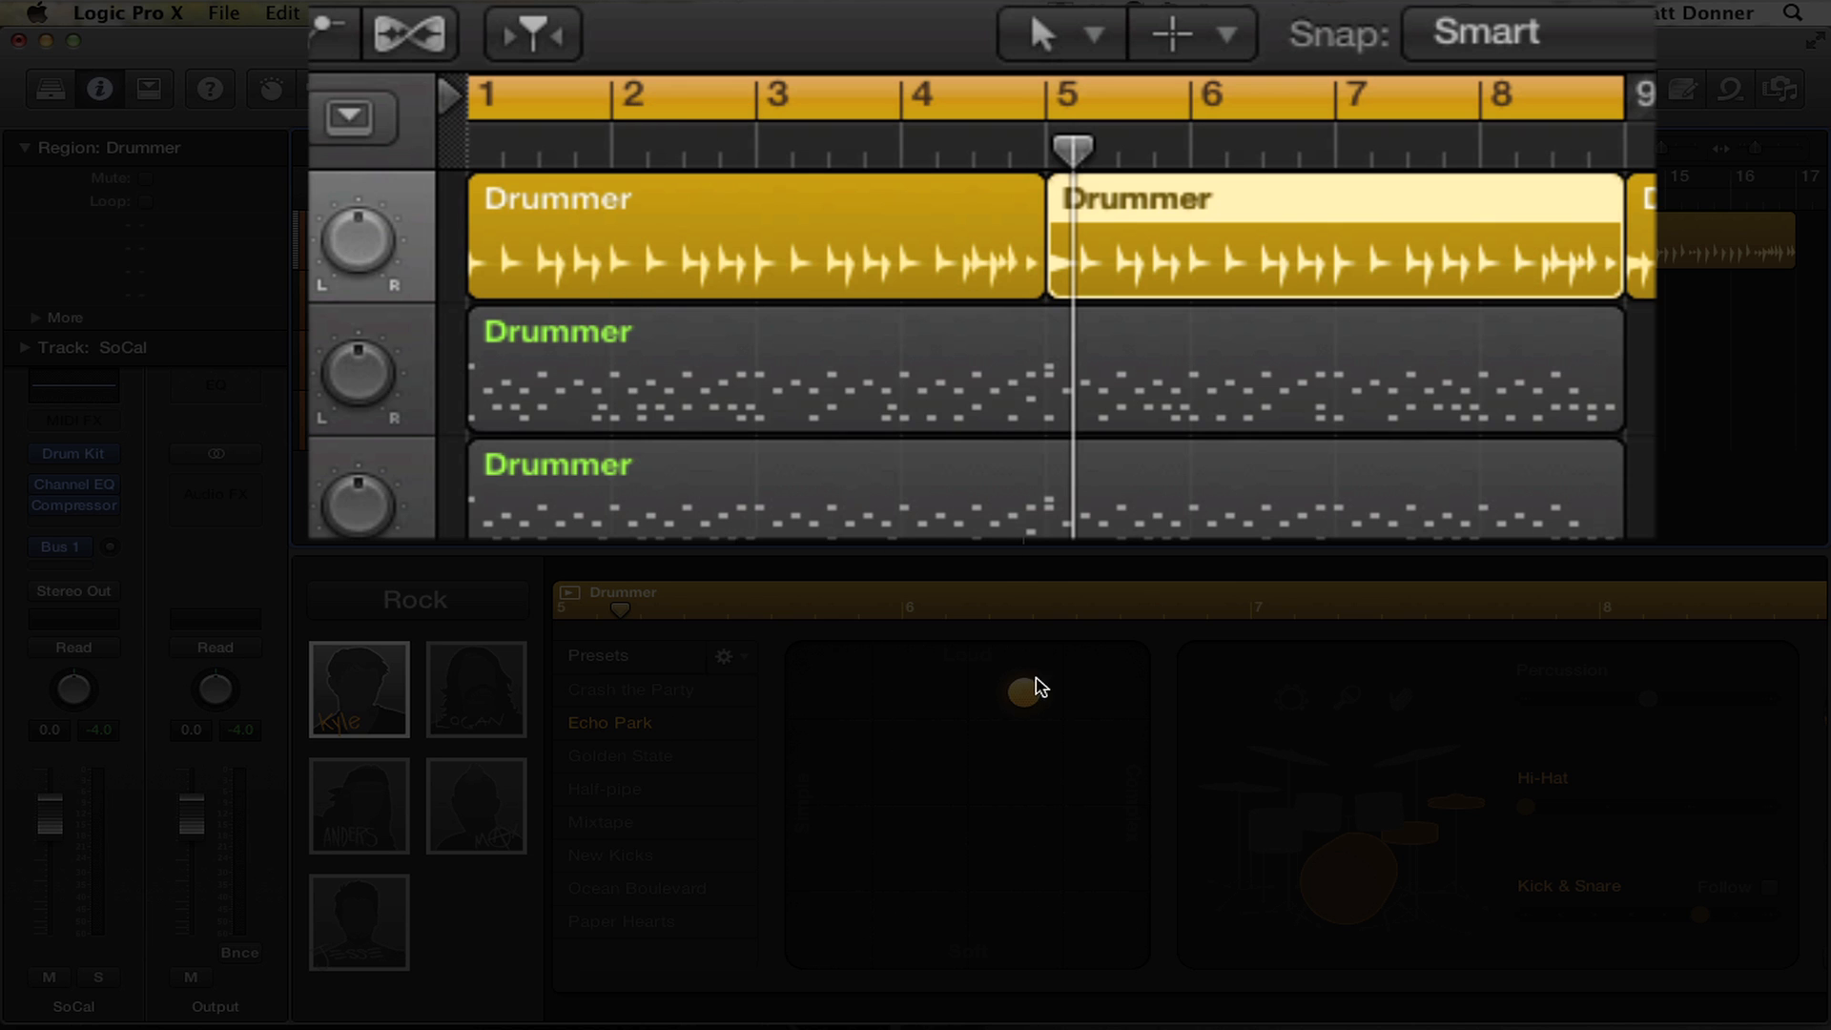
Step: Select the Drummer region covering bars 1 to 4 and shorten the cycle range to end at bar 5
{"action": "left_click", "coordinate": [880, 270]}
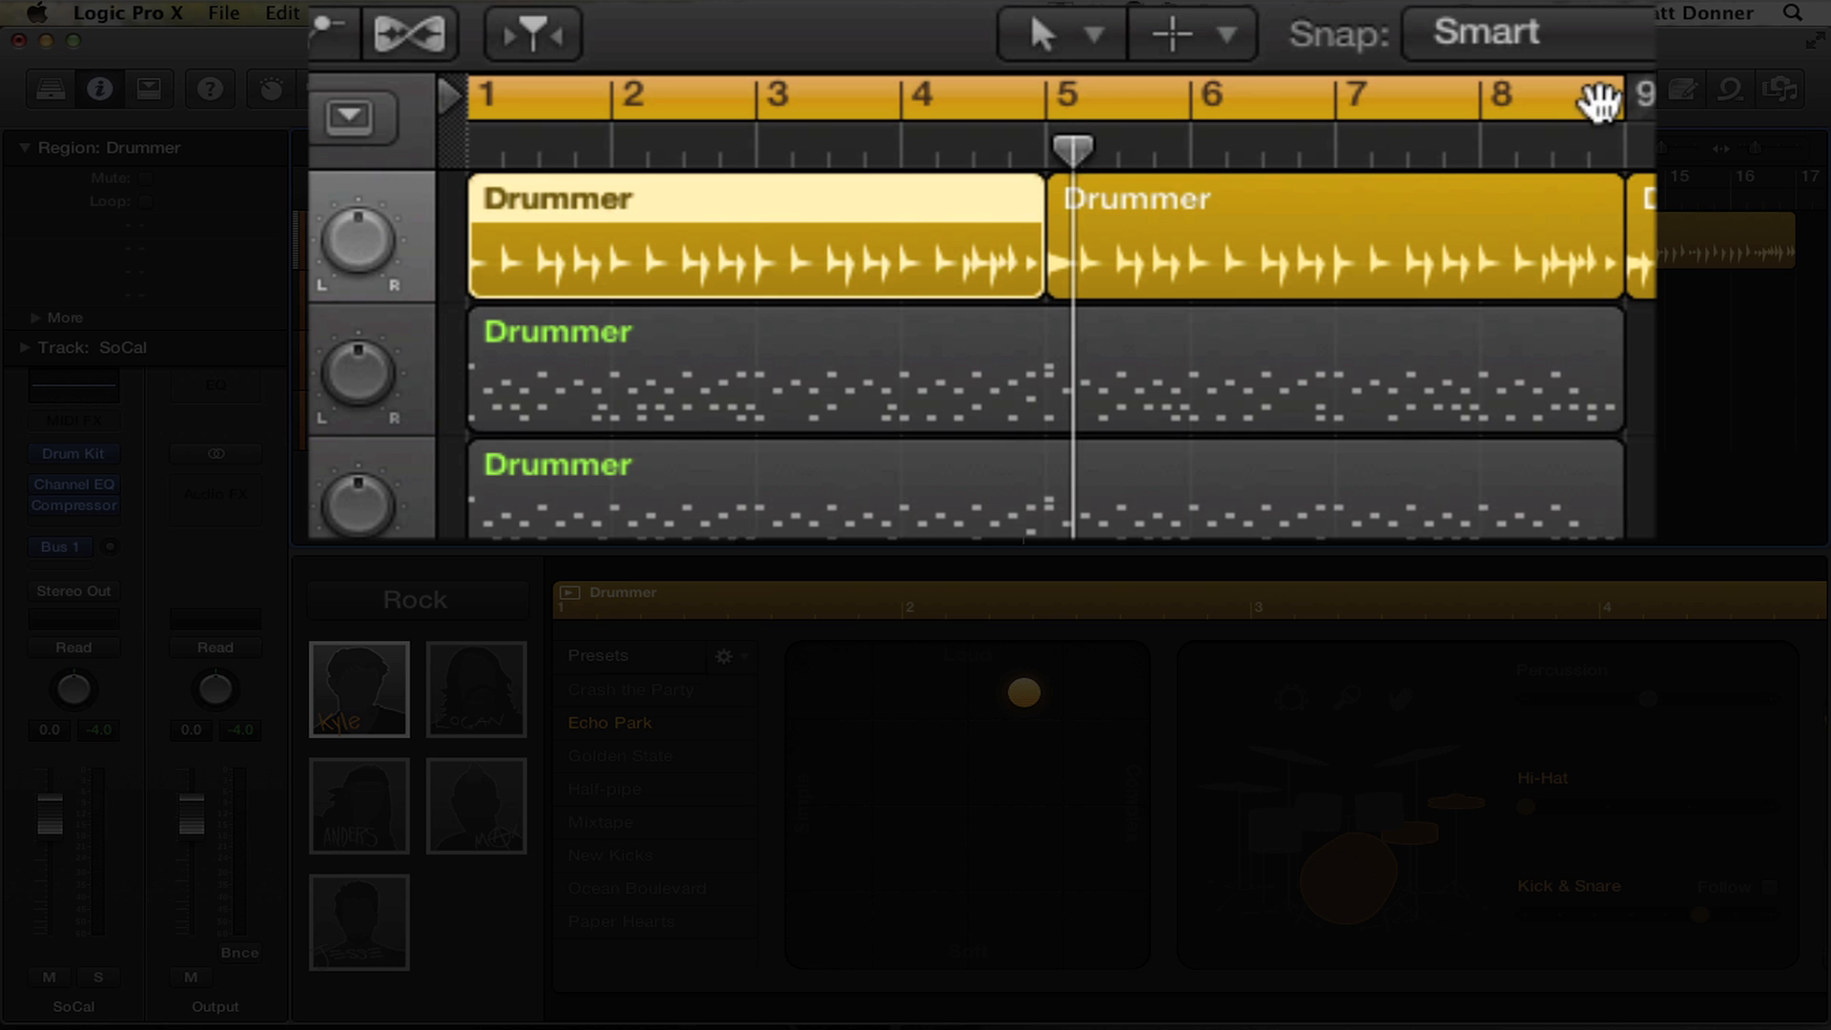
{"action": "left_click_drag", "start_coordinate": [1606, 94], "coordinate": [1040, 103]}
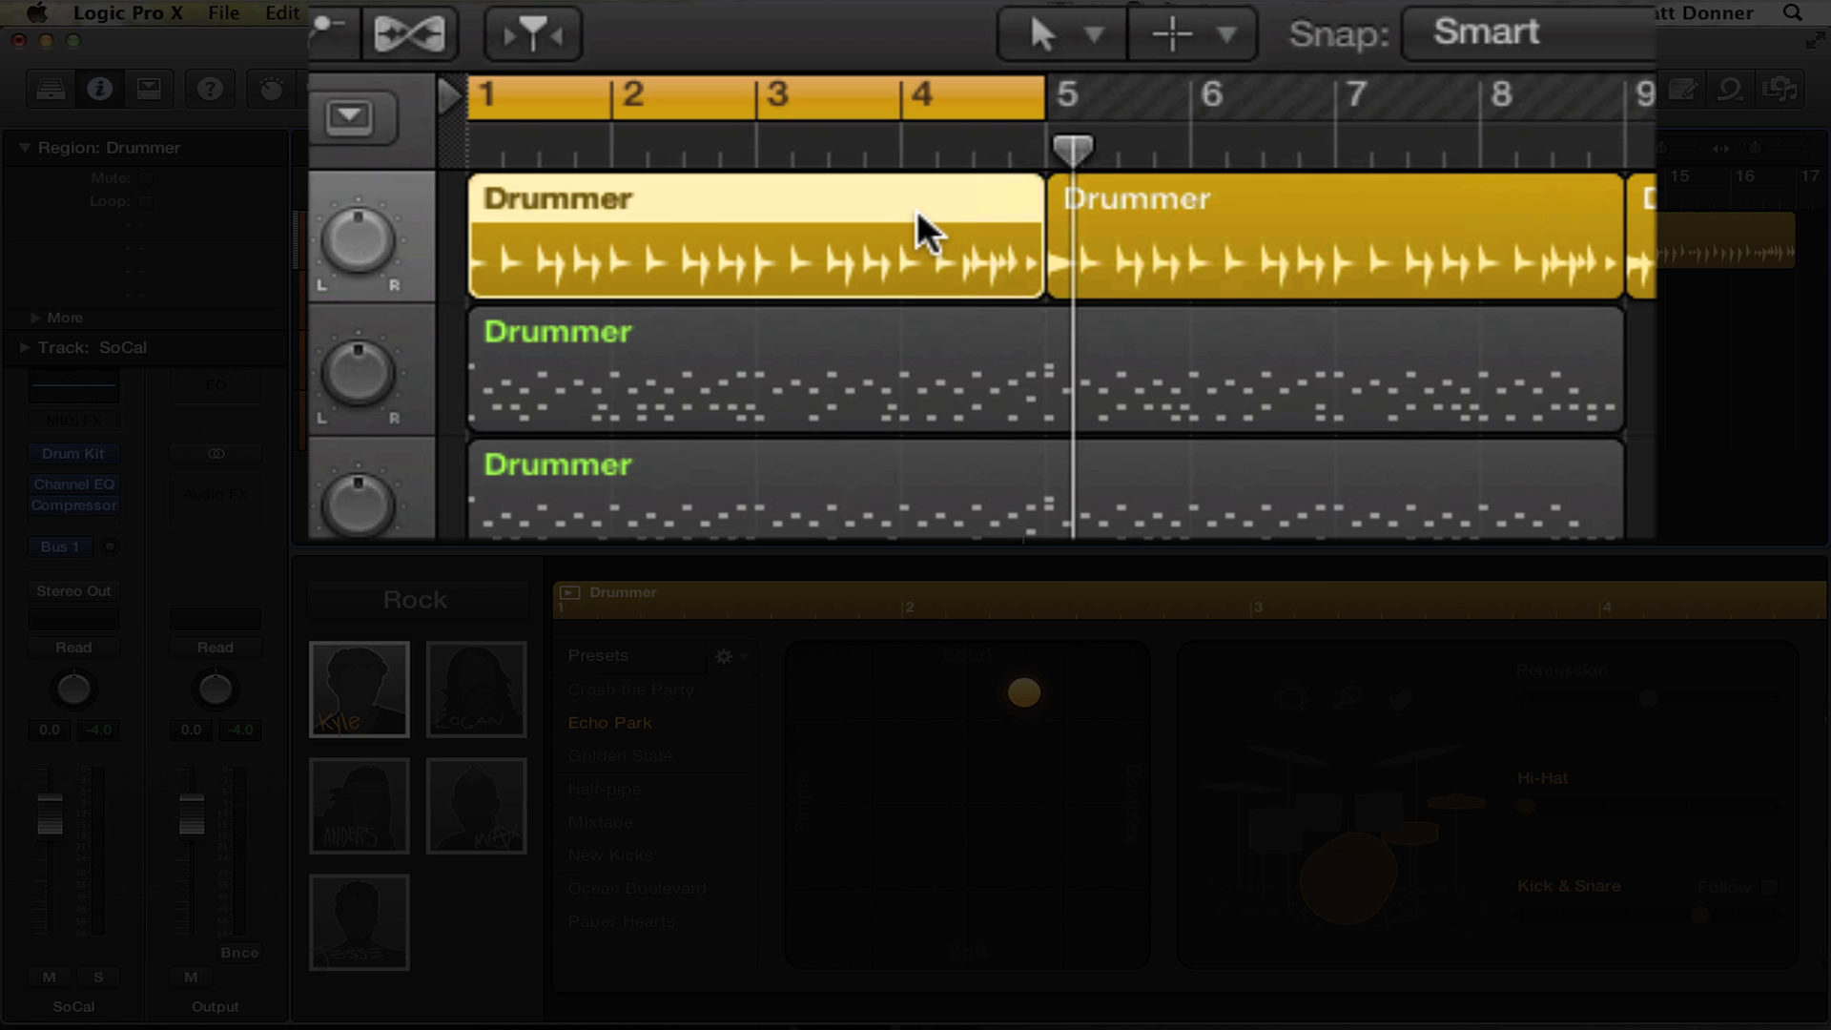
Step: Split the Drummer region covering bars 1 to 4 at bar 4 with the Scissors tool, and select the part before it with the Pointer tool
{"action": "key", "text": "t"}
{"action": "key", "text": "5"}
{"action": "left_click", "coordinate": [901, 228]}
{"action": "key", "text": "t"}
{"action": "key", "text": "1"}
{"action": "left_click", "coordinate": [712, 220]}
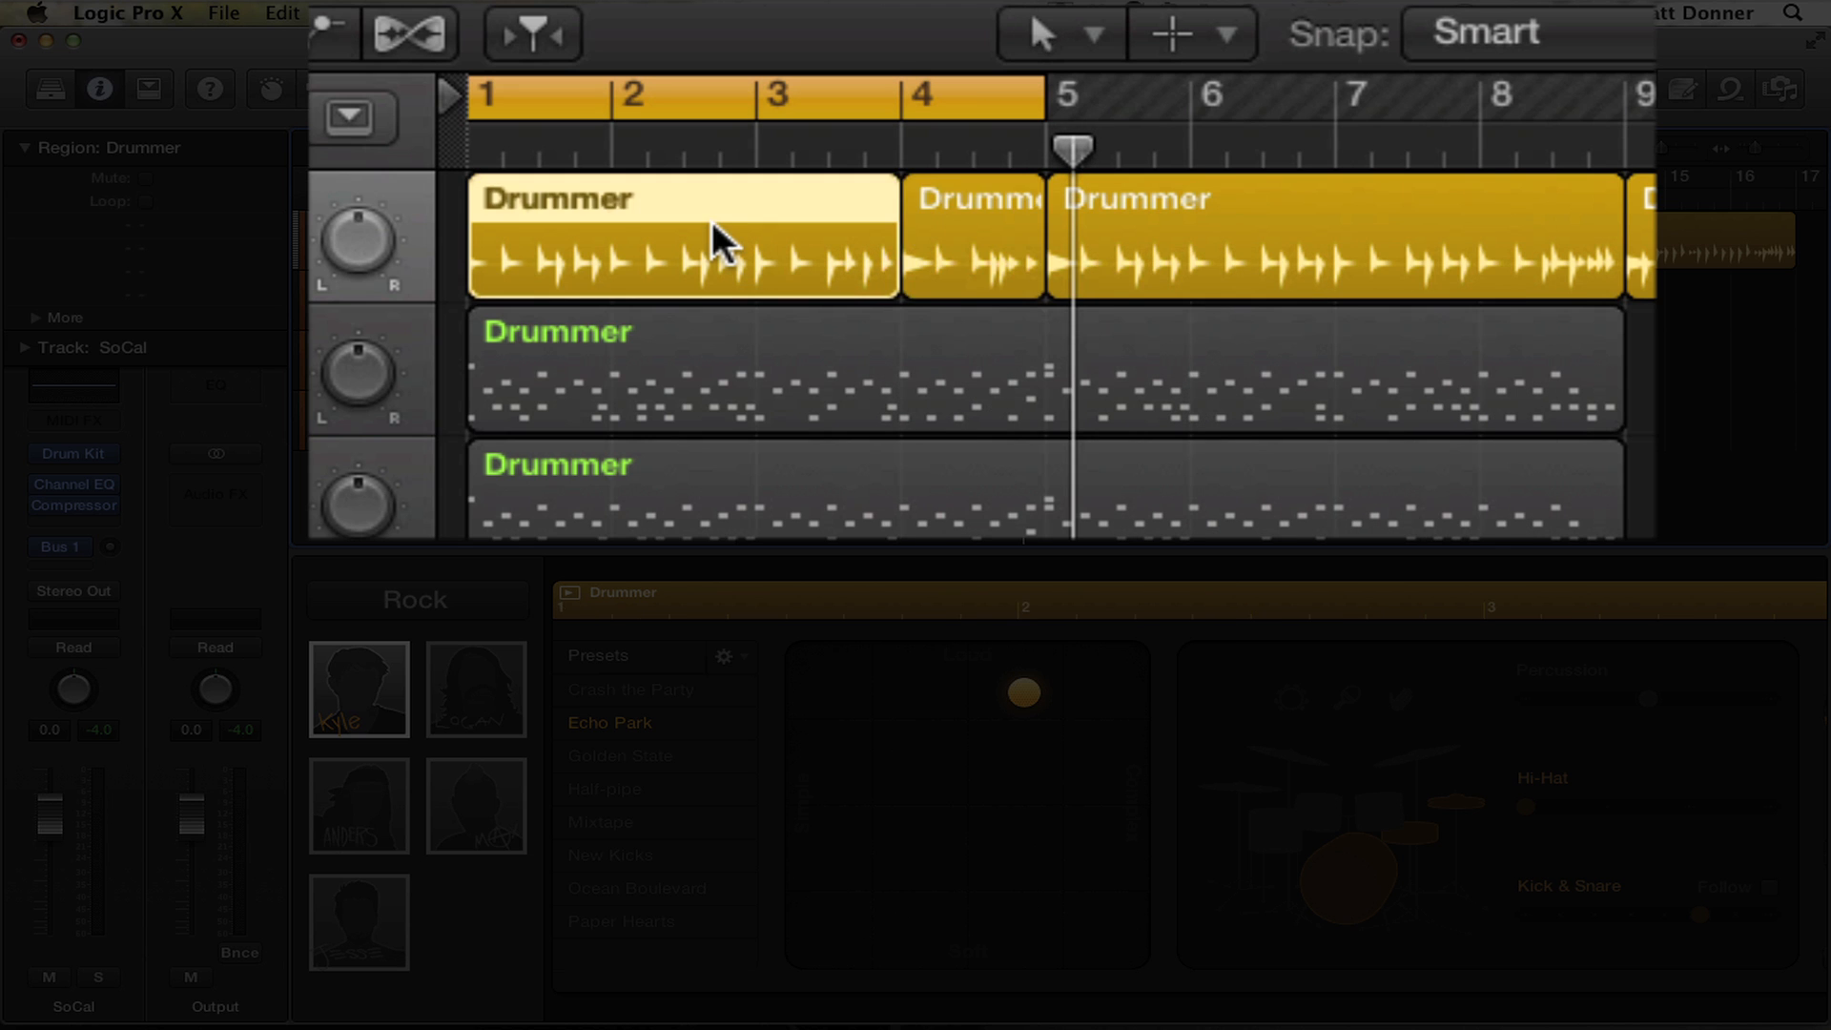
Step: Select the one-bar Drummer region at bar 4, play the split pattern from bar 1, and undo the split
{"action": "left_click", "coordinate": [983, 215]}
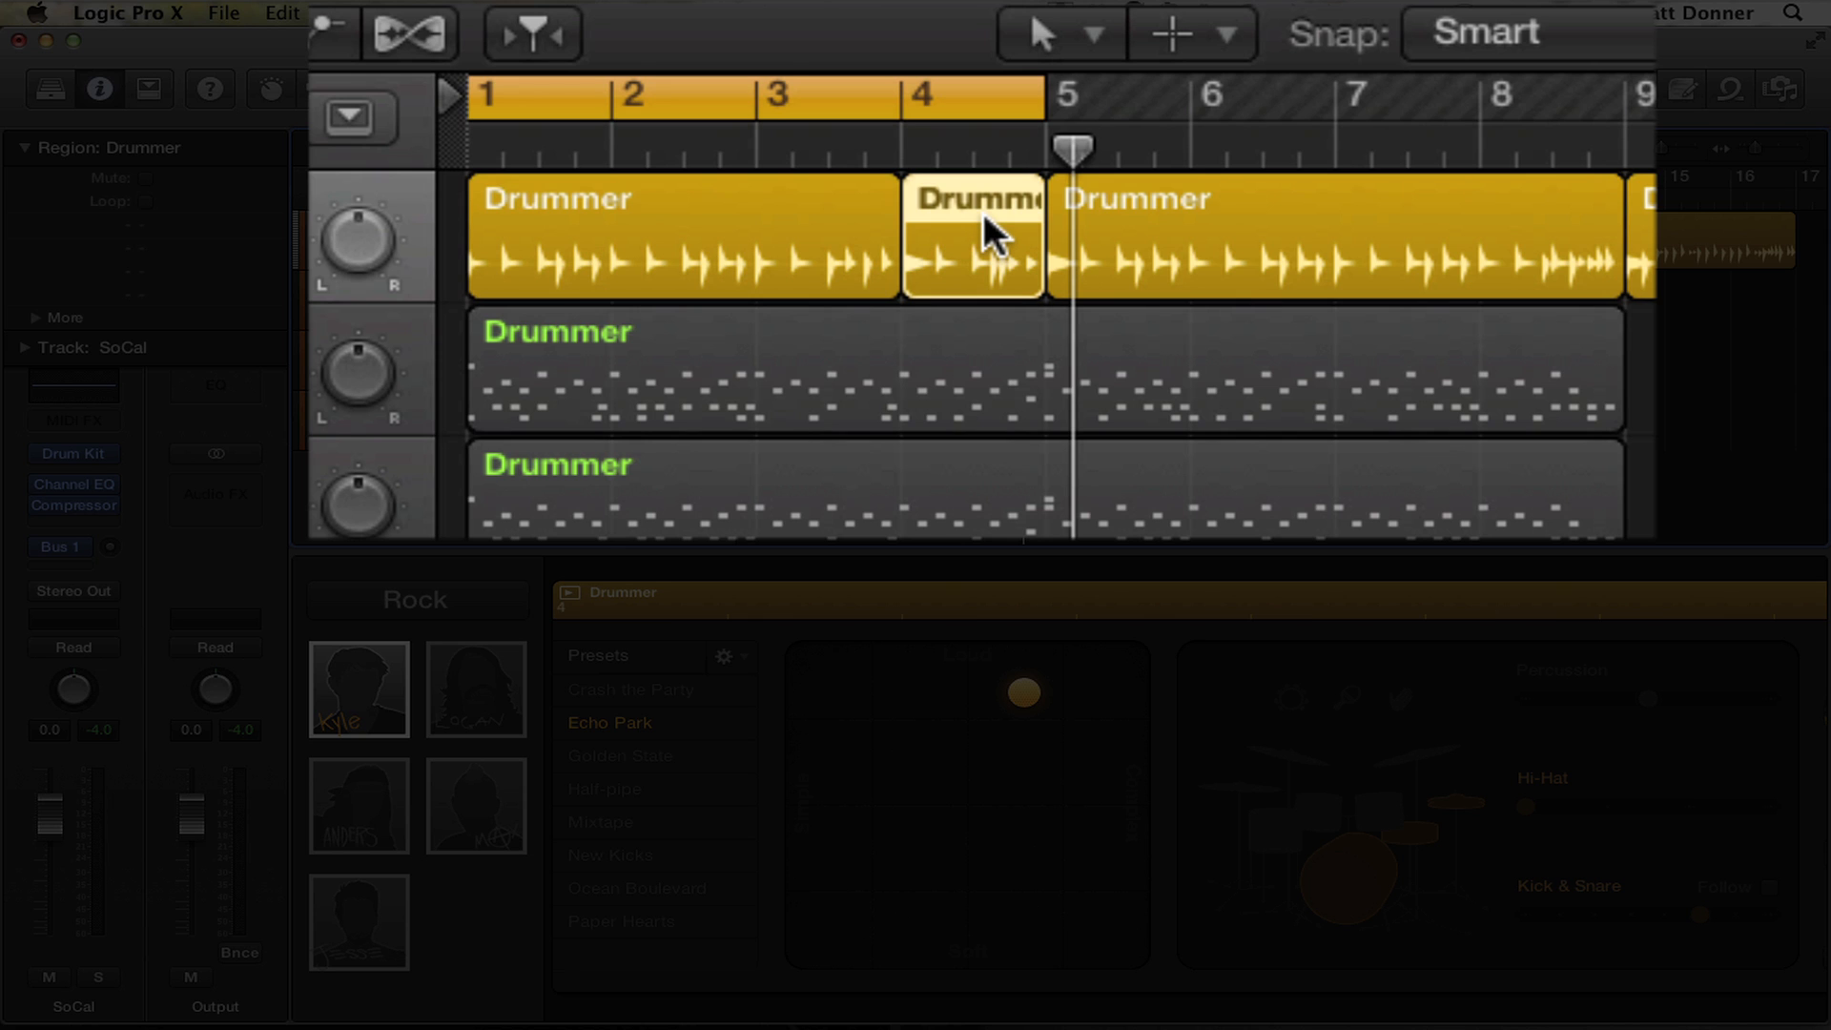
{"action": "key", "text": "Return"}
{"action": "key", "text": "space"}
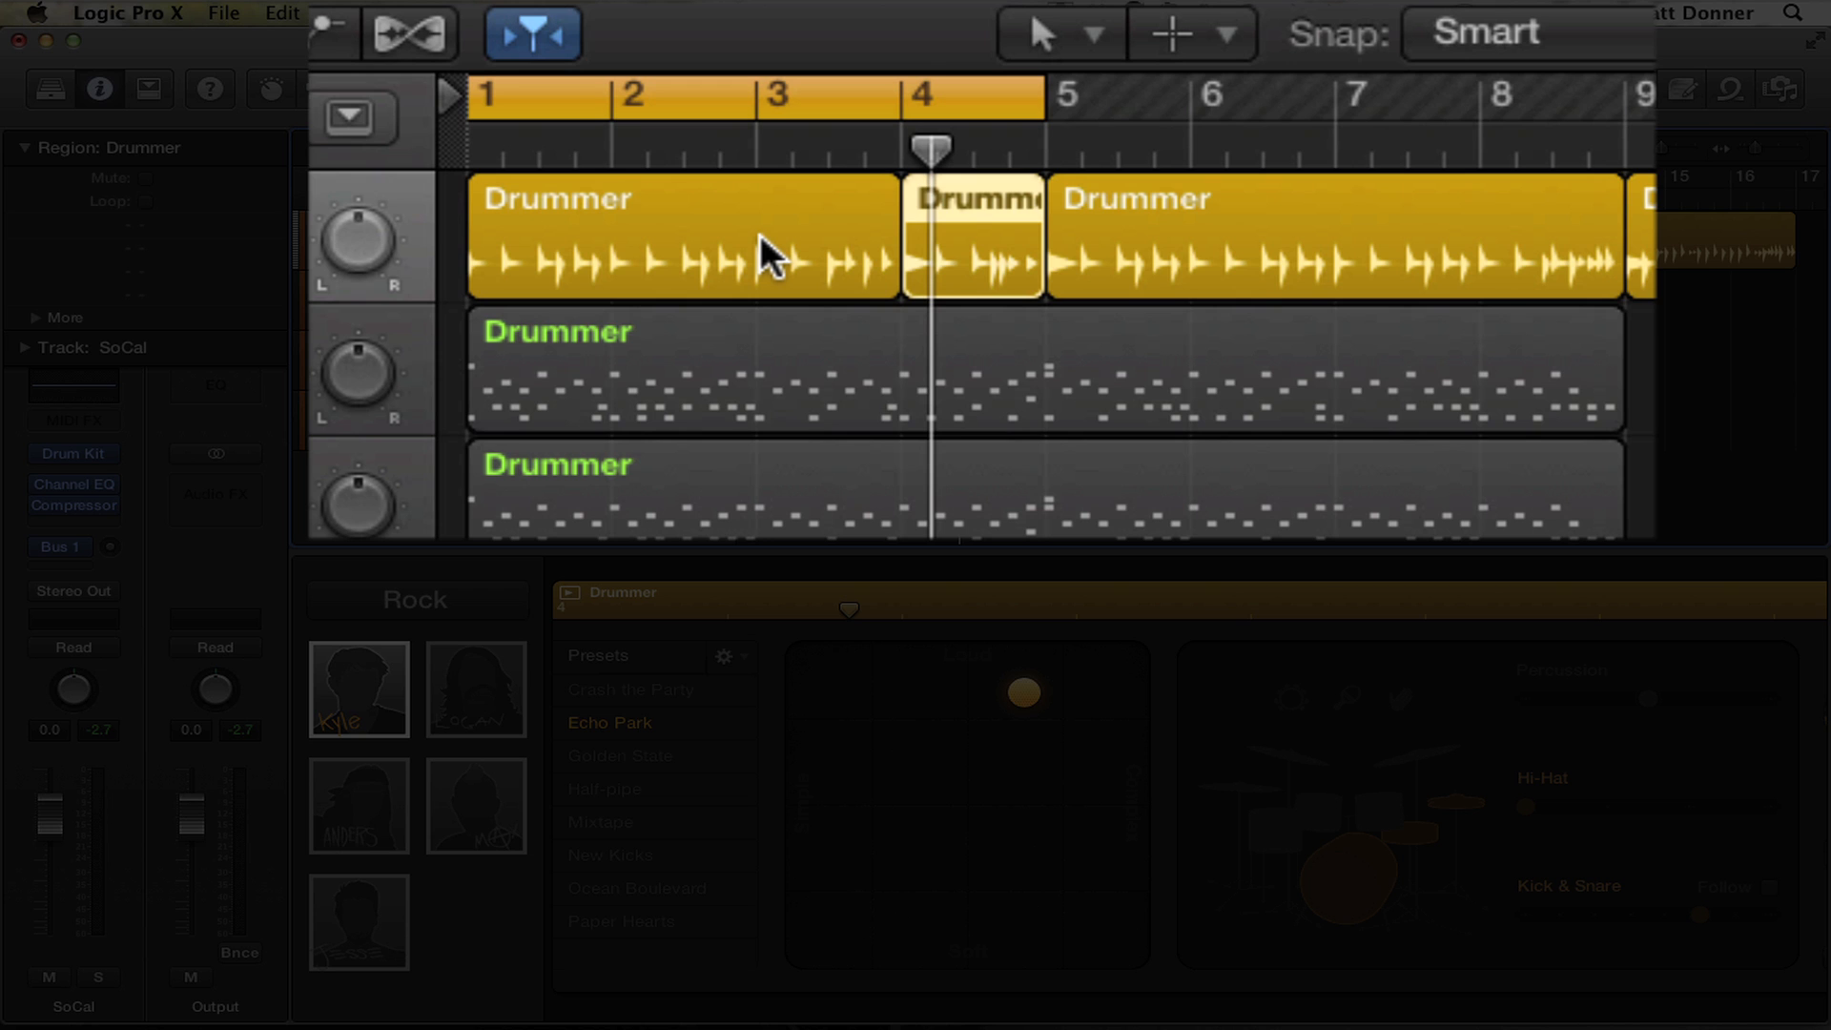
{"action": "key", "text": "super+z"}
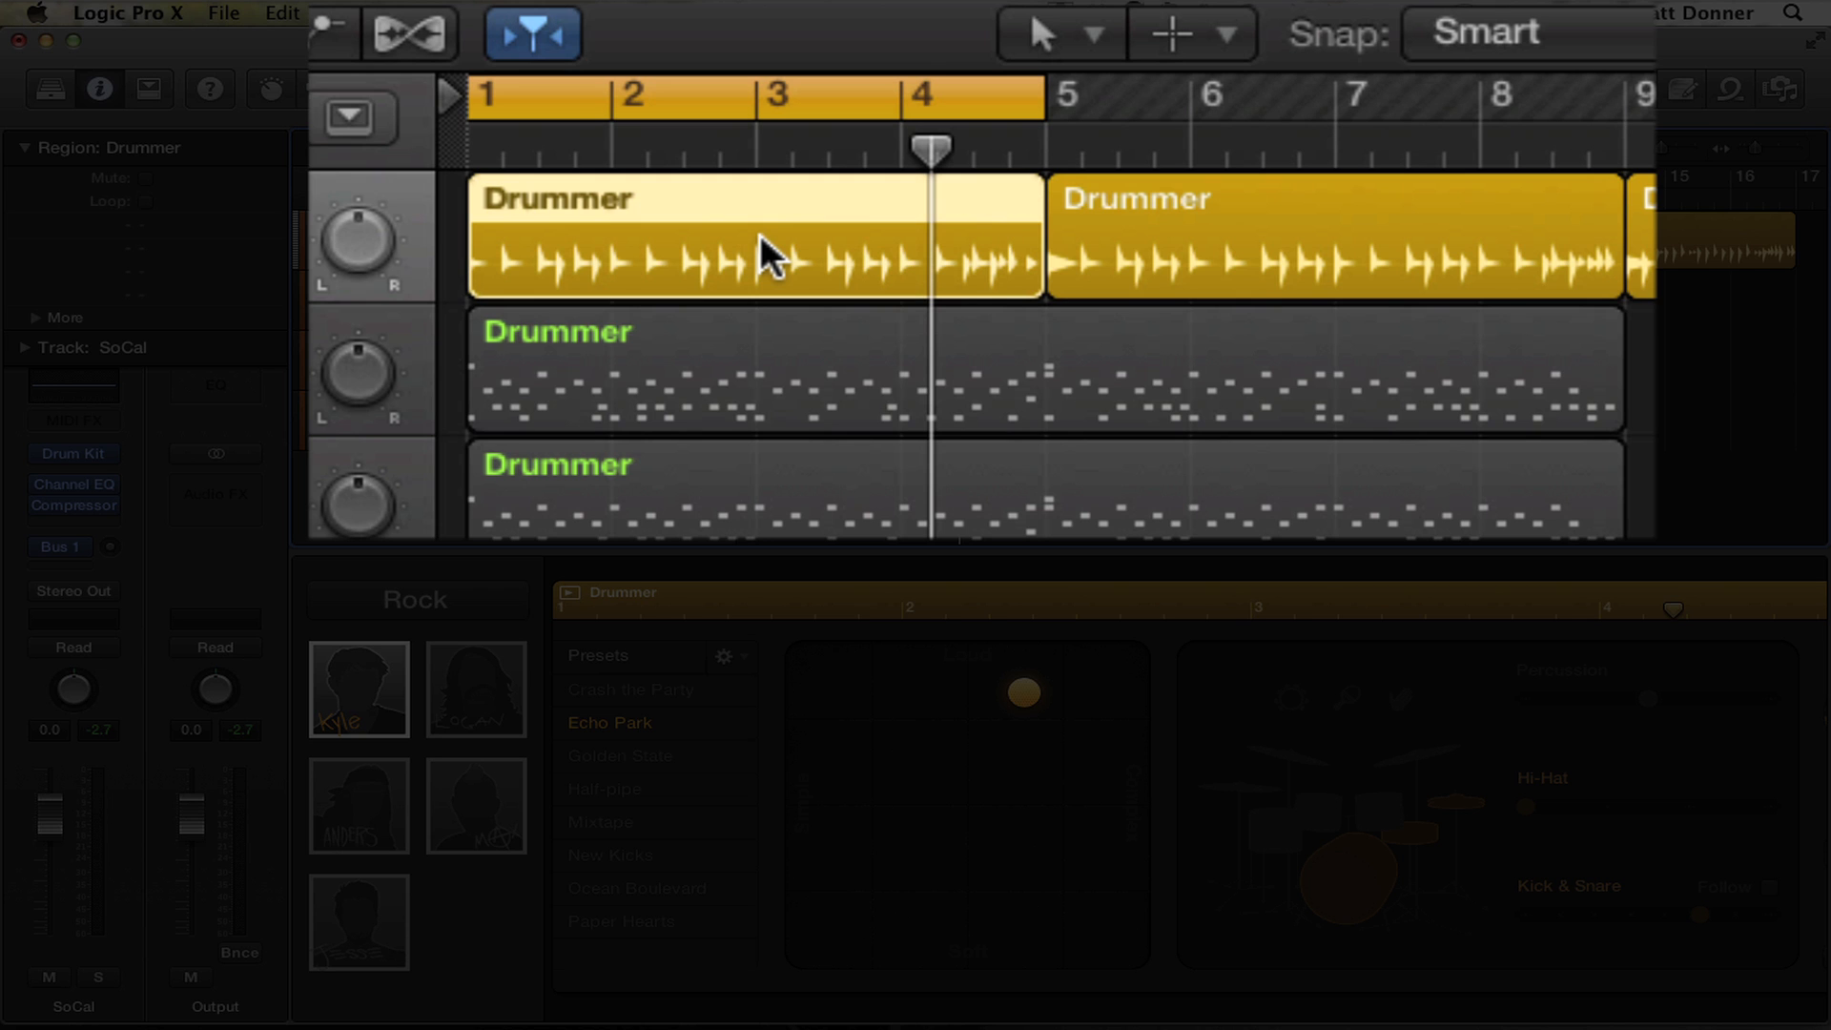
Step: Cut the first Drummer region at bar 4 once more, select each resulting part in turn, and undo the cut
{"action": "key", "text": "t"}
{"action": "key", "text": "5"}
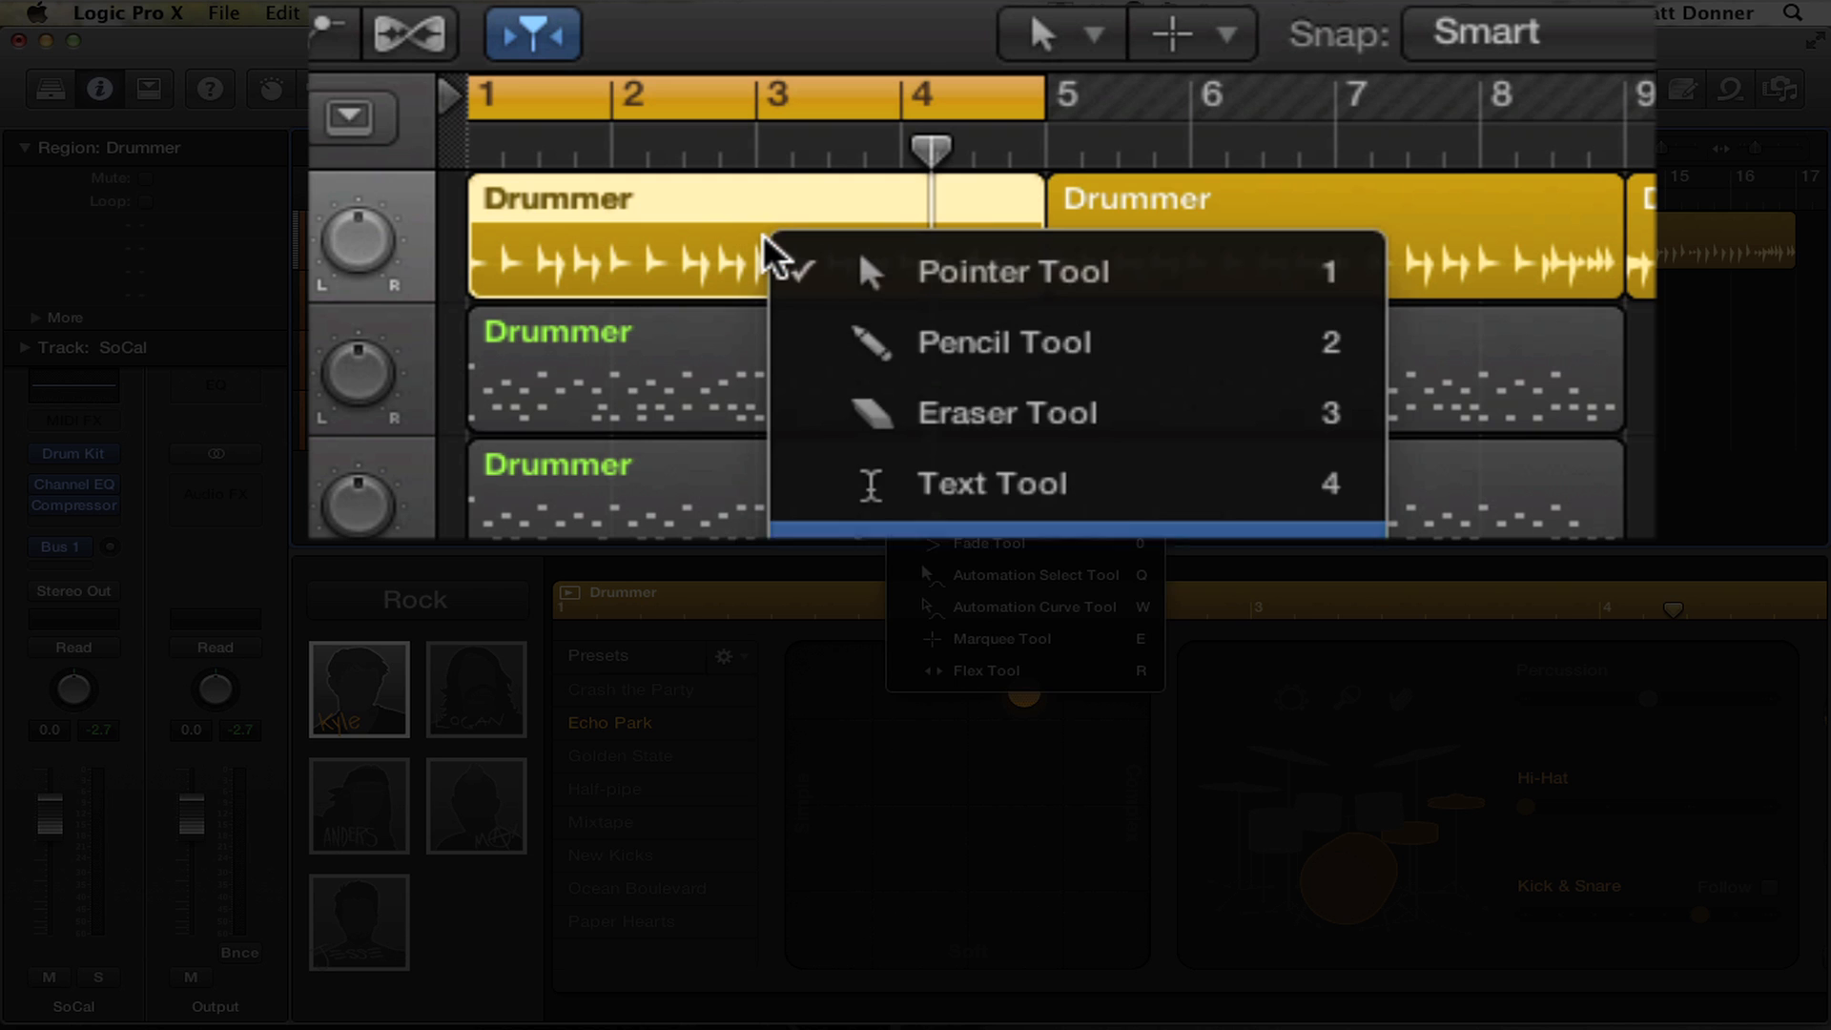
{"action": "left_click", "coordinate": [906, 257]}
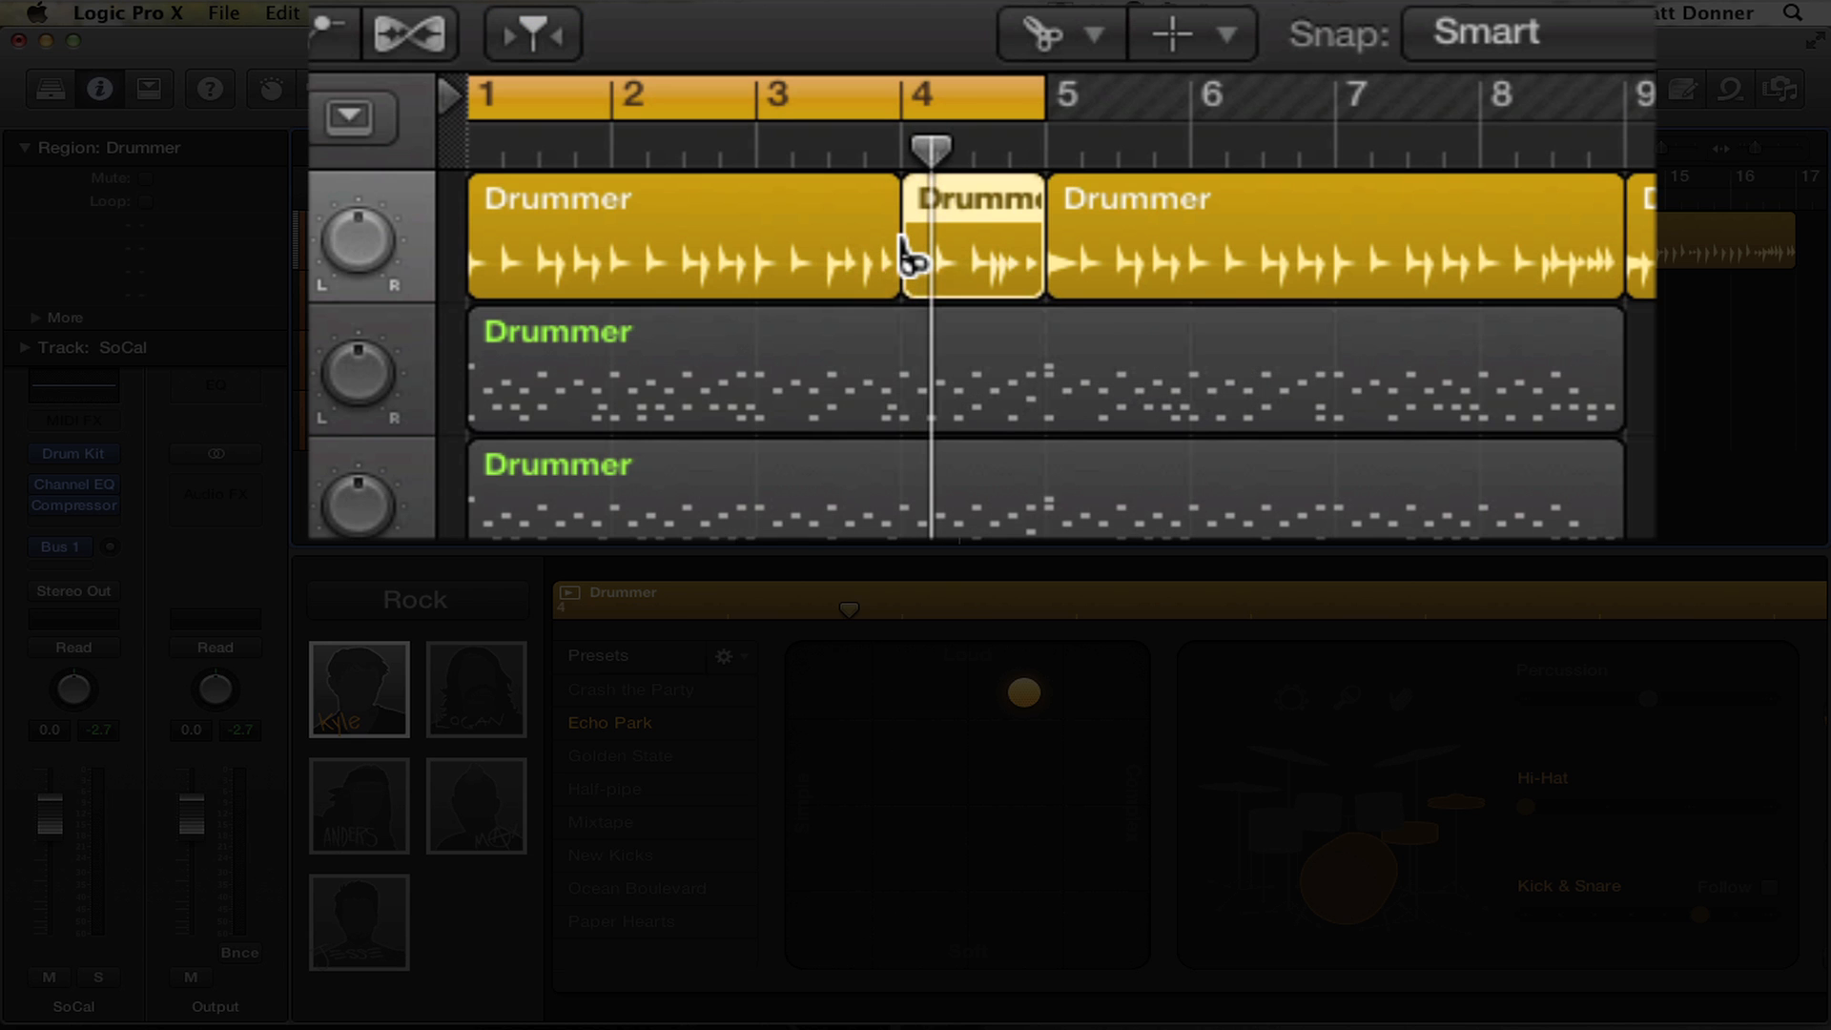
{"action": "key", "text": "t"}
{"action": "key", "text": "1"}
{"action": "left_click", "coordinate": [835, 238]}
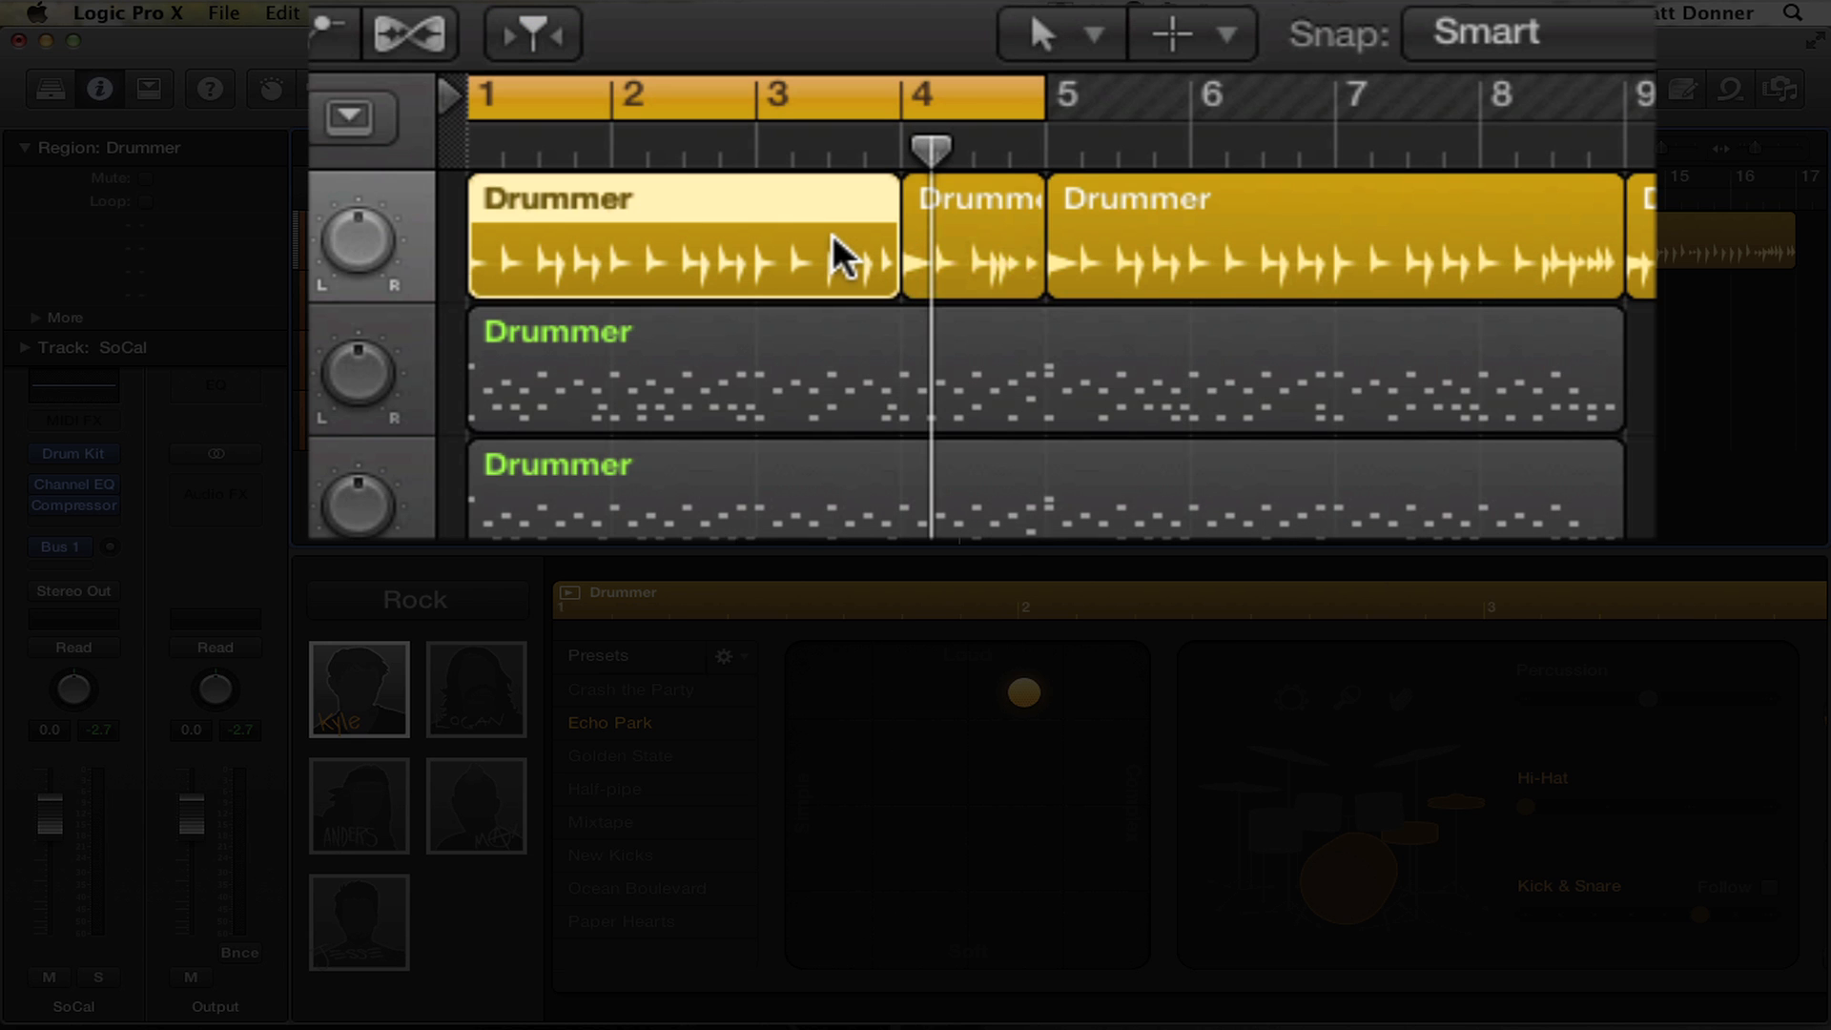
{"action": "left_click", "coordinate": [986, 234]}
{"action": "key", "text": "super+z"}
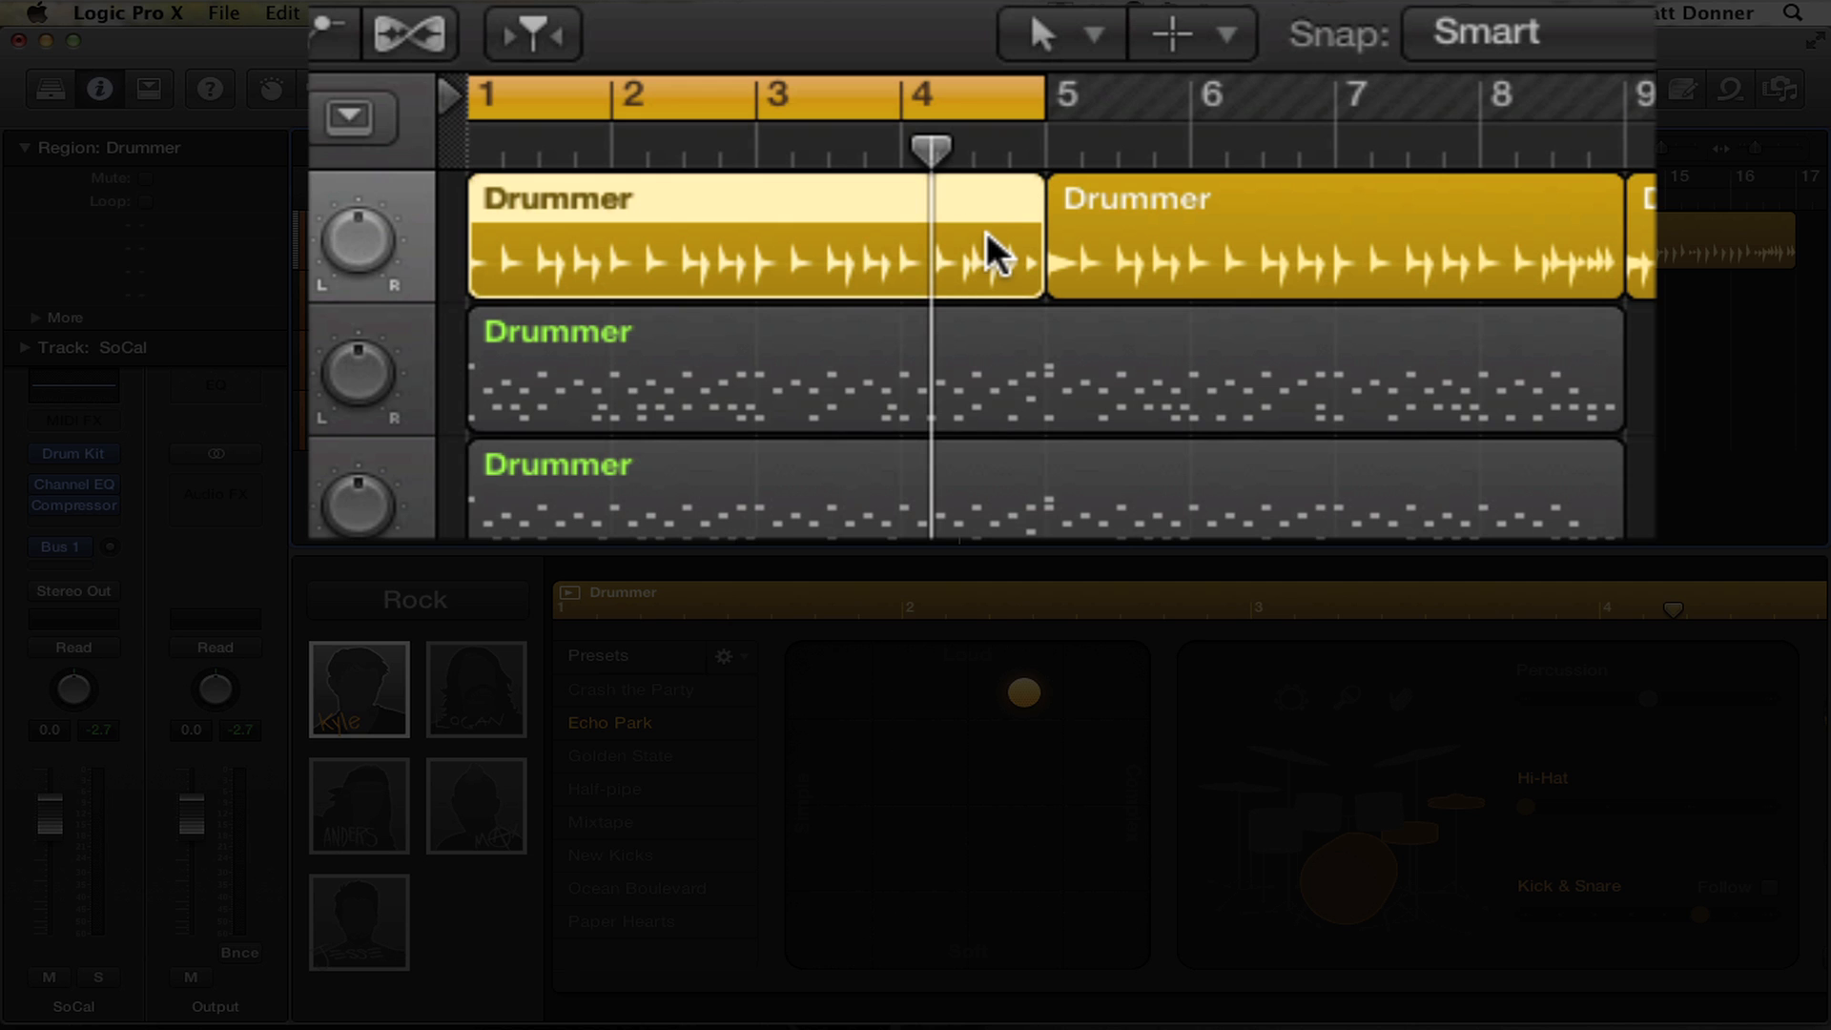
Step: Play the undivided four-bar Drummer region from bar 1 within the cycle range, and stop playback
{"action": "key", "text": "space"}
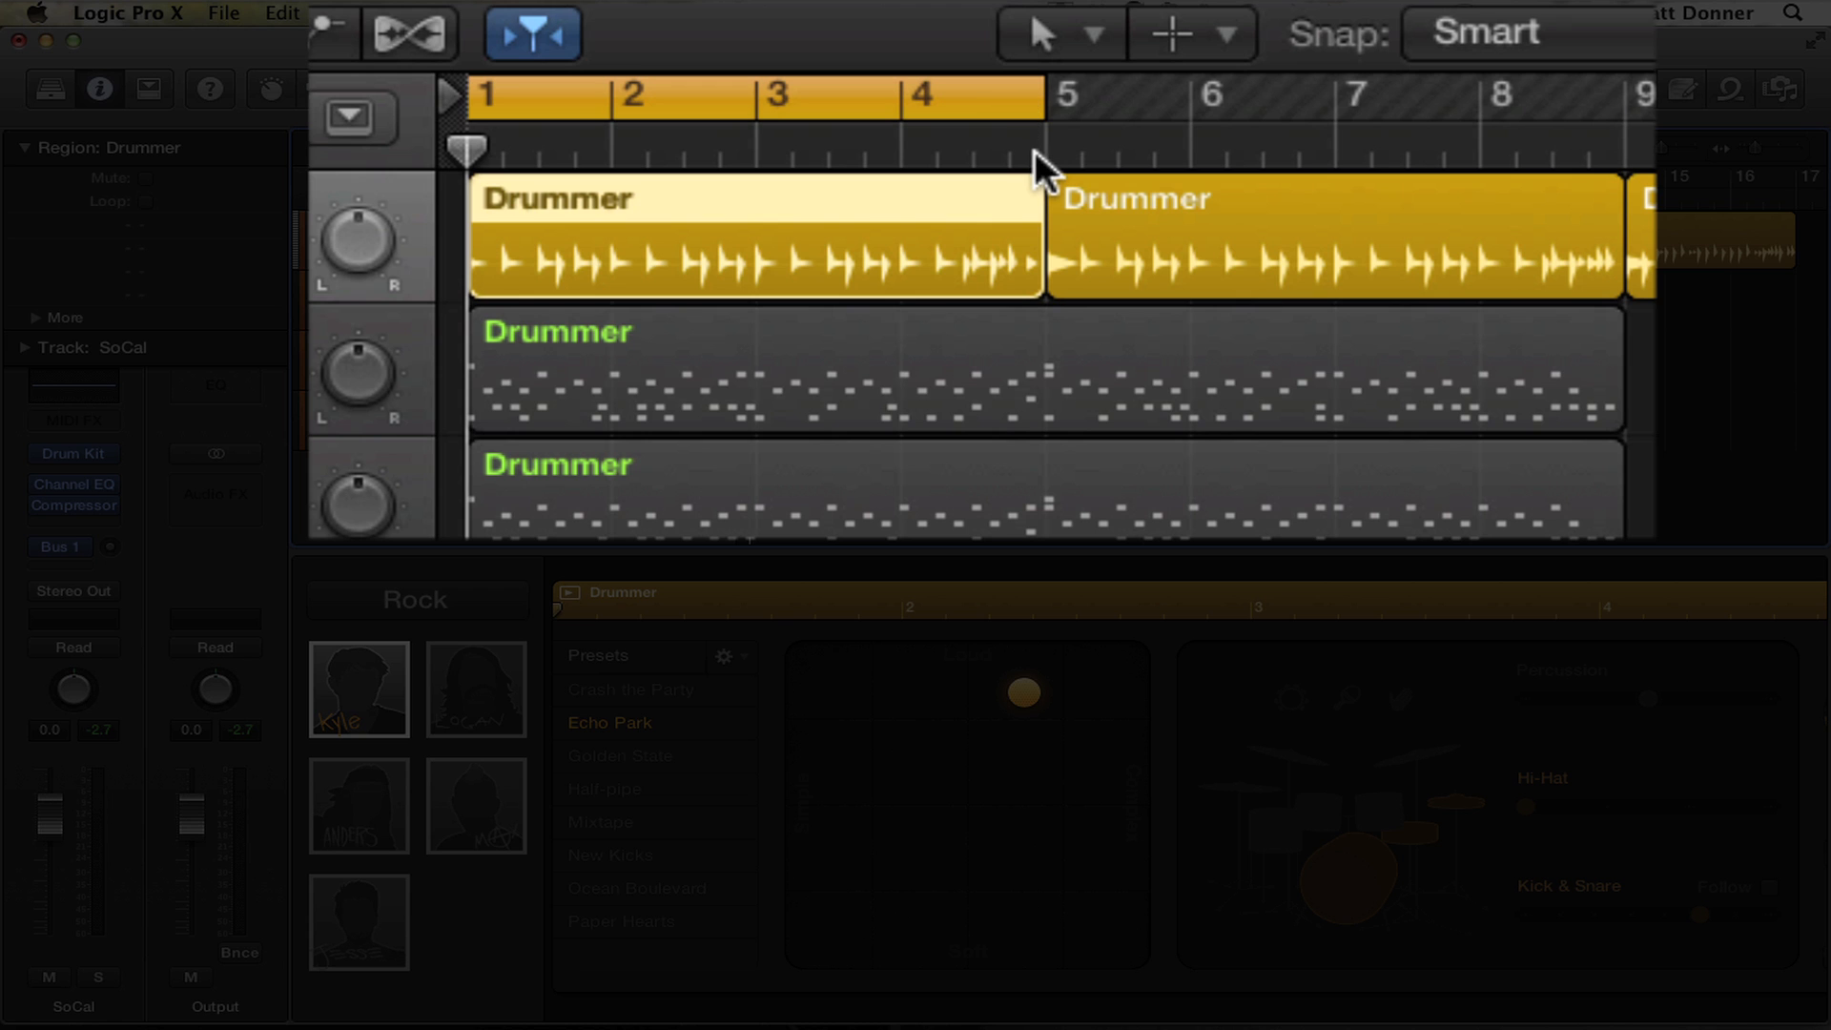
{"action": "key", "text": "space"}
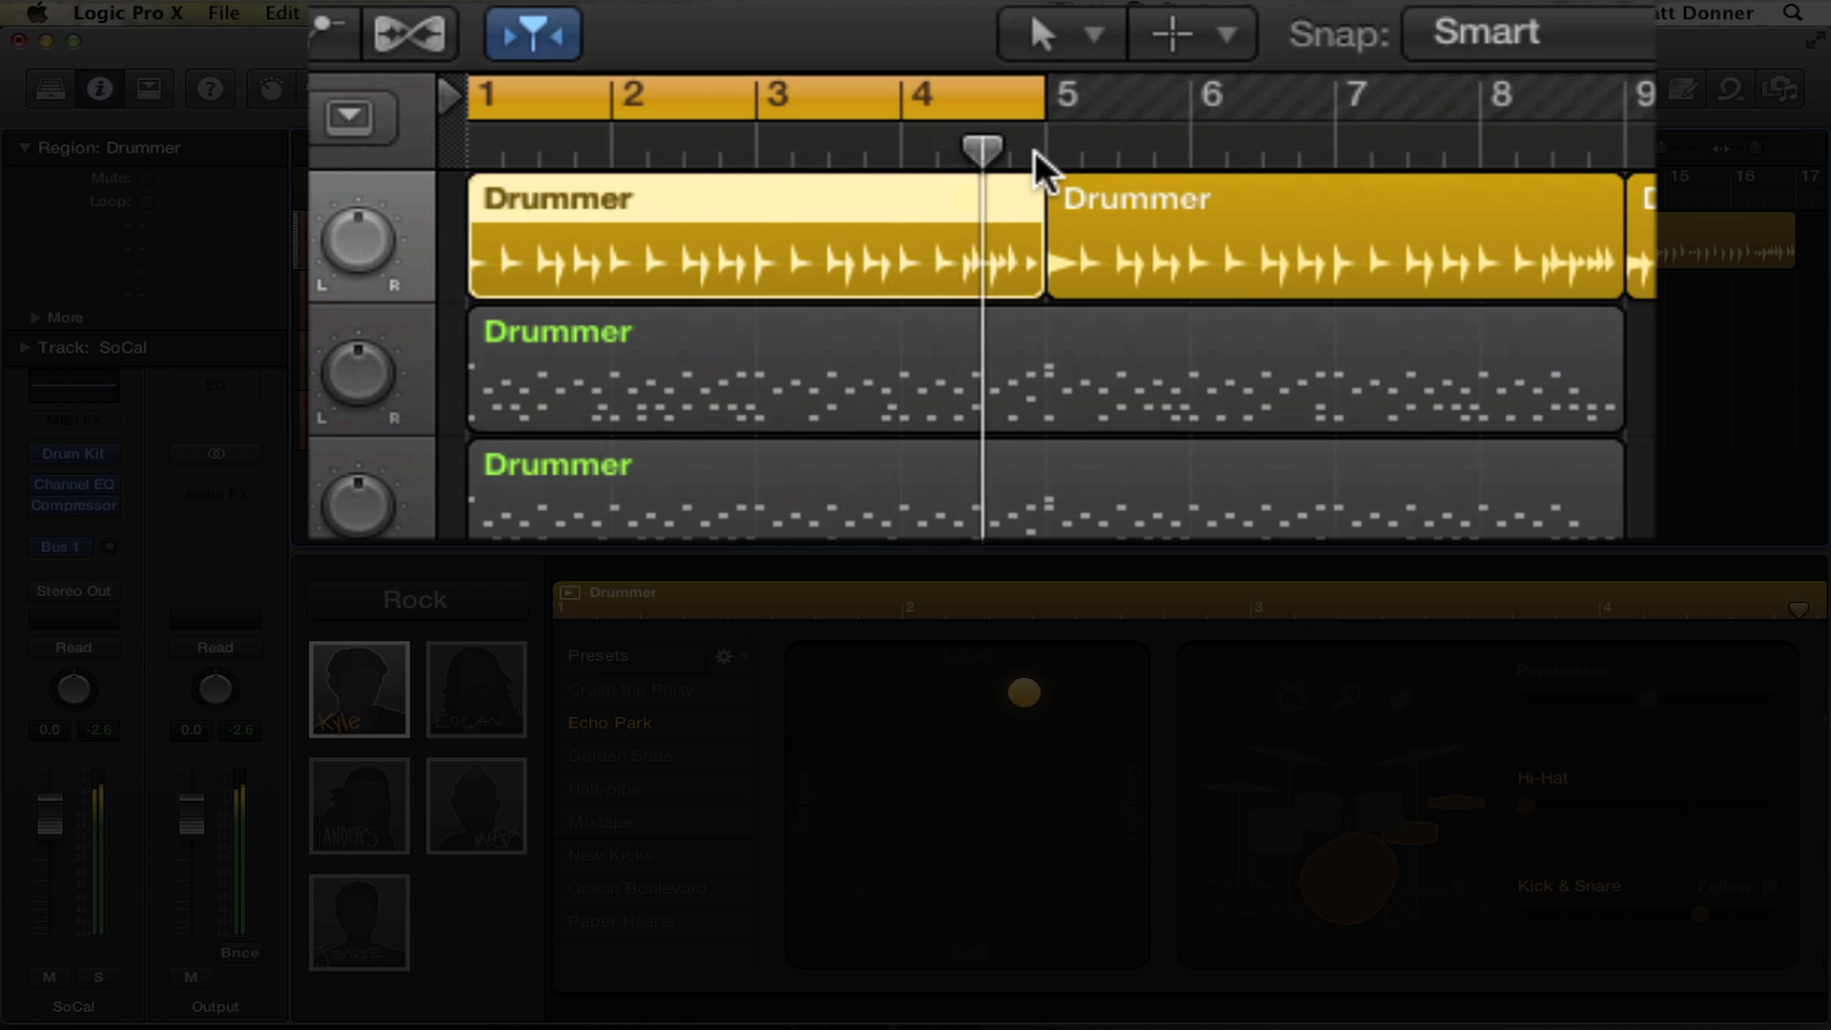
{"action": "key", "text": "space"}
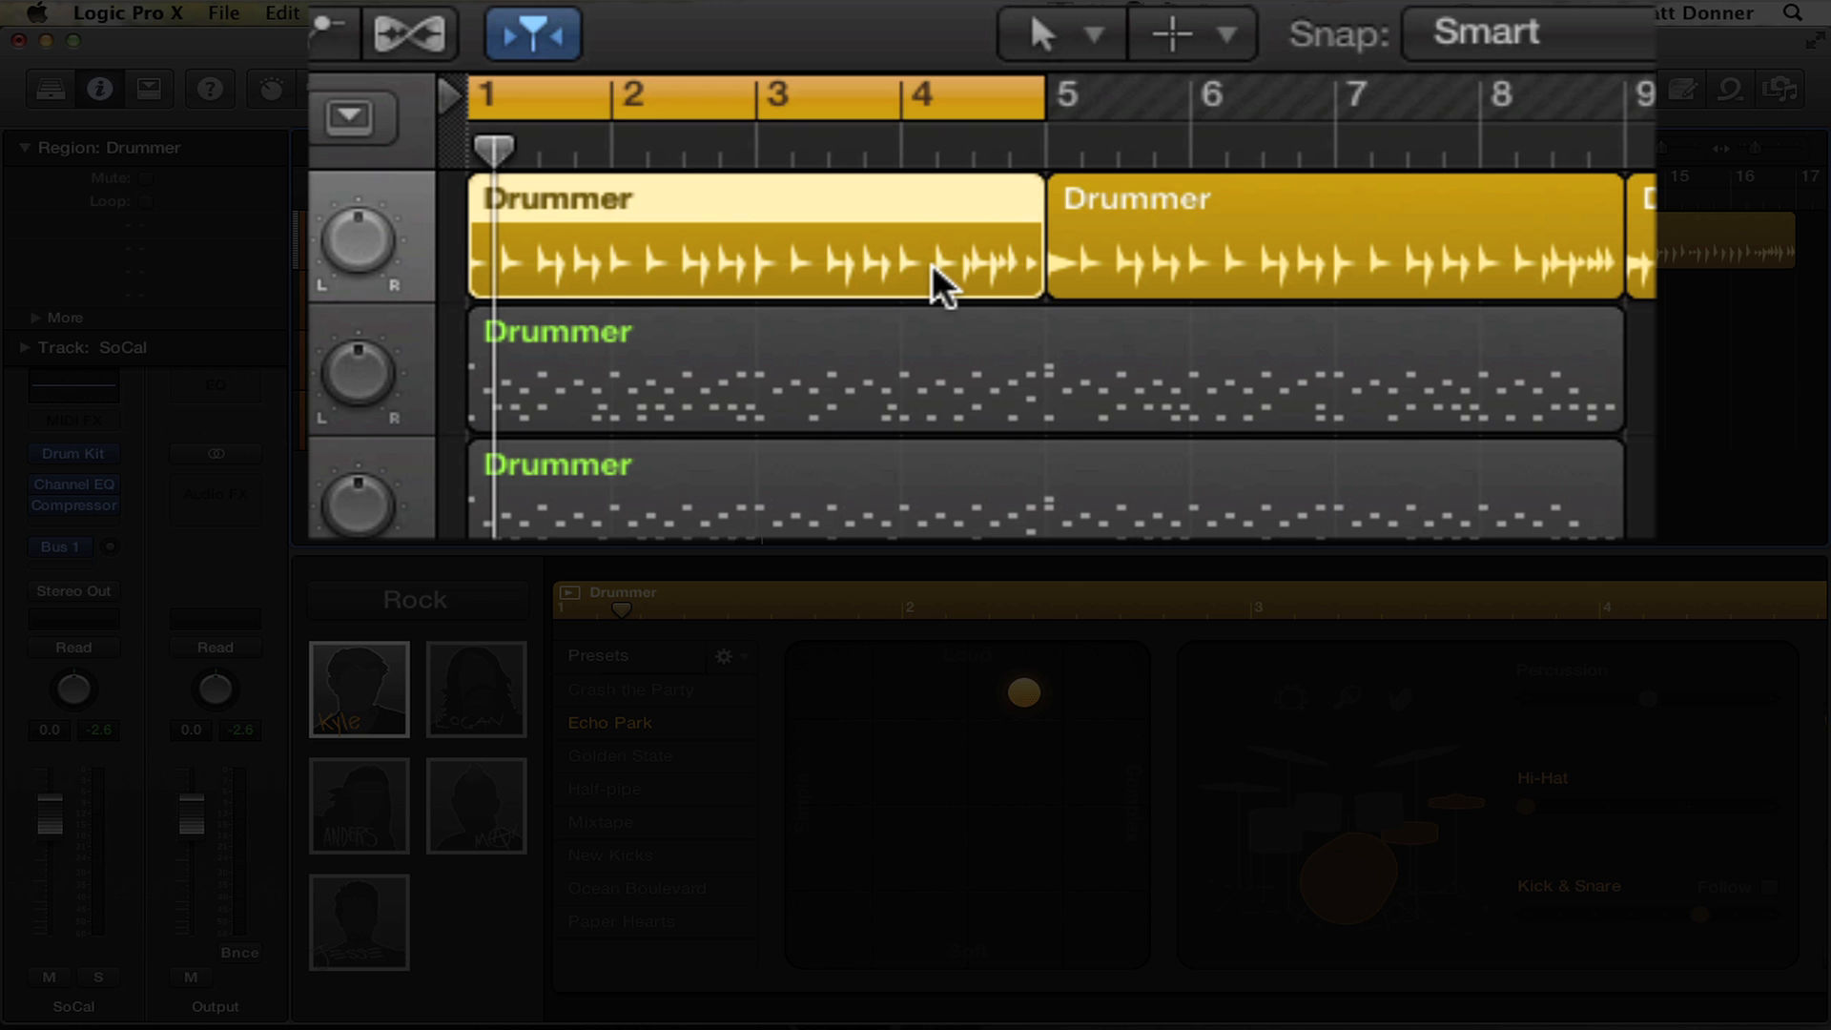
Step: Delete the Drummer region at bars 5 to 8, and extend the first Drummer region and the cycle range to bar 9
{"action": "left_click", "coordinate": [1167, 218]}
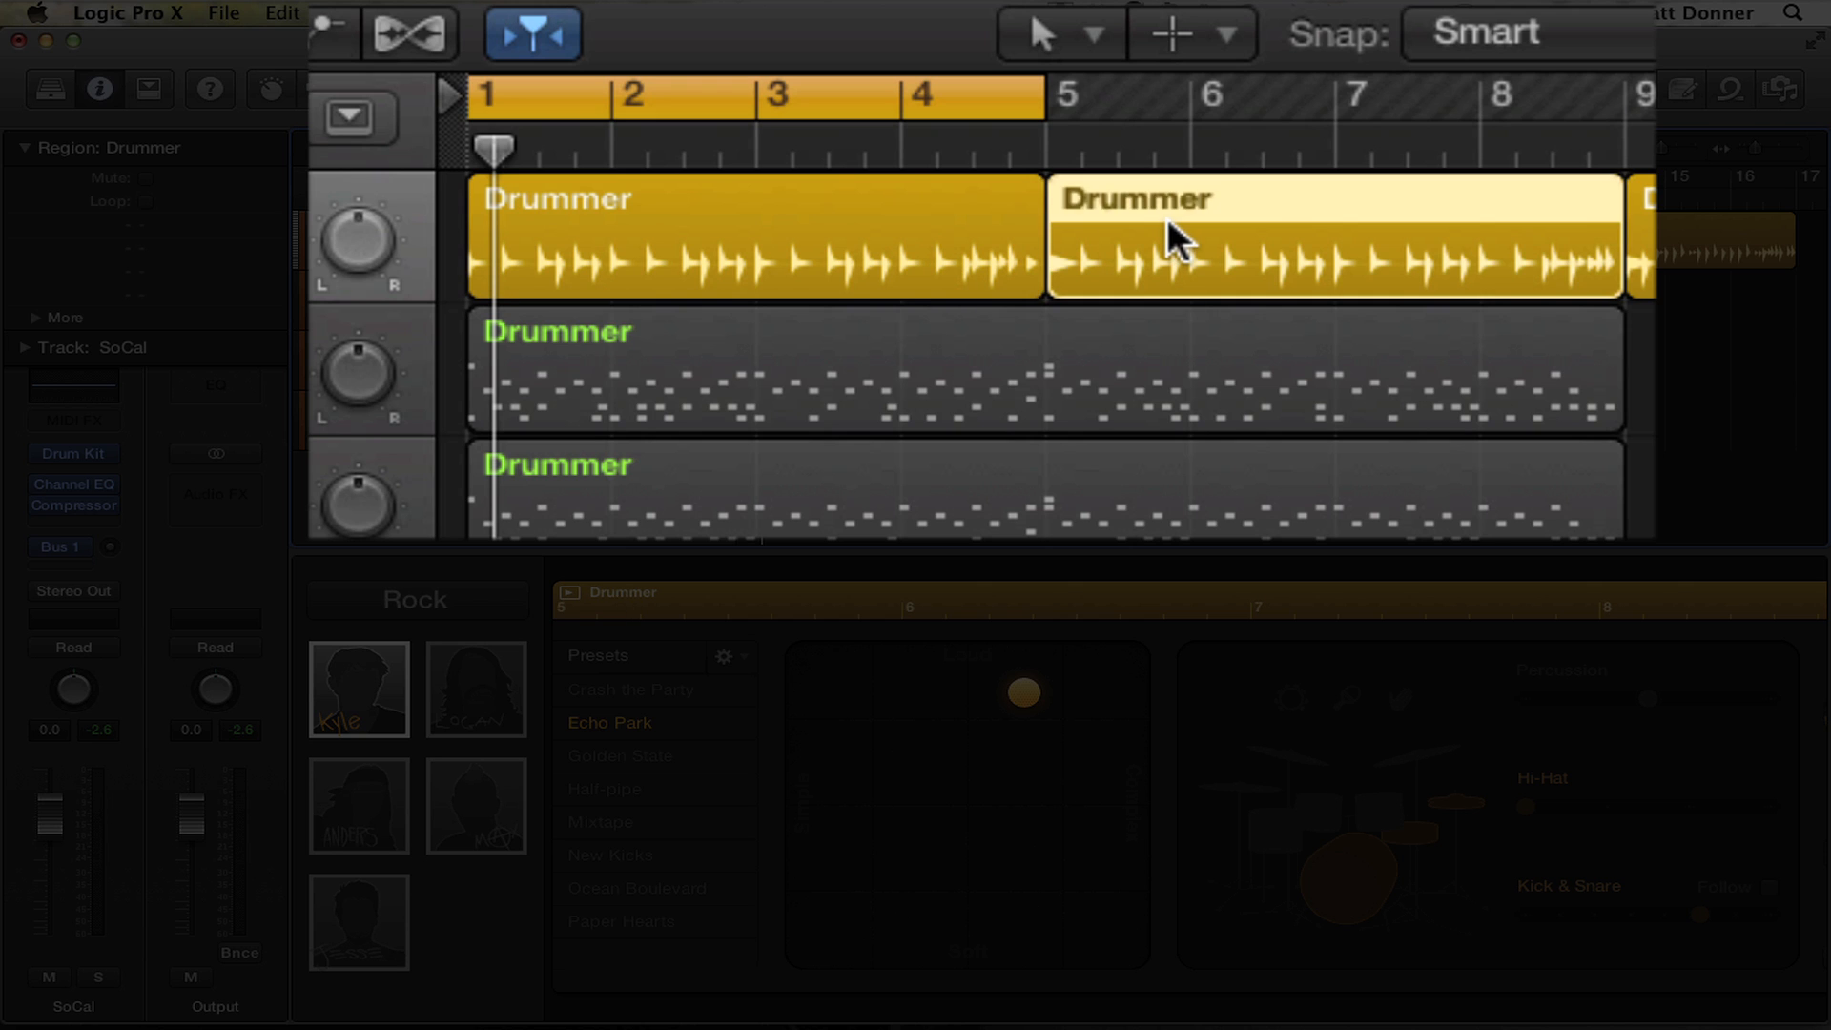
{"action": "key", "text": "Delete"}
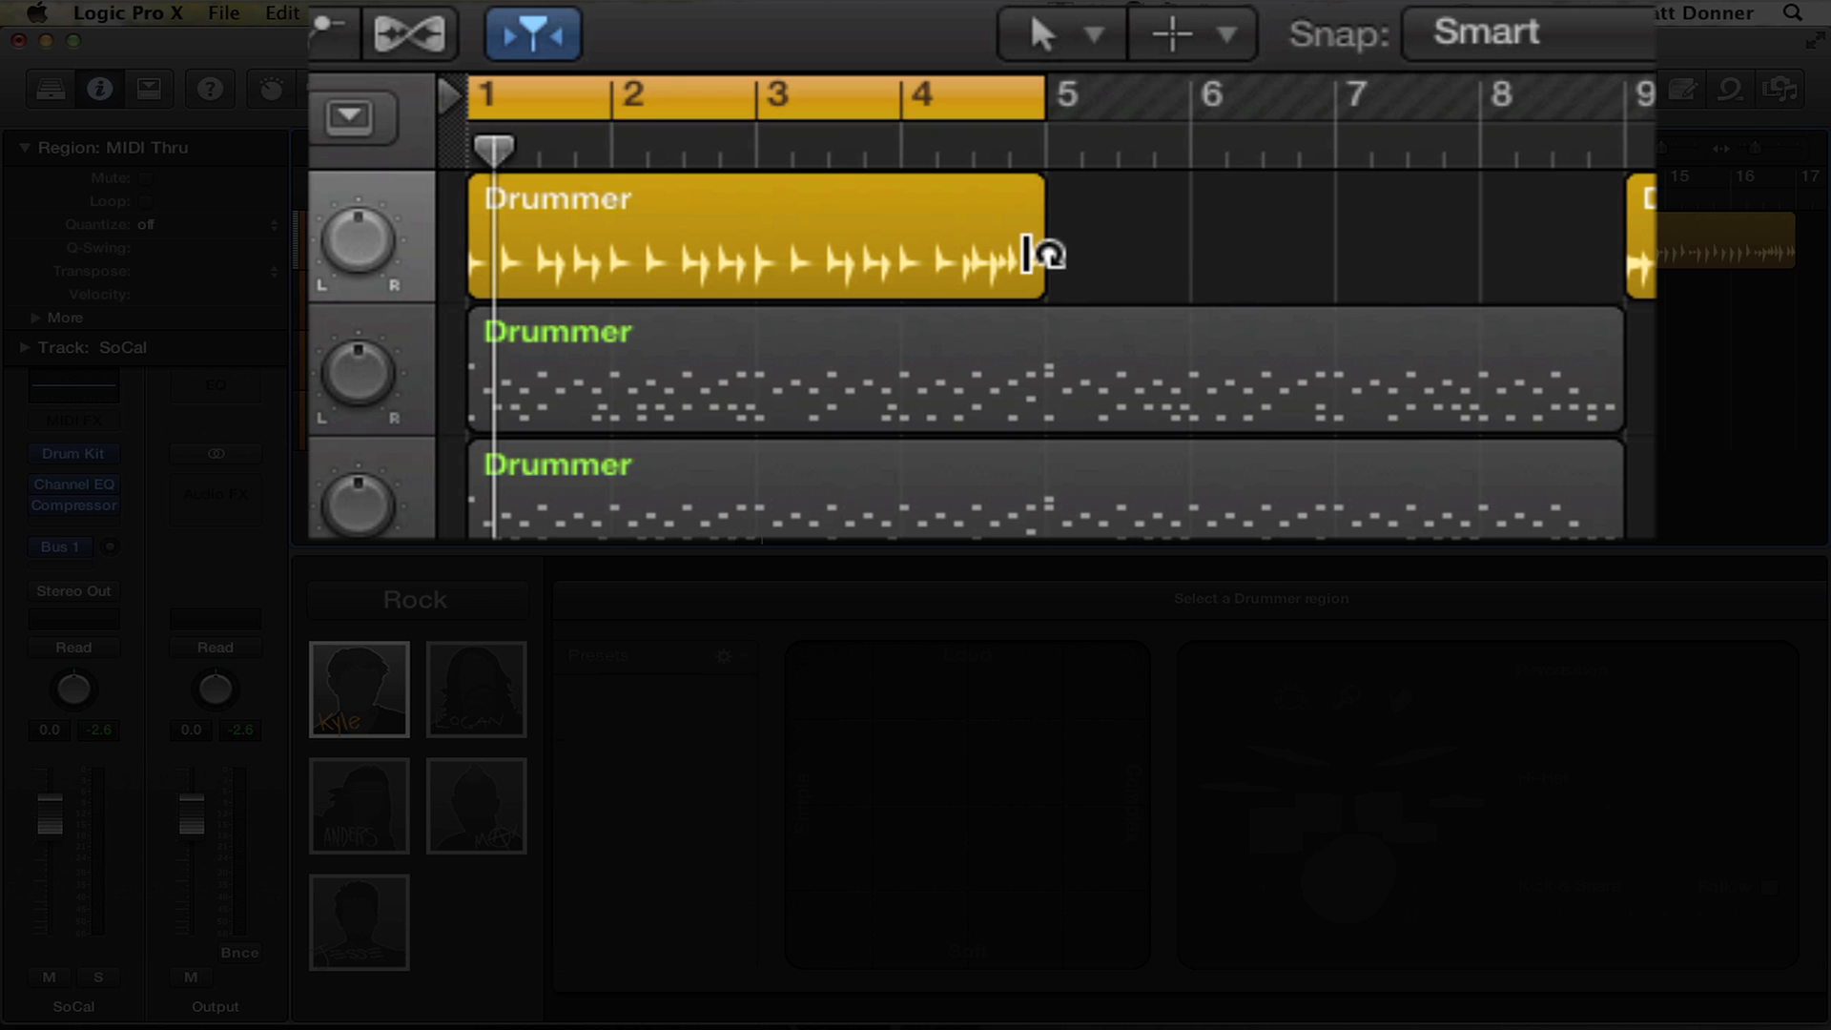
{"action": "left_click_drag", "start_coordinate": [1030, 270], "coordinate": [1622, 251]}
{"action": "left_click_drag", "start_coordinate": [1030, 89], "coordinate": [1605, 131]}
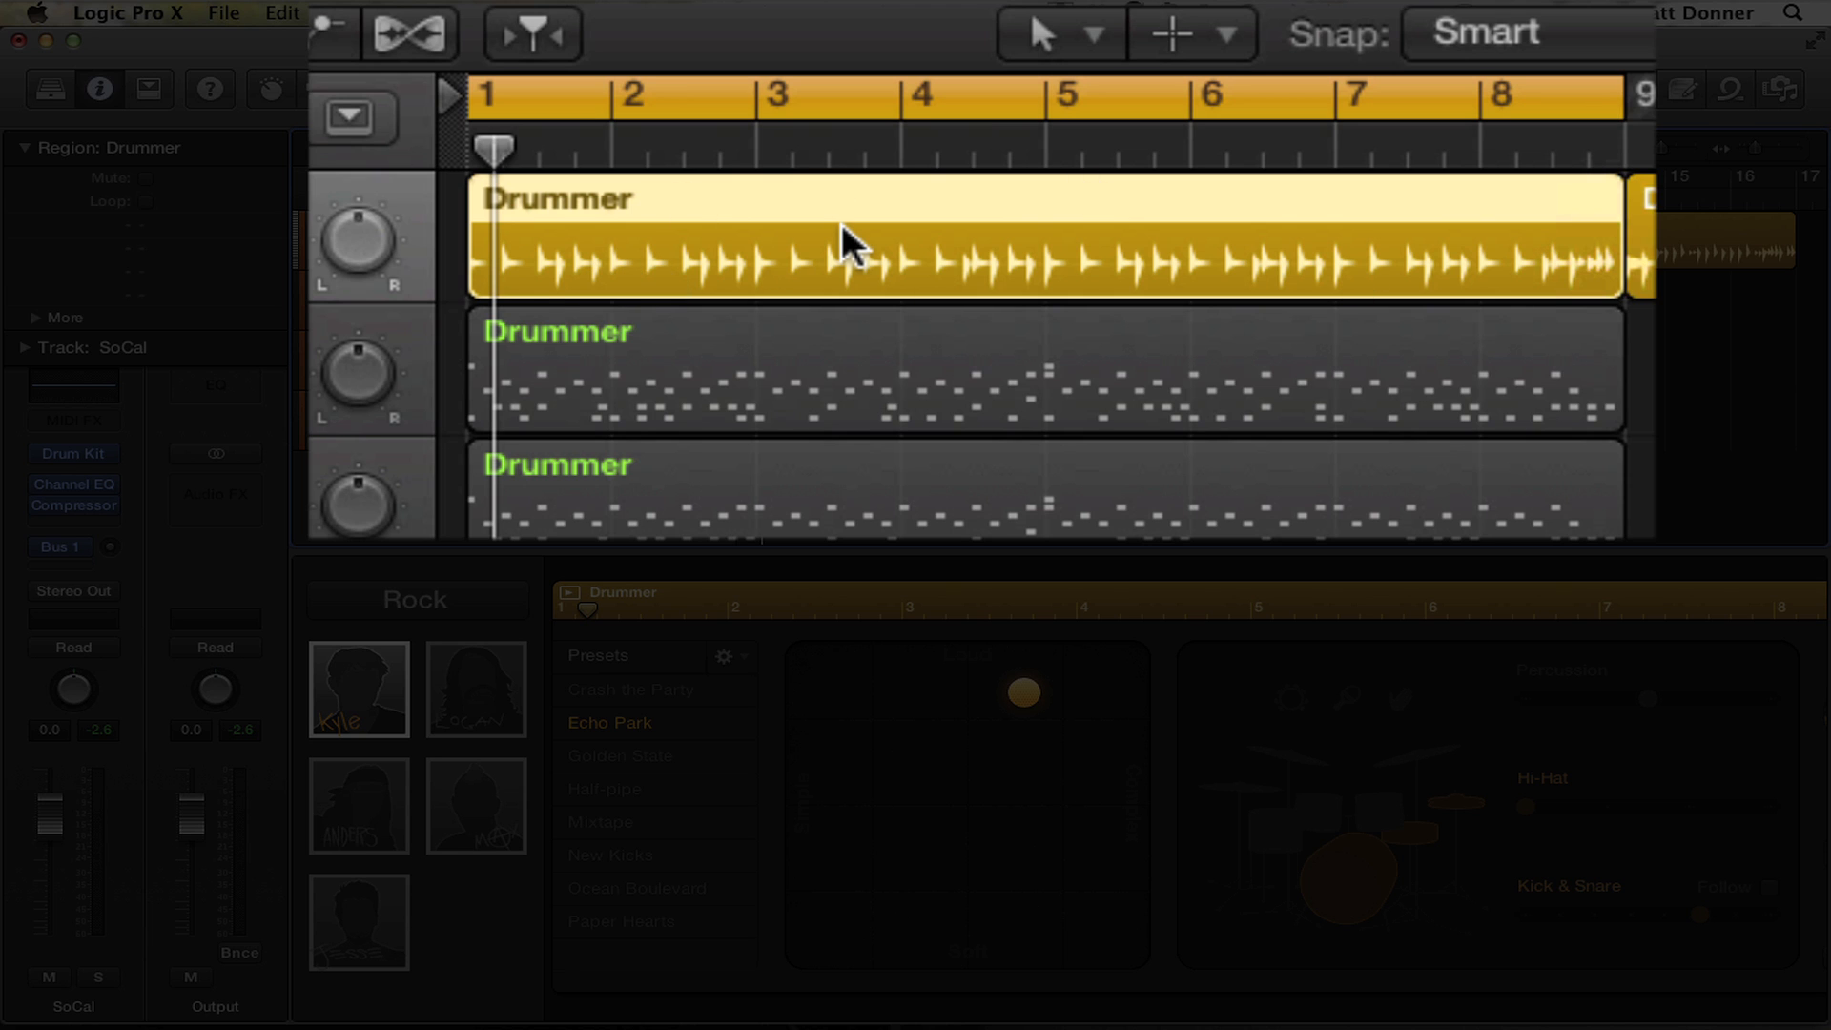
Step: Play the eight-bar Drummer region from bar 1, and return the playhead to the start of the project
{"action": "key", "text": "Return"}
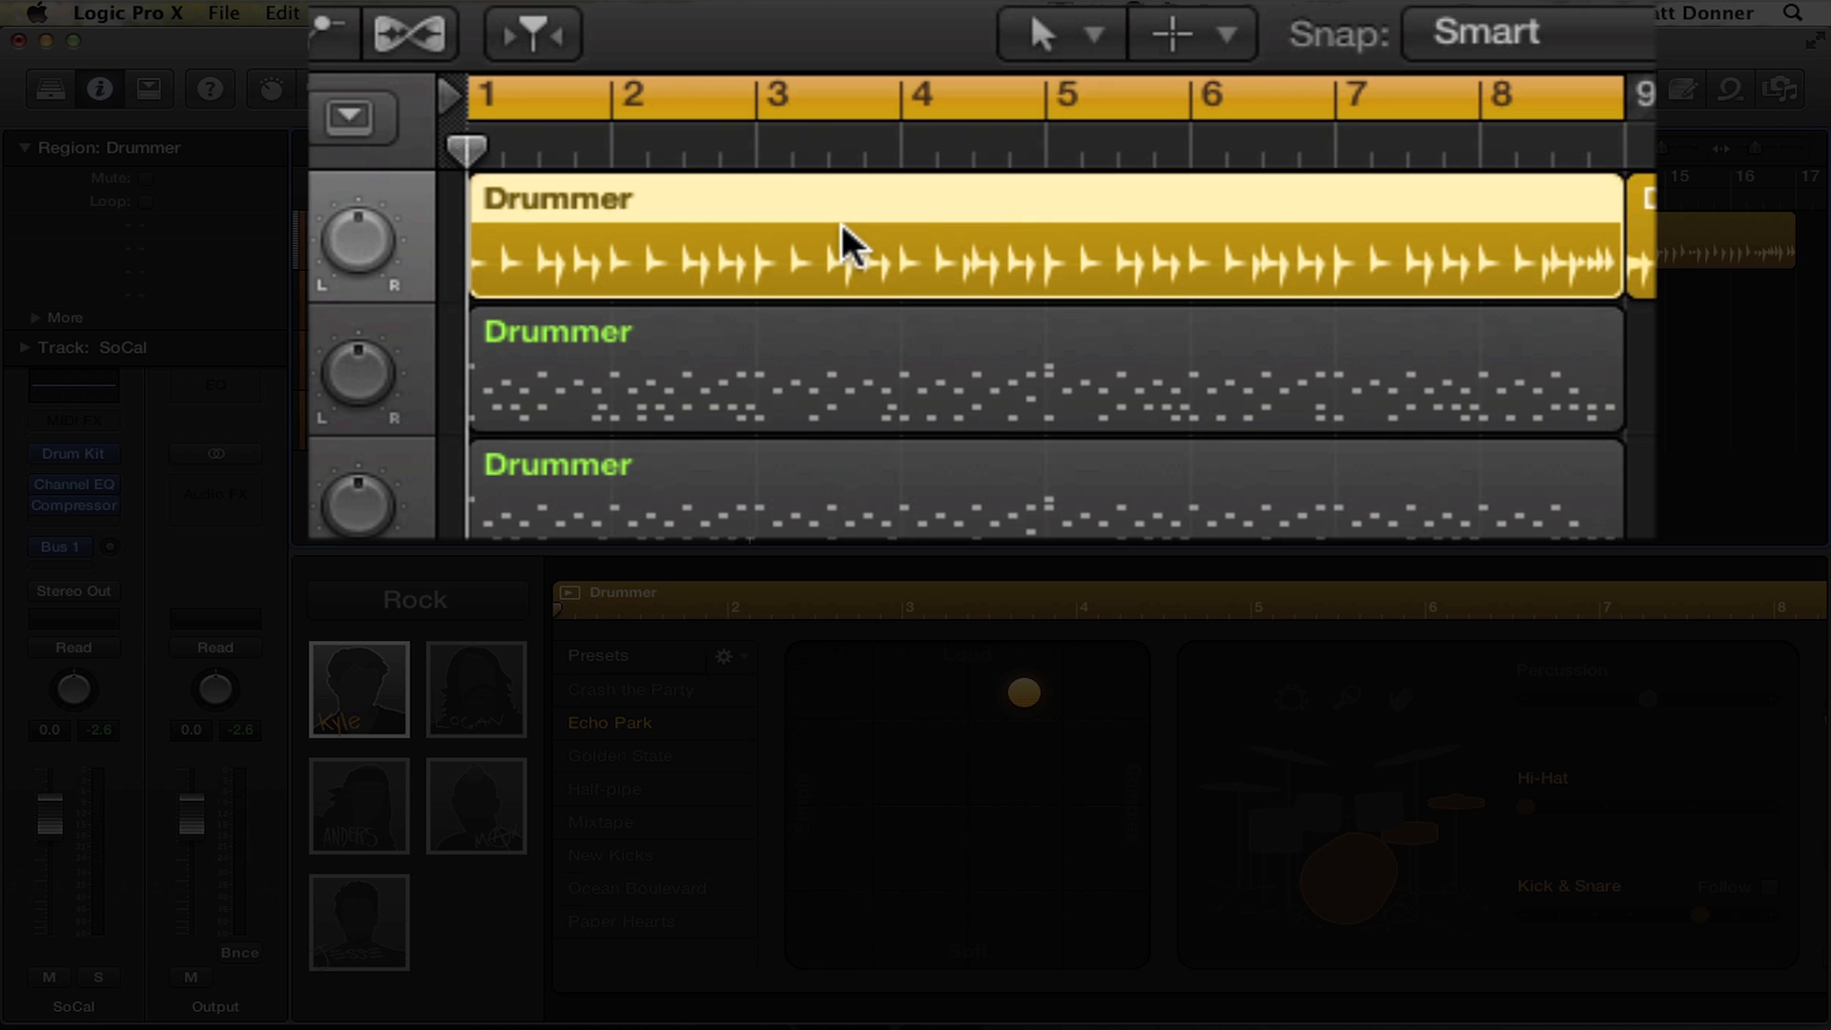
{"action": "key", "text": "space"}
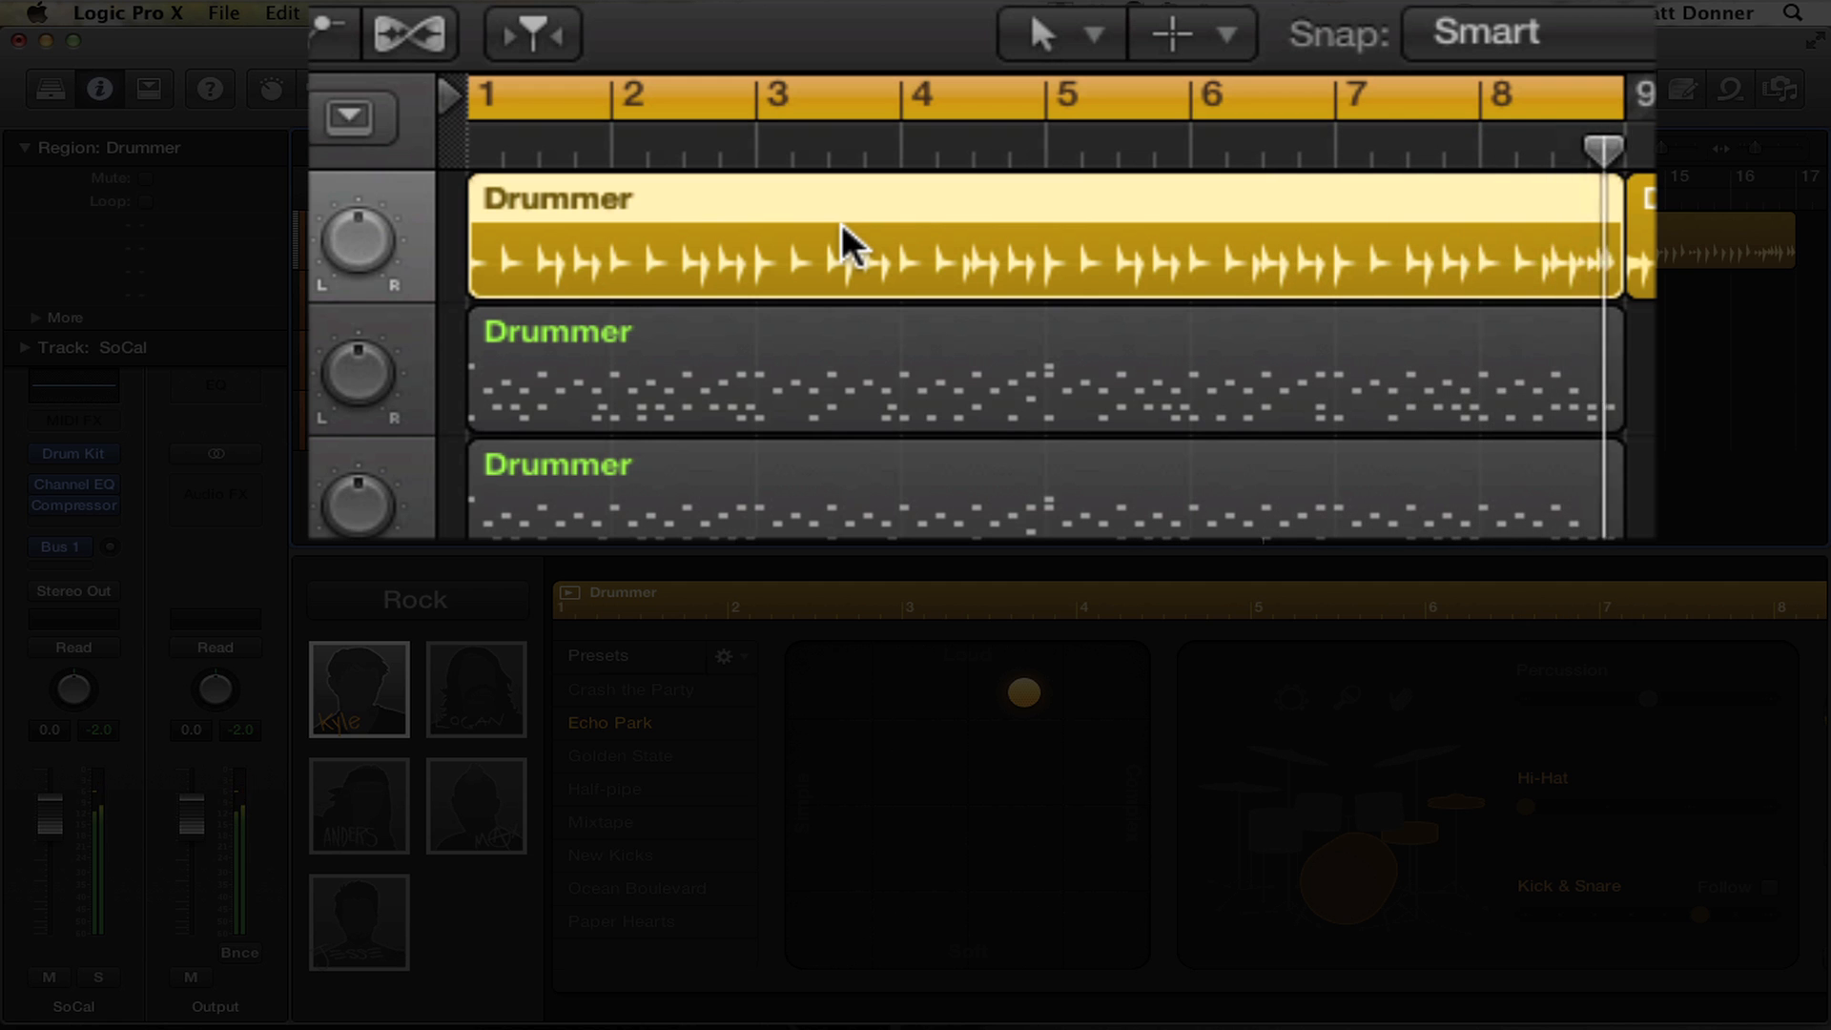
{"action": "key", "text": "space"}
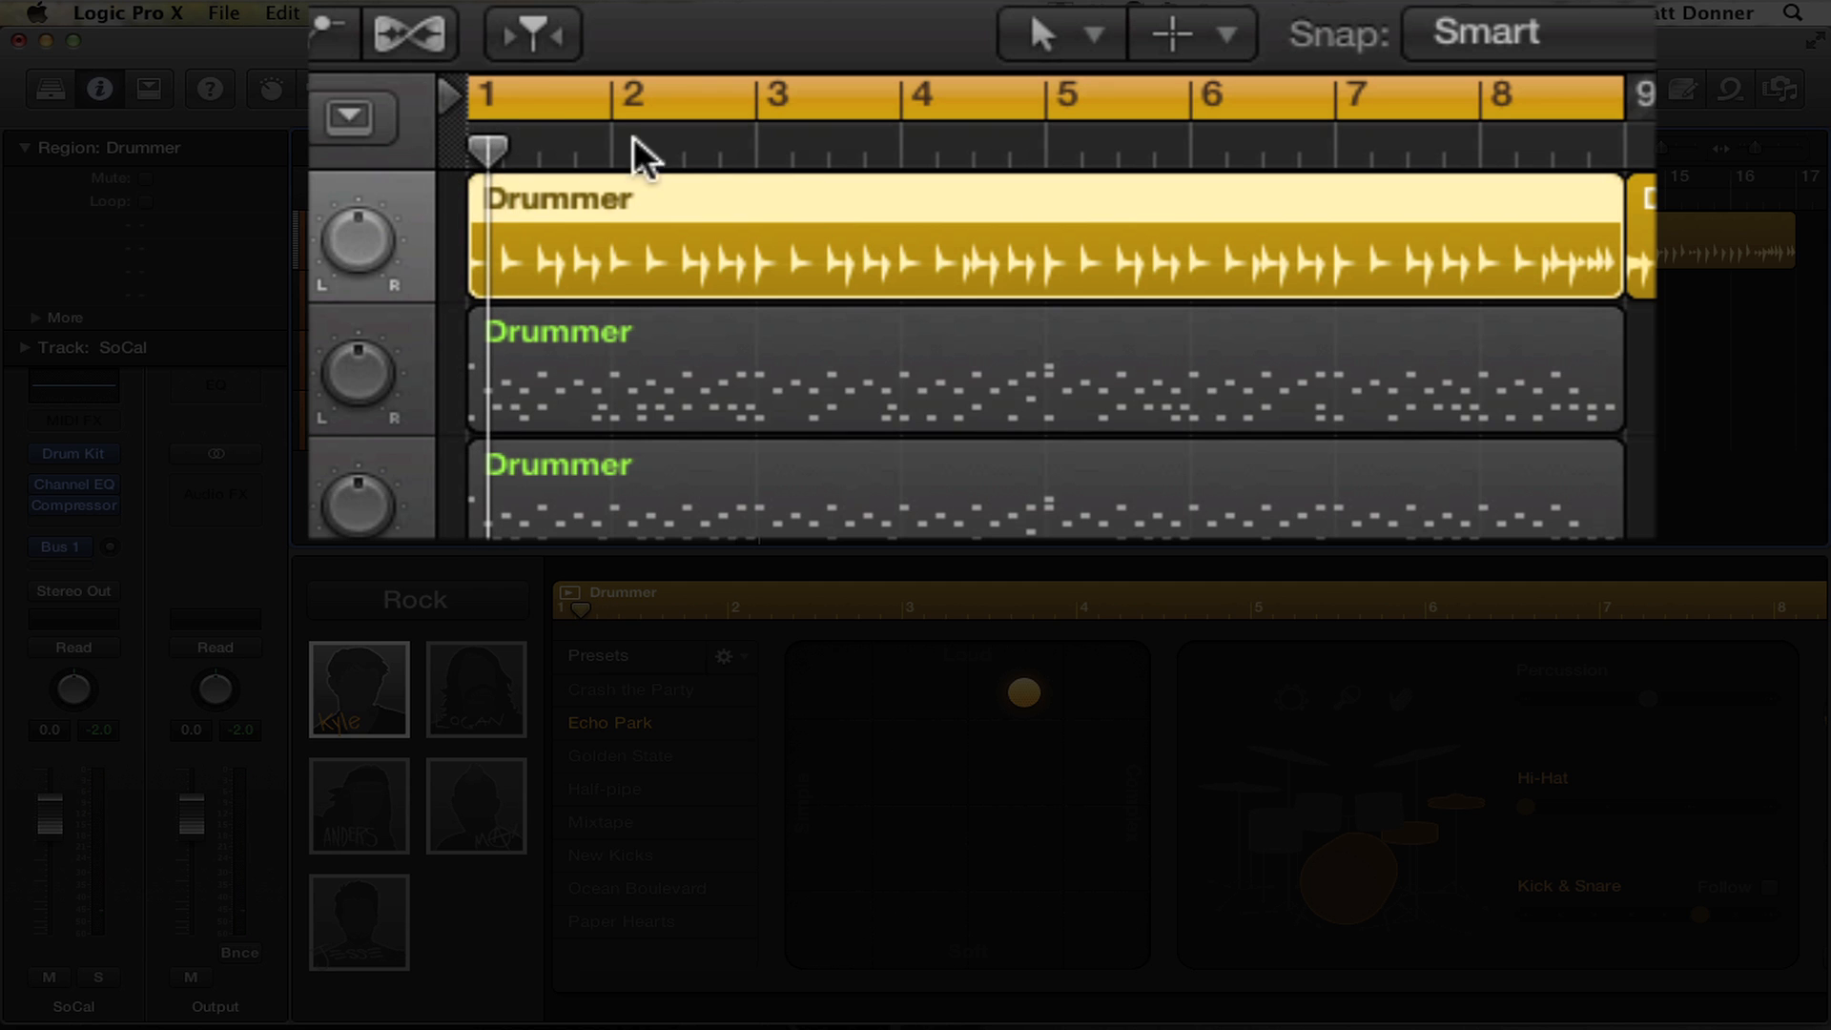
{"action": "left_click_drag", "start_coordinate": [490, 151], "coordinate": [464, 146]}
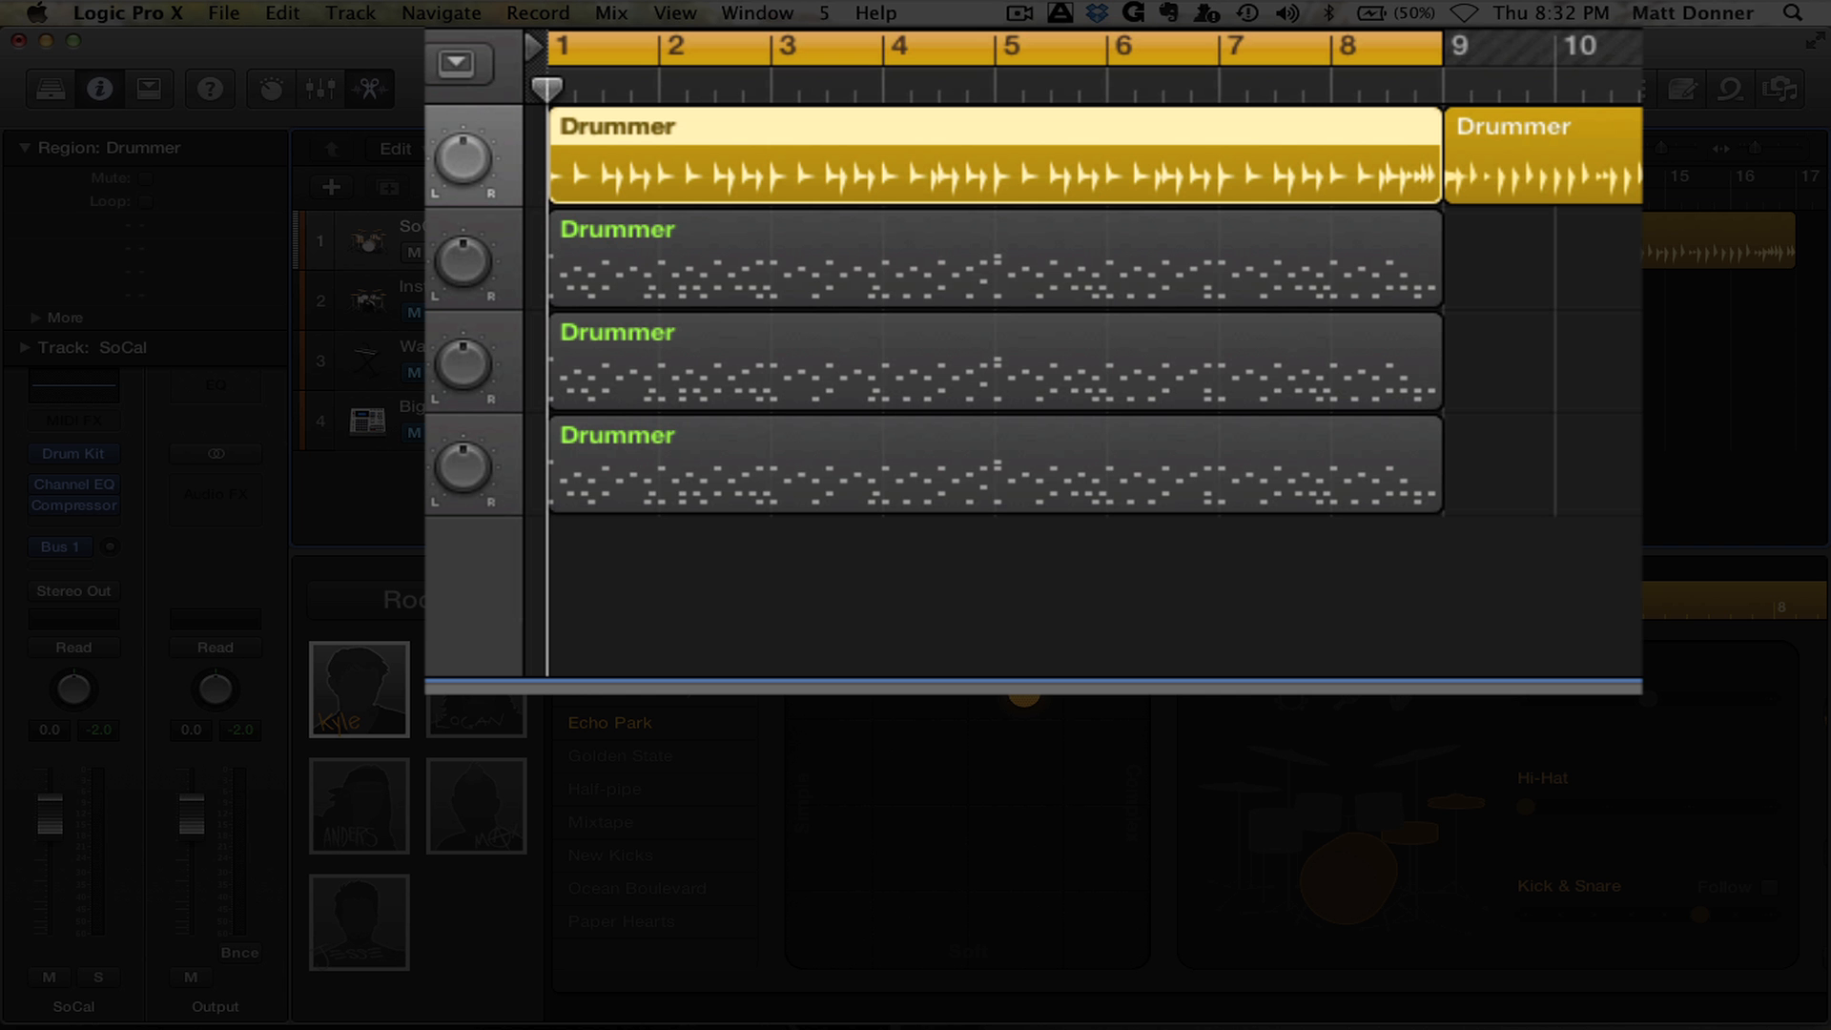
Step: Enlarge the SoCal track to examine the drum hits in the Drummer region, and shrink the track to its normal height
{"action": "left_click_drag", "start_coordinate": [620, 270], "coordinate": [620, 528]}
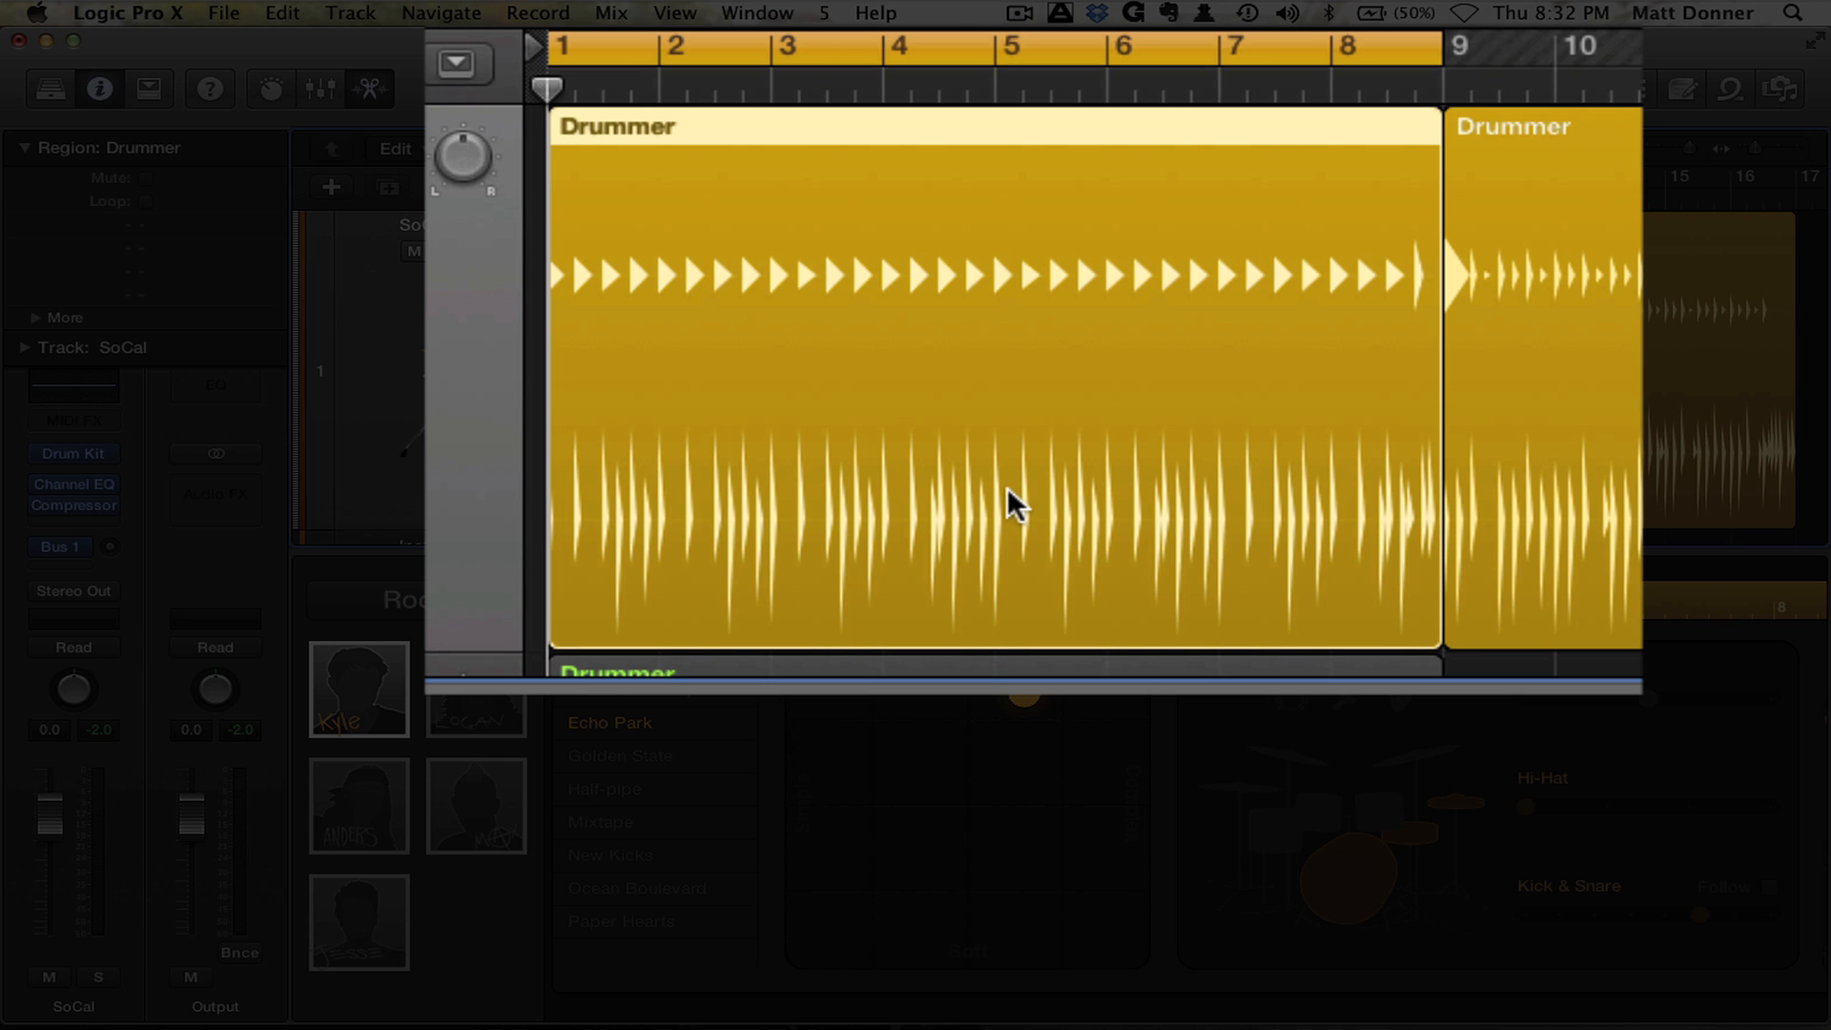
{"action": "scroll", "coordinate": [1008, 491], "scroll_direction": "up", "scroll_amount": 5}
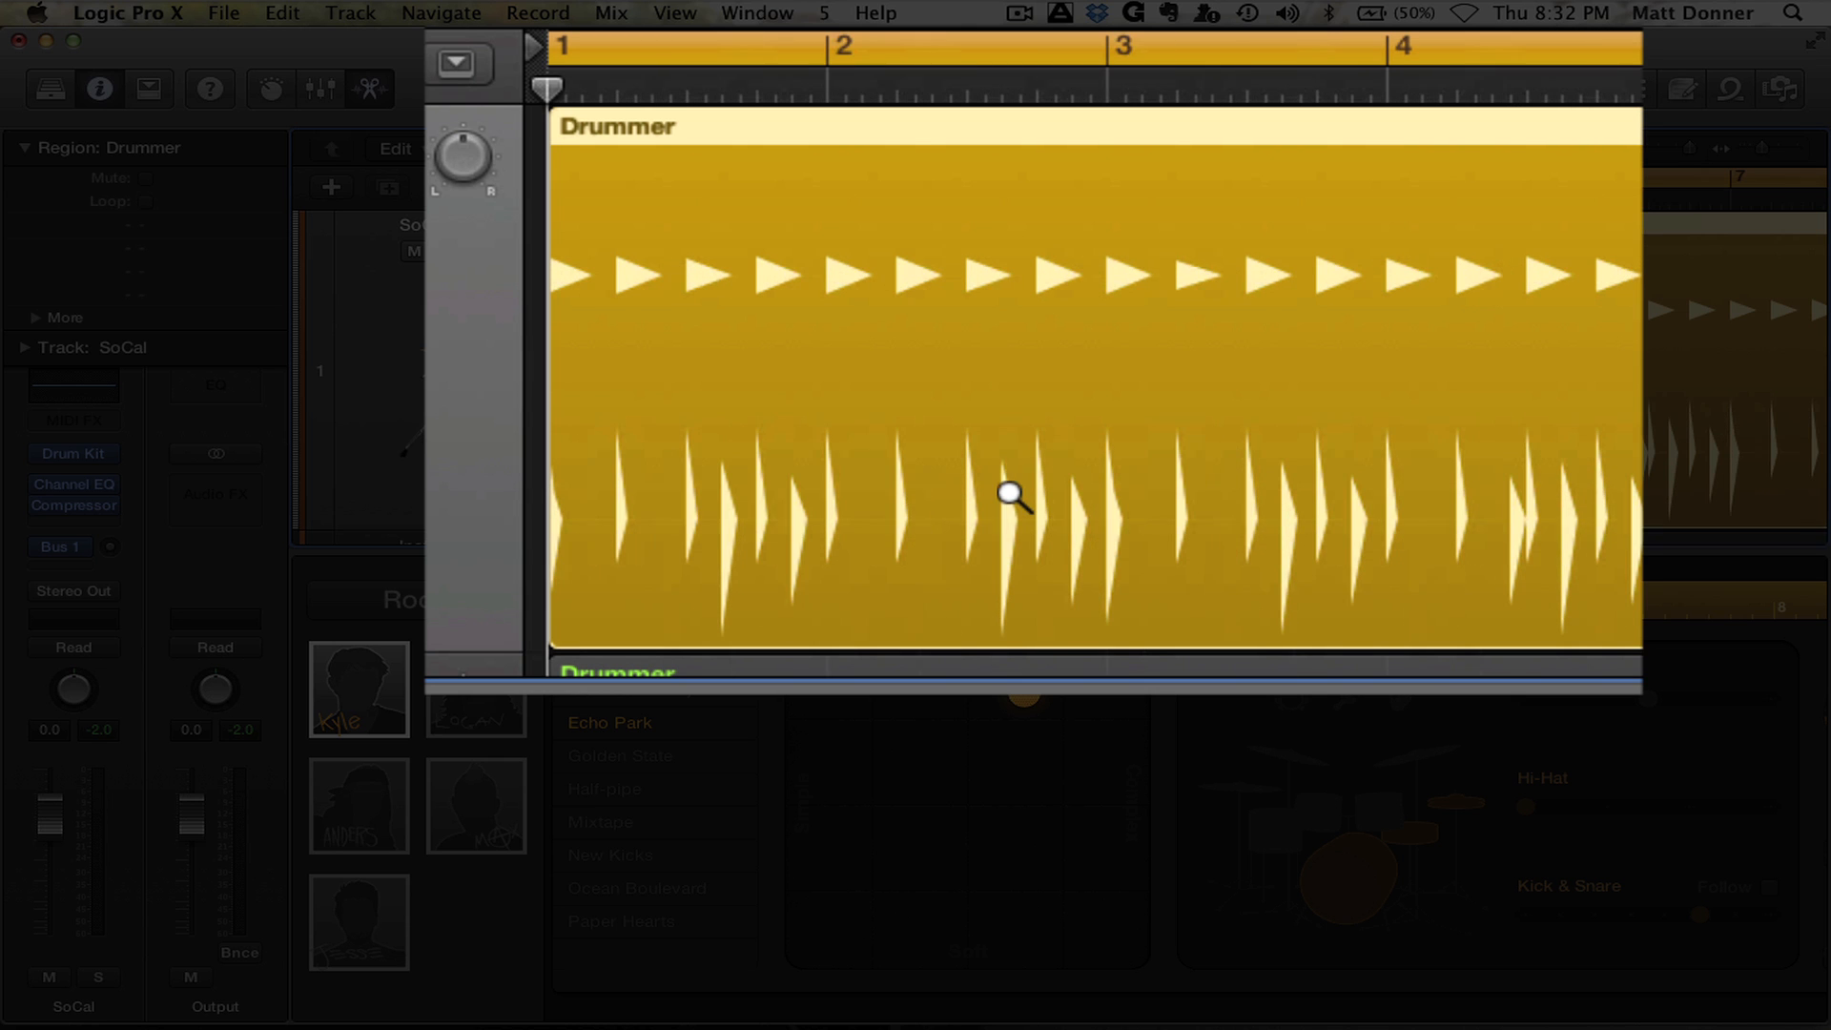
{"action": "scroll", "coordinate": [1010, 494], "scroll_direction": "up", "scroll_amount": 1}
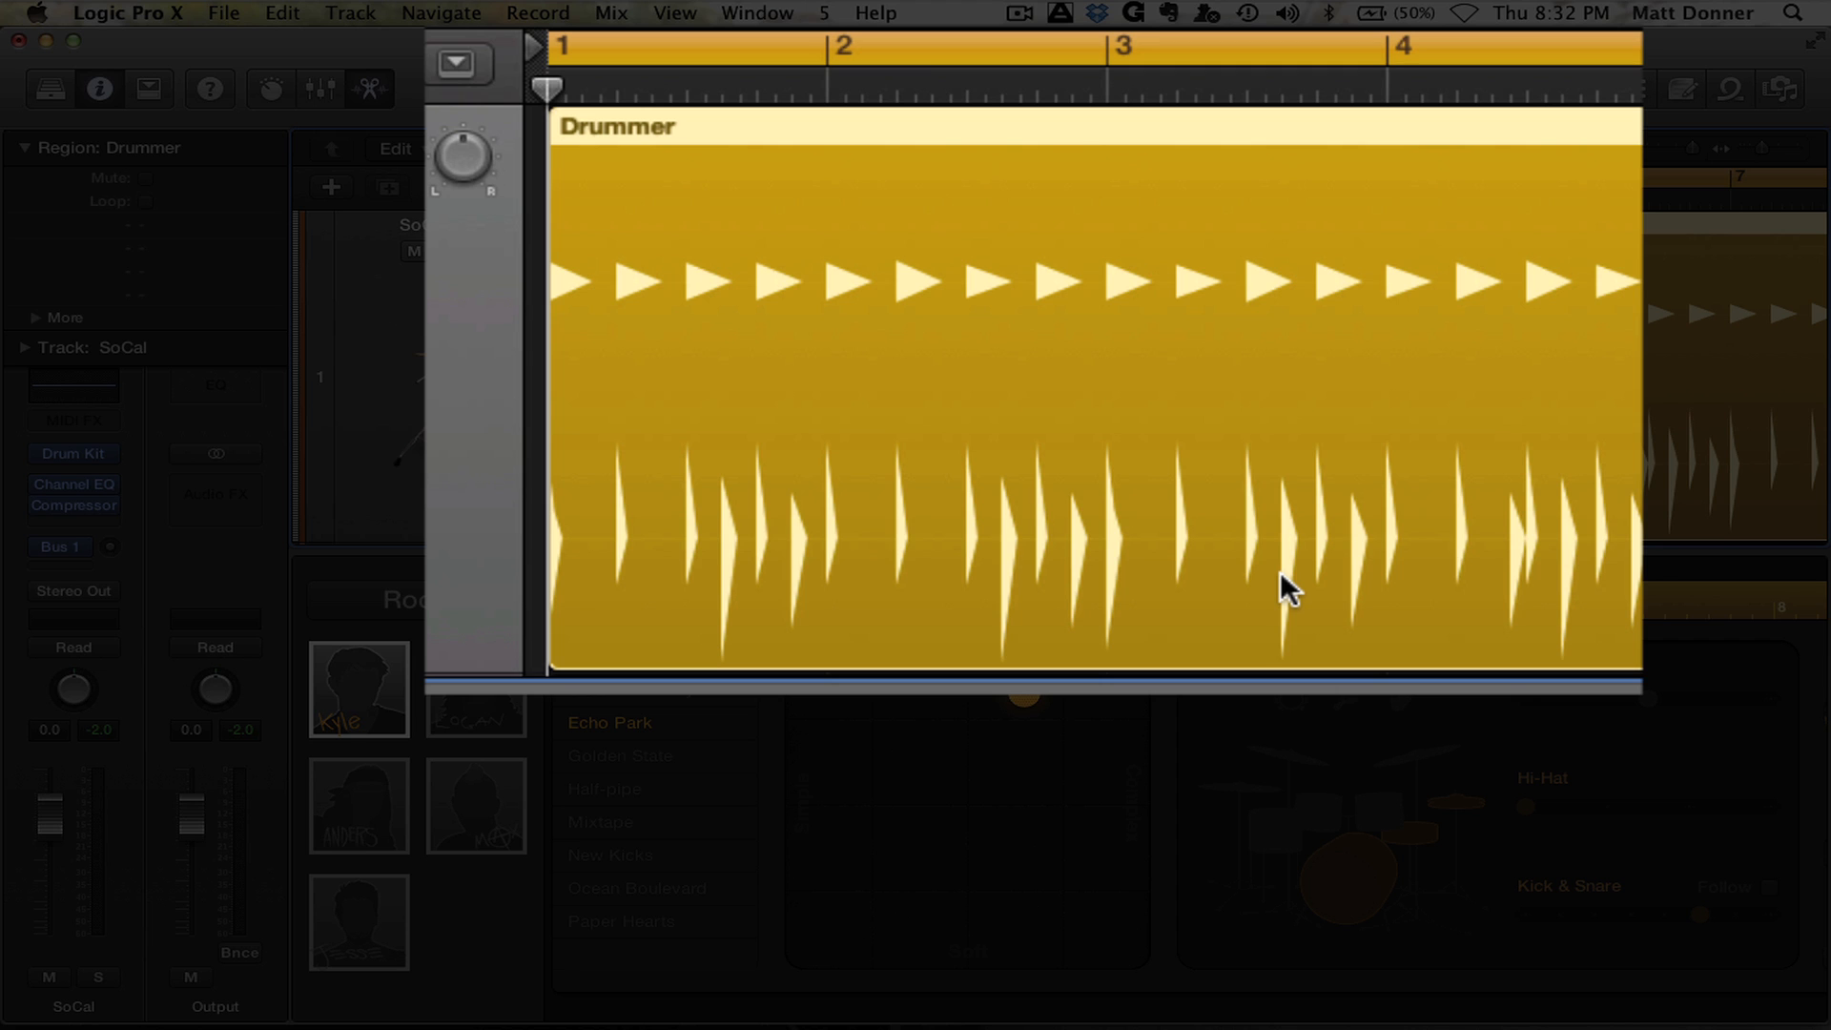
{"action": "left_click", "coordinate": [1214, 491], "text": "ctrl+alt"}
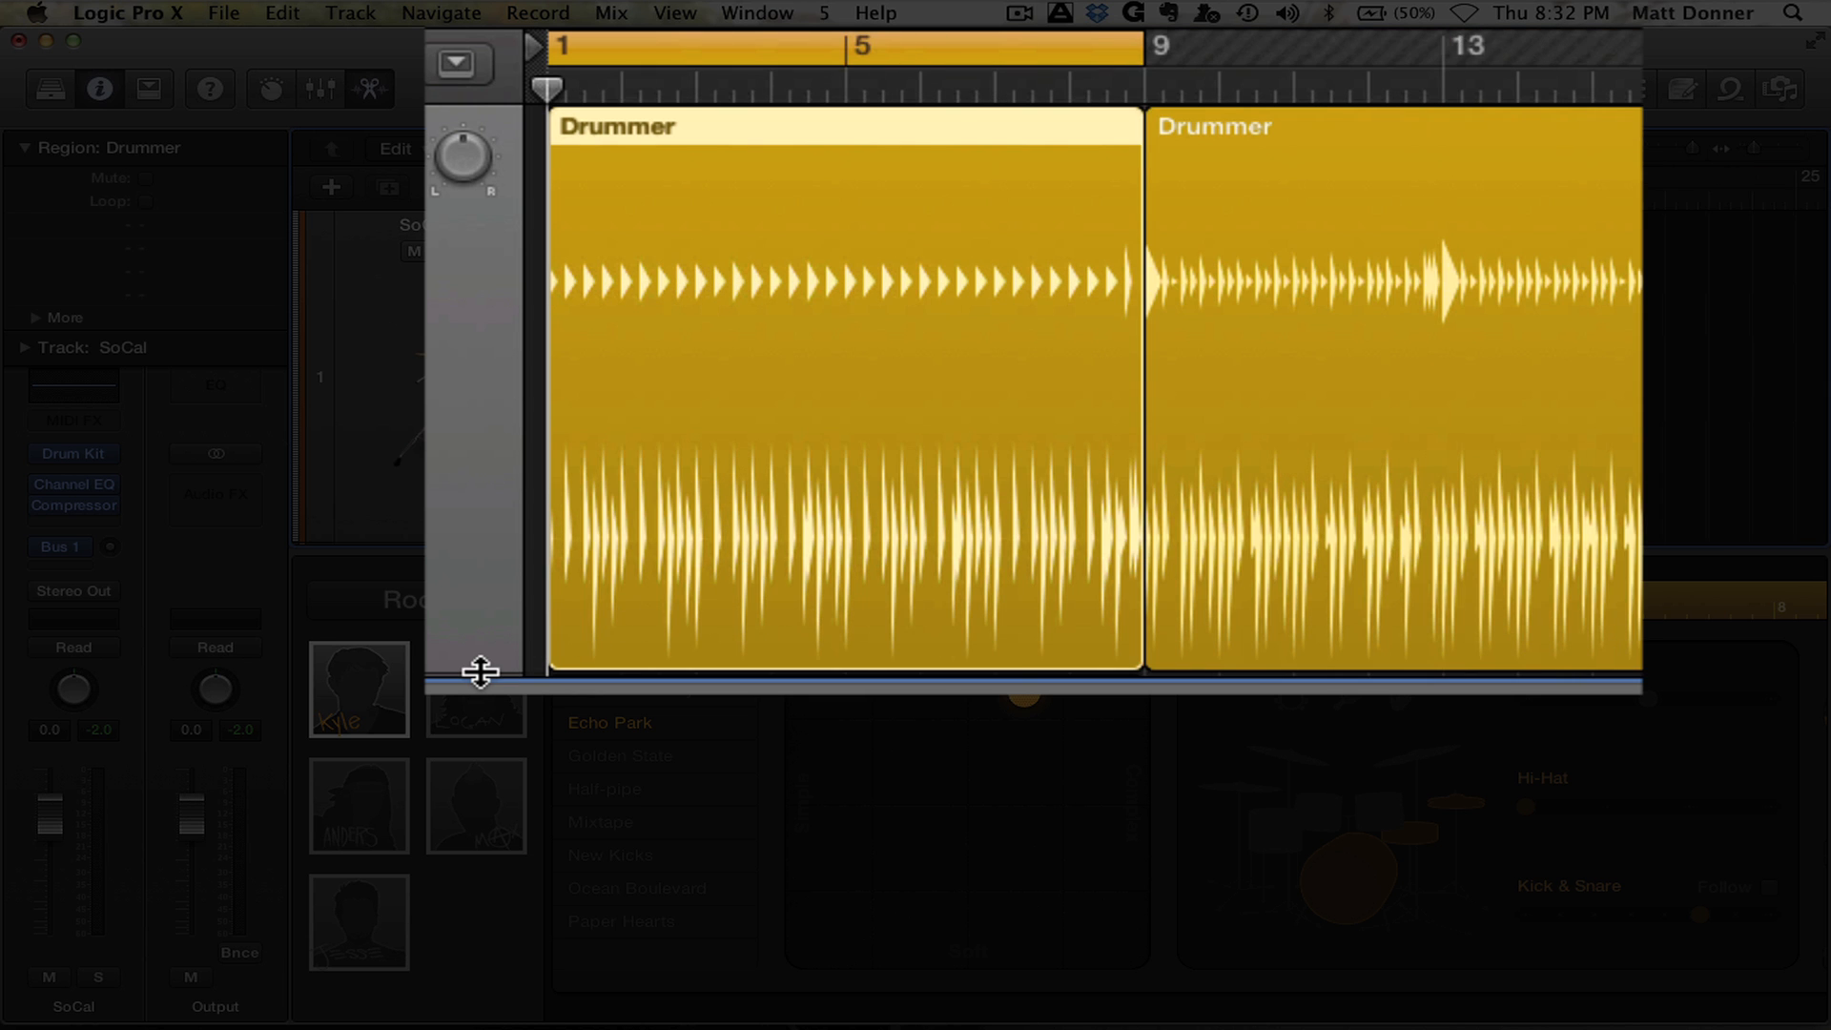
{"action": "left_click_drag", "start_coordinate": [480, 672], "coordinate": [495, 216]}
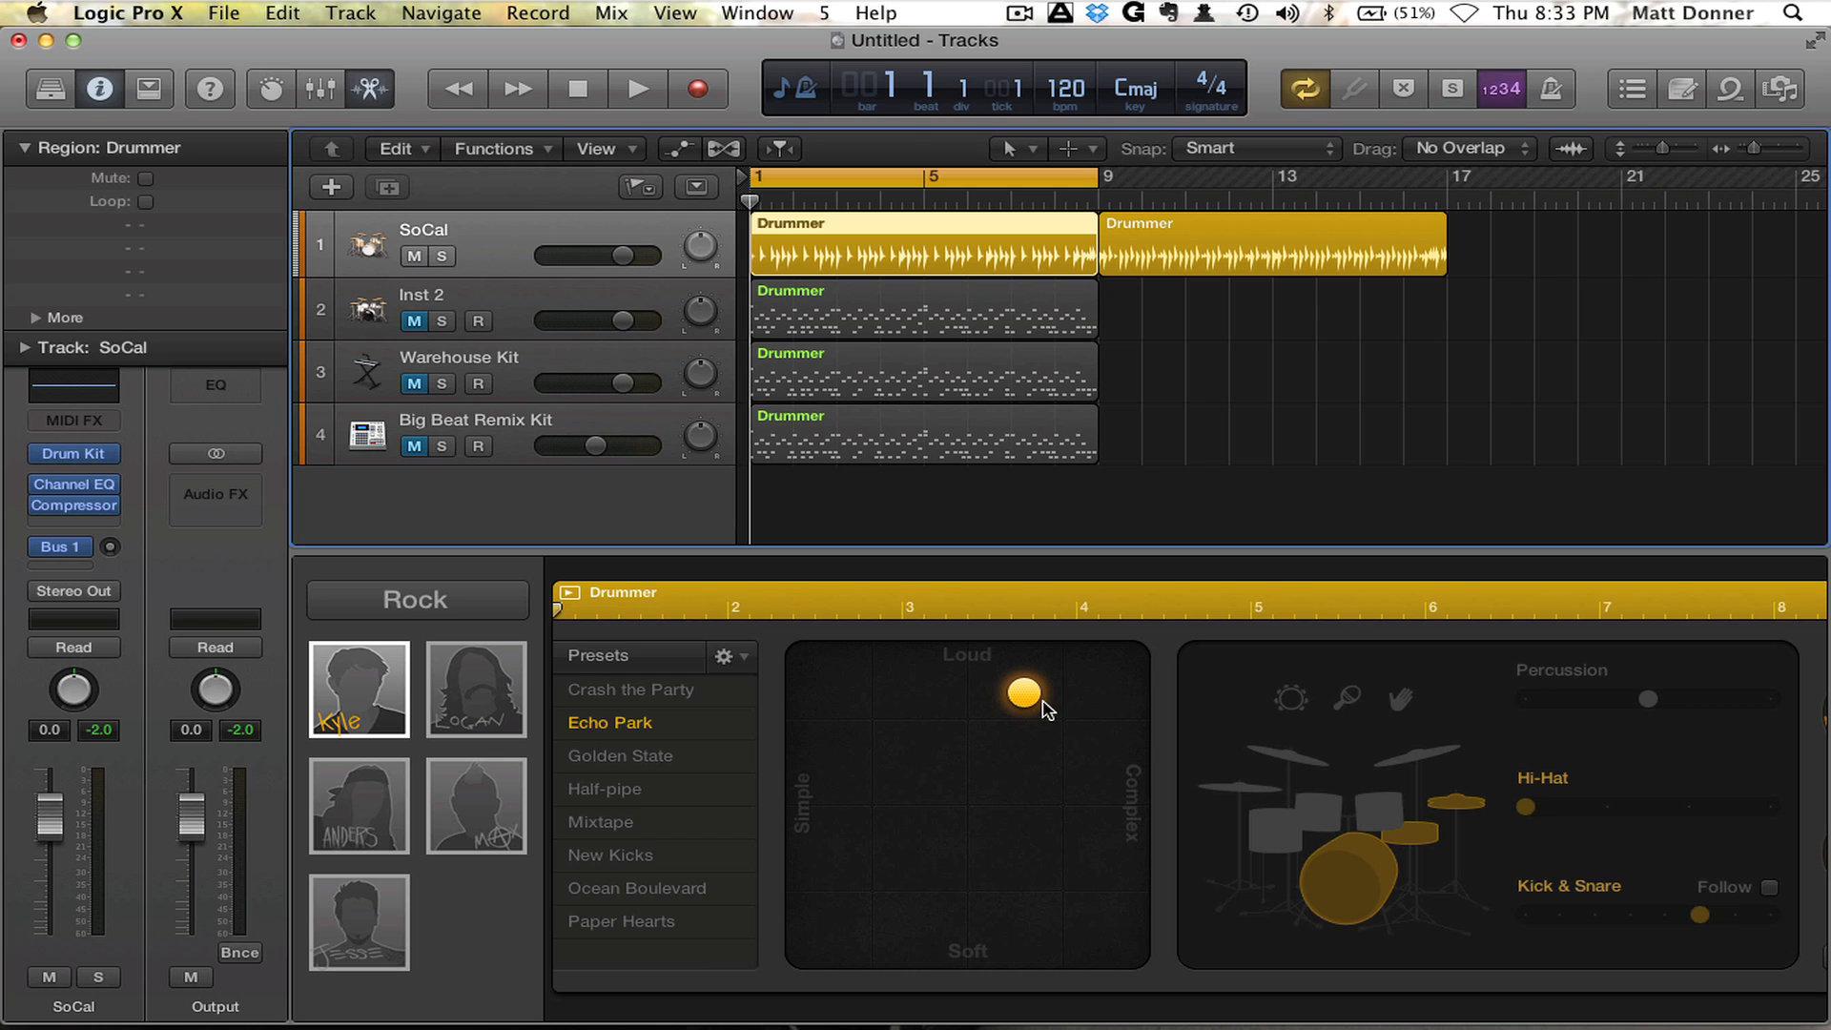
Step: Set the first Drummer region's performance to the Simple and Soft extremes of the XY pad, and play it
{"action": "left_click_drag", "start_coordinate": [1030, 700], "coordinate": [914, 824]}
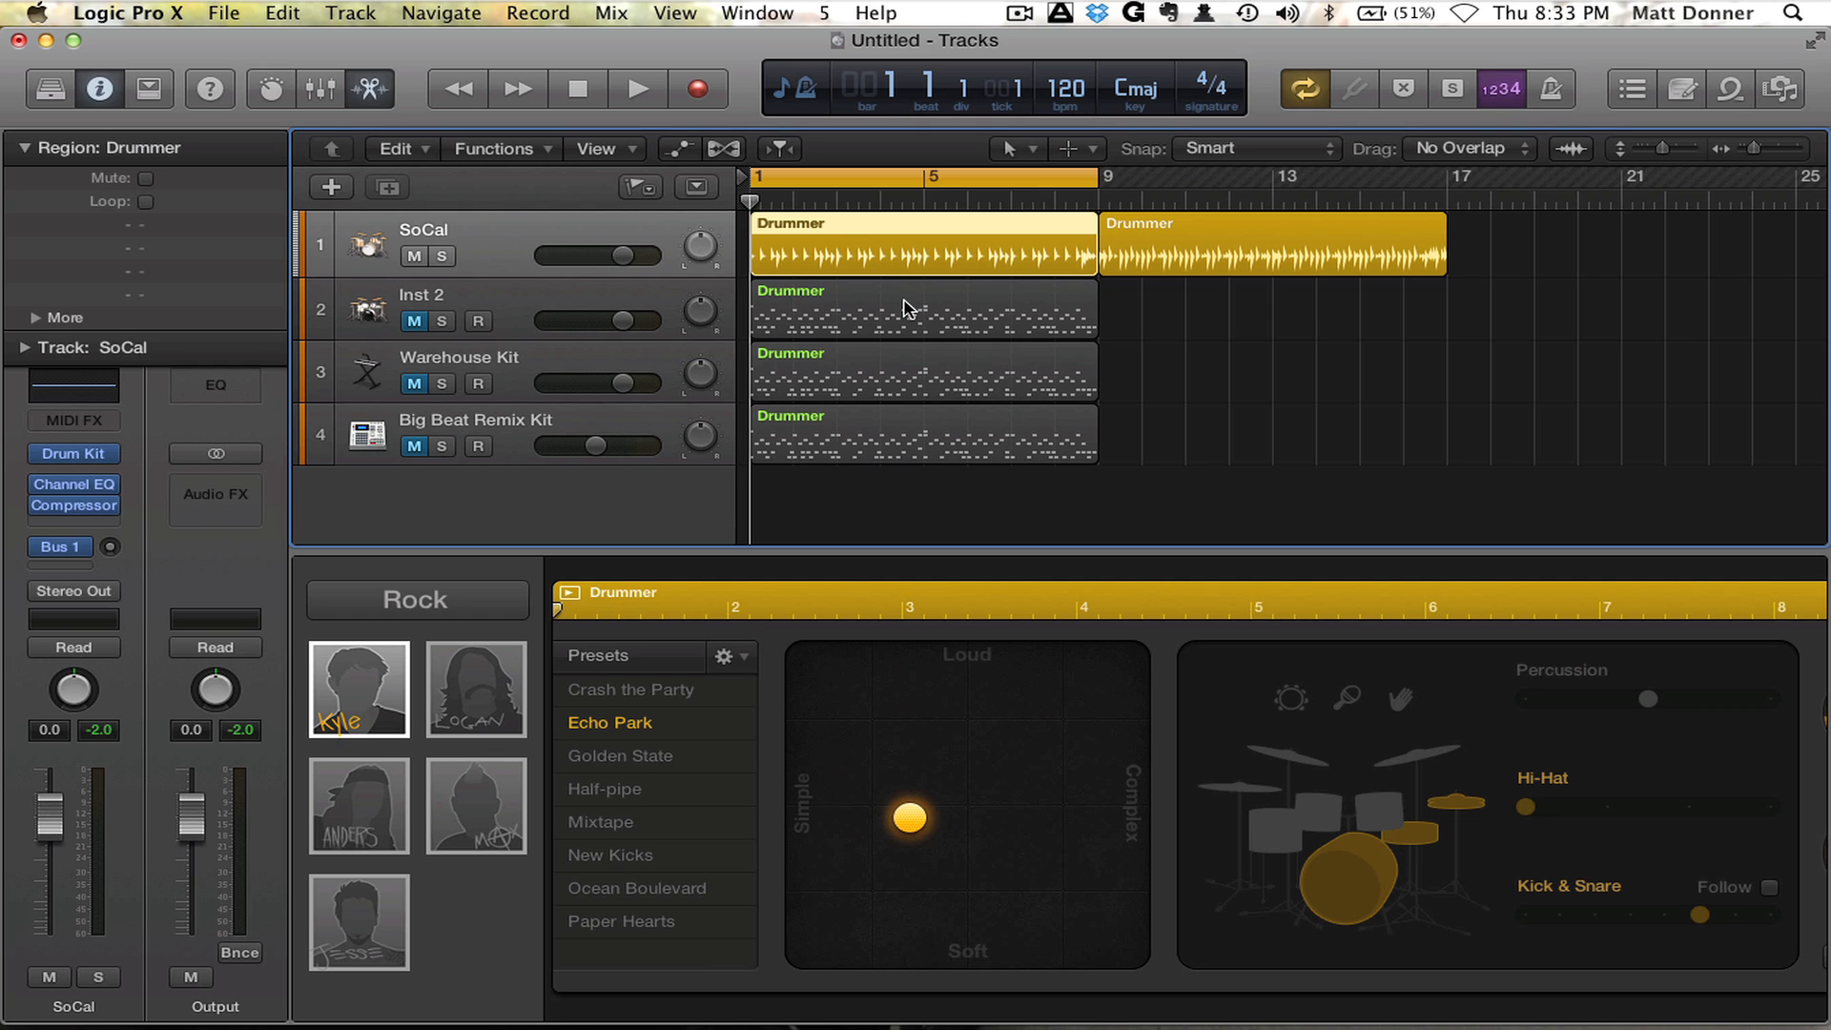
{"action": "left_click_drag", "start_coordinate": [911, 819], "coordinate": [784, 1006]}
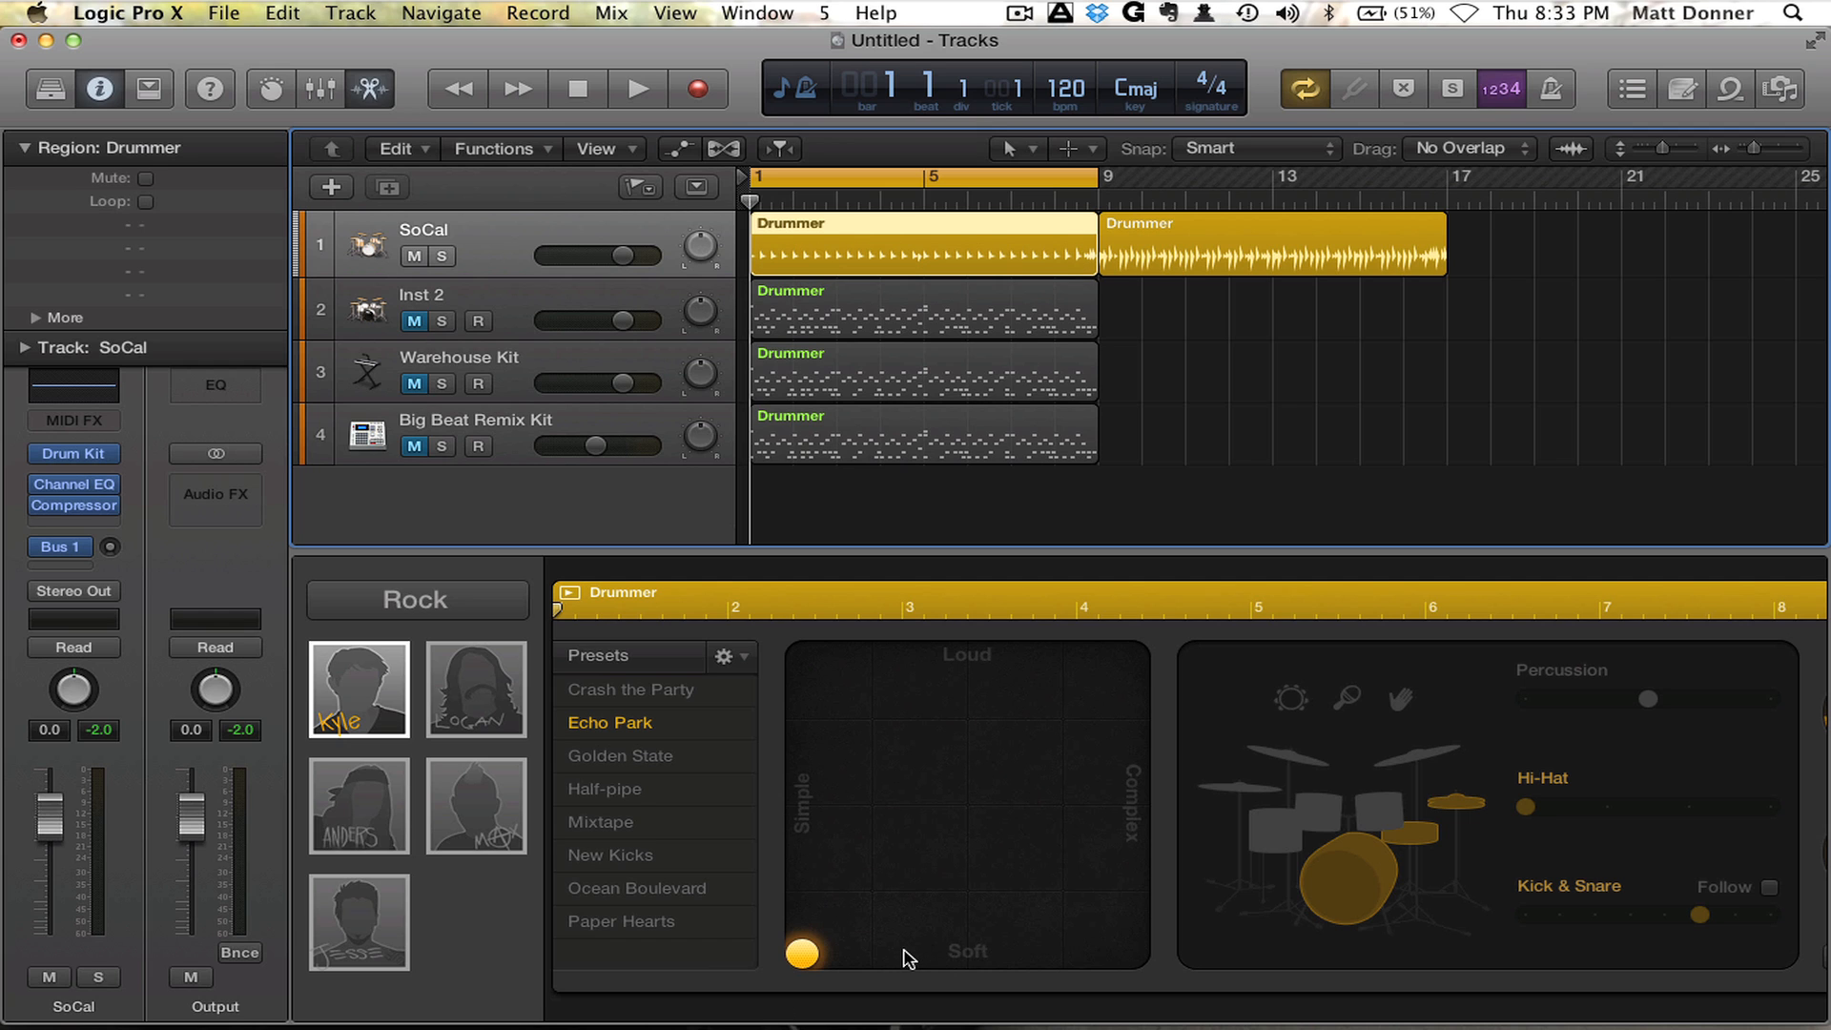
{"action": "key", "text": "space"}
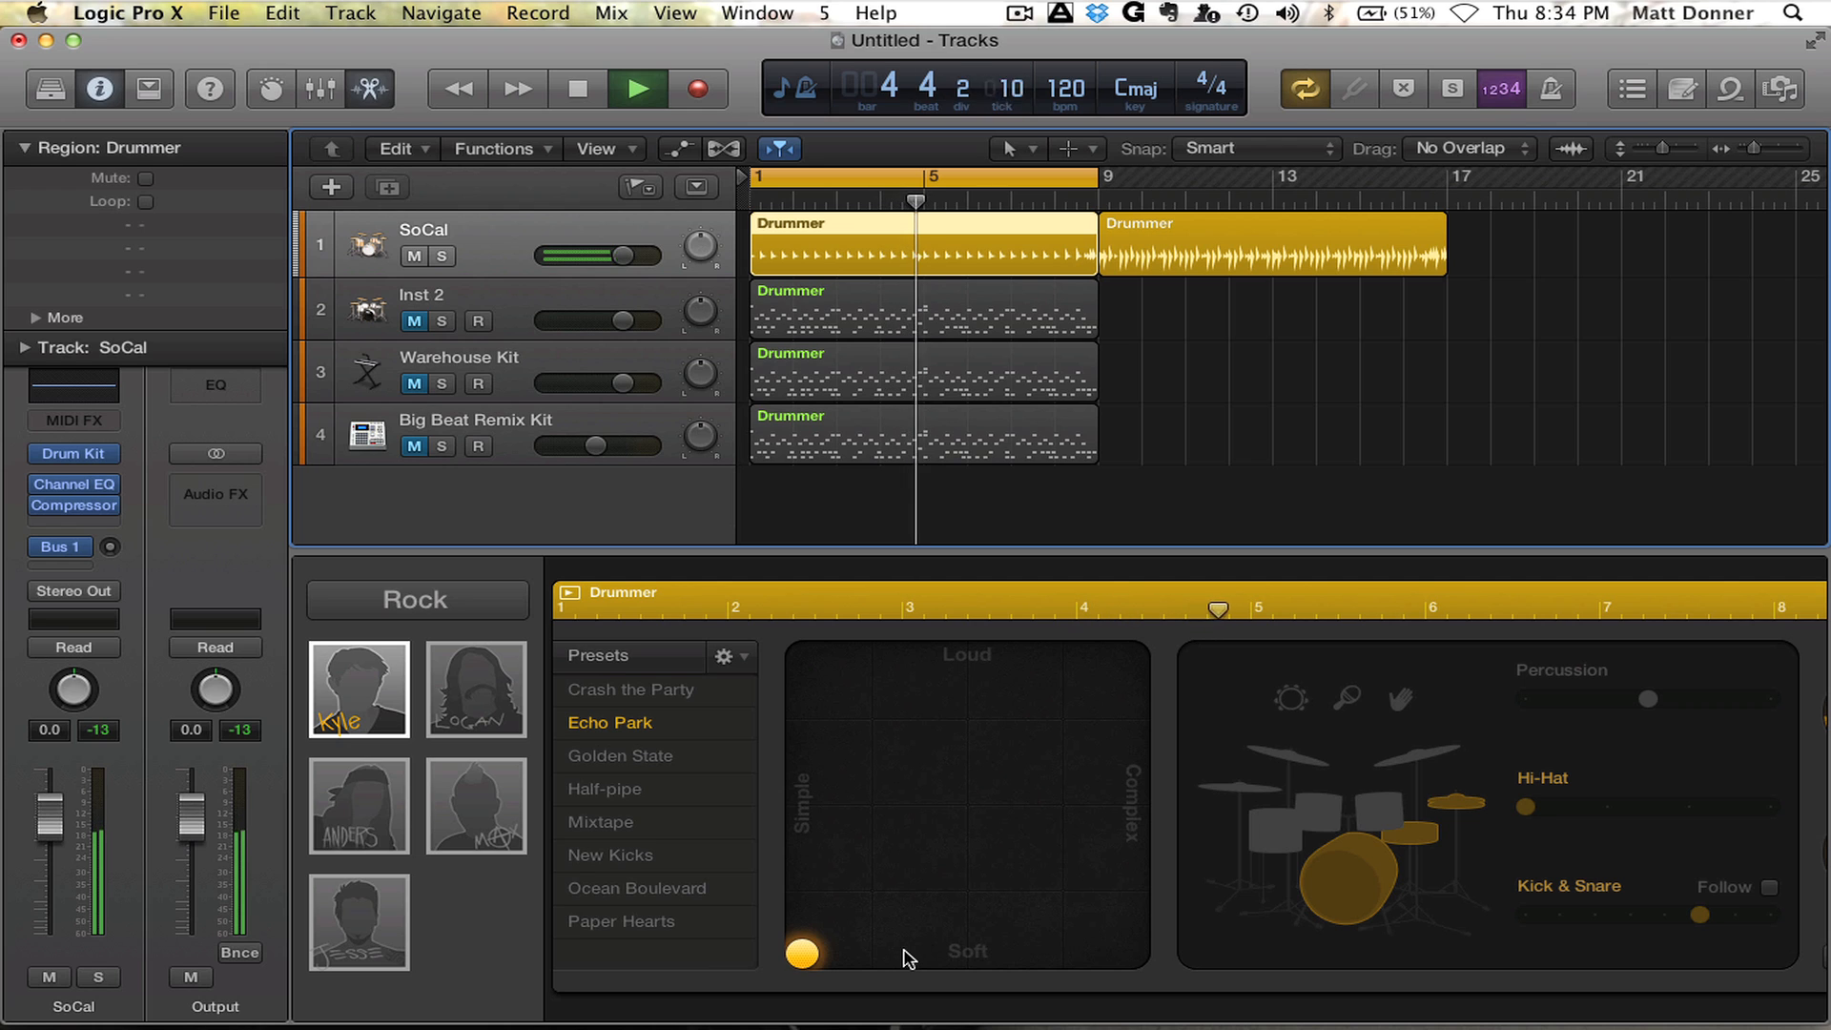
{"action": "key", "text": "space"}
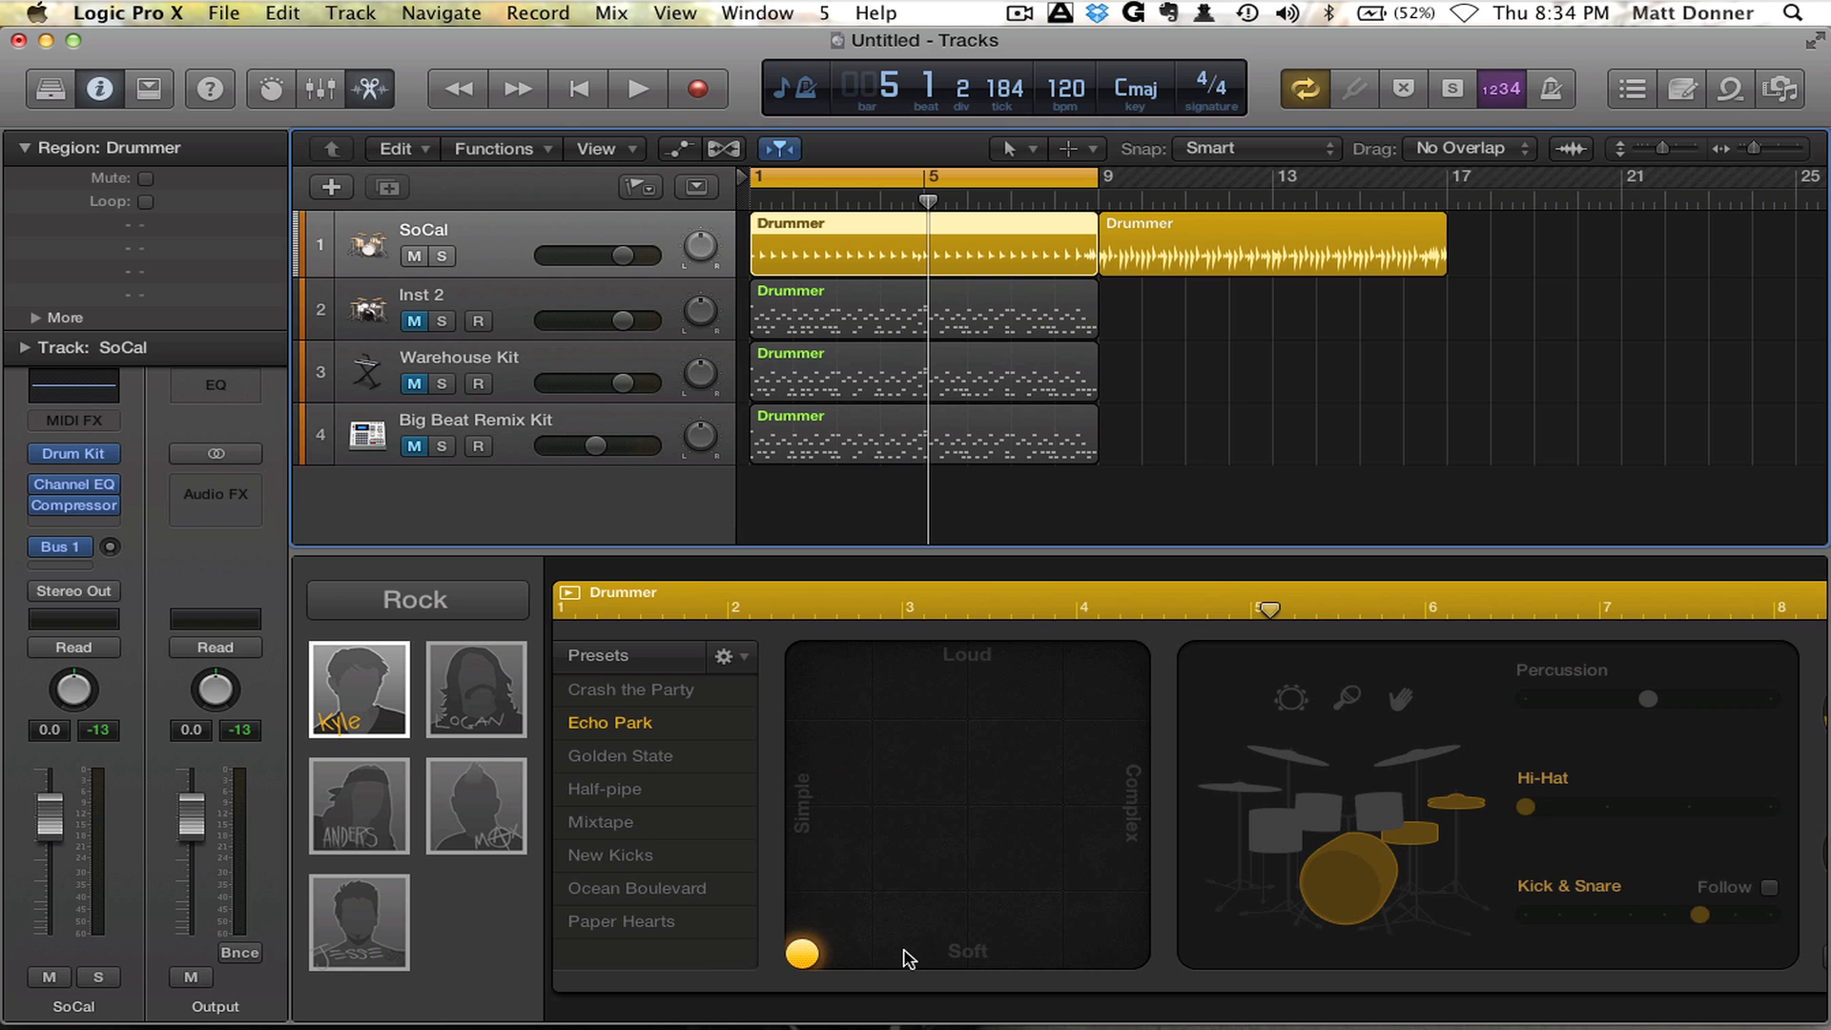
Step: Move the XY pad puck to the Complex and Soft corner for the first Drummer region, and listen to the pattern
{"action": "left_click_drag", "start_coordinate": [809, 953], "coordinate": [1156, 954]}
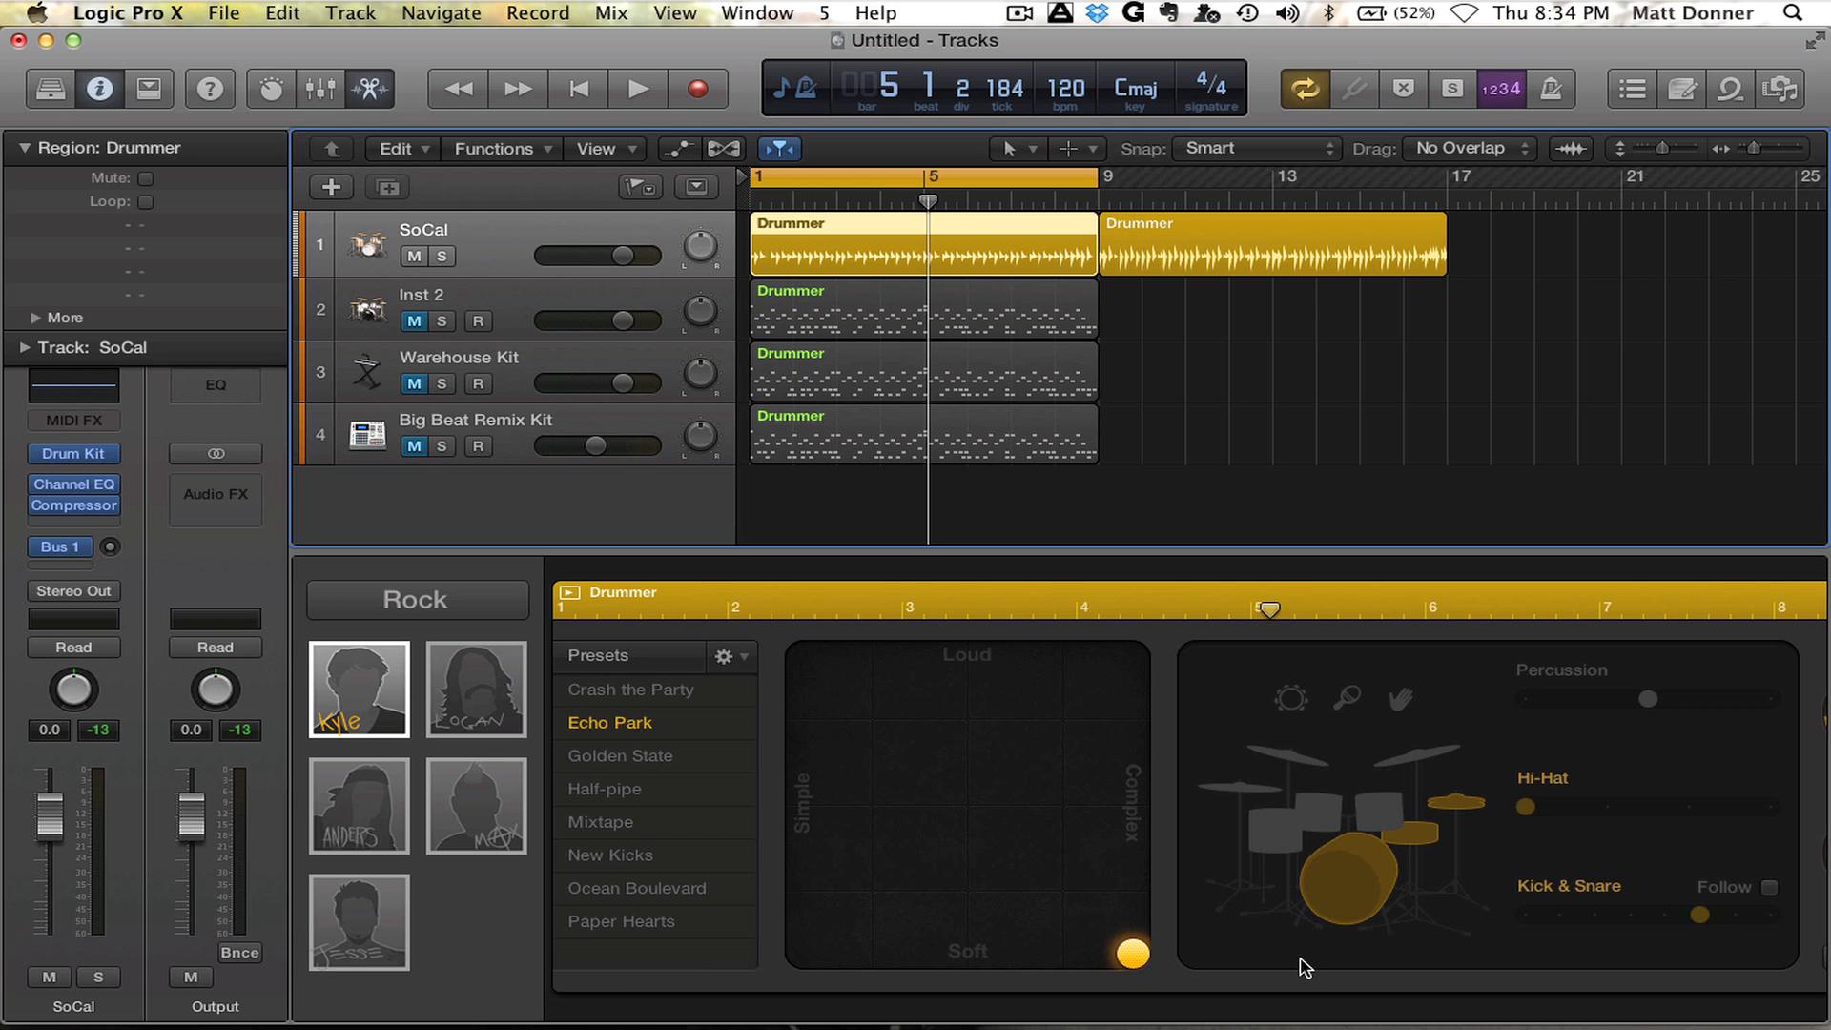
{"action": "key", "text": "space"}
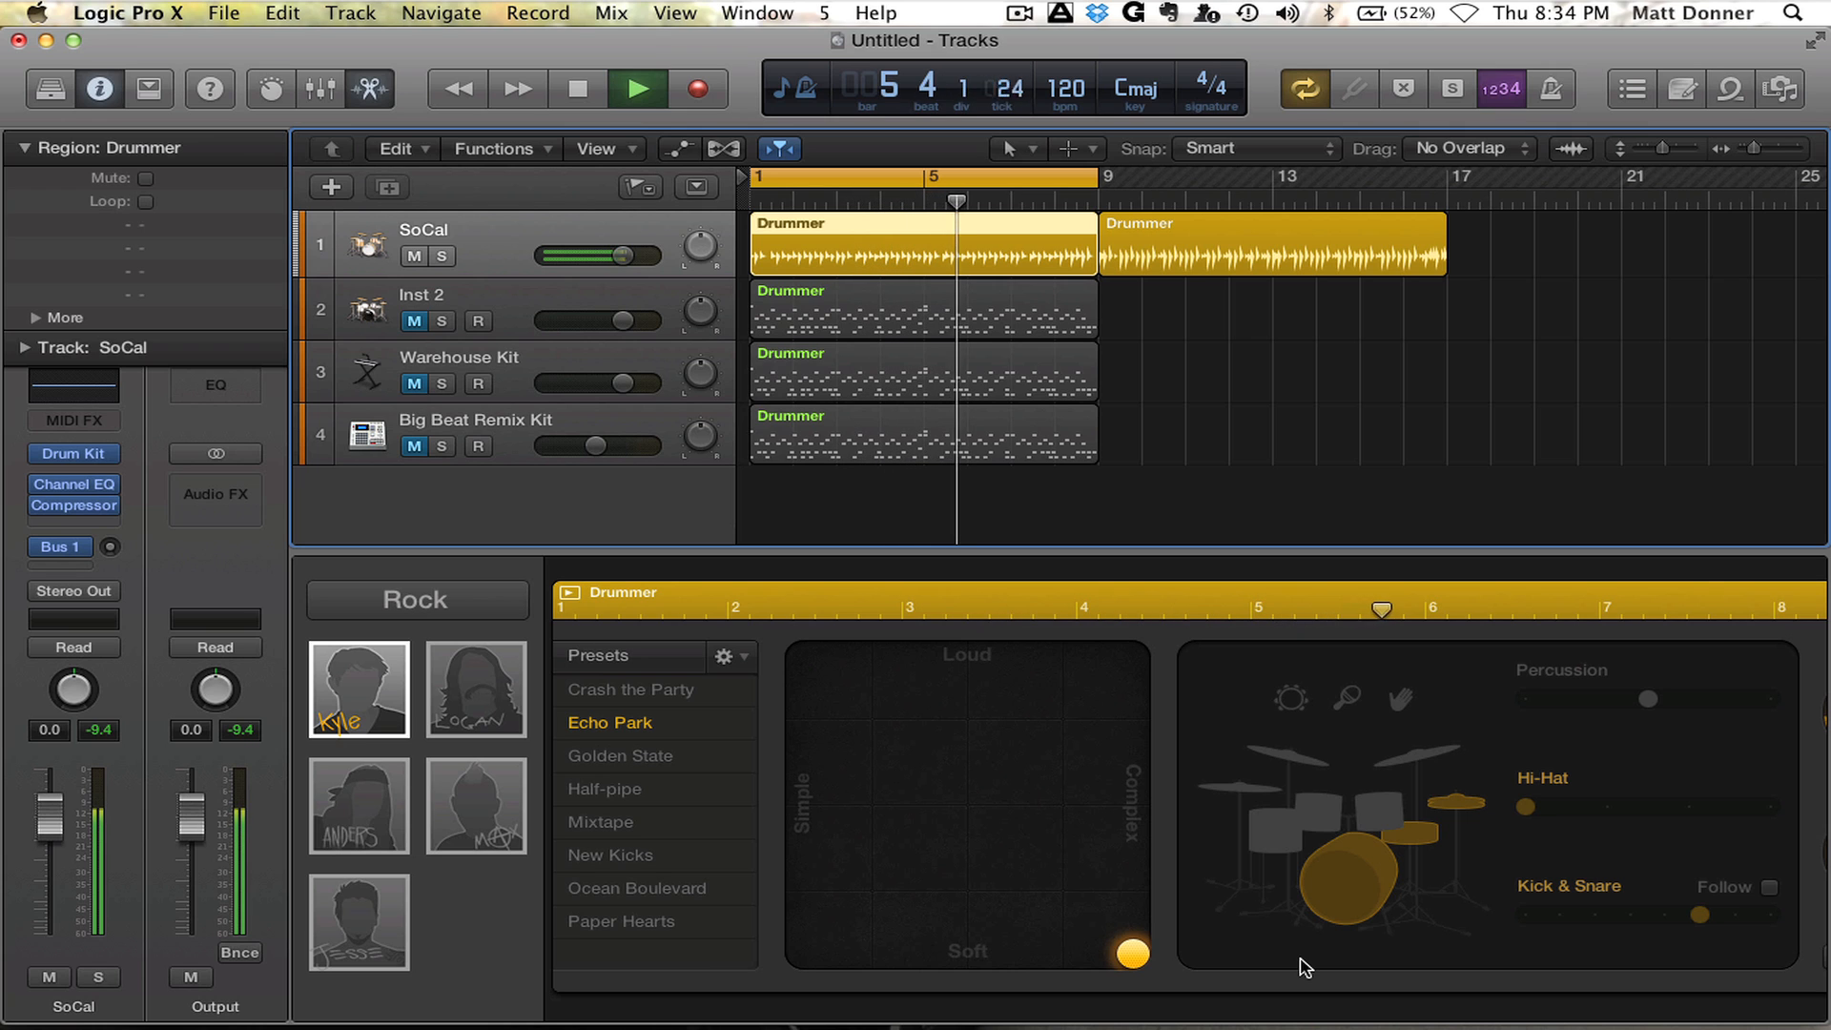
{"action": "key", "text": "space"}
{"action": "mouse_move", "coordinate": [1562, 984]}
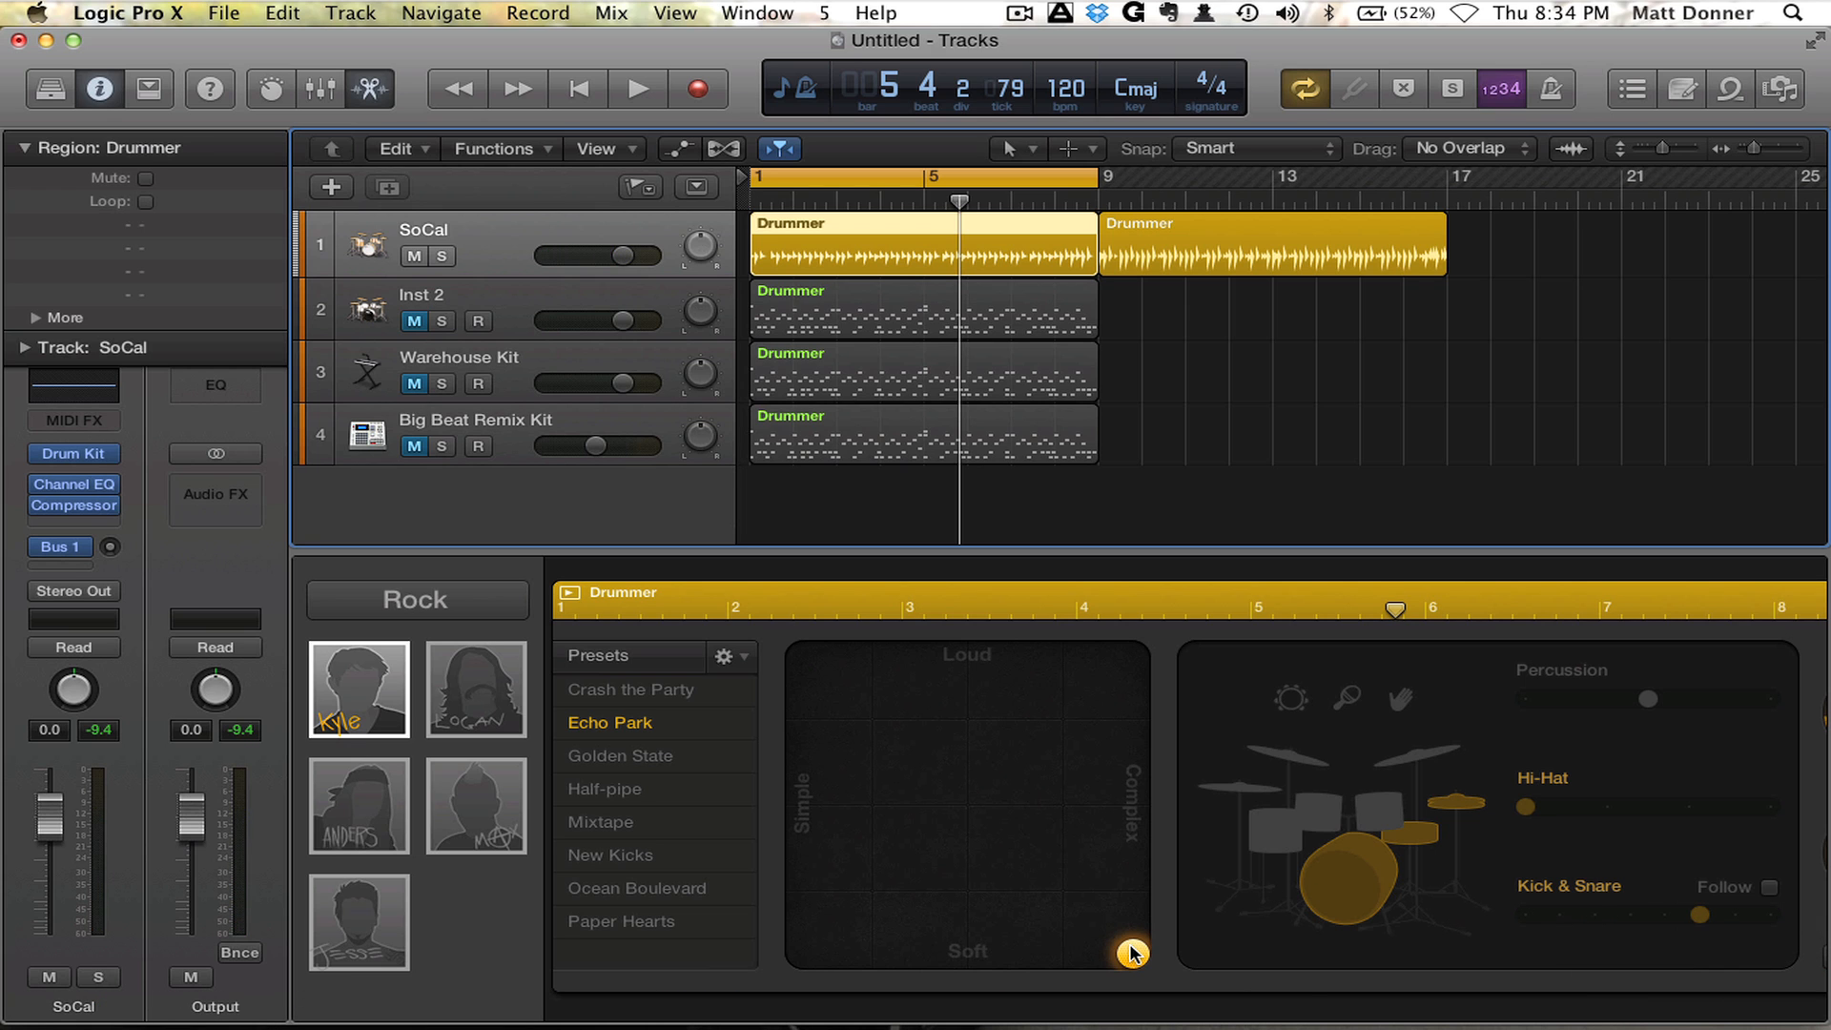
Step: Move the XY pad puck to the Simple and Loud corner for the first Drummer region, and audition the result
{"action": "left_click_drag", "start_coordinate": [1133, 954], "coordinate": [803, 656]}
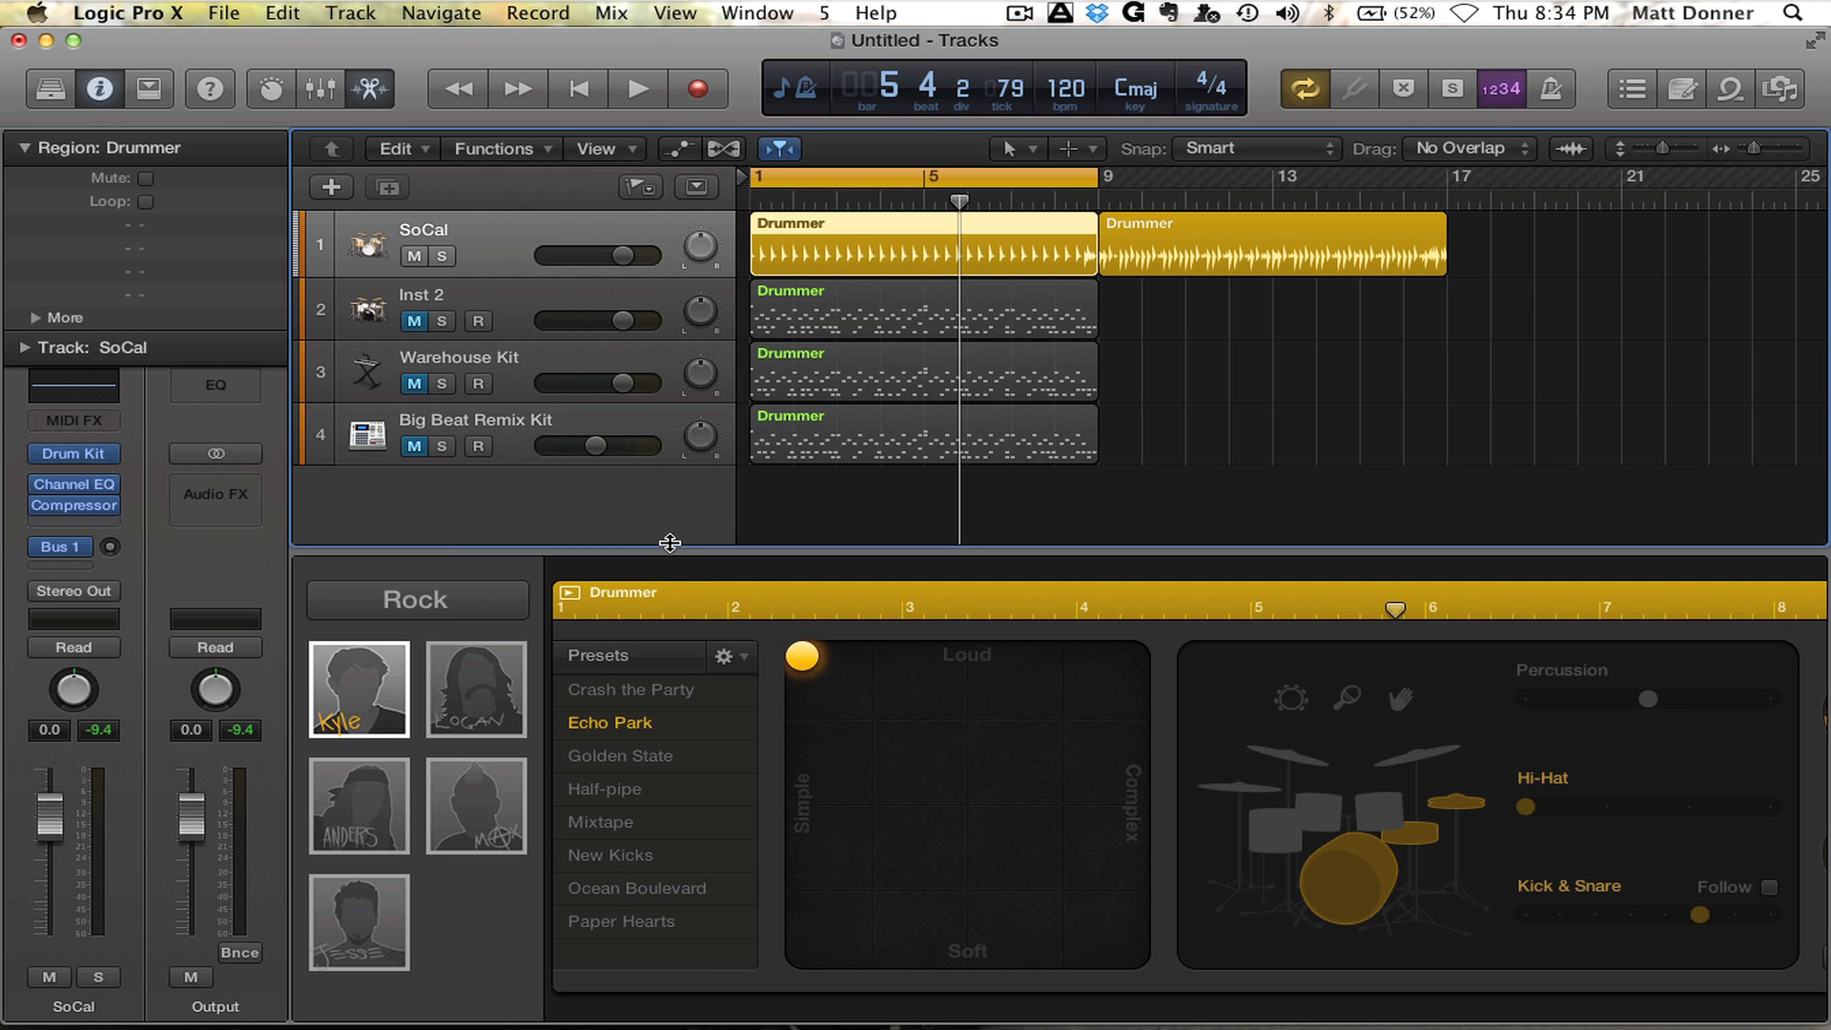
{"action": "key", "text": "space"}
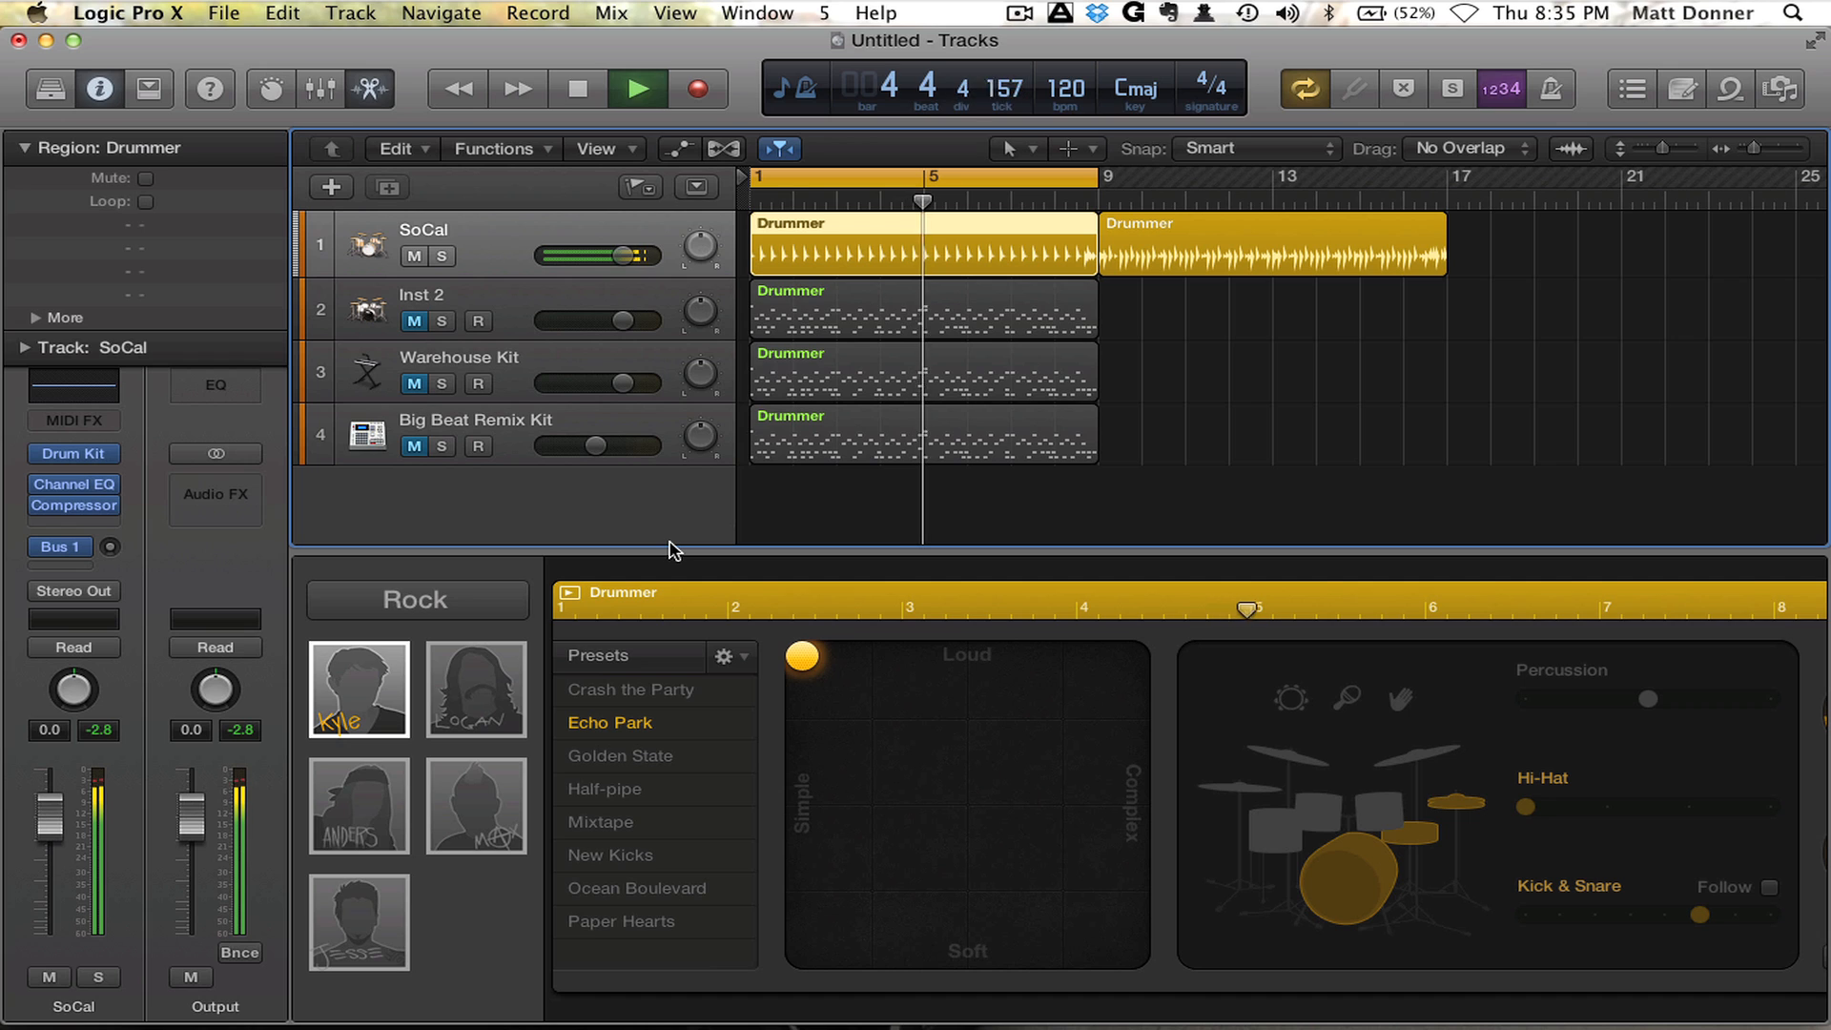
{"action": "key", "text": "space"}
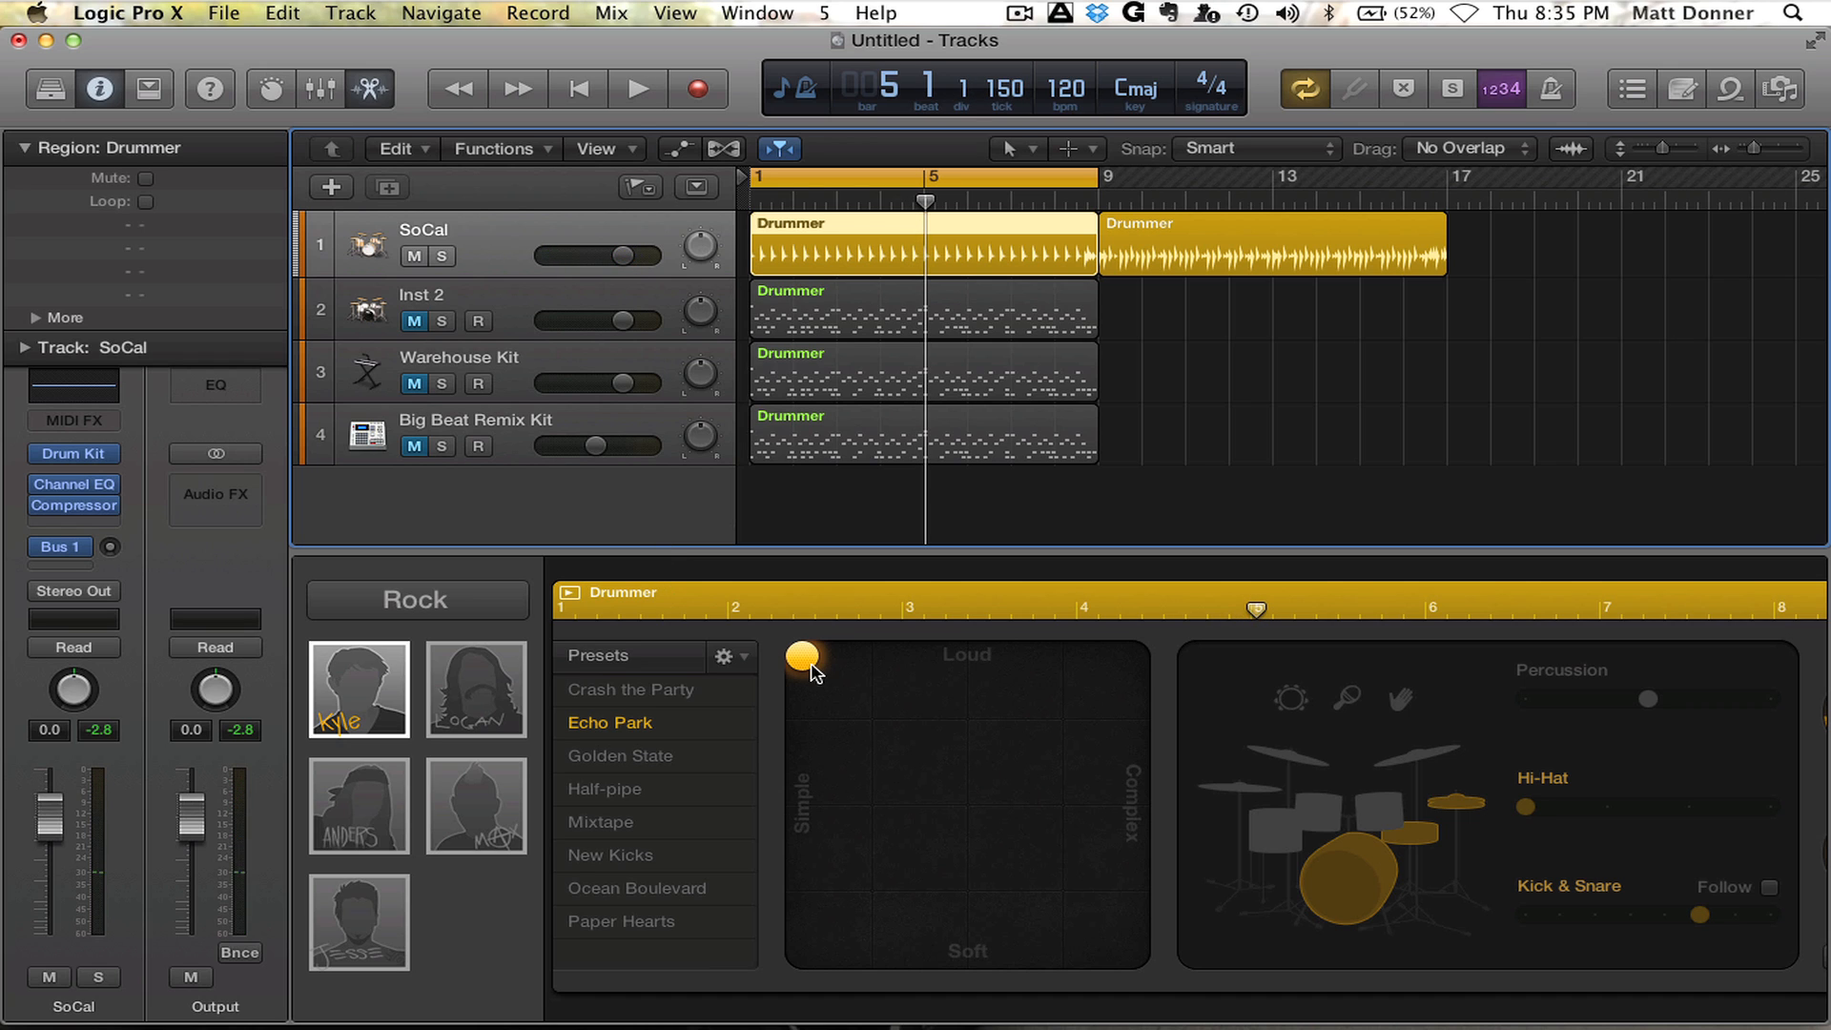
Step: Set the first Drummer region to the Complex and Loud corner of the XY pad, and play it from bar 1
{"action": "left_click_drag", "start_coordinate": [811, 667], "coordinate": [1252, 582]}
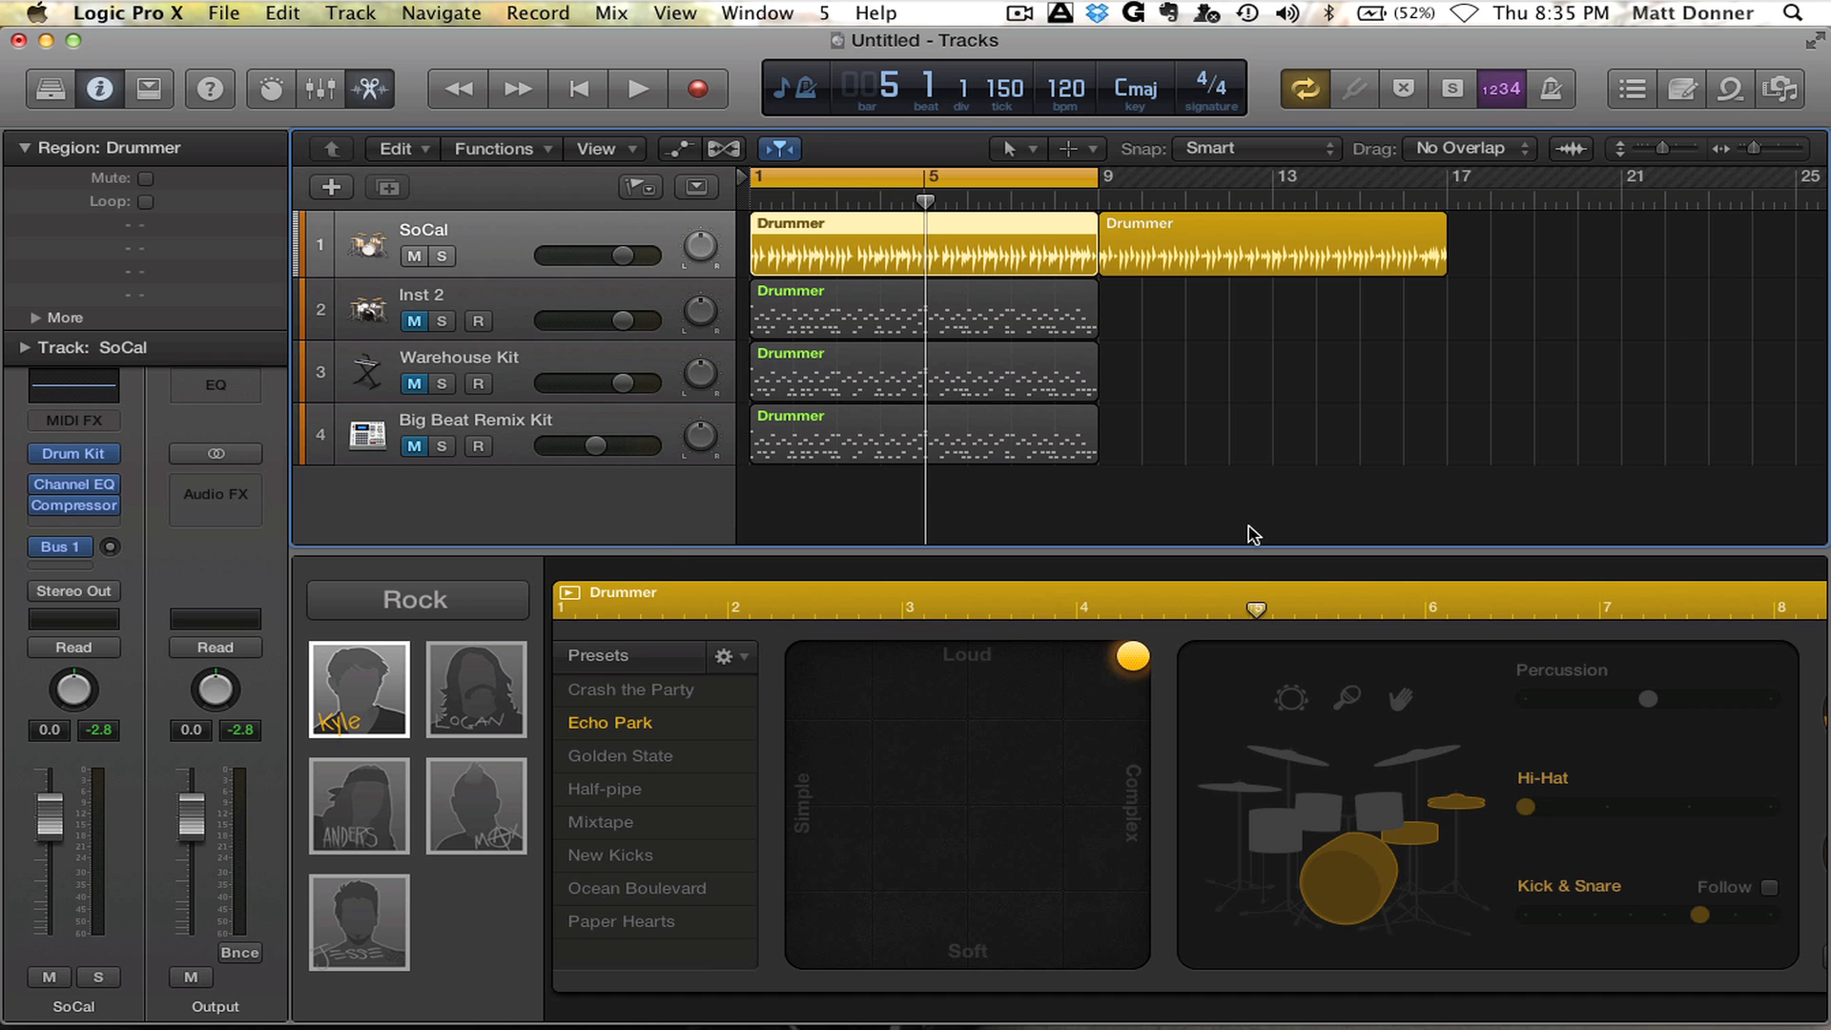
{"action": "key", "text": "Return"}
{"action": "key", "text": "space"}
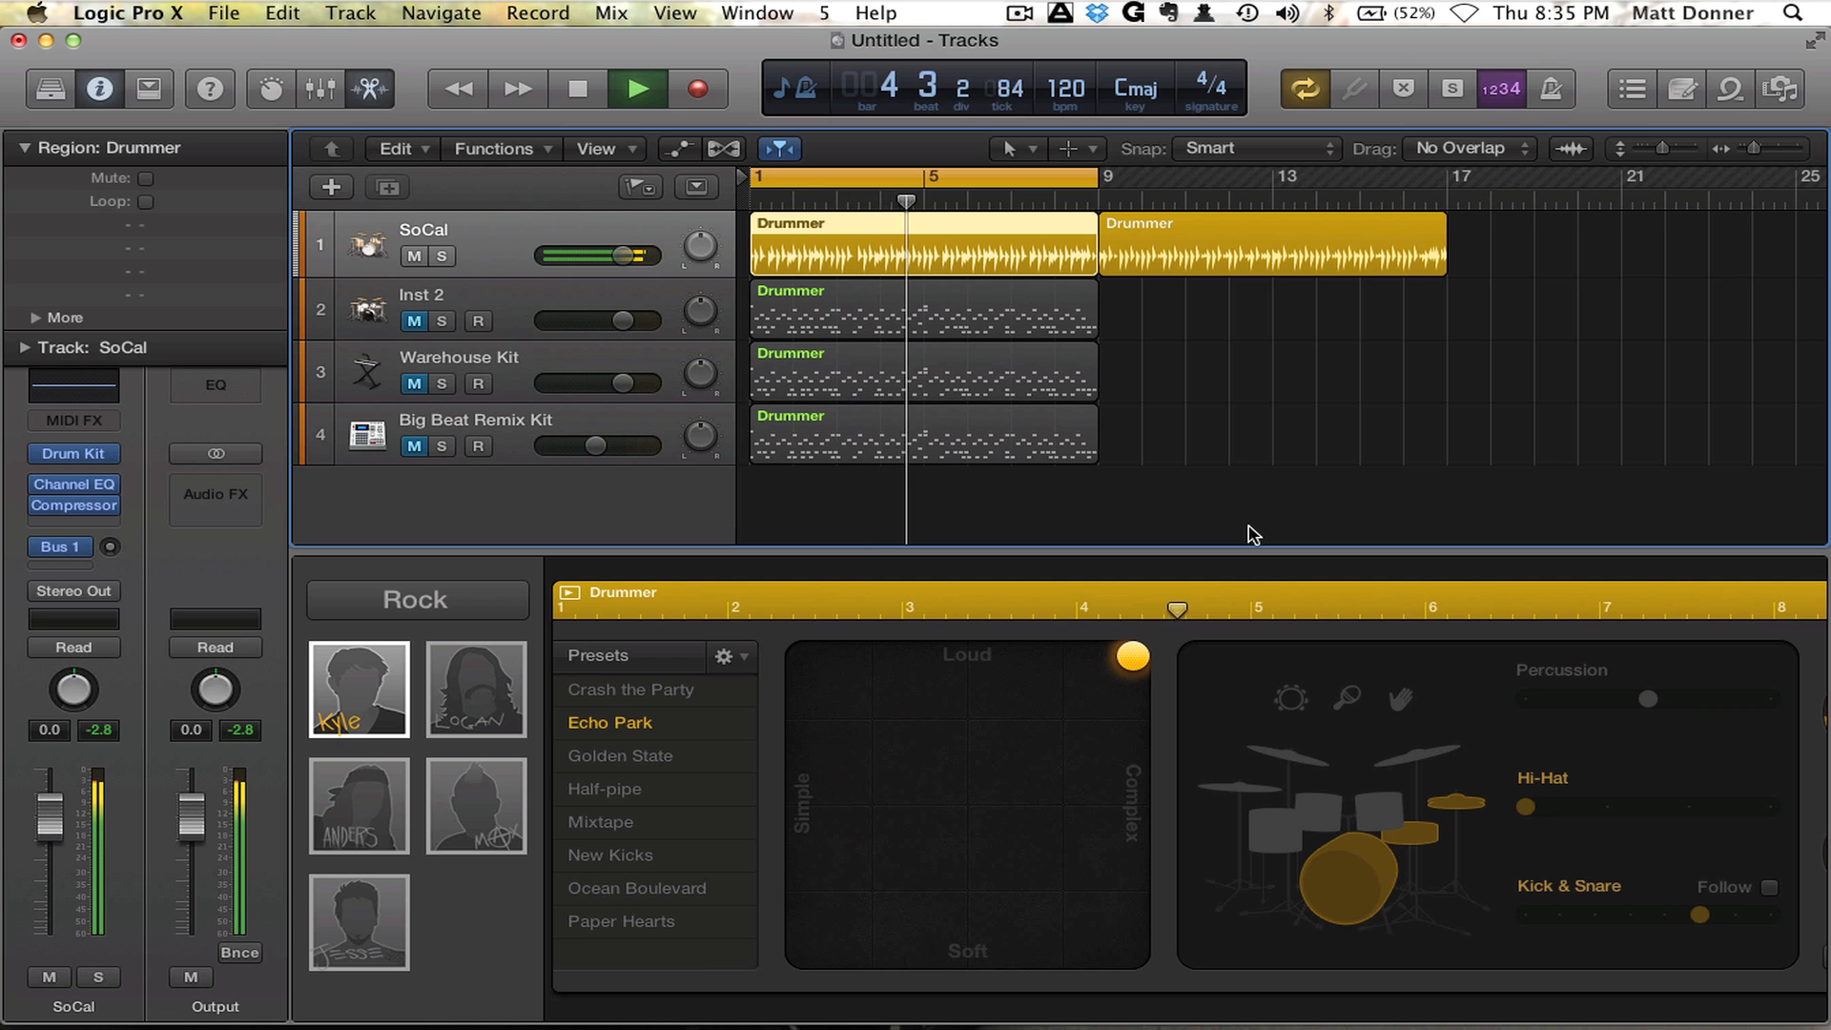
Step: Stop playback, split the first SoCal Drummer region at bar 8 with the Scissors tool, and return to the Pointer tool
{"action": "key", "text": "space"}
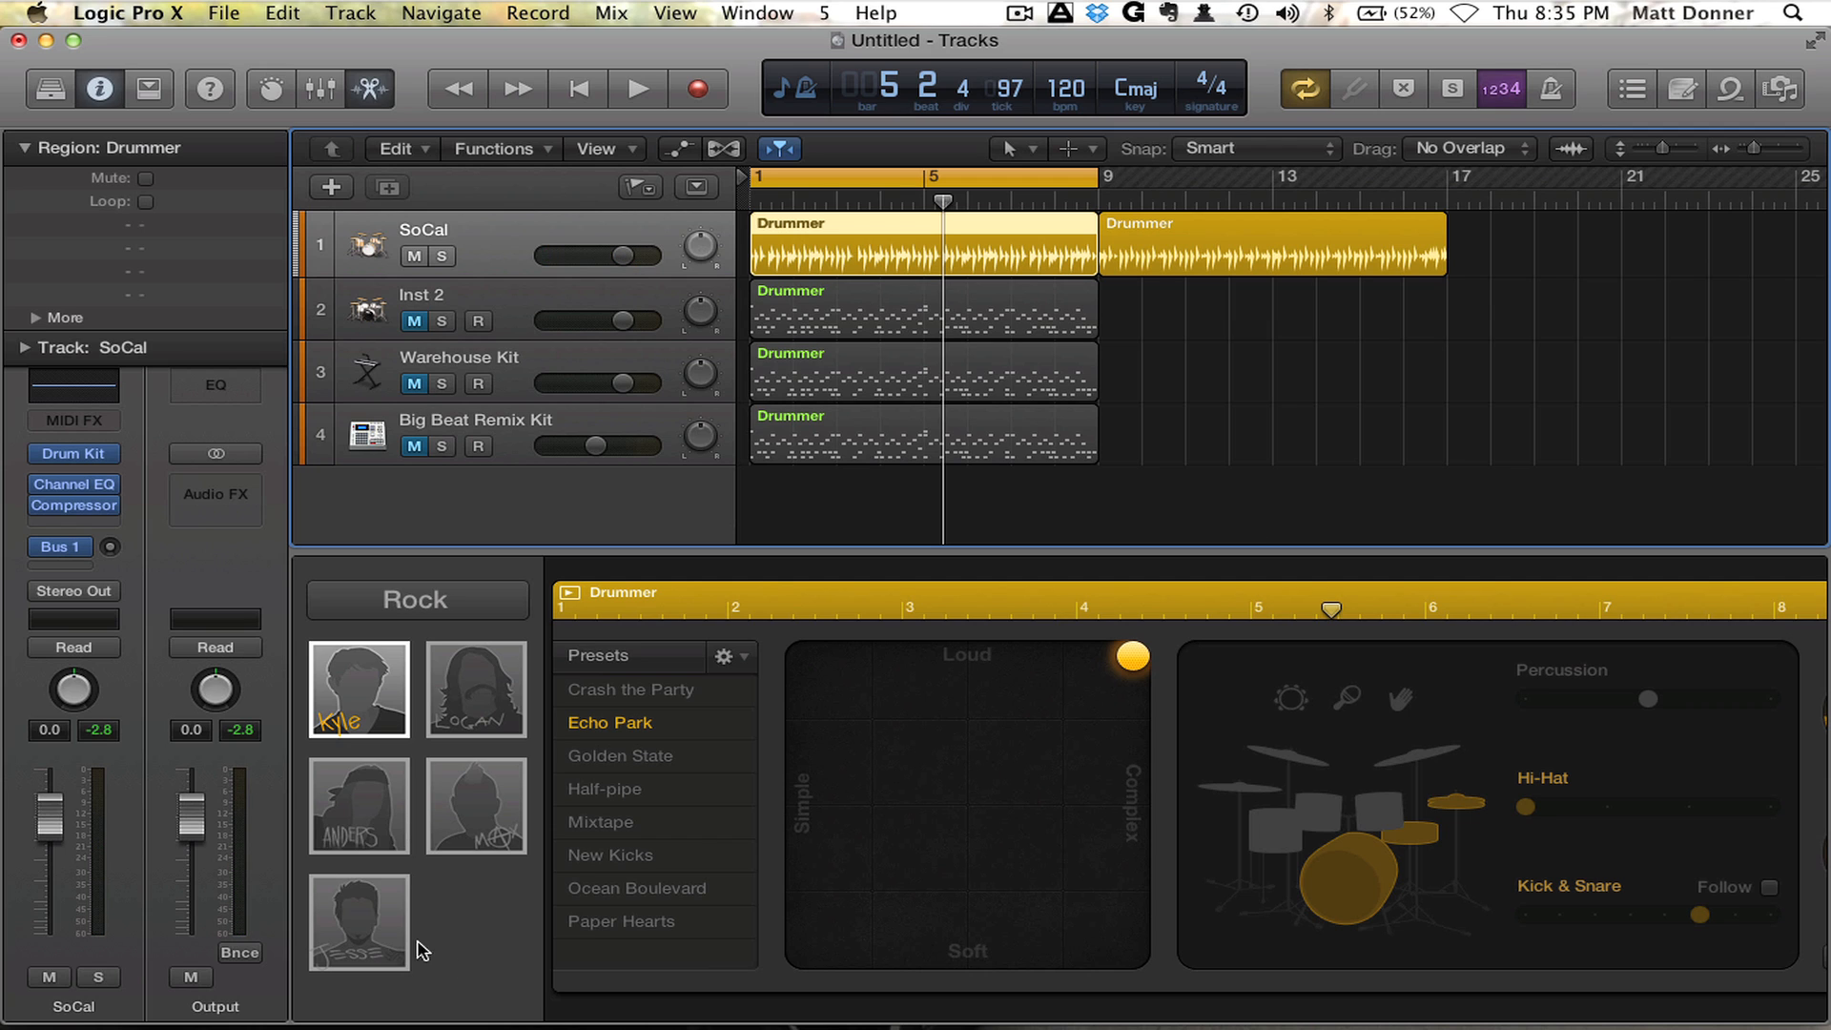
{"action": "mouse_move", "coordinate": [350, 817]}
{"action": "key", "text": "t"}
{"action": "key", "text": "i"}
{"action": "left_click", "coordinate": [1055, 260]}
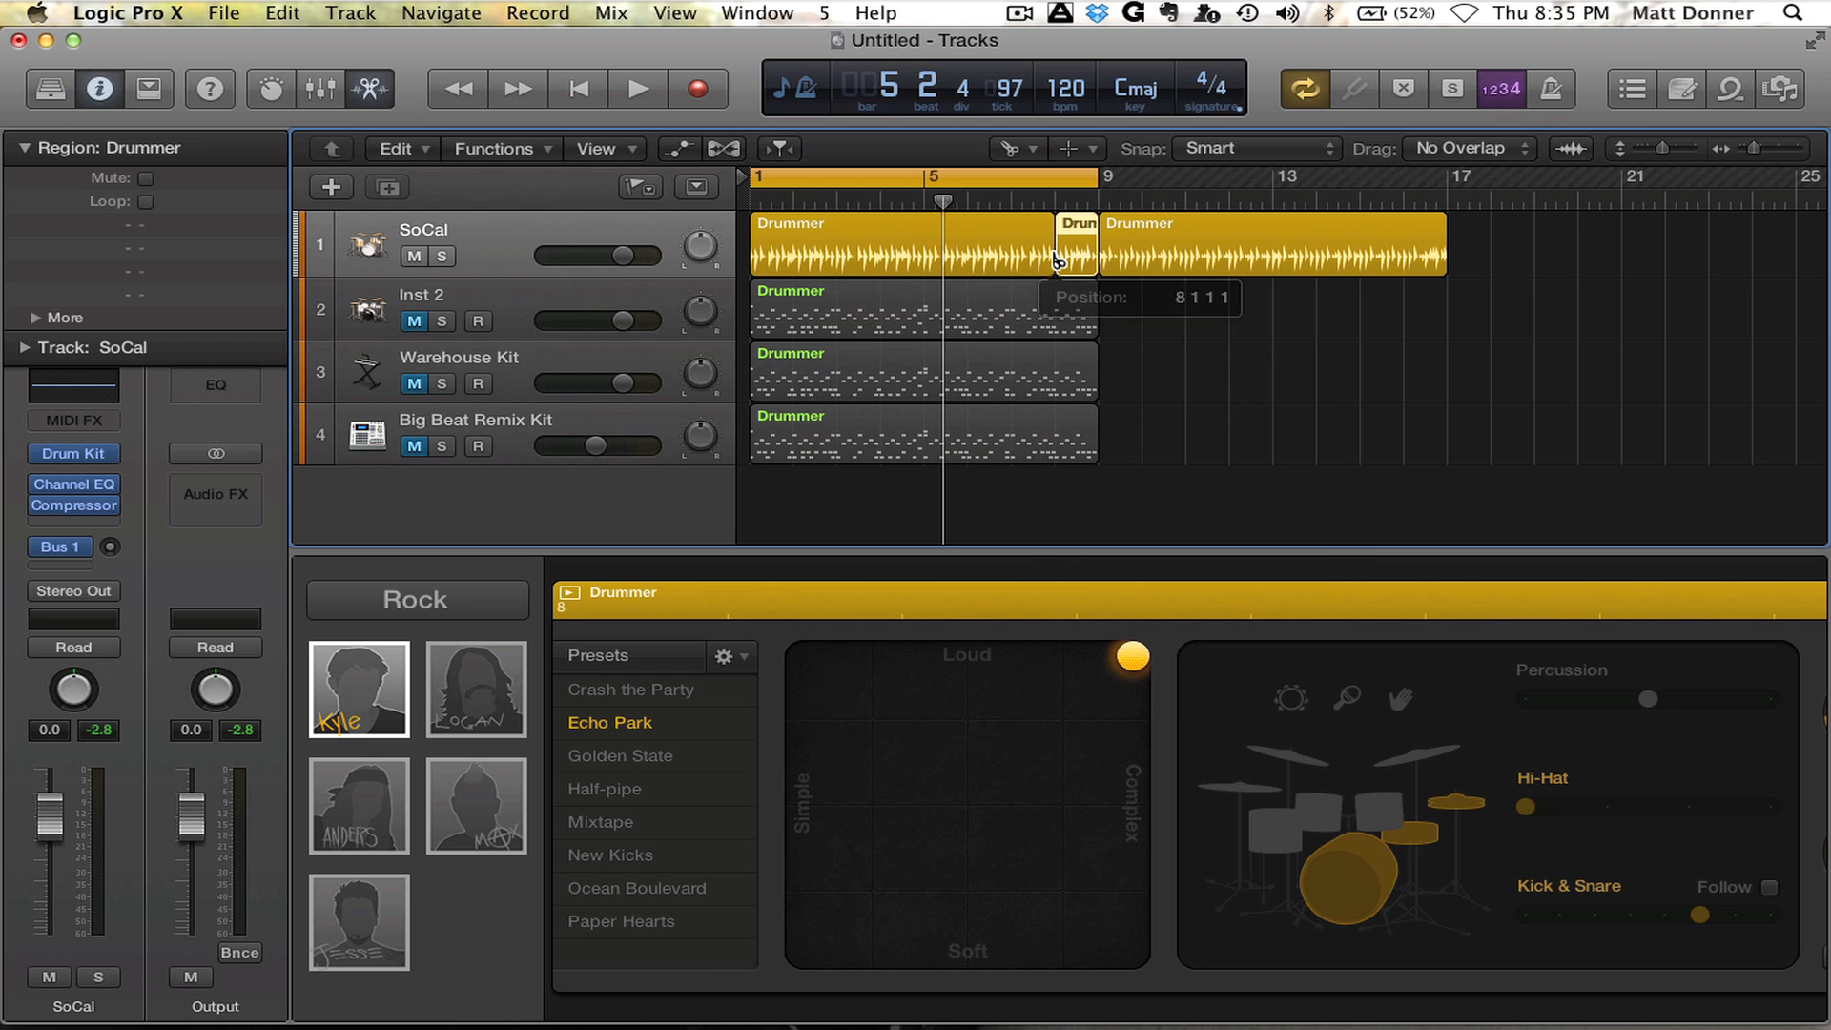
{"action": "key", "text": "t"}
{"action": "key", "text": "t"}
Step: Turn off cycle mode and play the SoCal track from bar 5 past bar 9 to hear the split-off region's fill
{"action": "left_click", "coordinate": [1017, 176]}
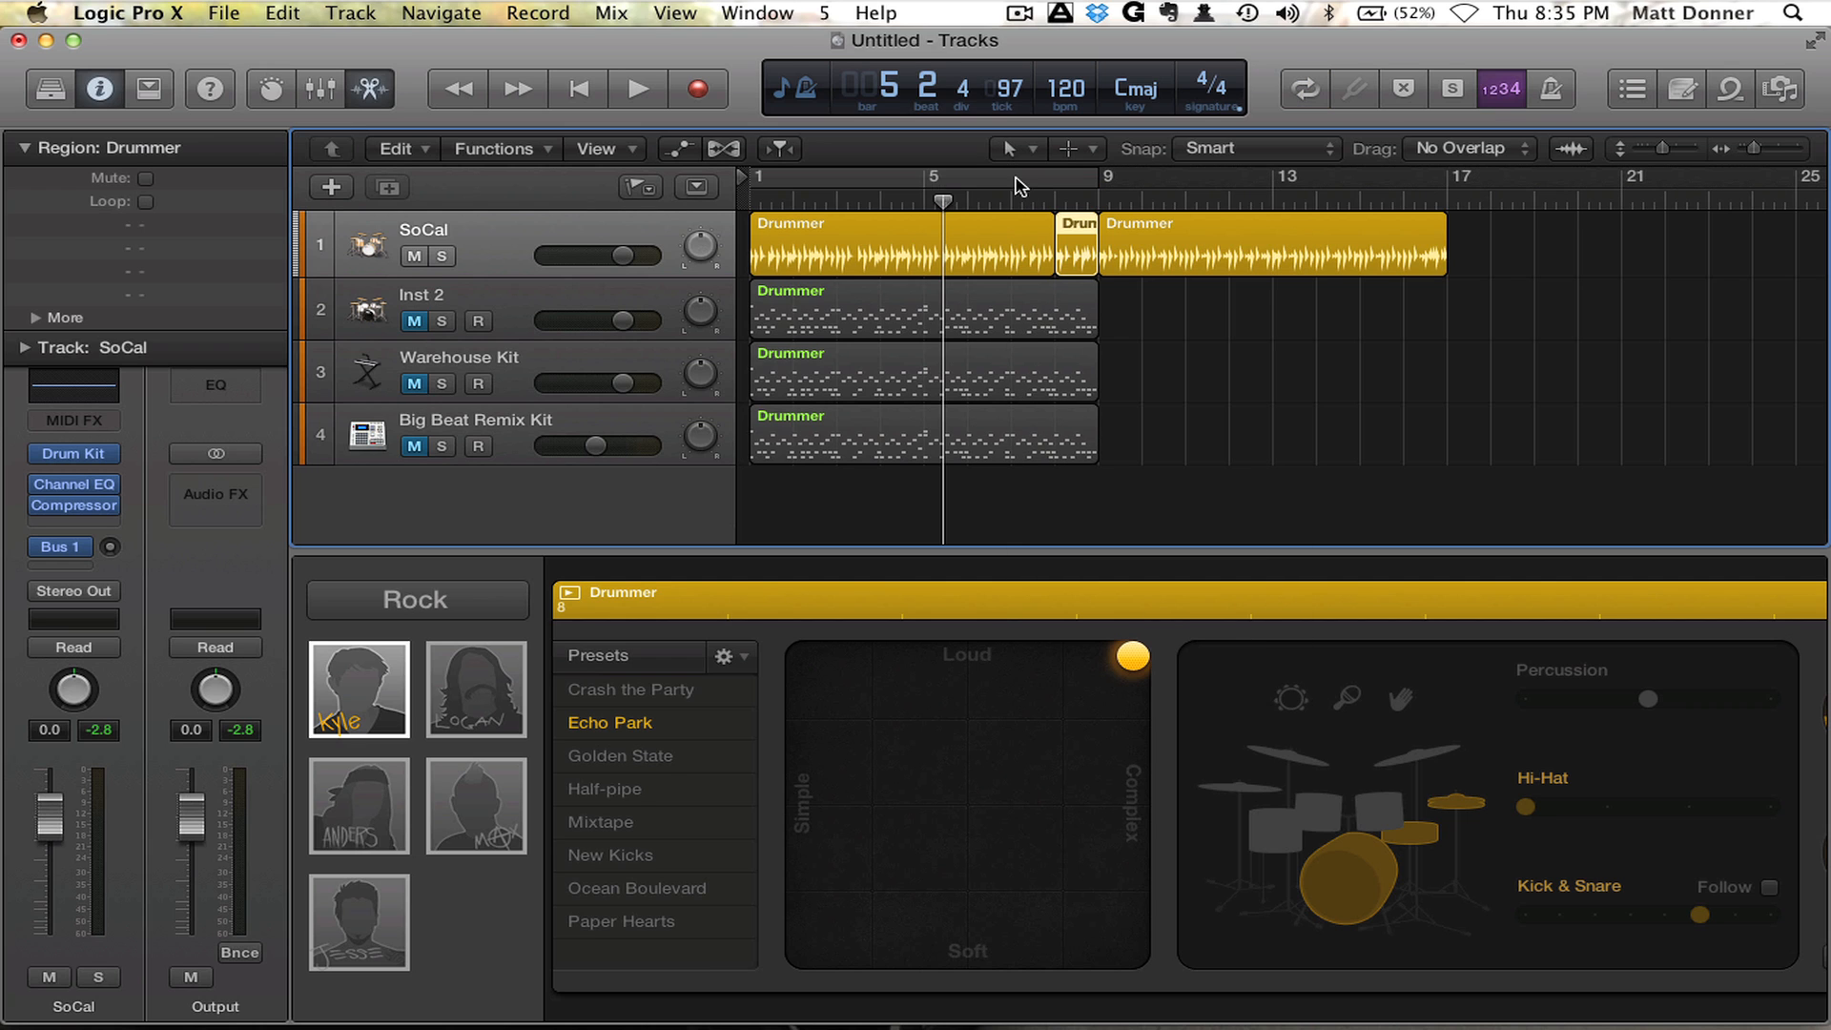
{"action": "left_click", "coordinate": [925, 203]}
{"action": "key", "text": "space"}
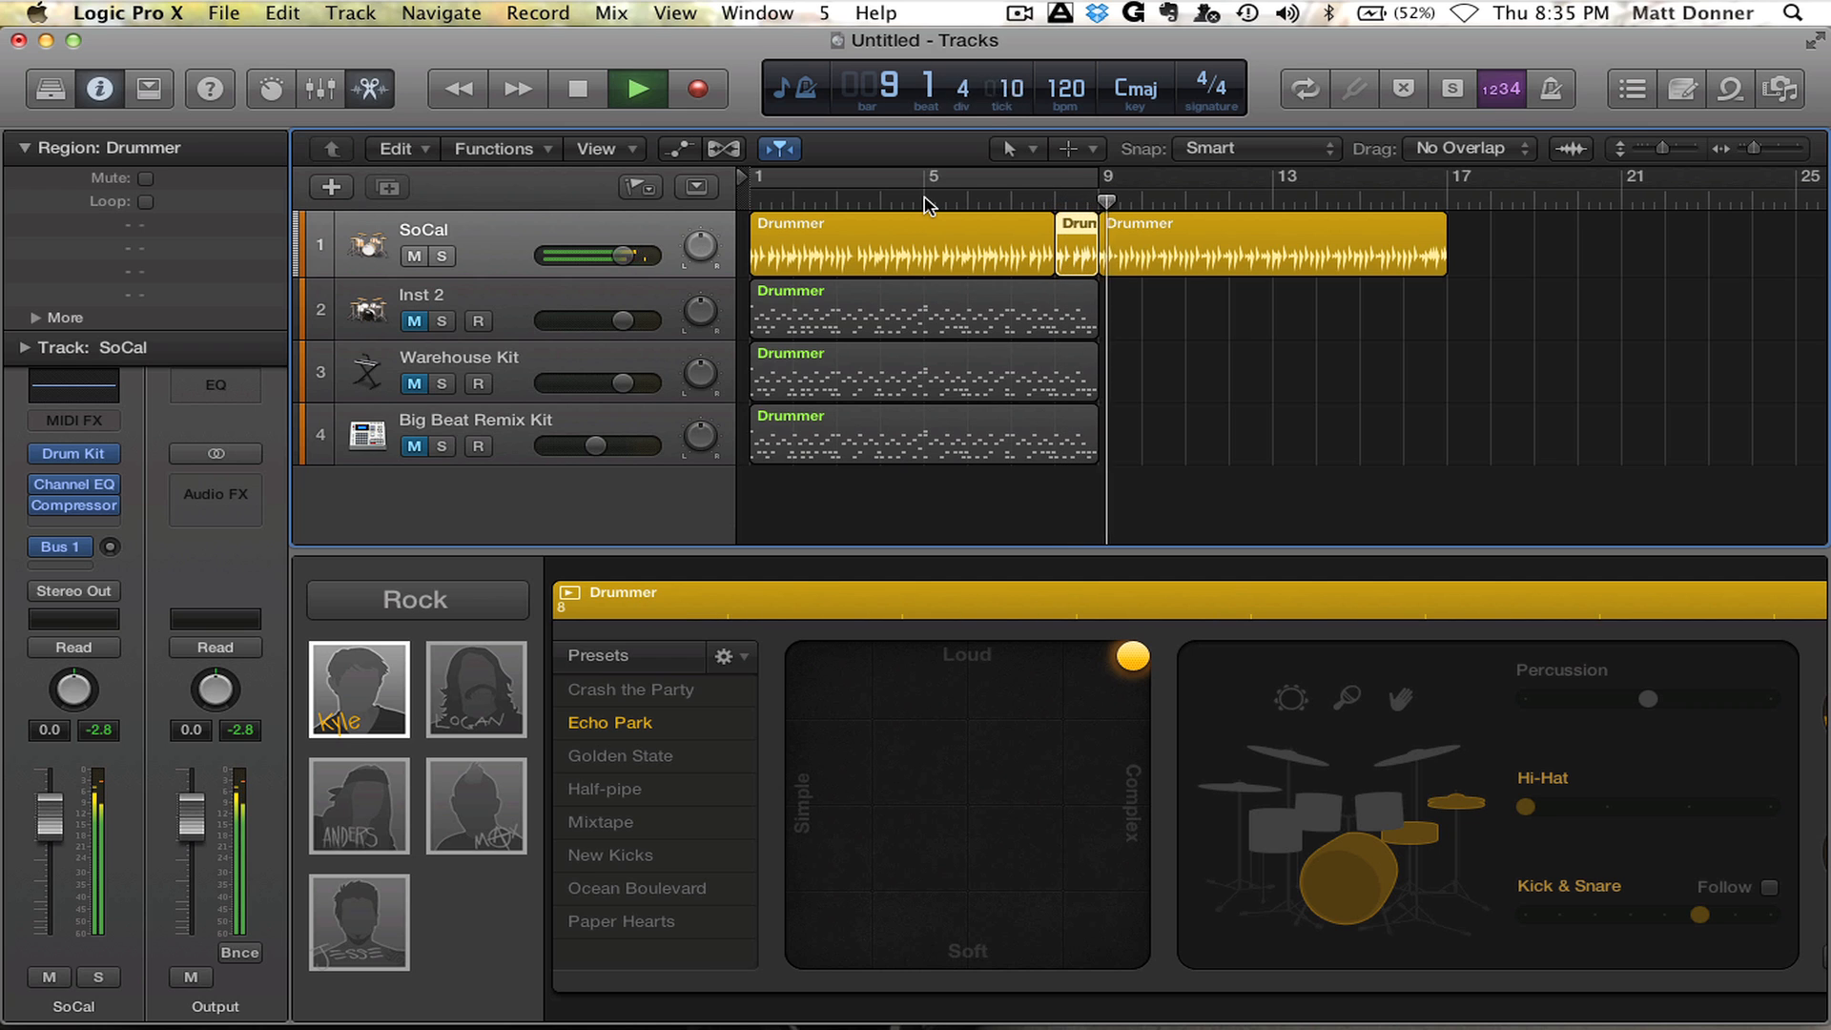
{"action": "key", "text": "space"}
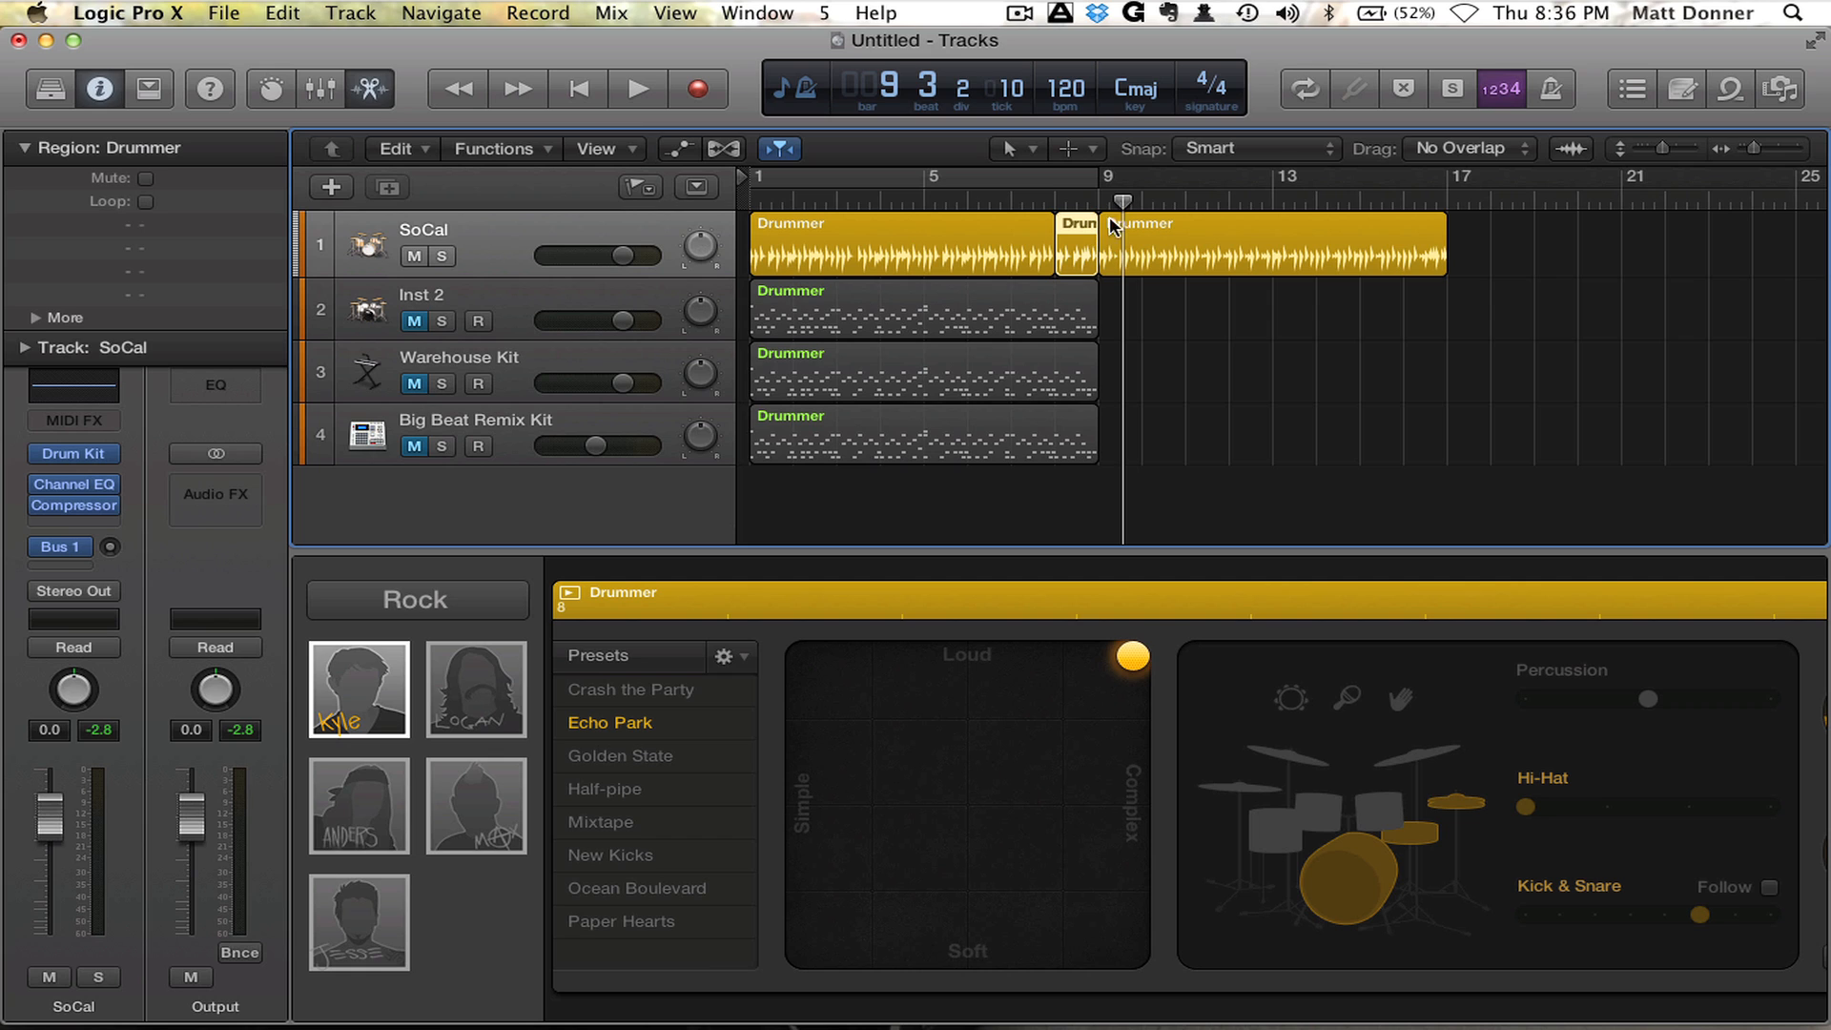
Step: Undo the region split at bar 8 and turn cycle mode back on for bars 1 to 9
{"action": "key", "text": "super+z"}
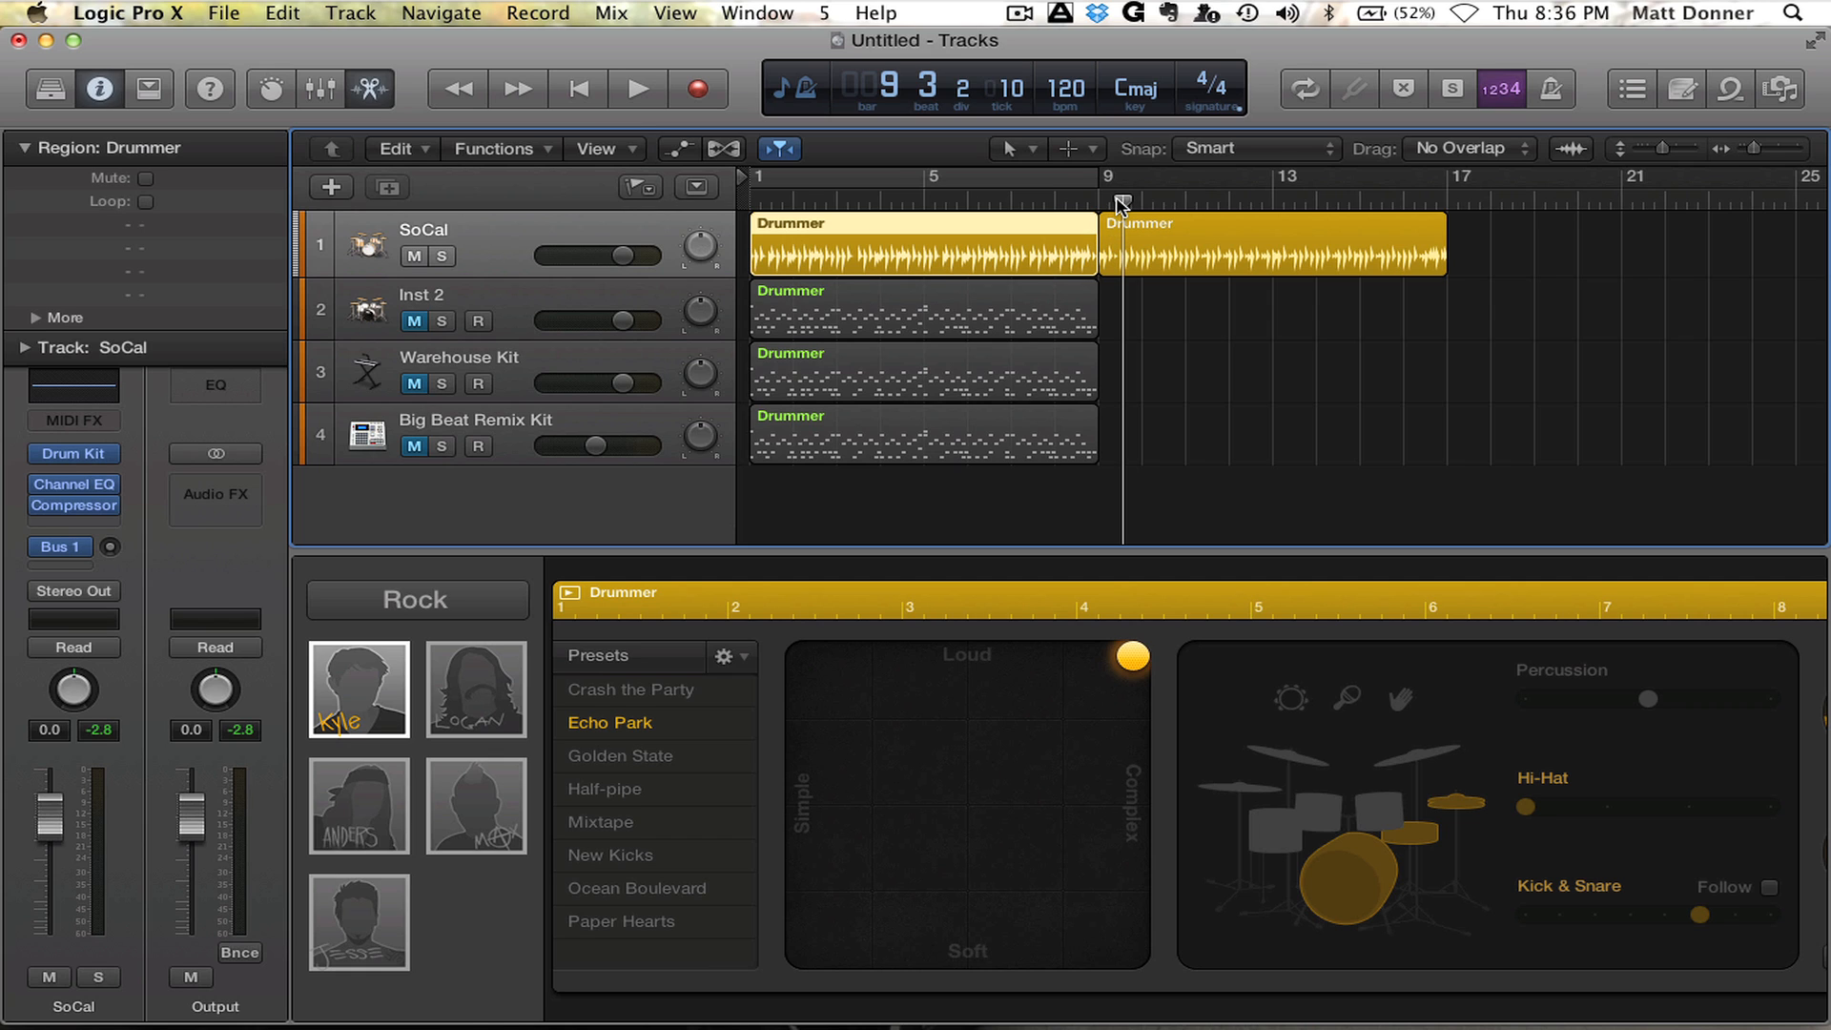
{"action": "left_click", "coordinate": [1061, 177]}
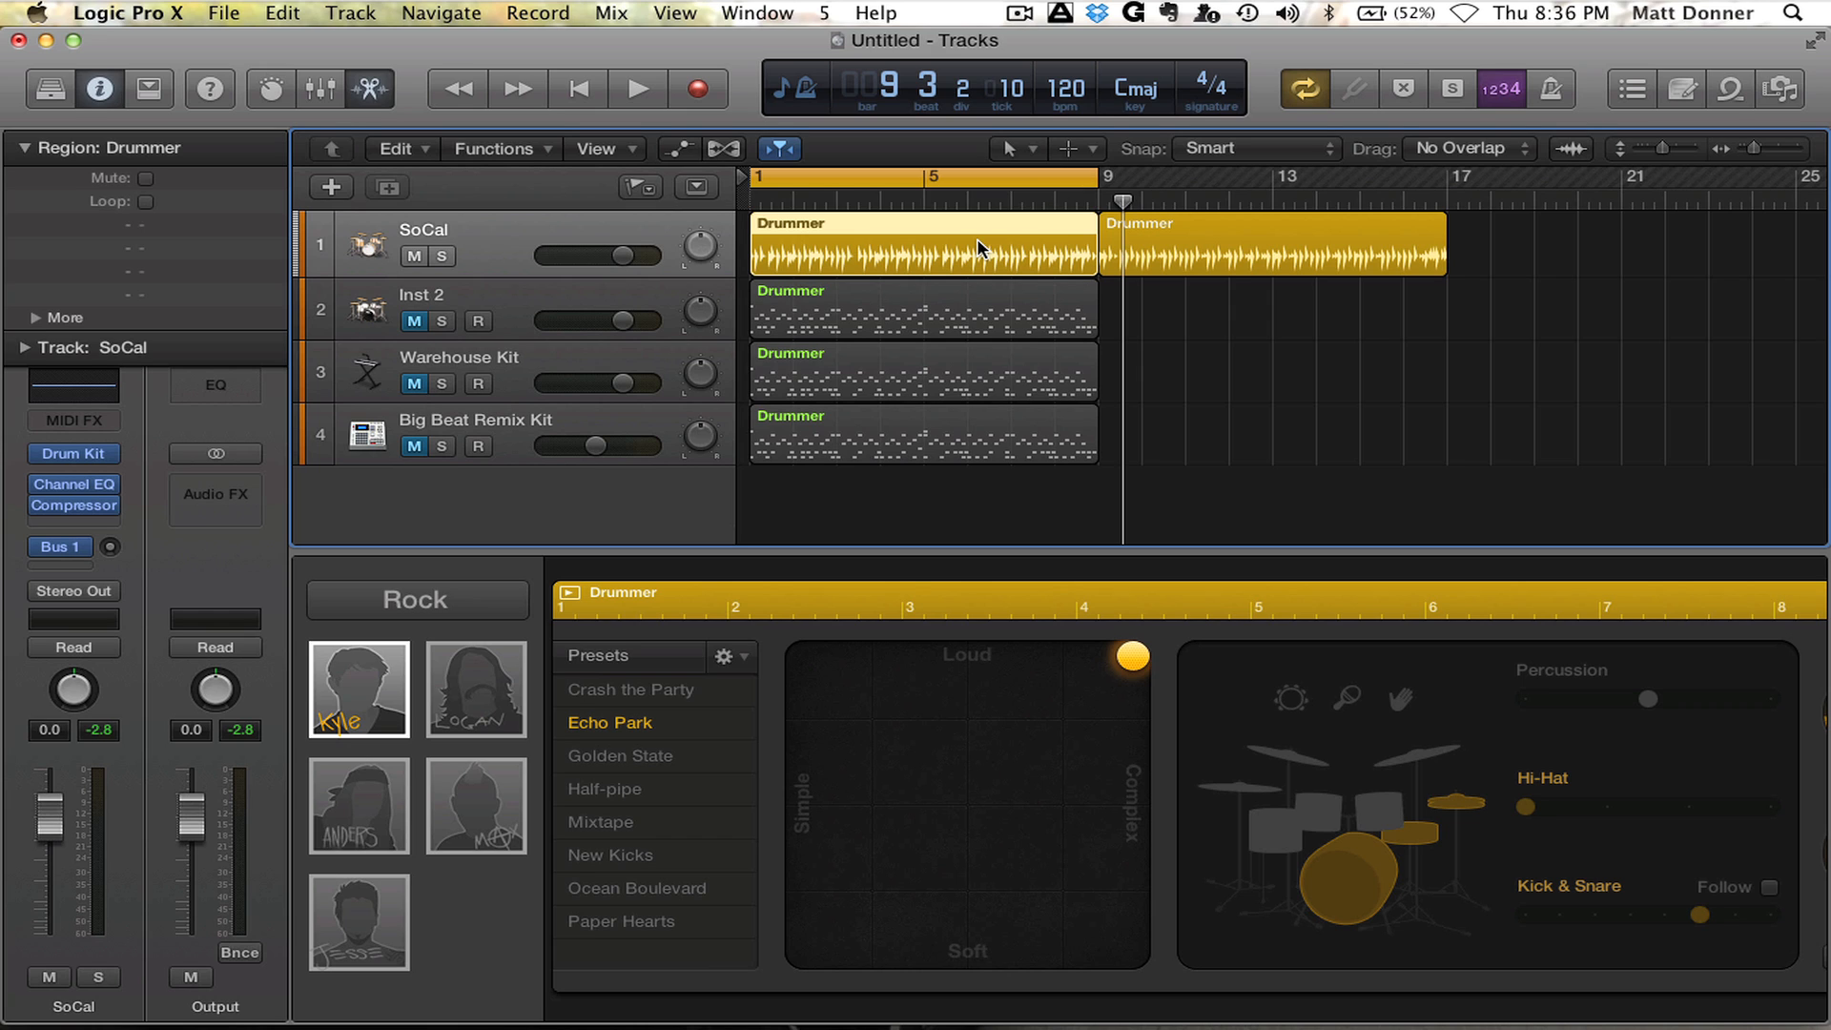
Step: Move the first Drummer region's XY pad puck near the middle on the Simple side, and delete the second SoCal Drummer region
{"action": "left_click_drag", "start_coordinate": [1134, 656], "coordinate": [906, 805]}
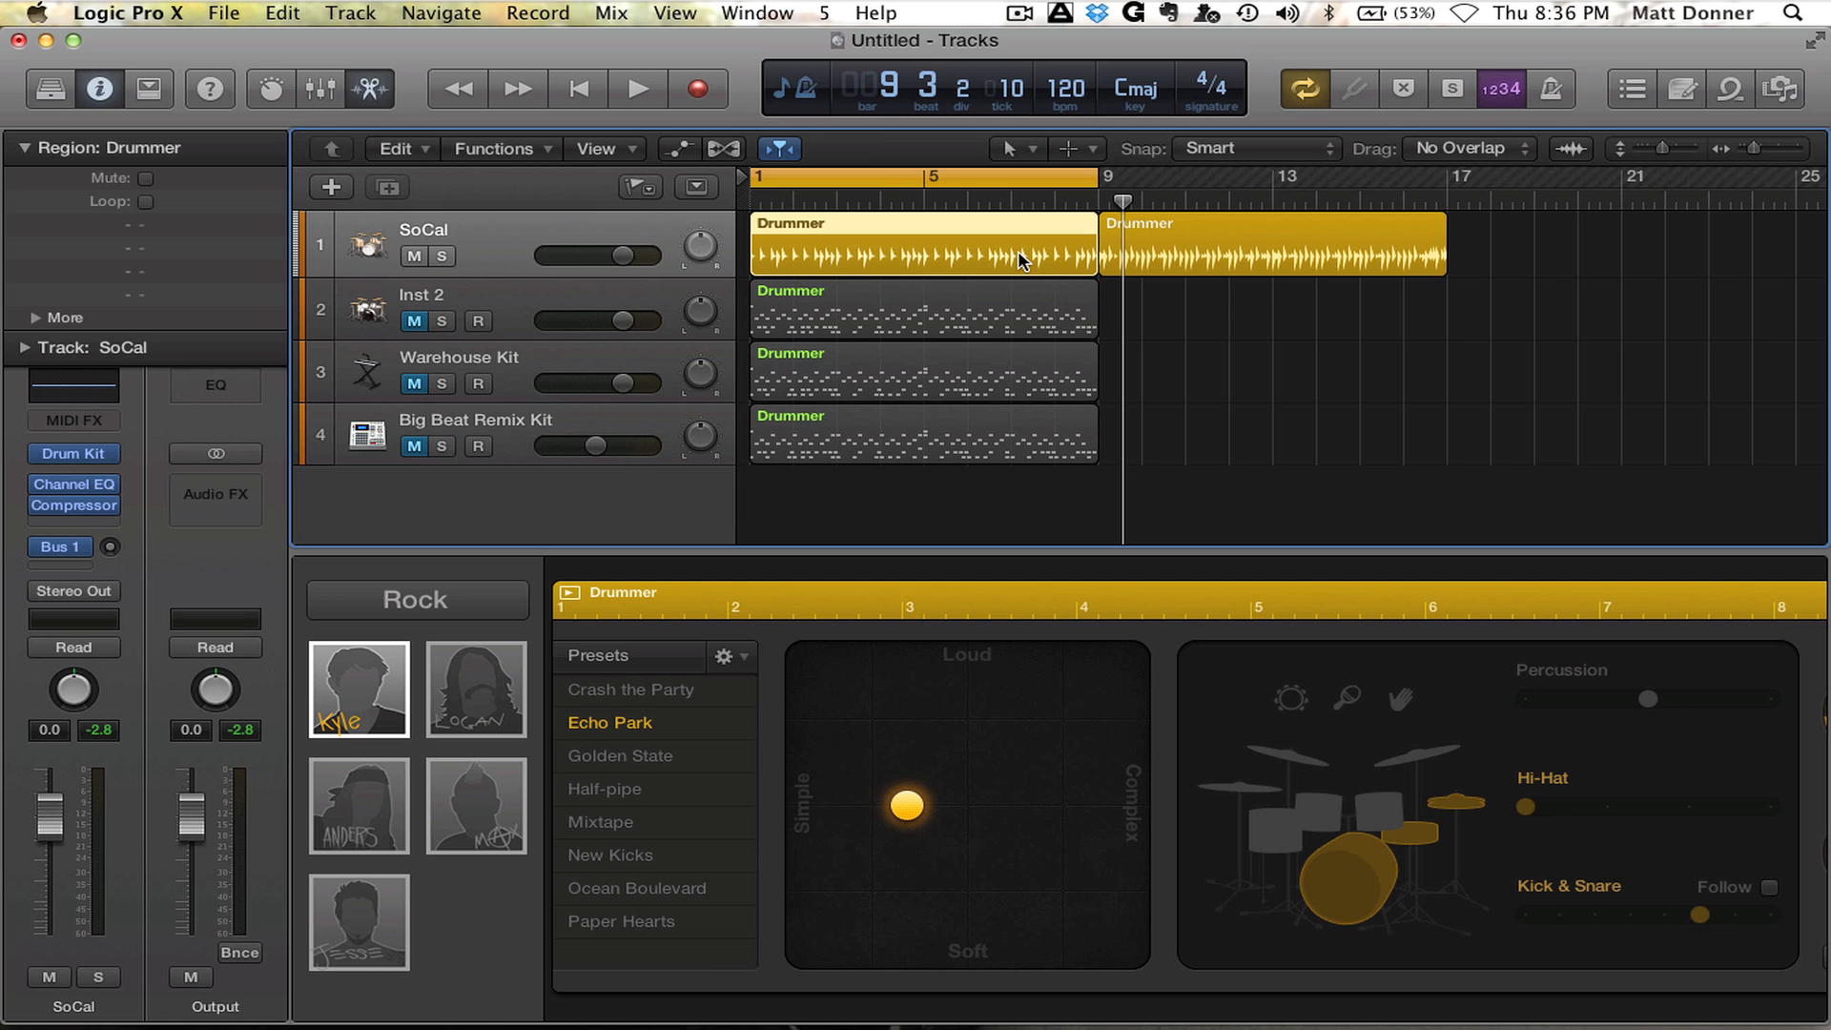
{"action": "left_click", "coordinate": [1176, 240]}
{"action": "key", "text": "Delete"}
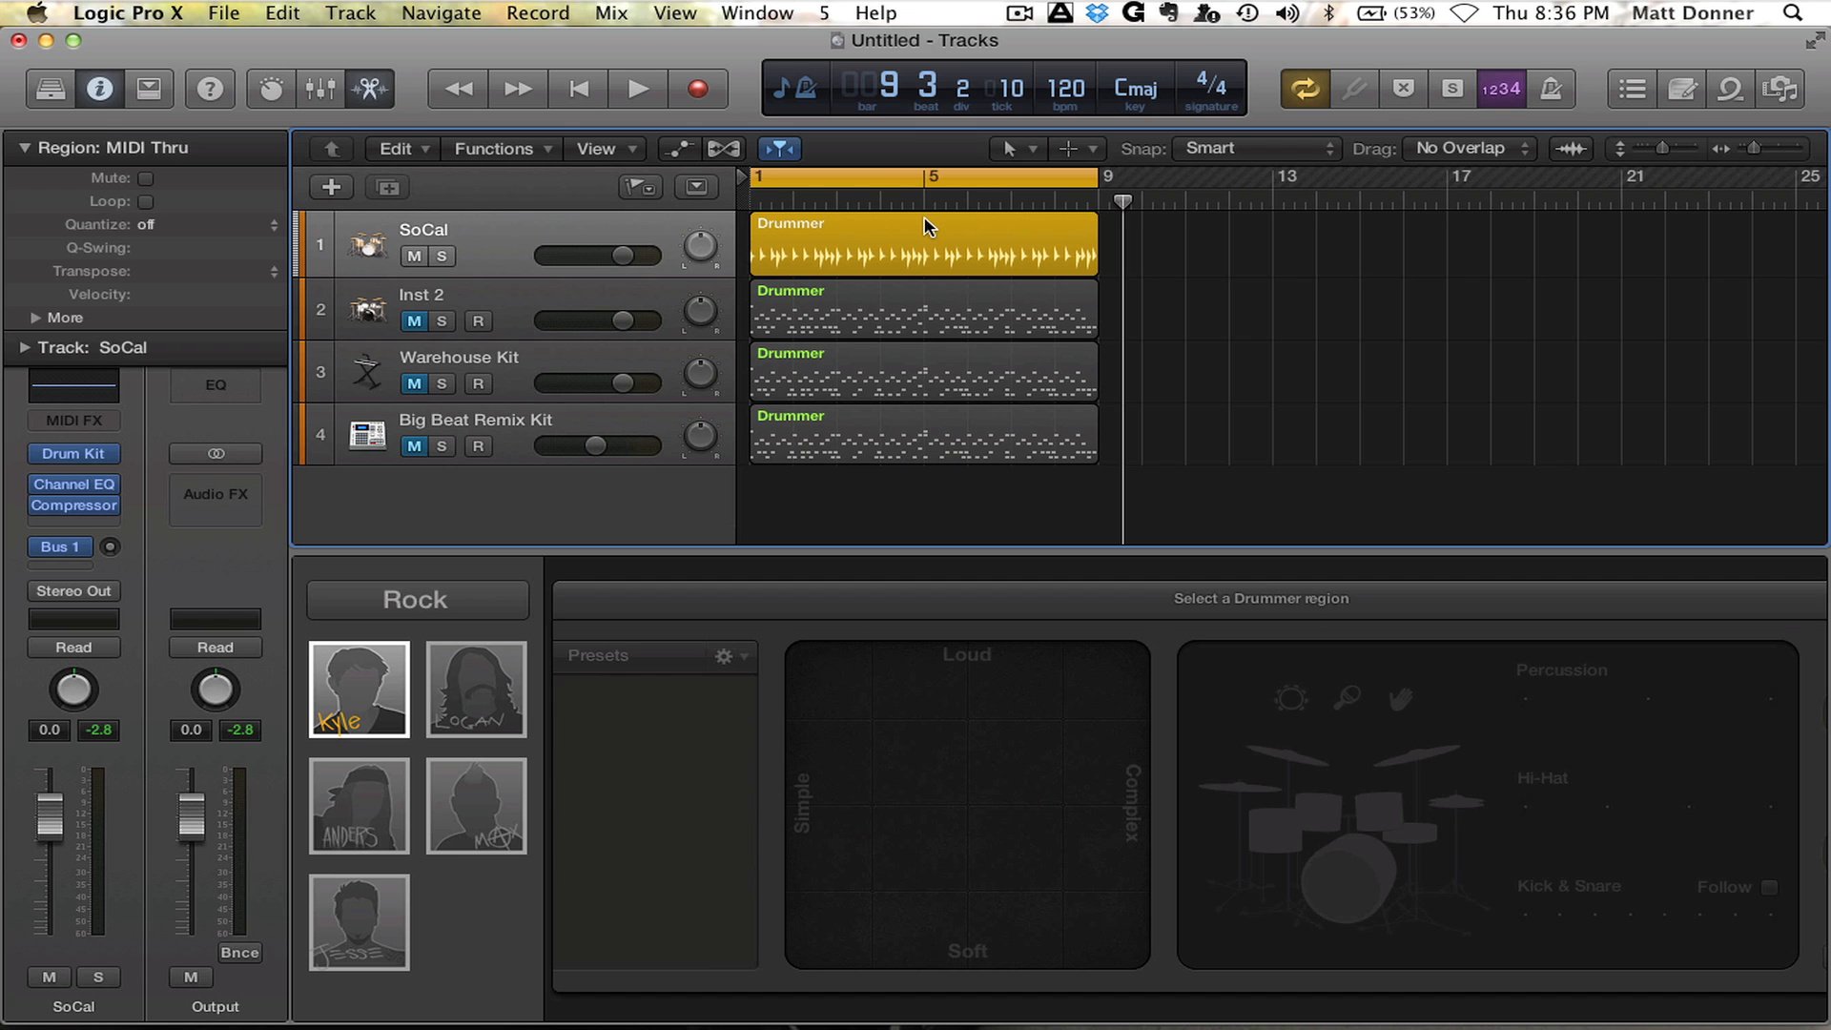
Step: Apply the New Kicks preset to the remaining SoCal Drummer region and listen to it
{"action": "left_click", "coordinate": [924, 227]}
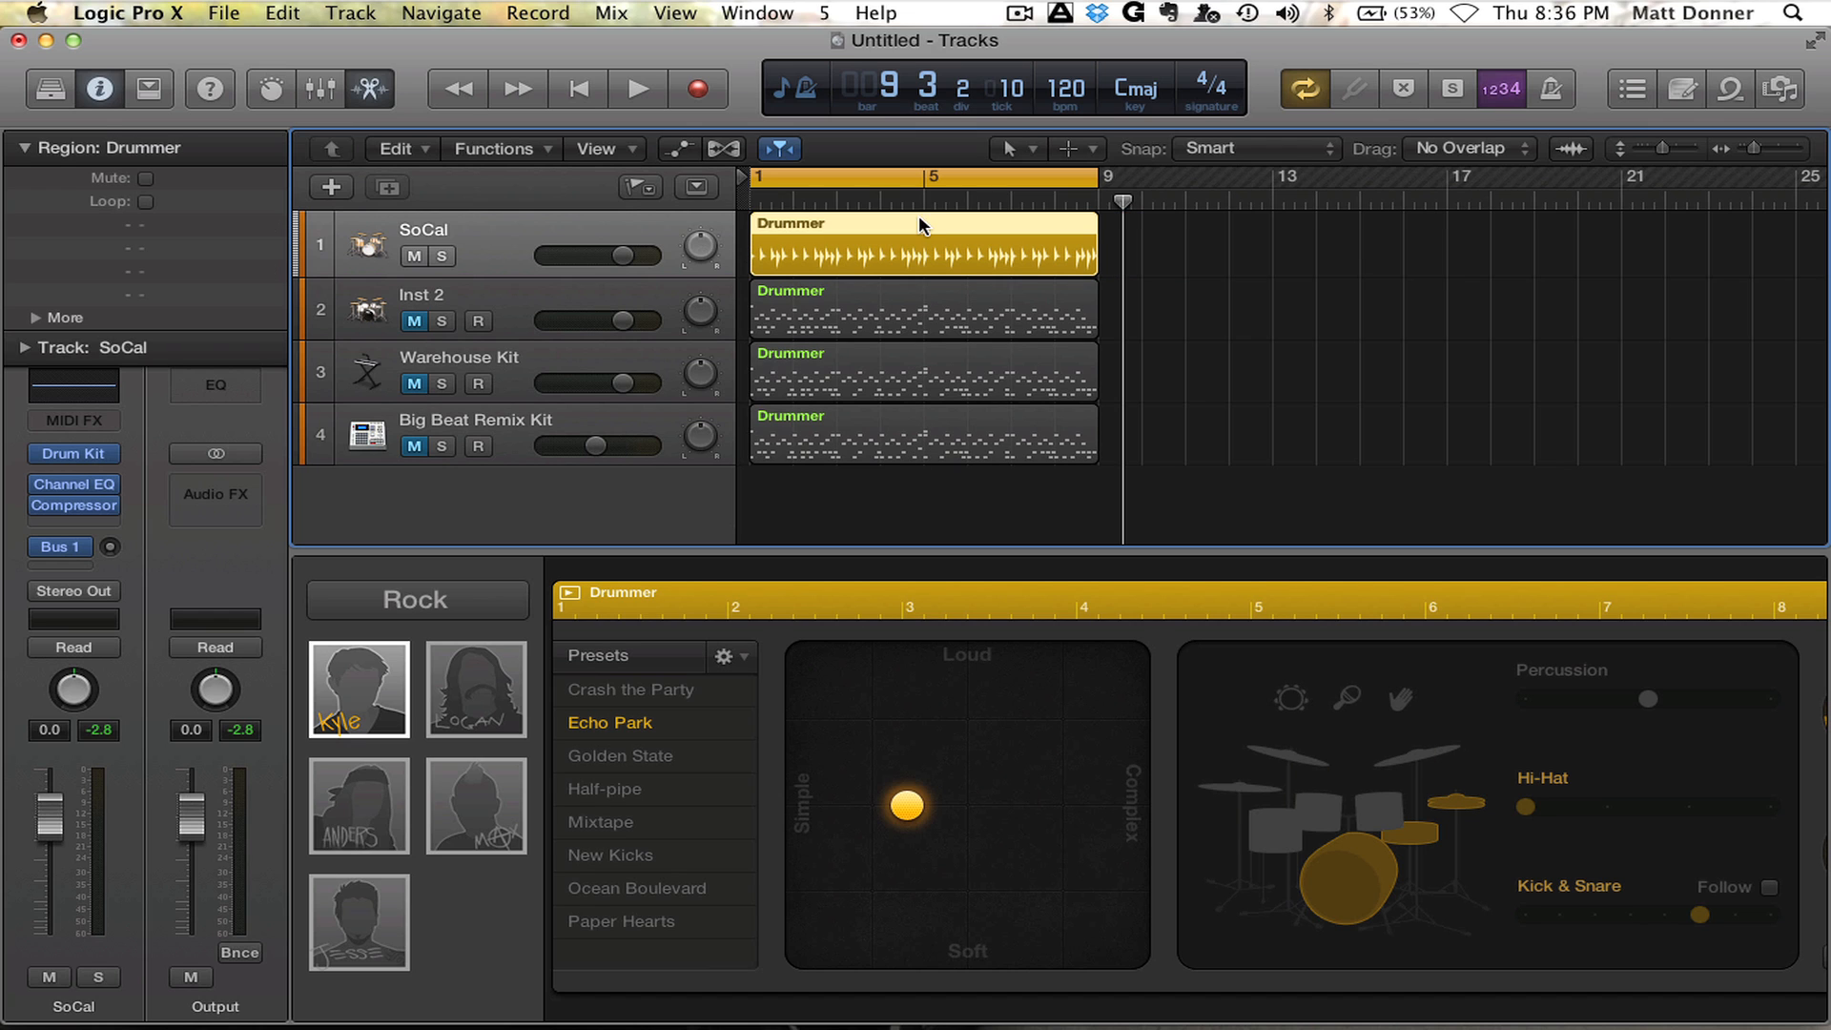
{"action": "left_click", "coordinate": [631, 858]}
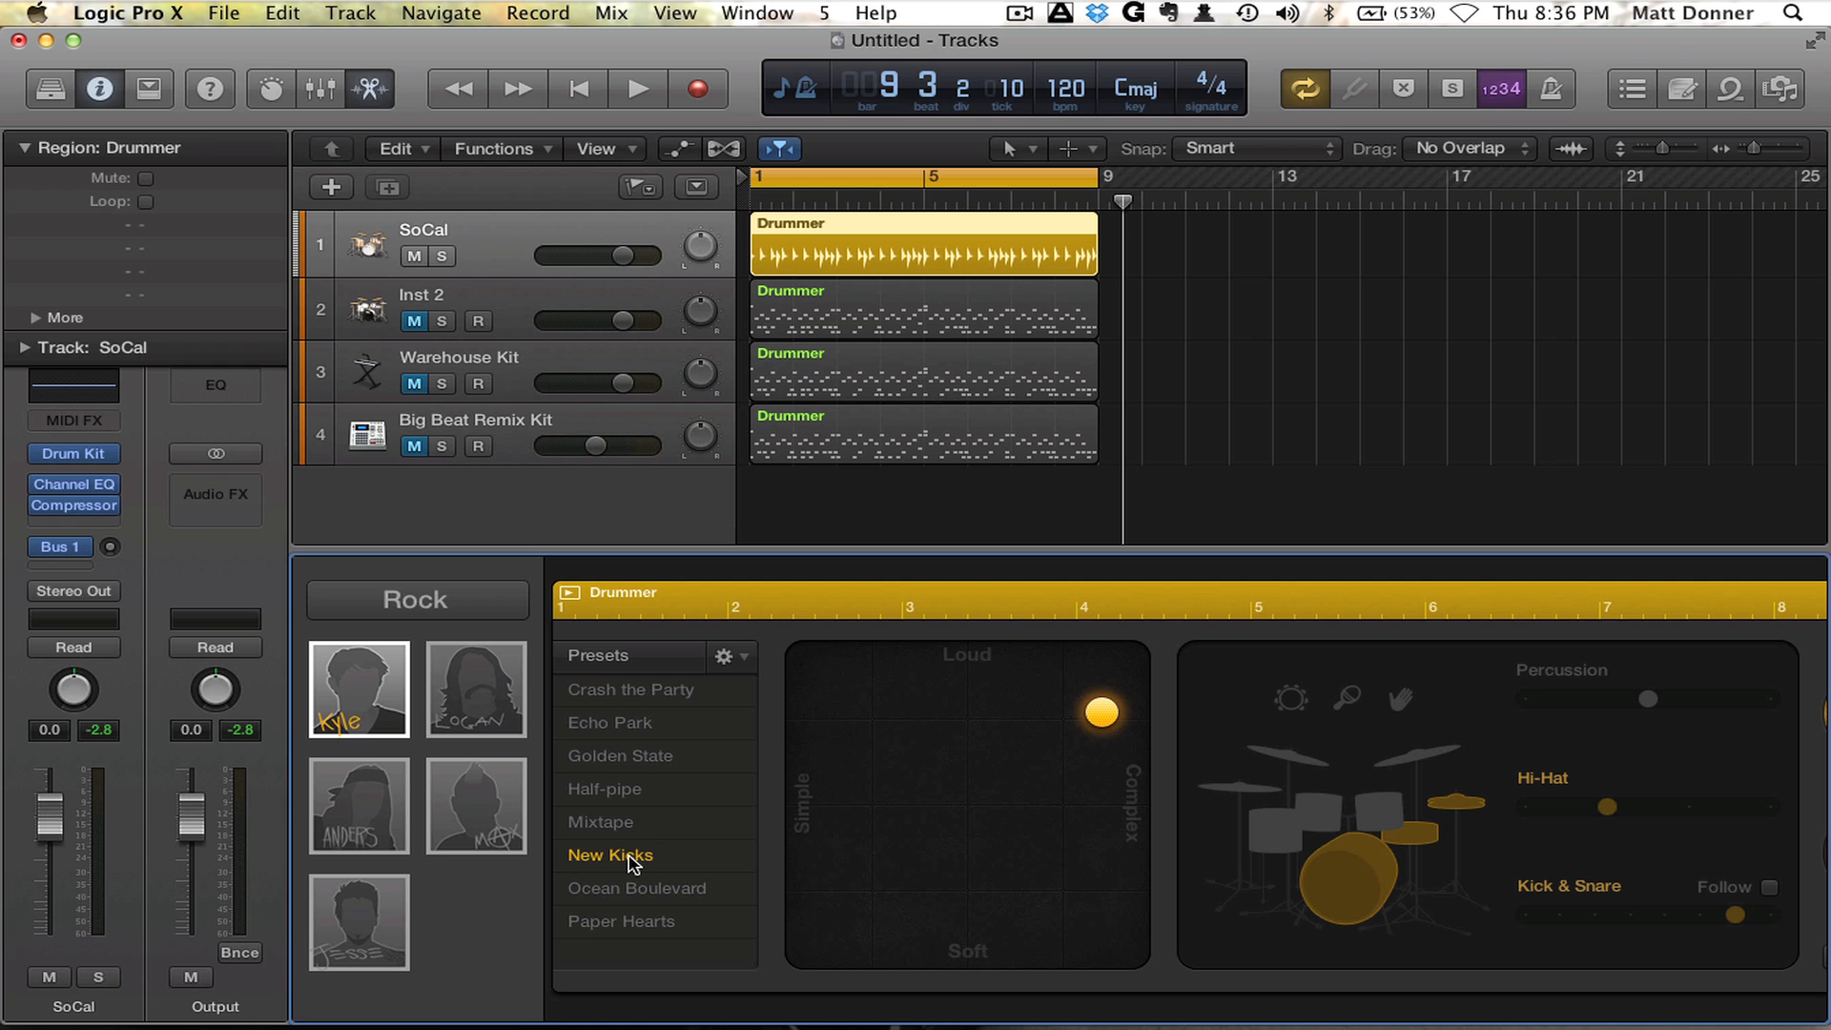
{"action": "key", "text": "space"}
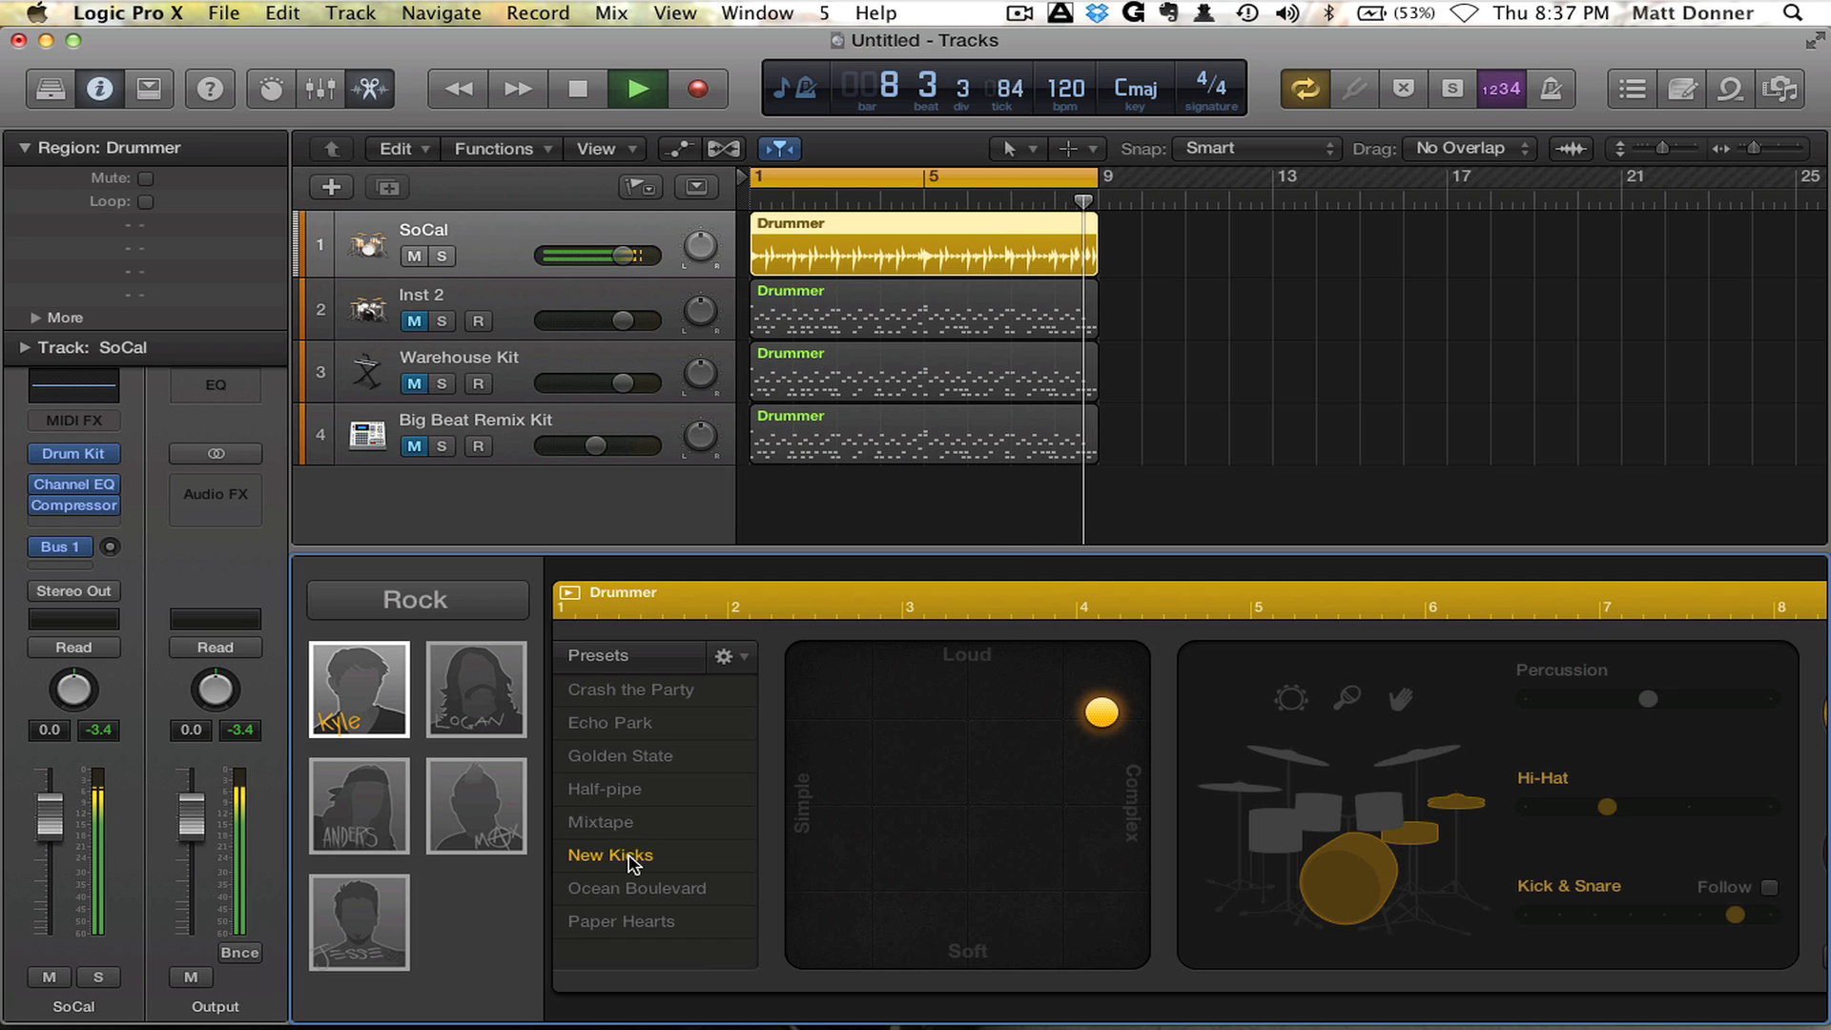
{"action": "key", "text": "space"}
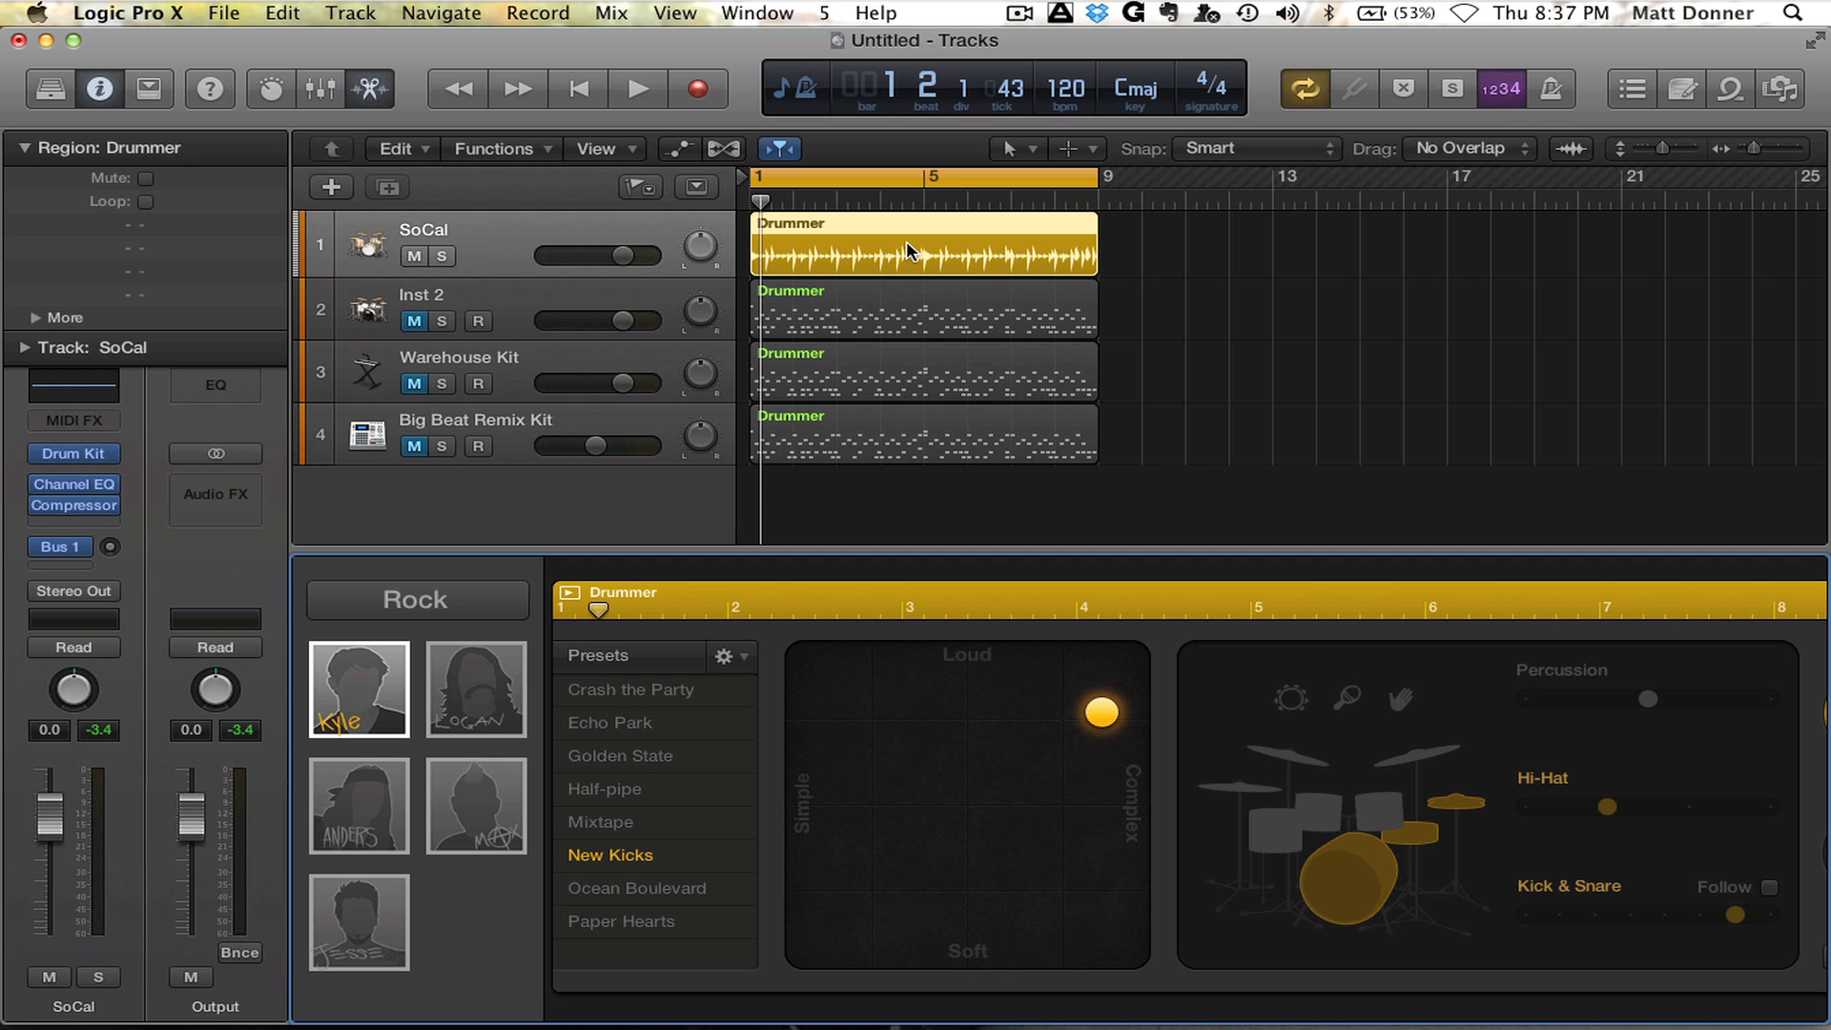
Step: Copy the SoCal Drummer region to bar 9 on its own track and as a MIDI region on the Inst 2 track
{"action": "left_click_drag", "start_coordinate": [906, 241], "coordinate": [1267, 370]}
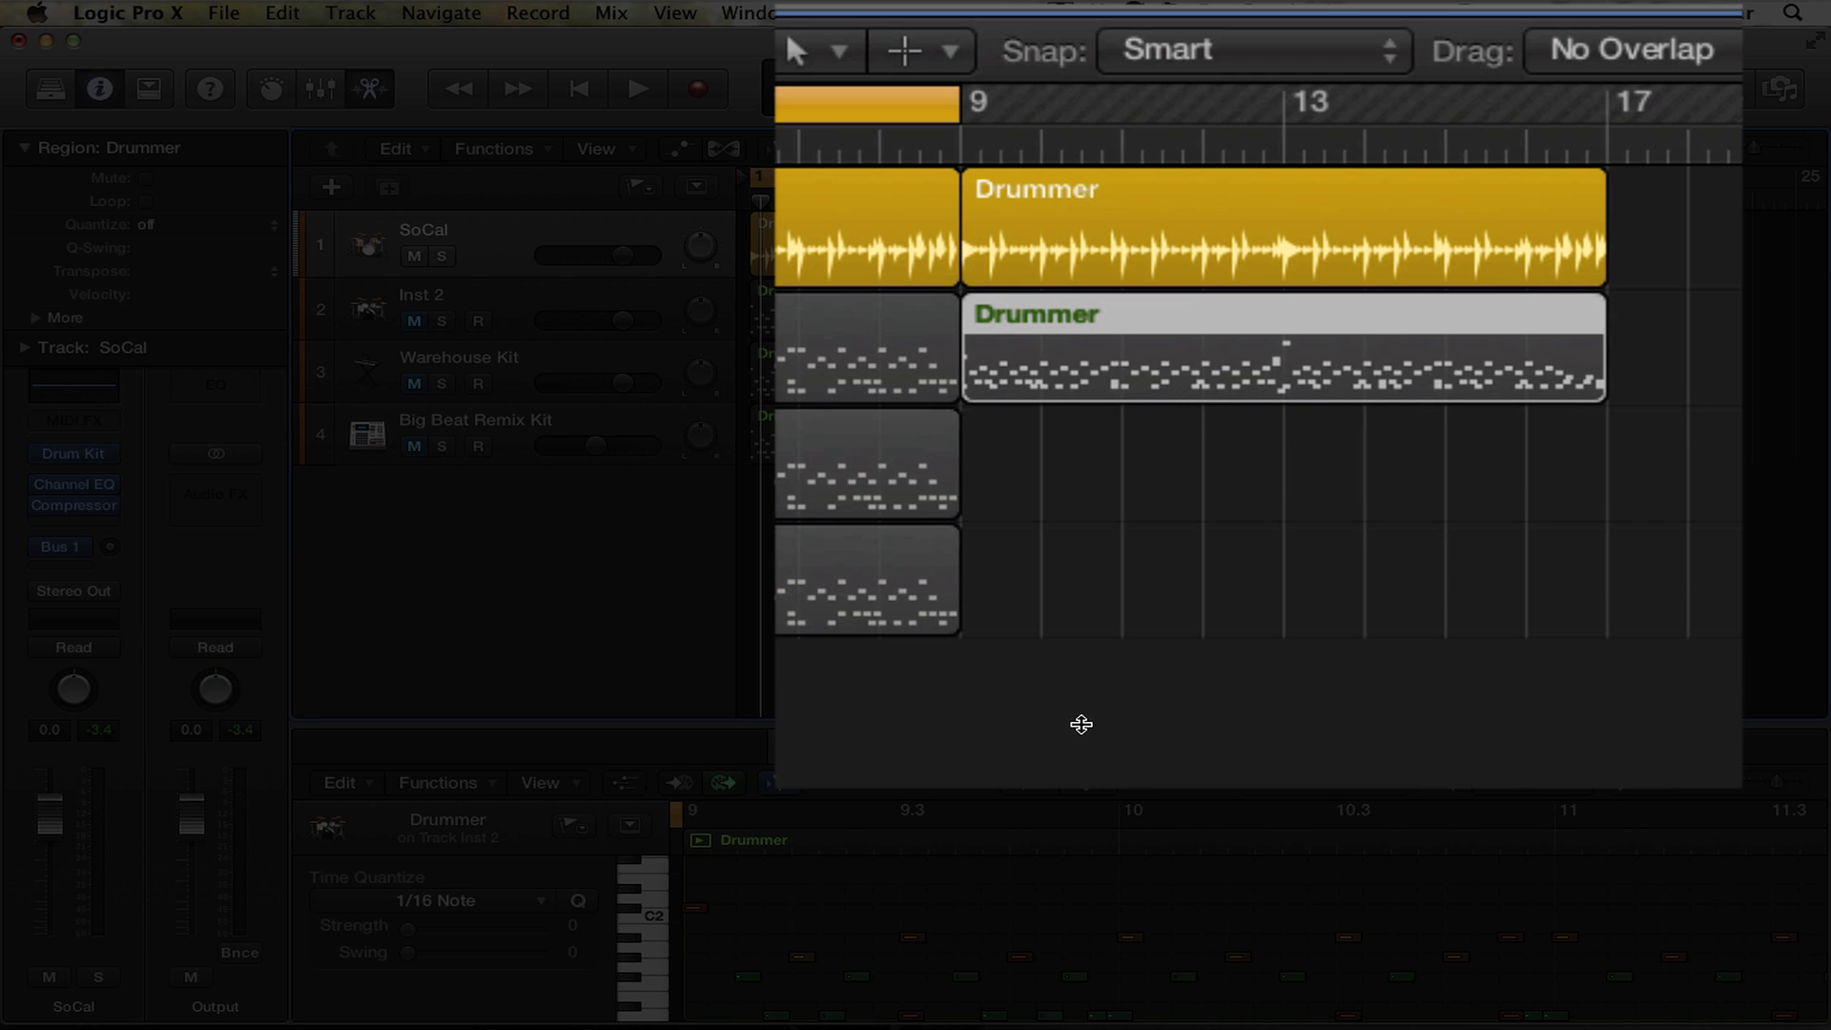
{"action": "left_click_drag", "start_coordinate": [948, 722], "coordinate": [948, 693]}
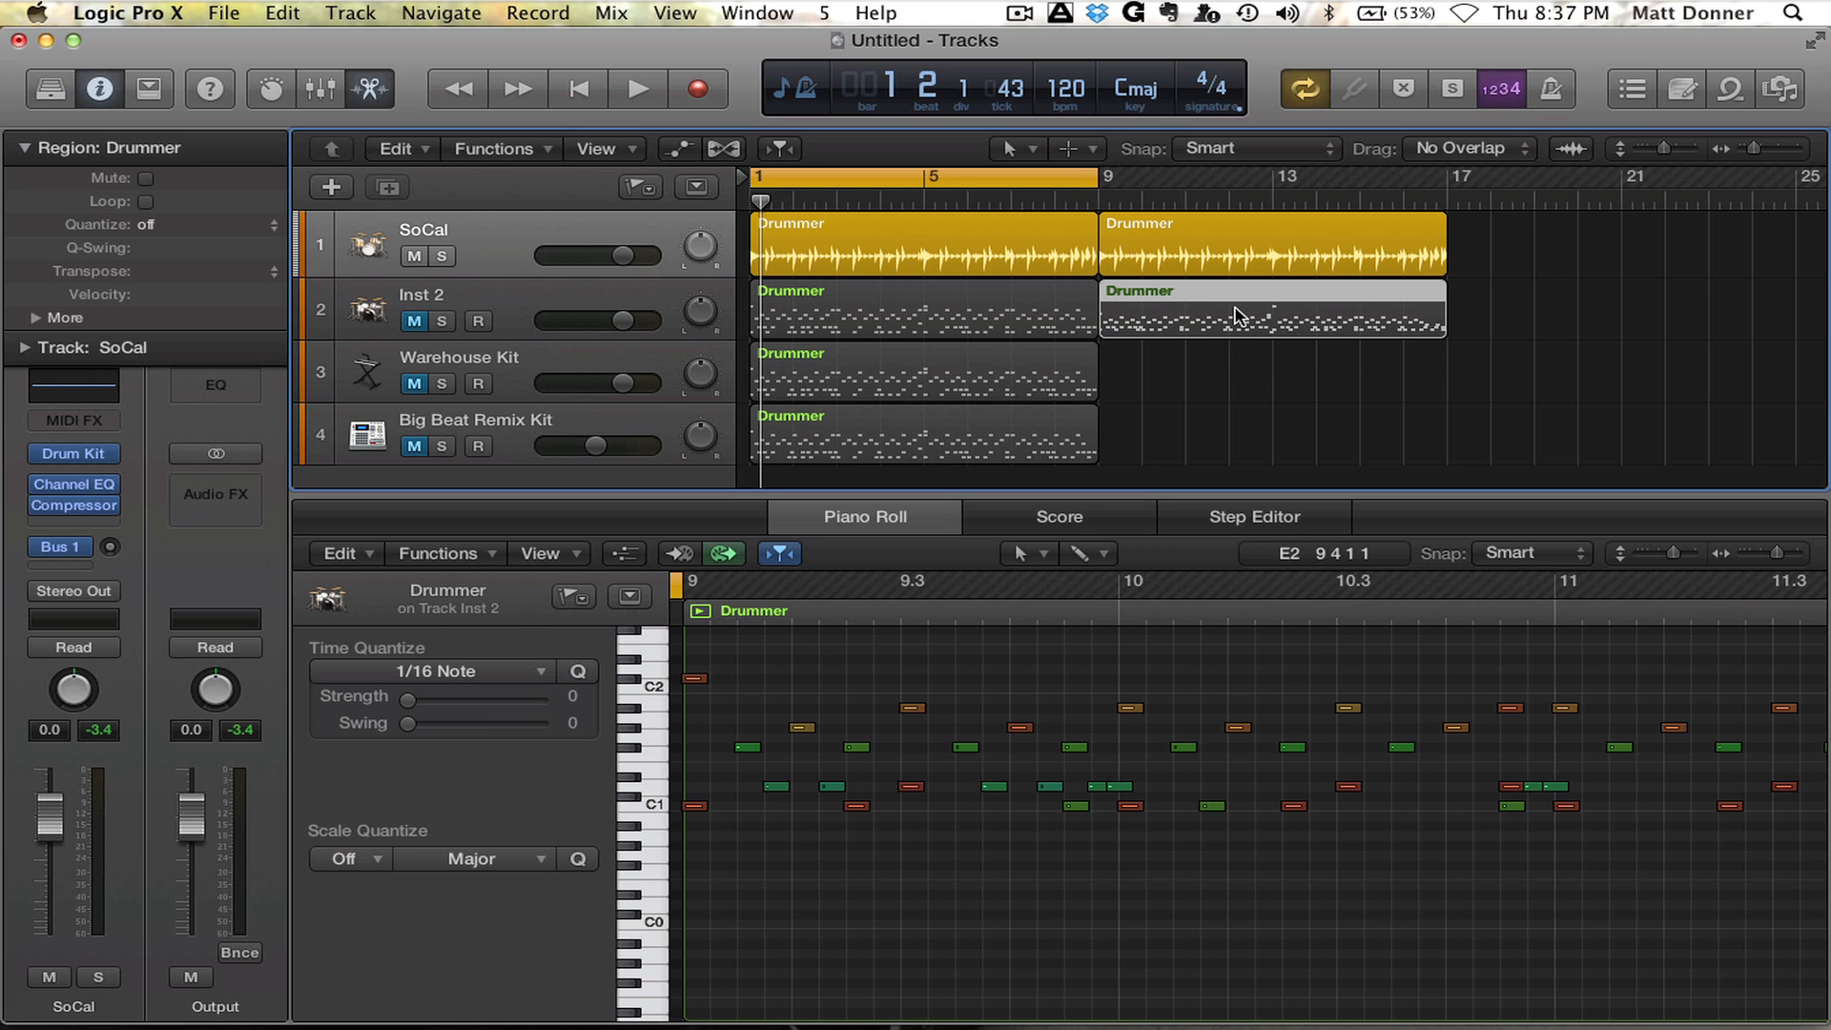
Step: Delete the copied Drummer regions at bar 9 from the Inst 2 and SoCal tracks
{"action": "key", "text": "Delete"}
{"action": "left_click", "coordinate": [1244, 232]}
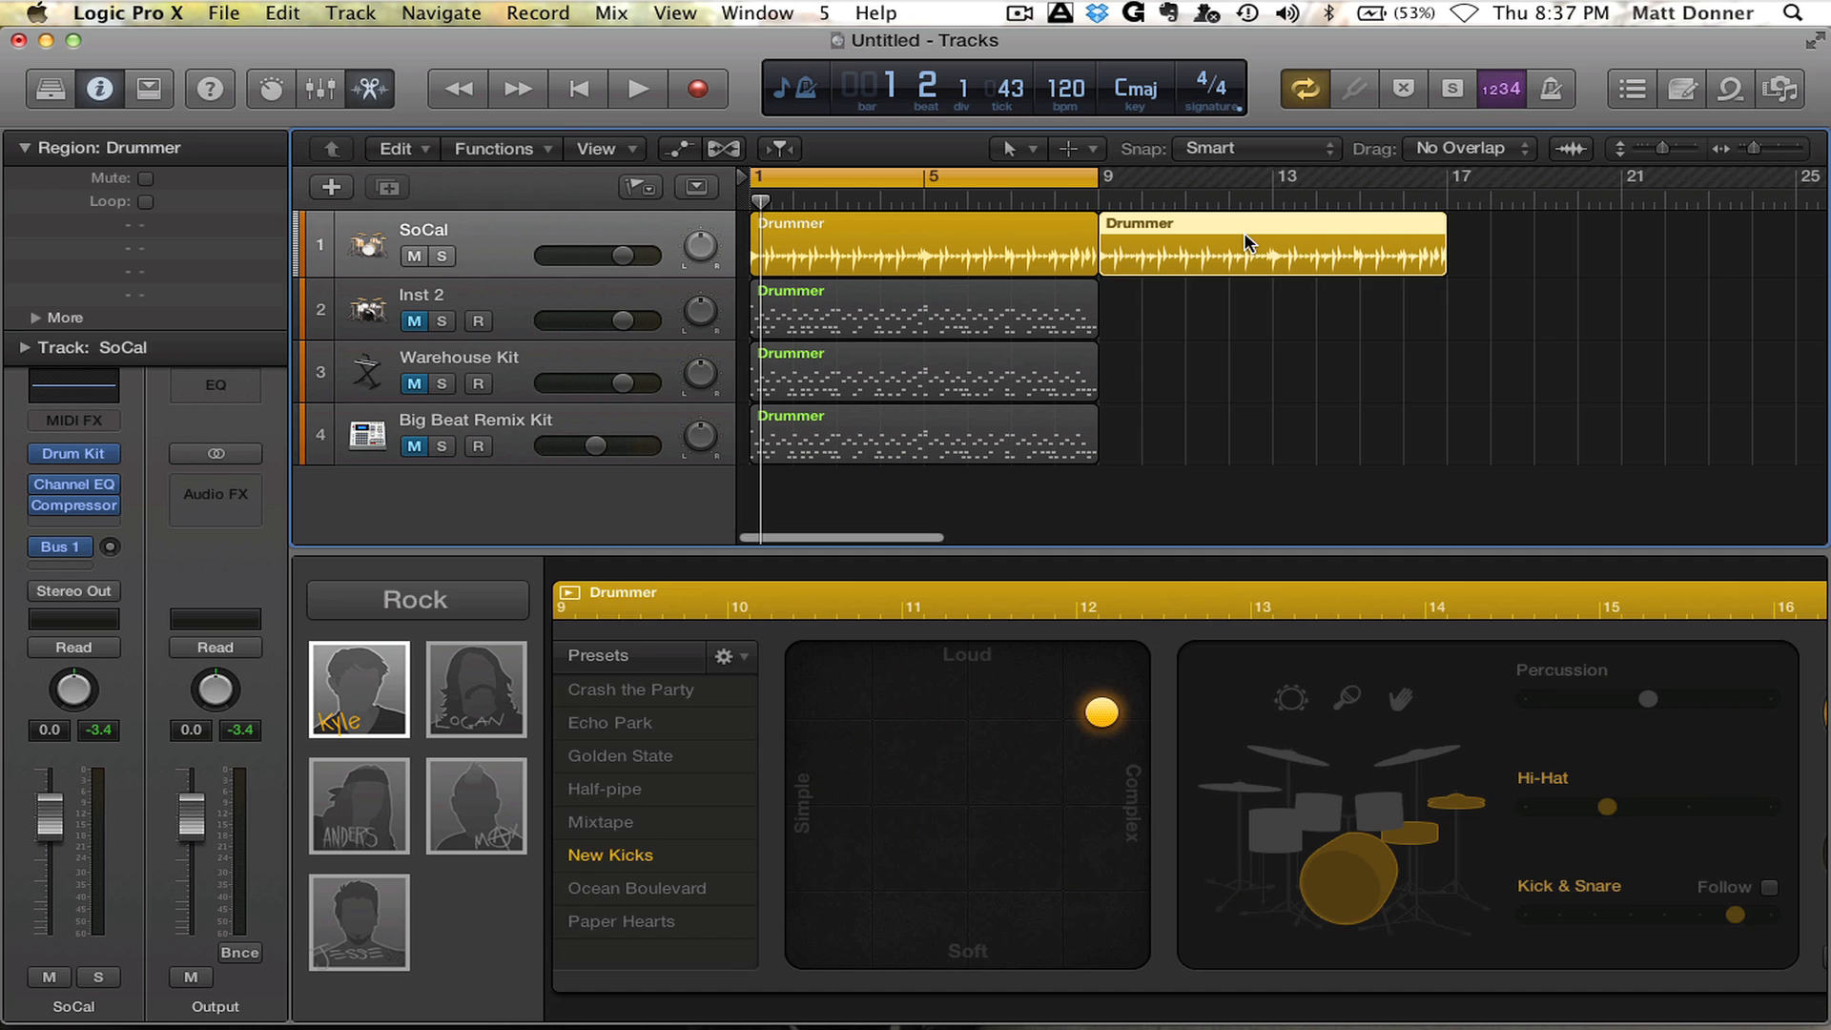
{"action": "key", "text": "Delete"}
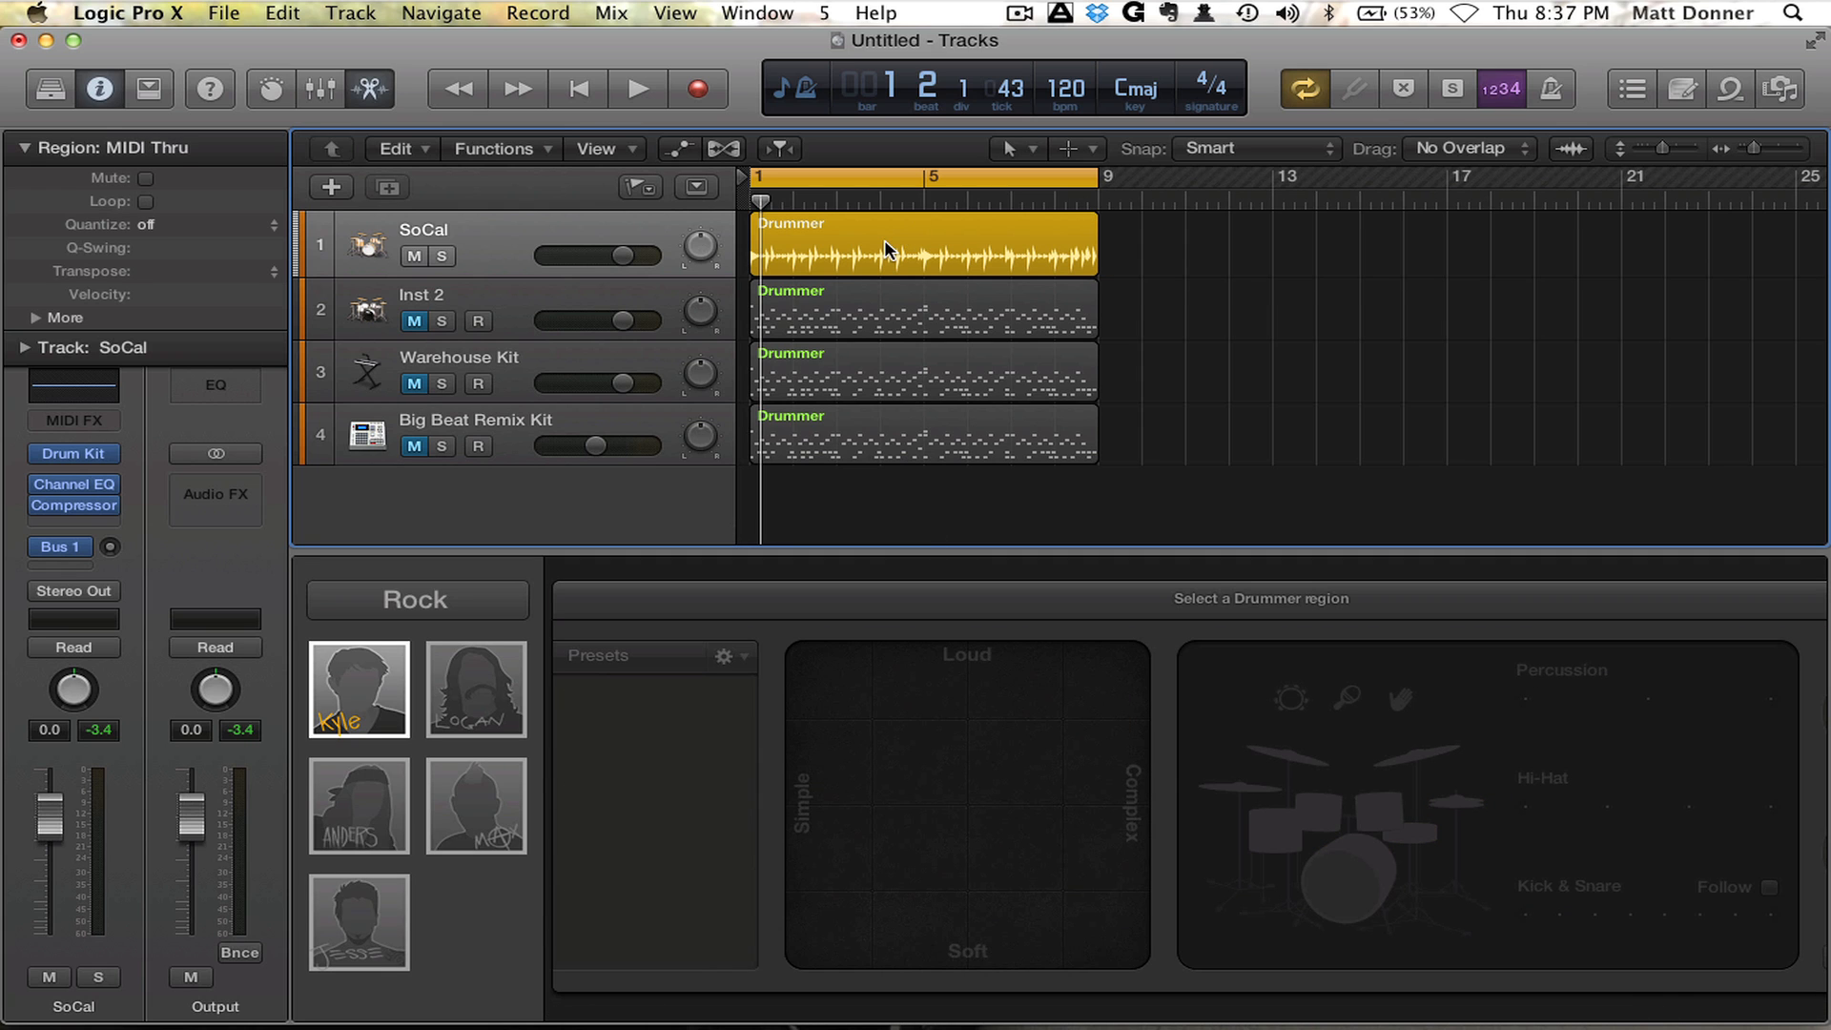
Step: Mute the SoCal track, then unmute and select the Inst 2 track
{"action": "left_click", "coordinate": [620, 236]}
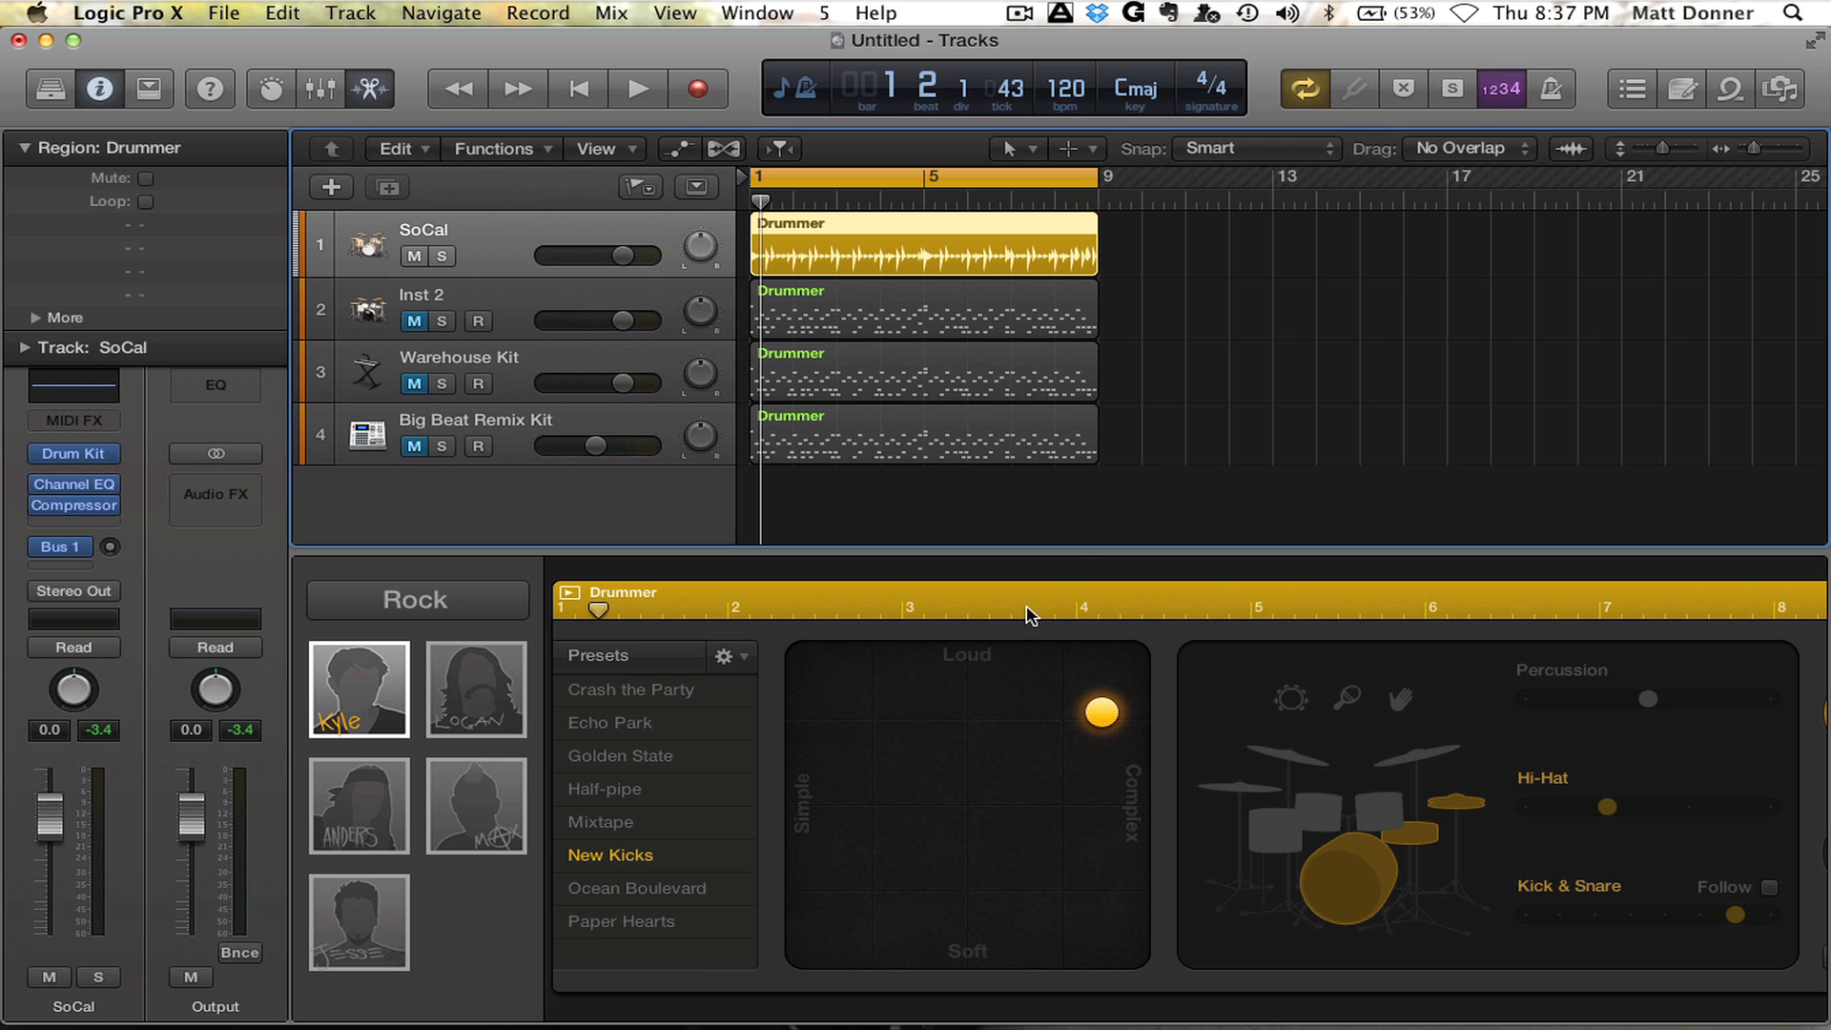
{"action": "left_click", "coordinate": [414, 321]}
{"action": "left_click", "coordinate": [414, 255]}
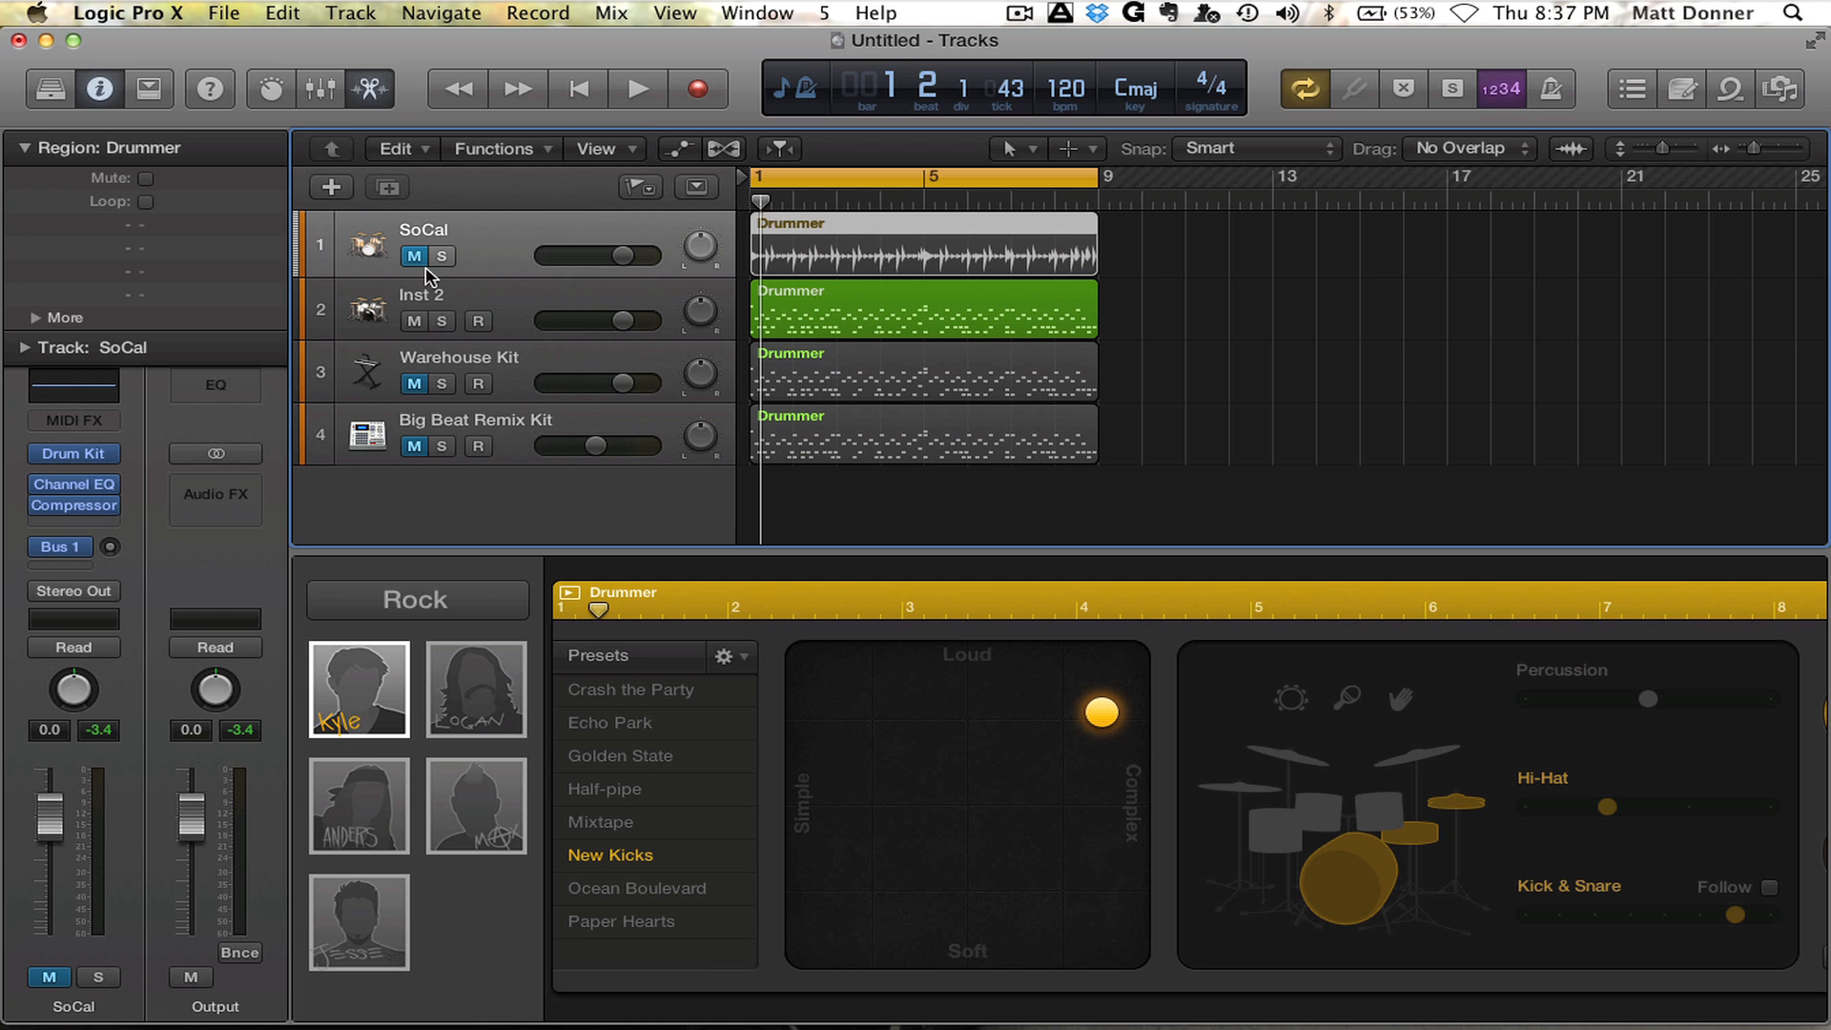
{"action": "left_click", "coordinate": [477, 300]}
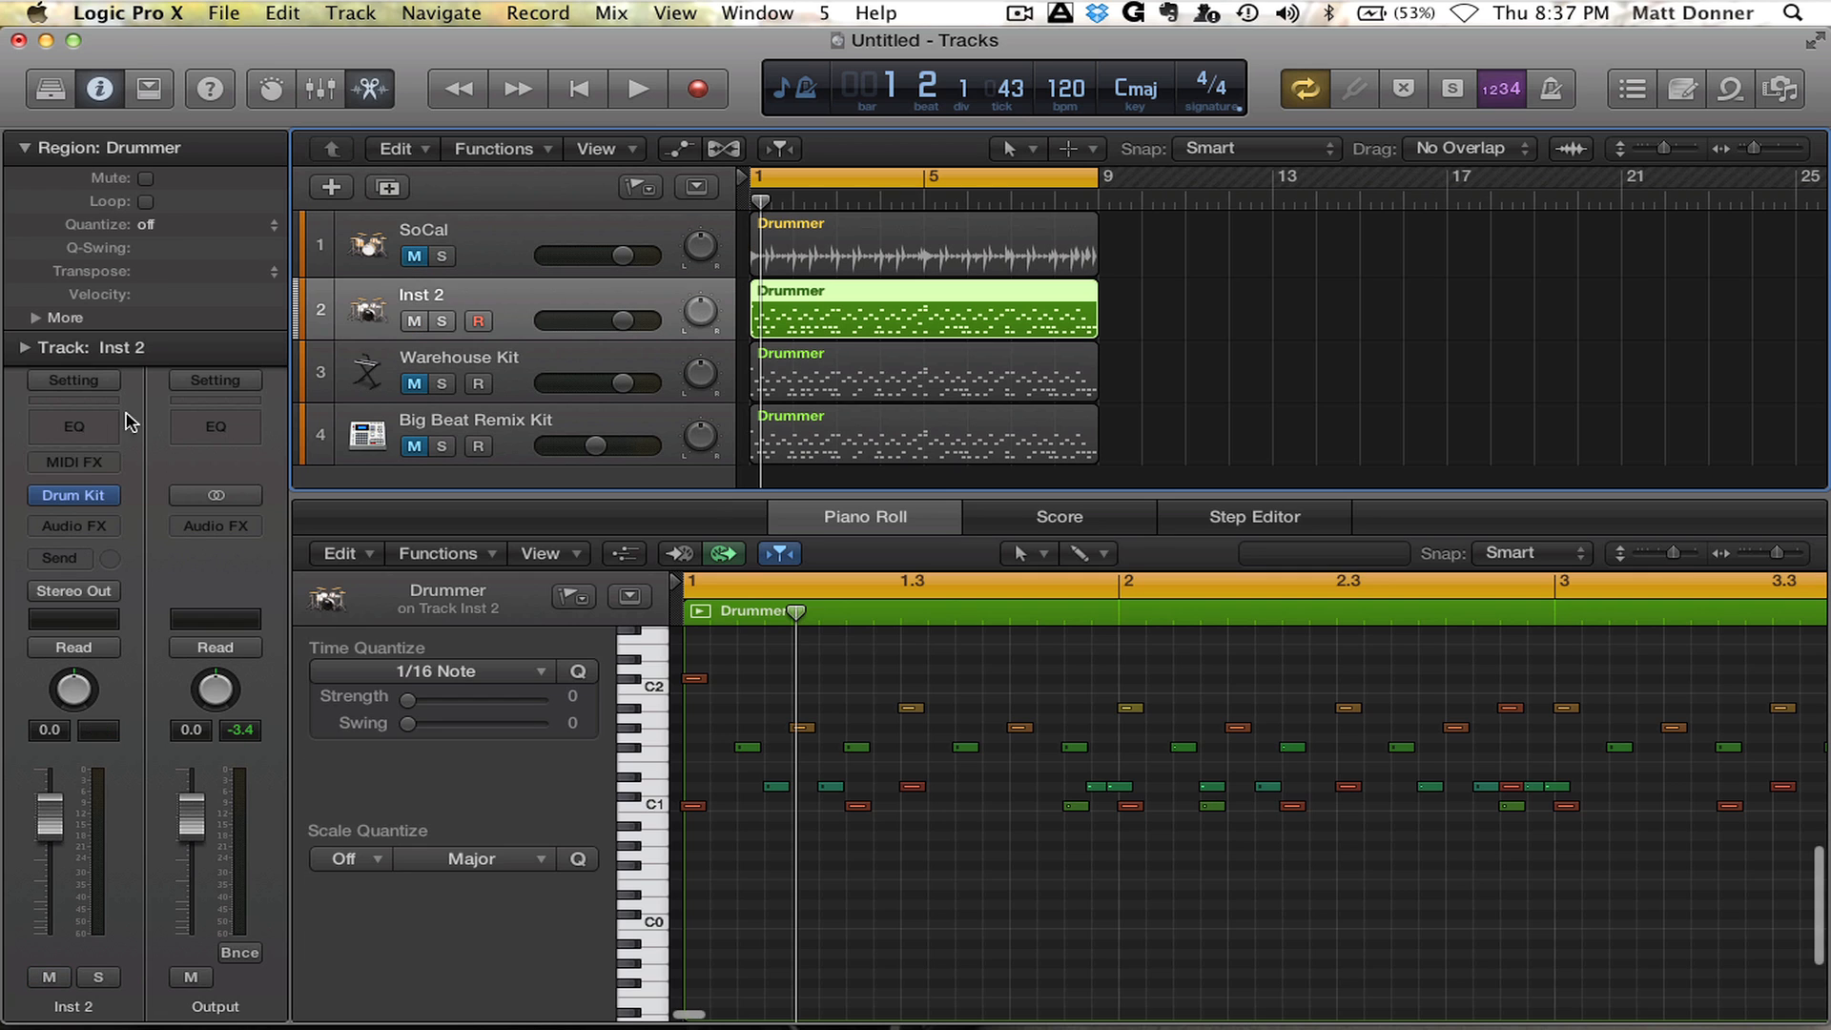
Step: View the Drum Kit instrument on the Inst 2 track, close it, and listen to the track's MIDI drum part
{"action": "left_click", "coordinate": [72, 495]}
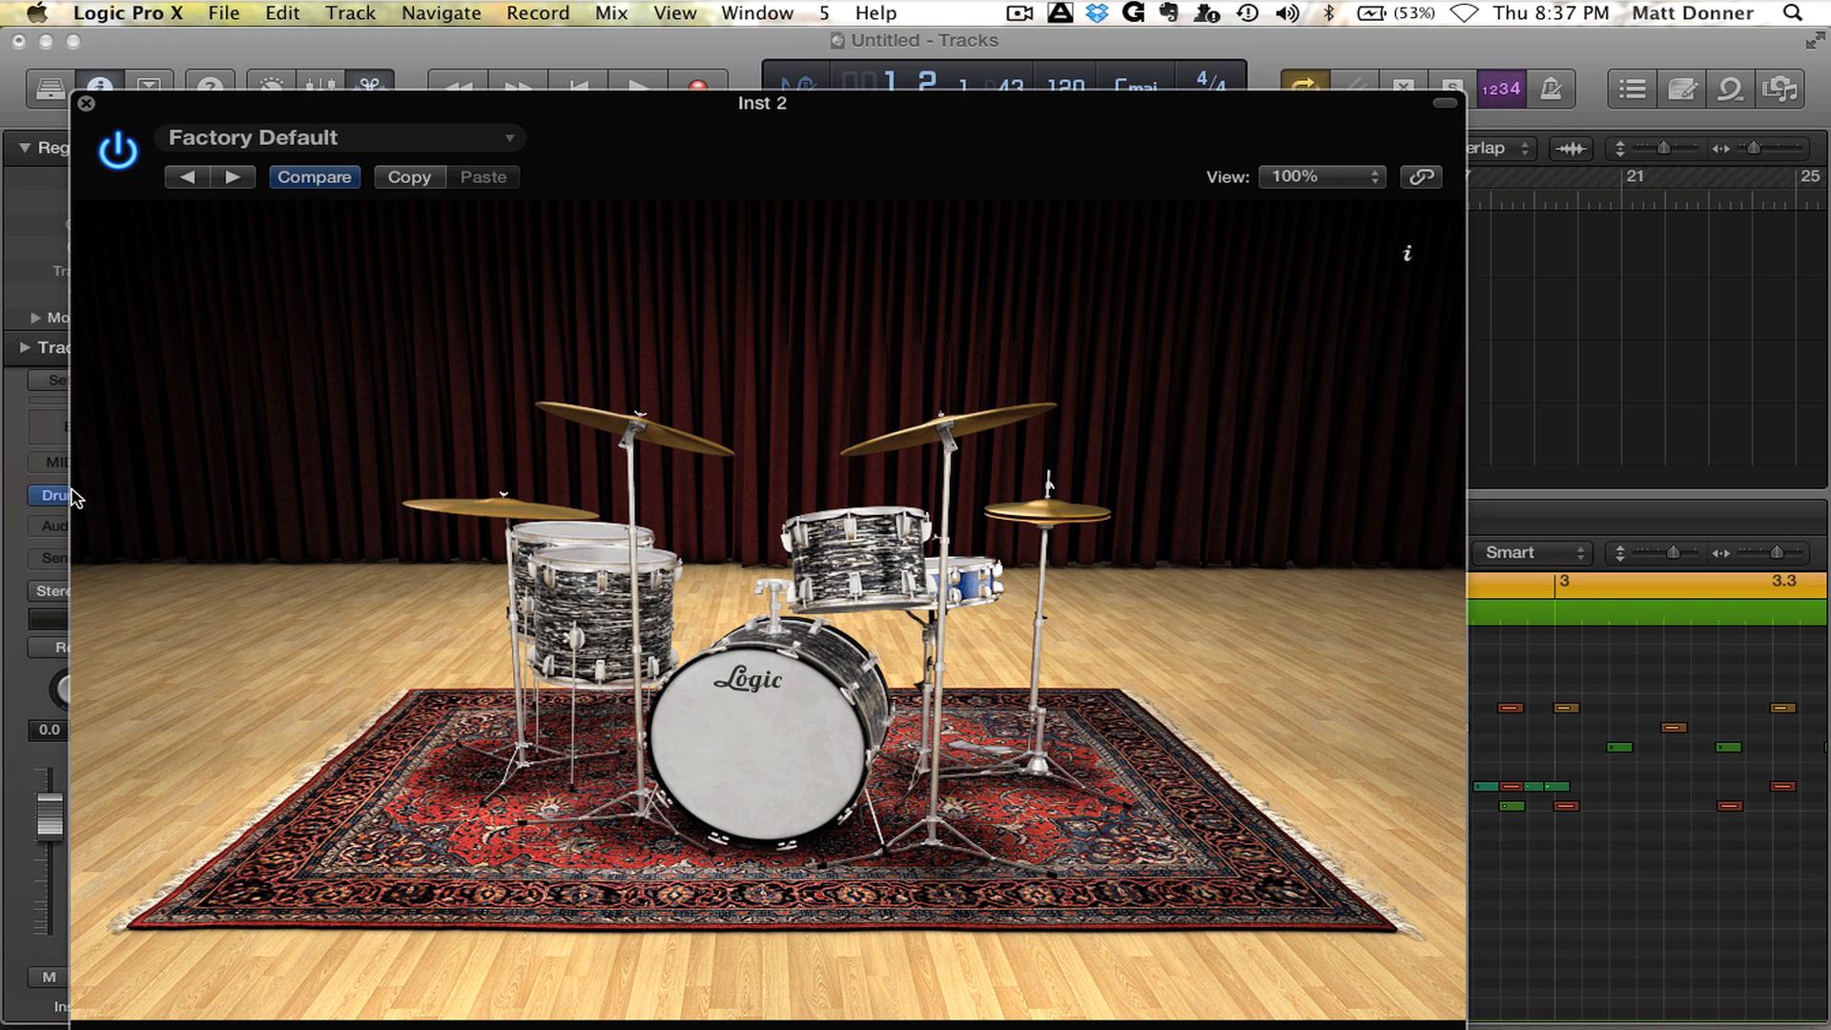
{"action": "left_click", "coordinate": [87, 102]}
{"action": "key", "text": "space"}
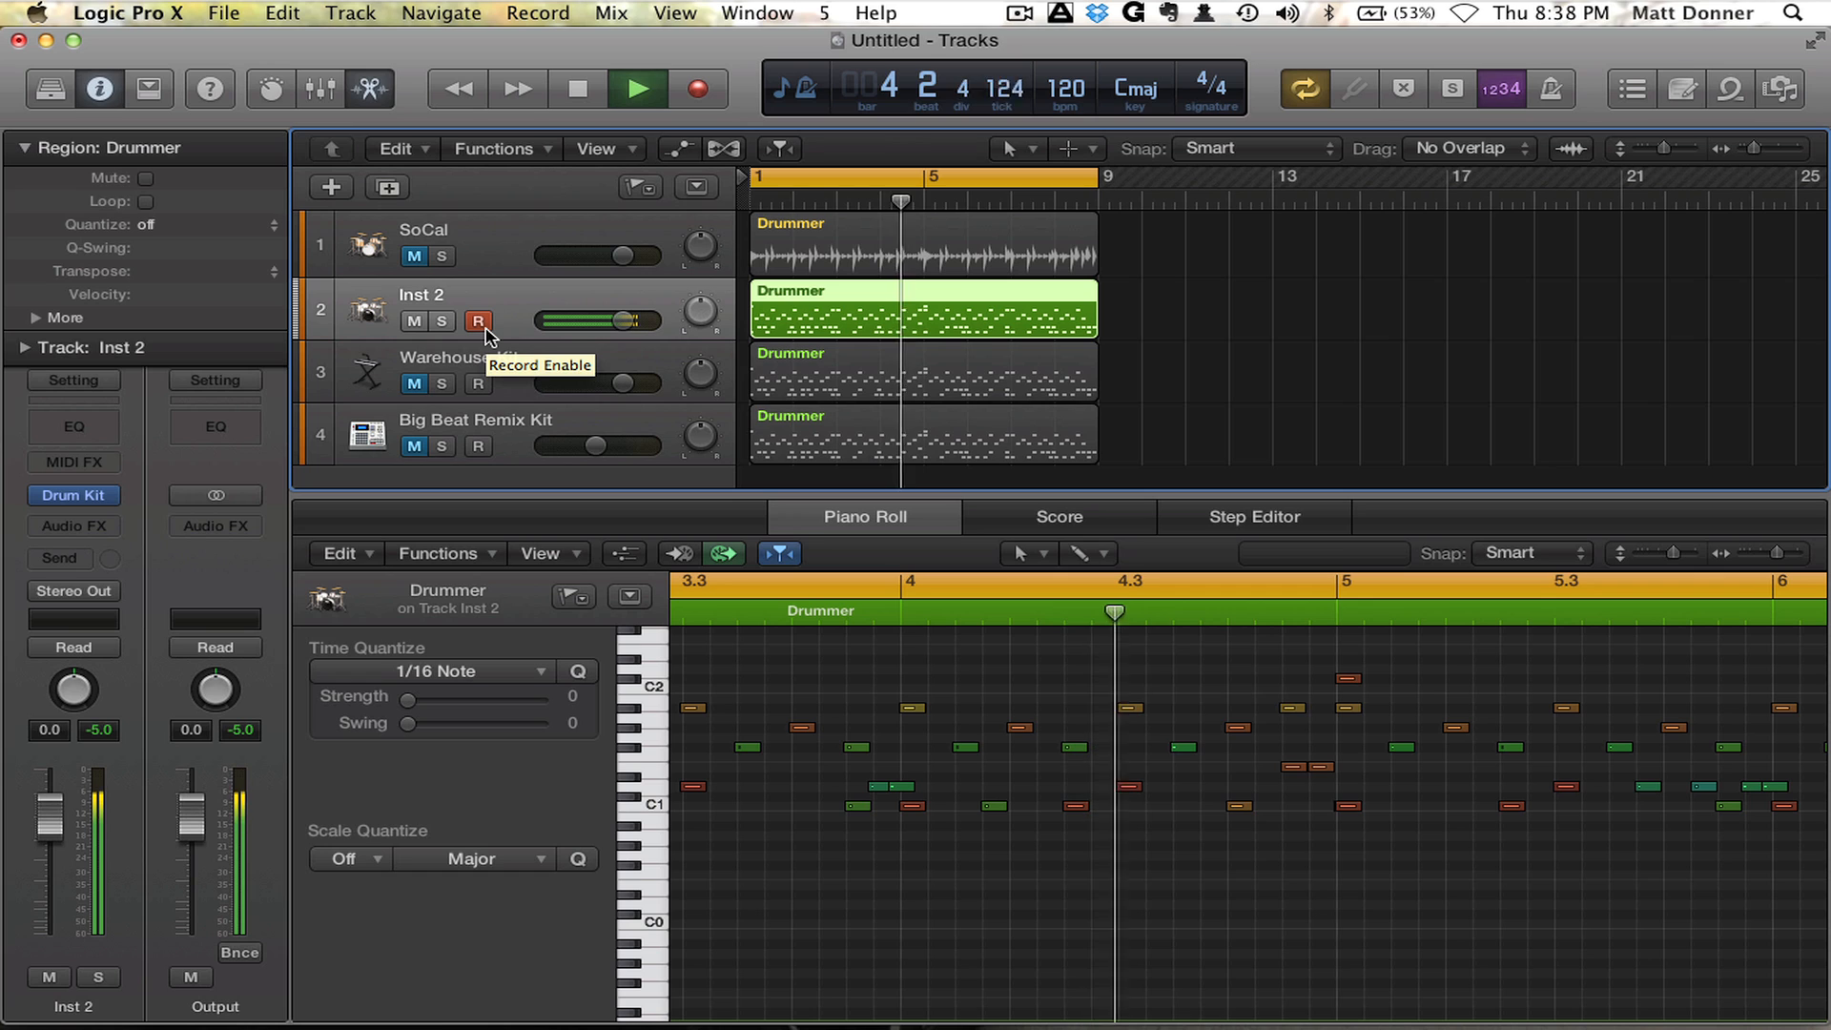
{"action": "key", "text": "space"}
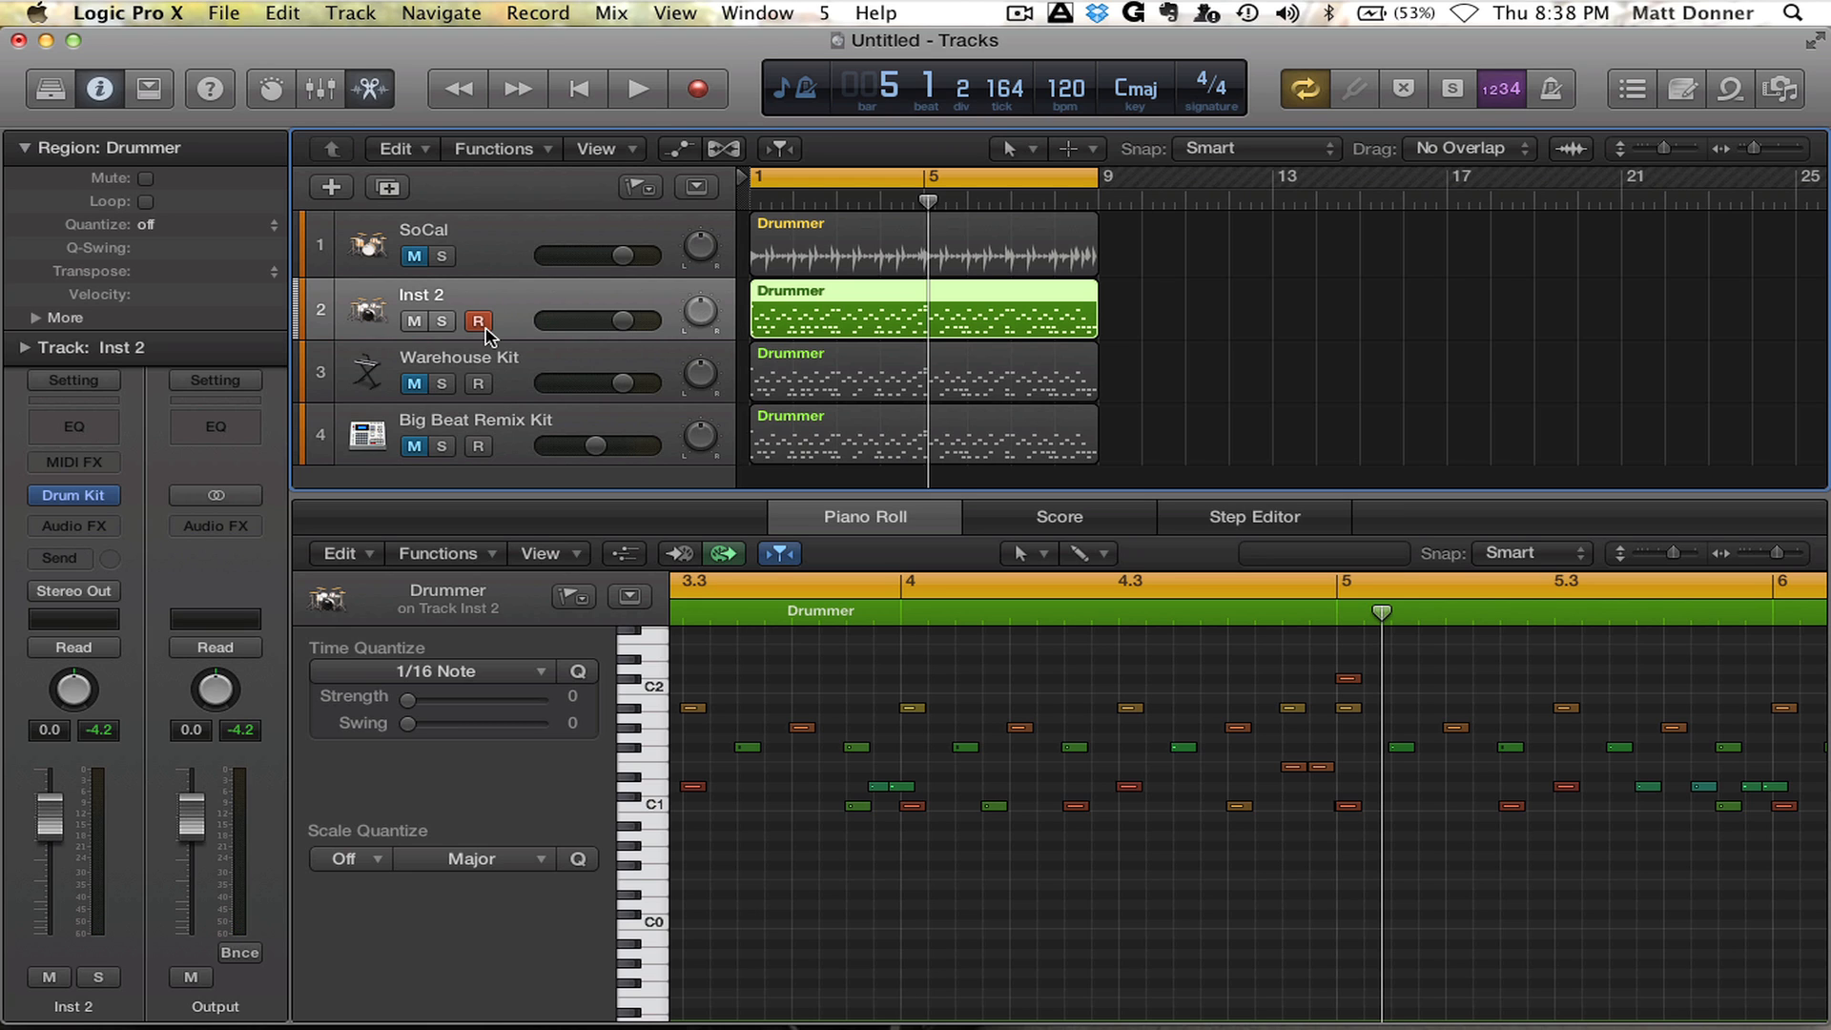
Step: Unmute and select the Warehouse Kit track, and mute Inst 2
{"action": "left_click", "coordinate": [413, 385]}
{"action": "left_click", "coordinate": [415, 373]}
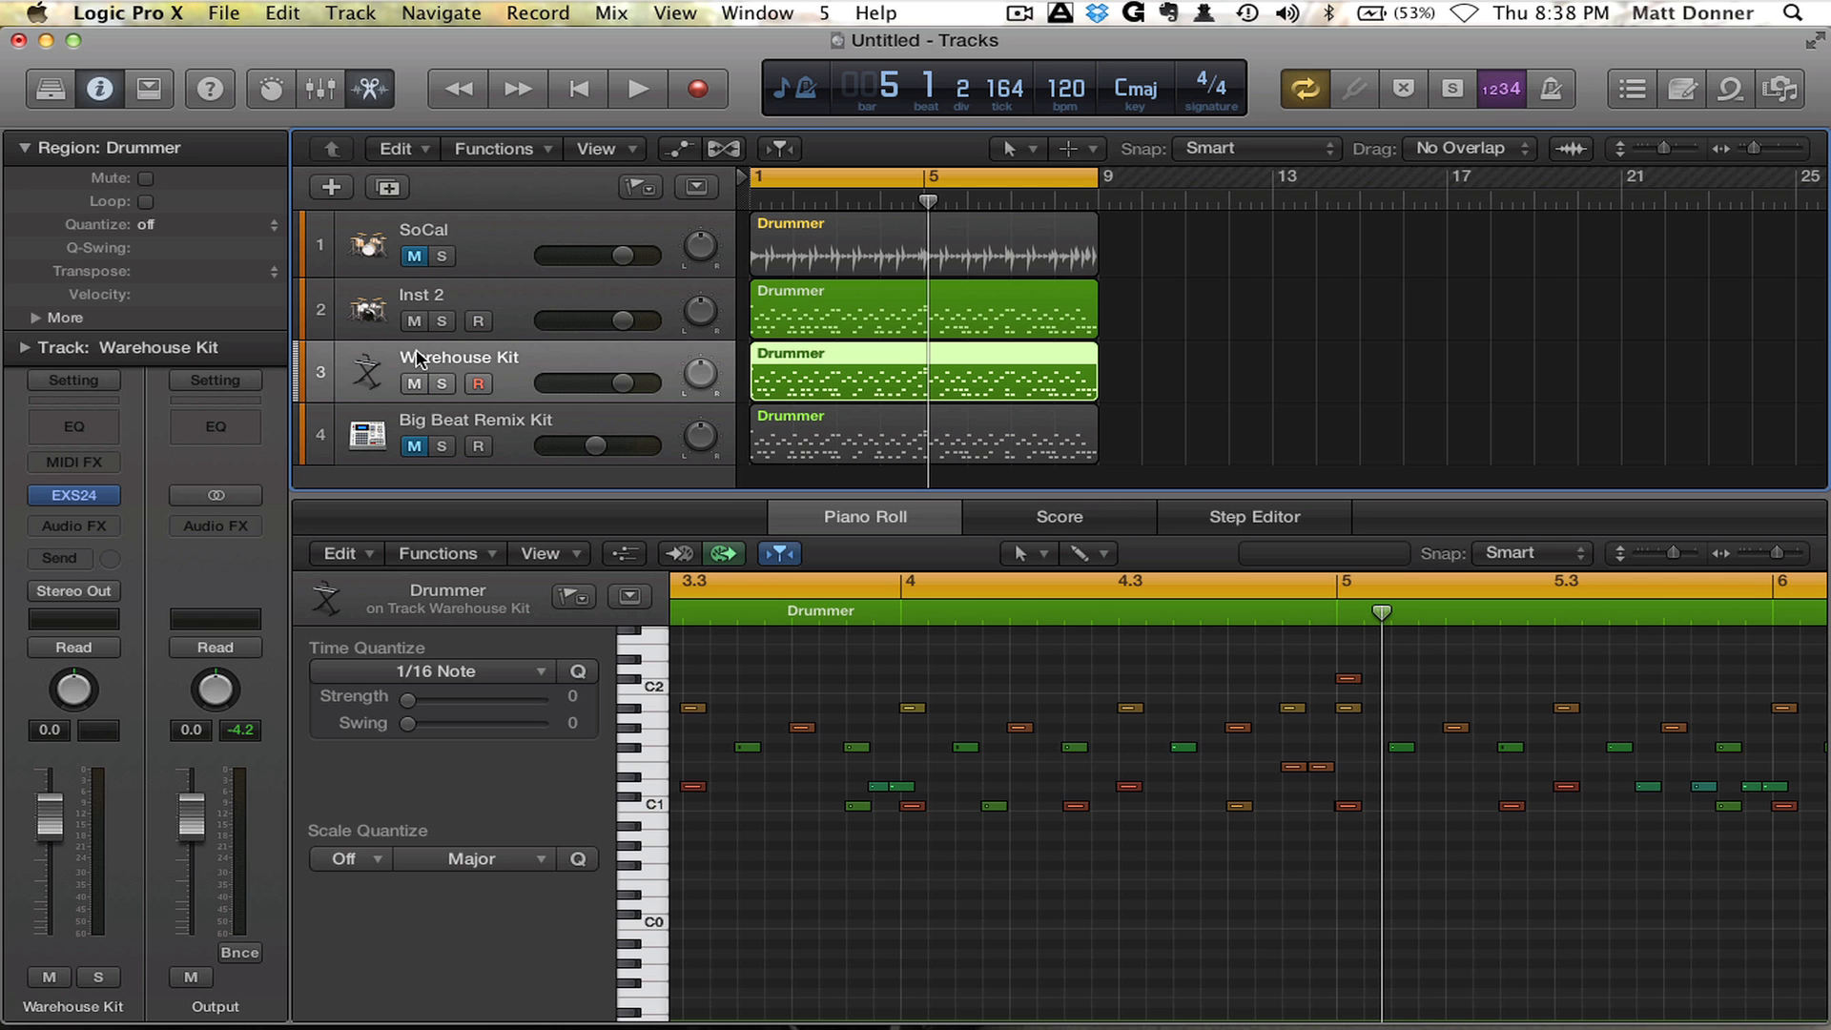
{"action": "left_click", "coordinate": [413, 321]}
Step: View the Warehouse Kit track's EXS24 instrument, close it, and play the track from bar 1
{"action": "left_click", "coordinate": [75, 495]}
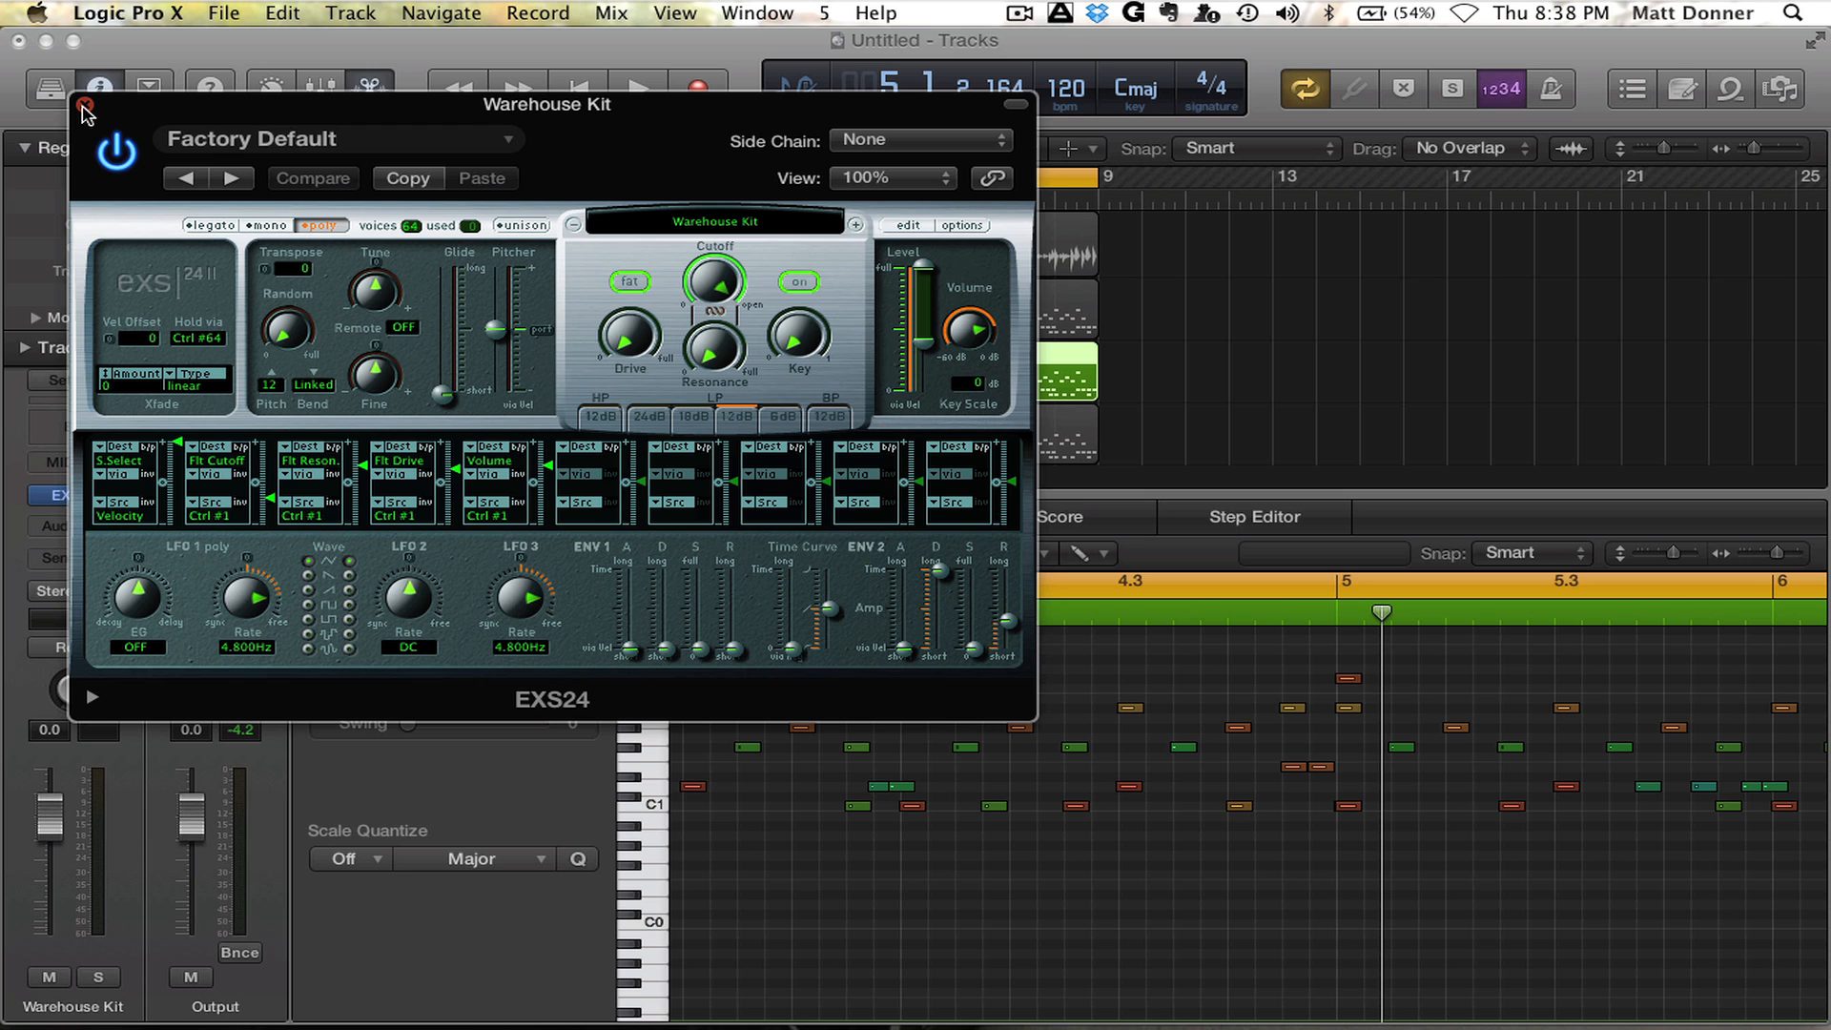
{"action": "left_click", "coordinate": [84, 107]}
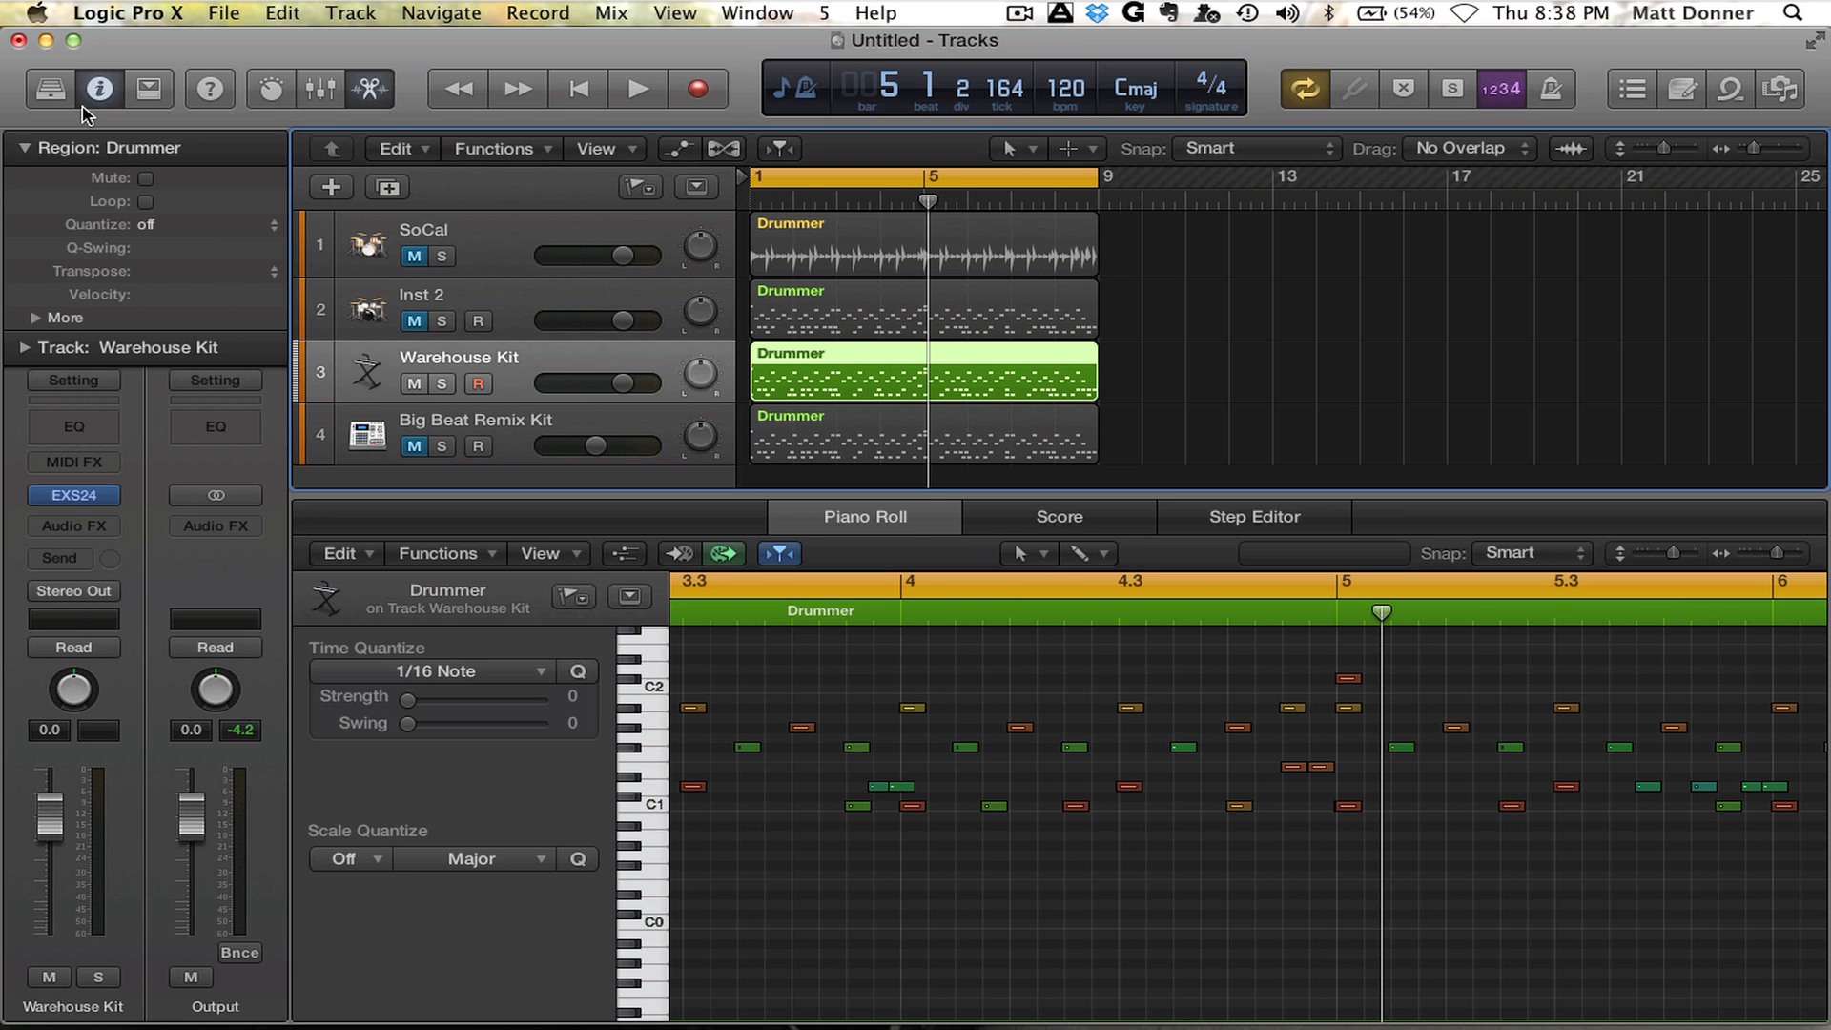
{"action": "key", "text": "Return"}
{"action": "key", "text": "space"}
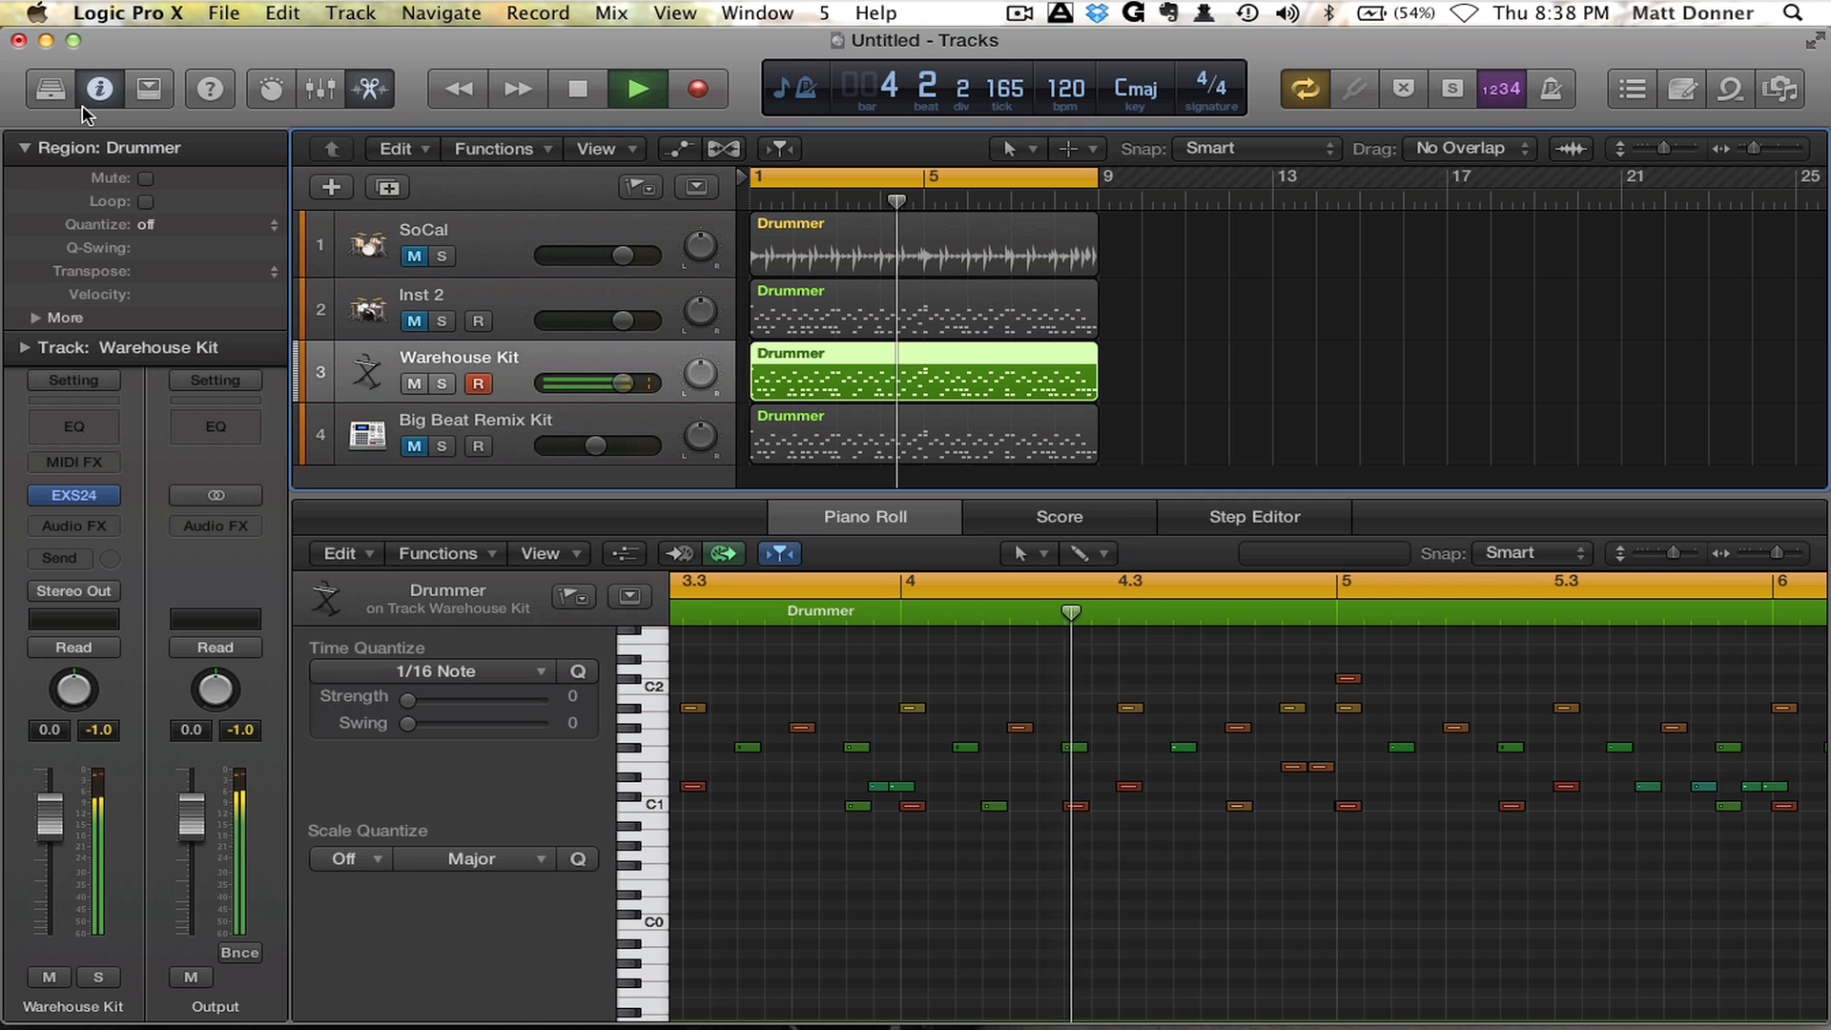
{"action": "key", "text": "space"}
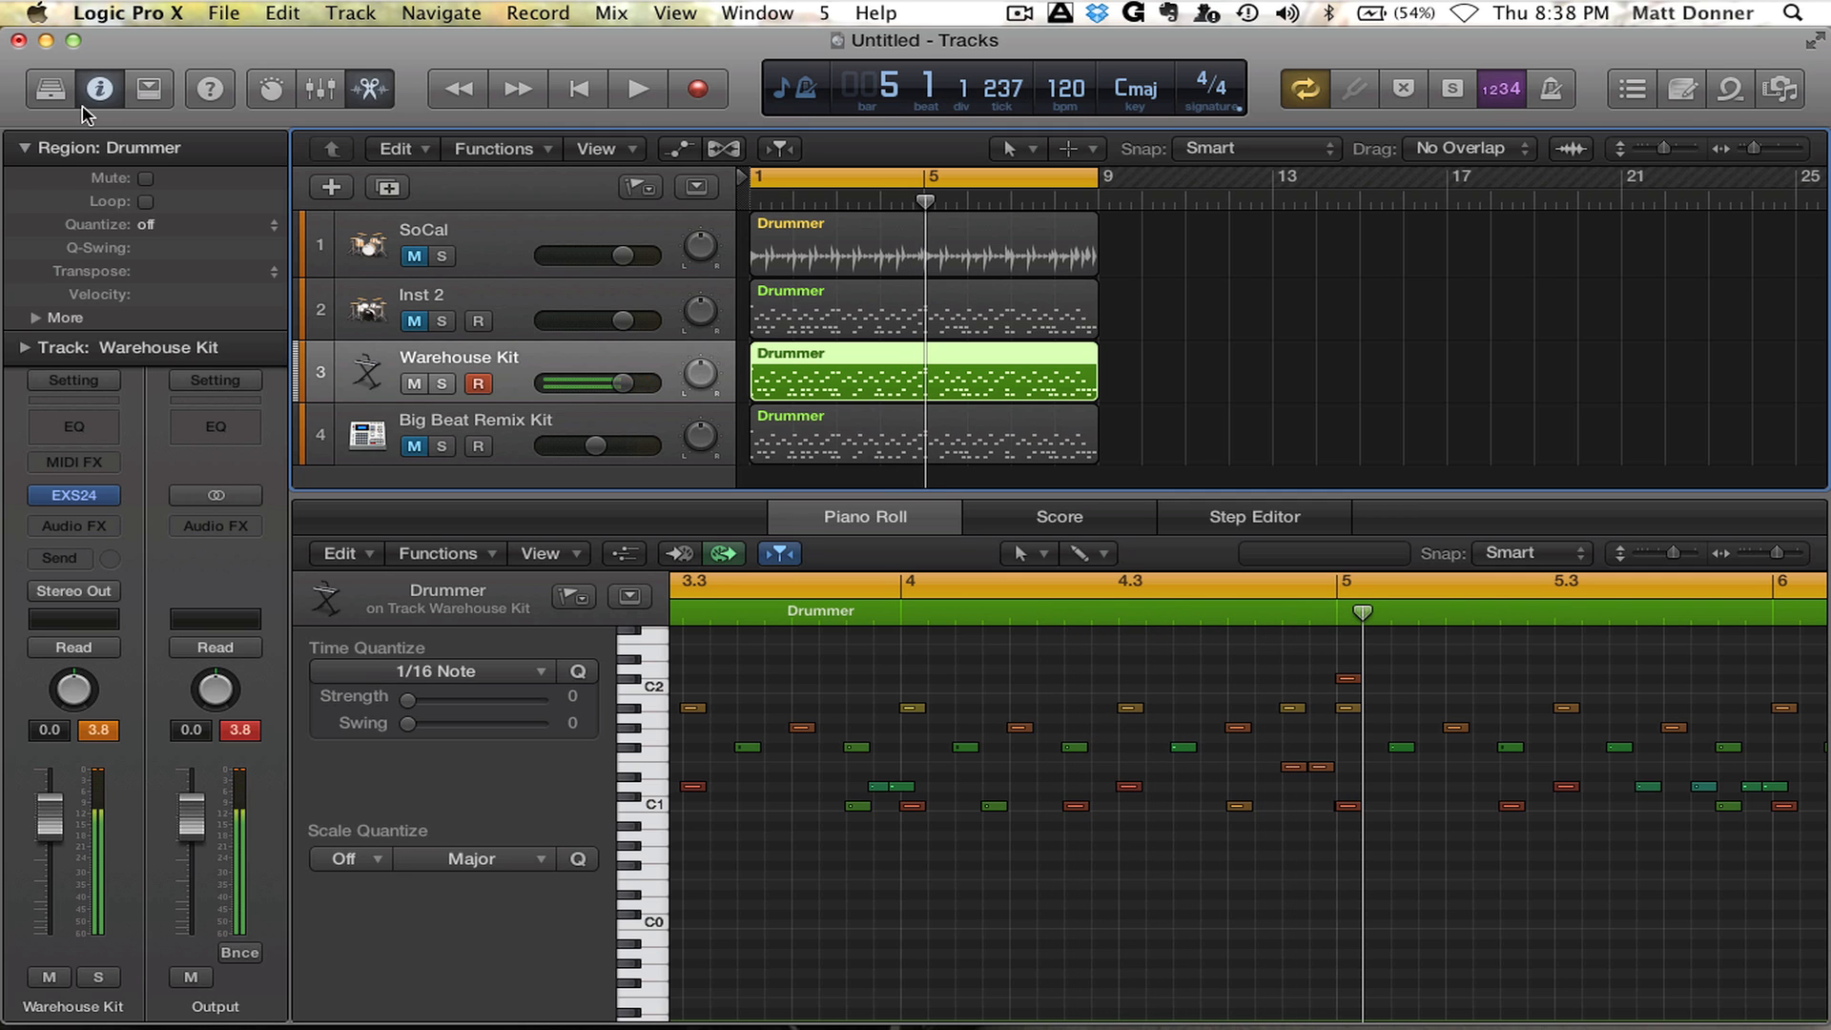
Step: Mute Warehouse Kit, unmute and select the Big Beat Remix Kit track, and audition it from bar 1
{"action": "left_click", "coordinate": [414, 383]}
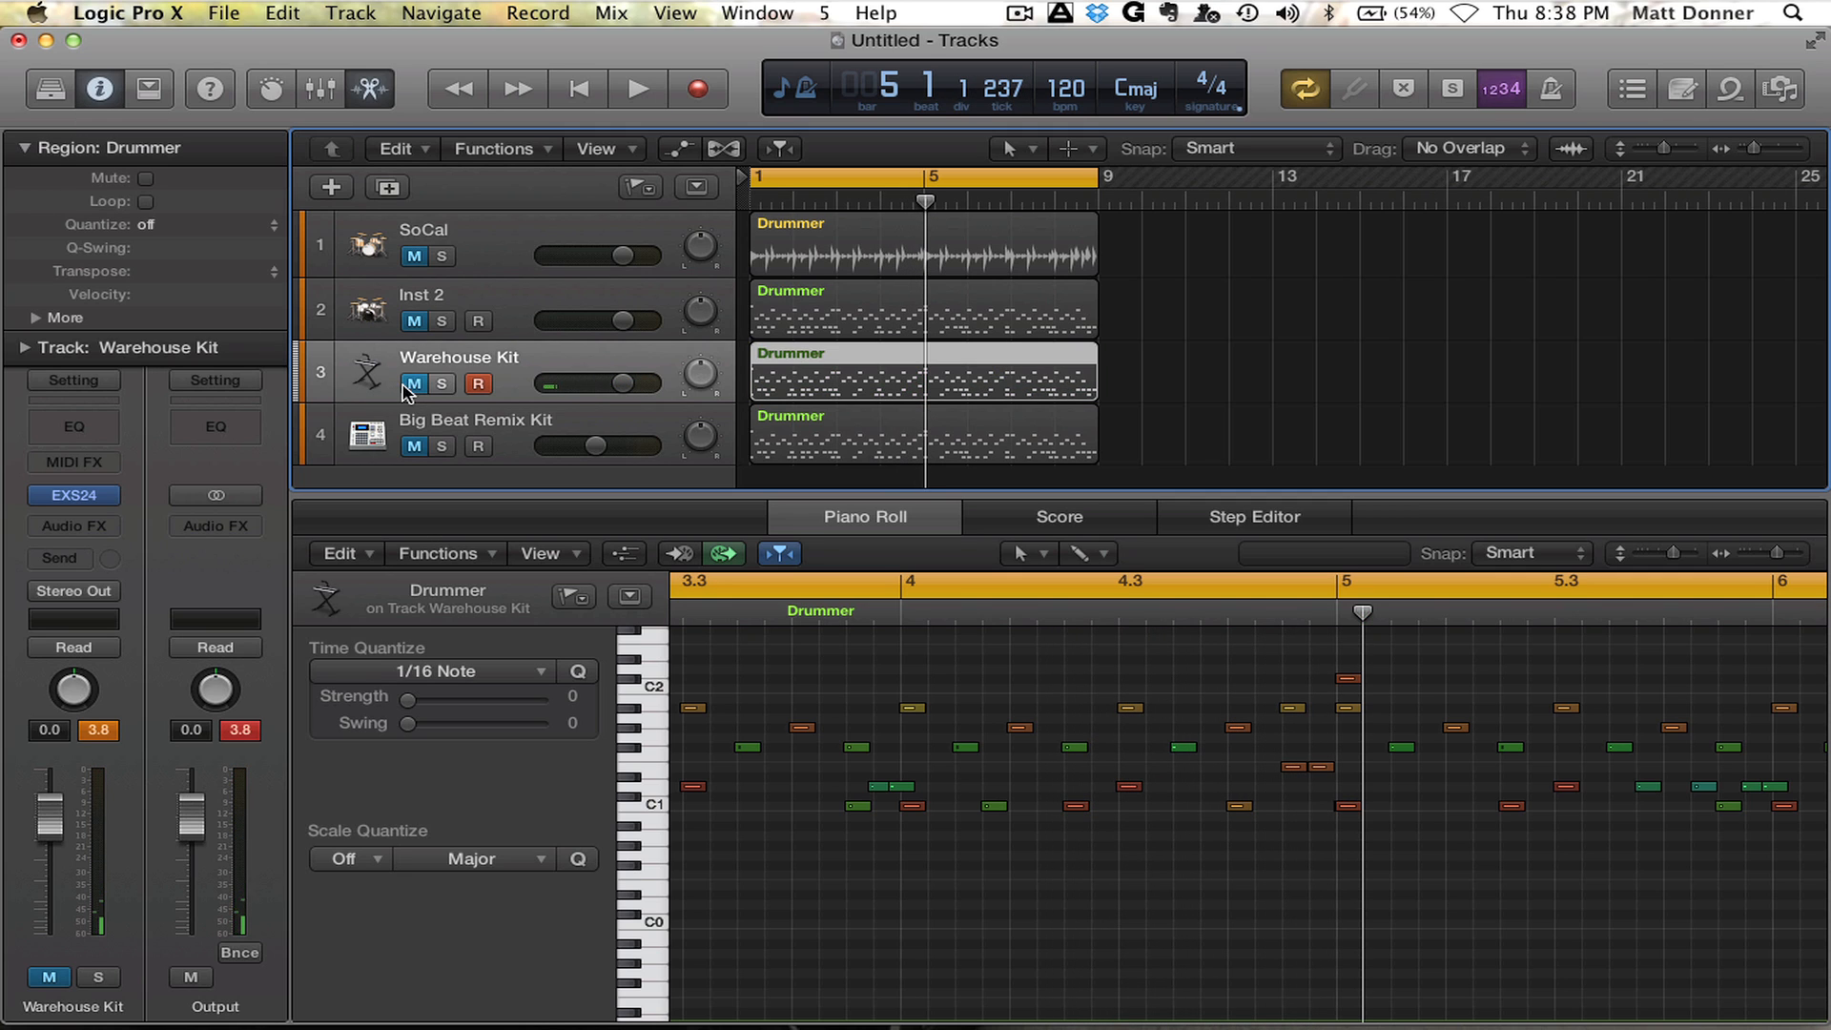
{"action": "left_click", "coordinate": [414, 447]}
{"action": "left_click", "coordinate": [435, 431]}
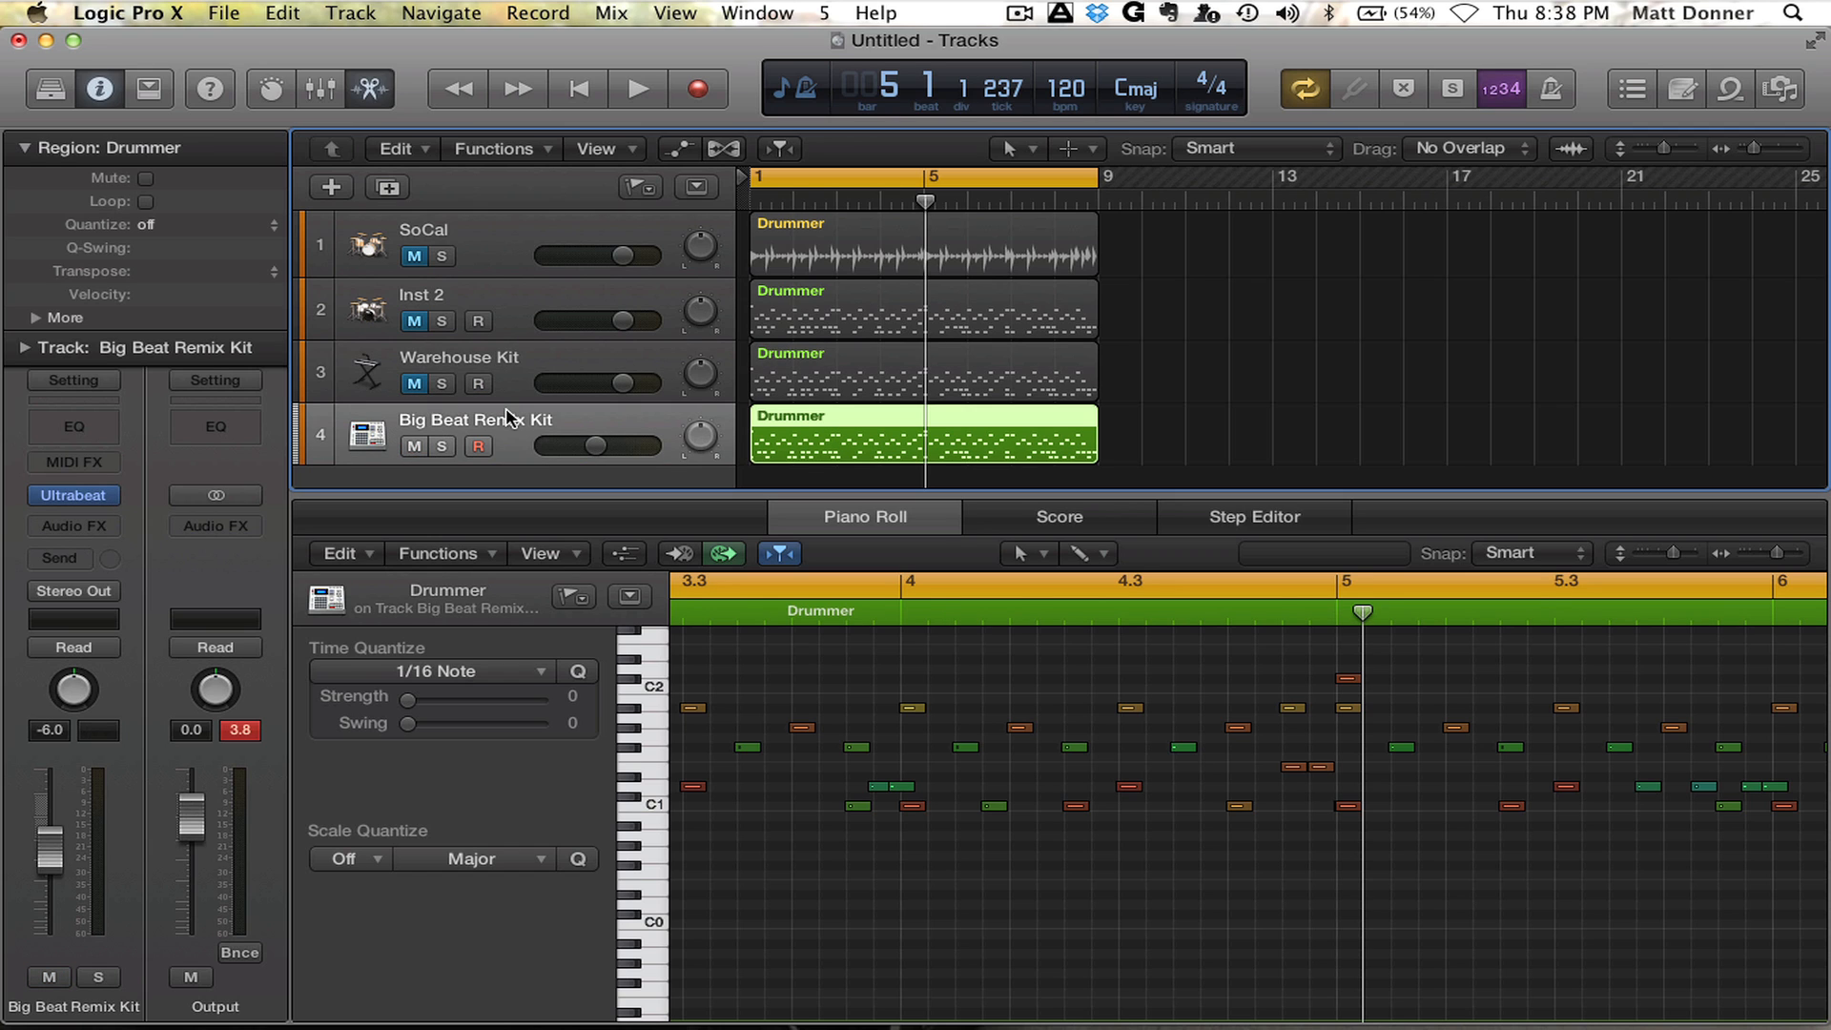
{"action": "key", "text": "Return"}
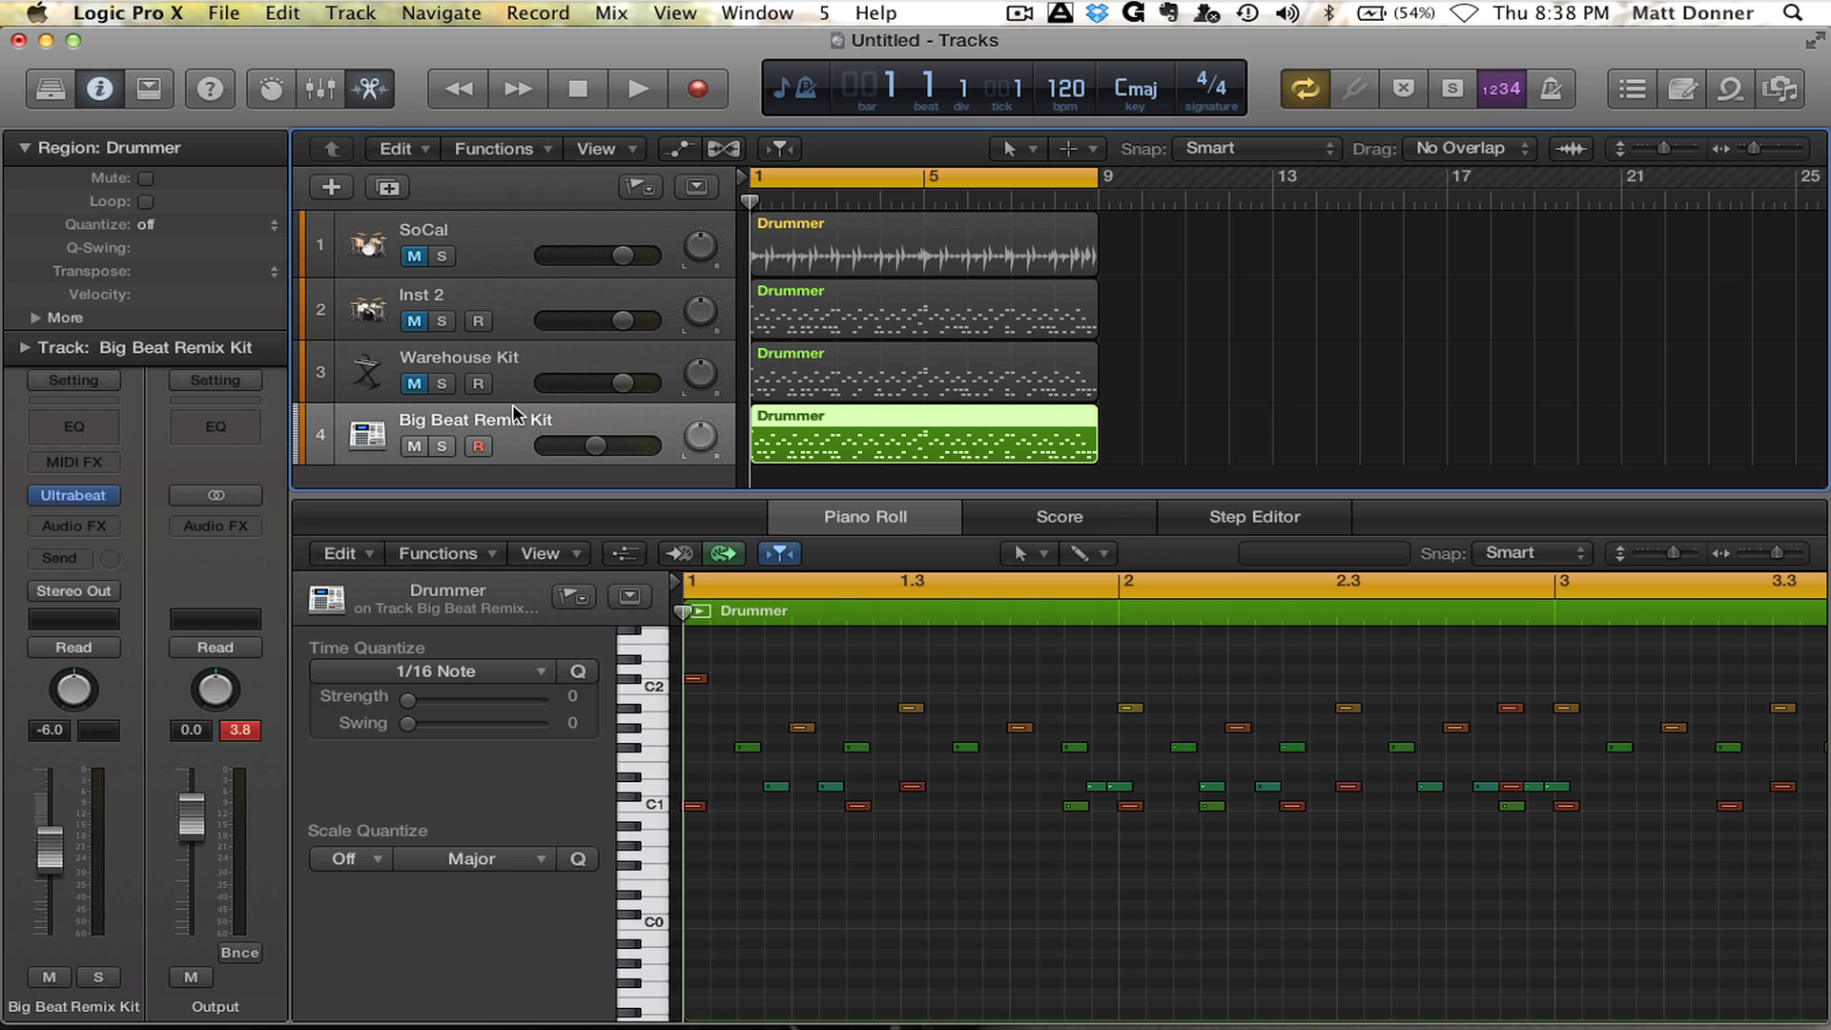
{"action": "key", "text": "space"}
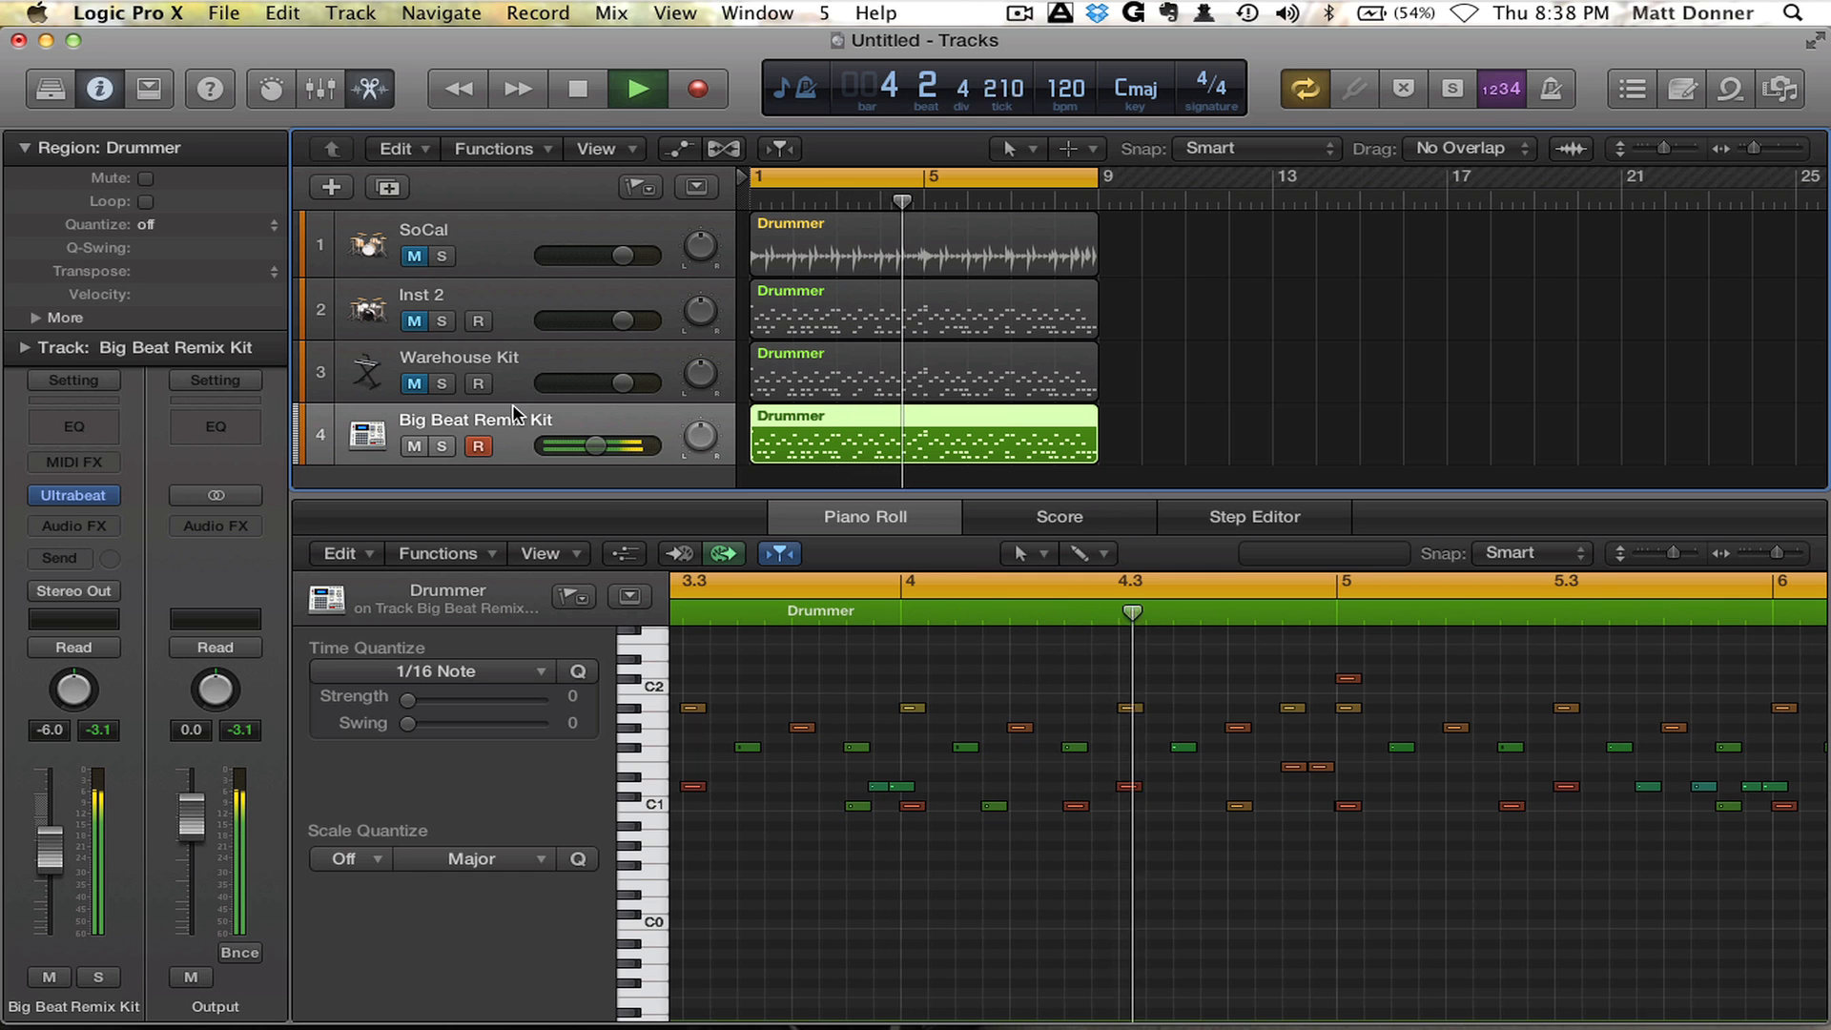
{"action": "key", "text": "space"}
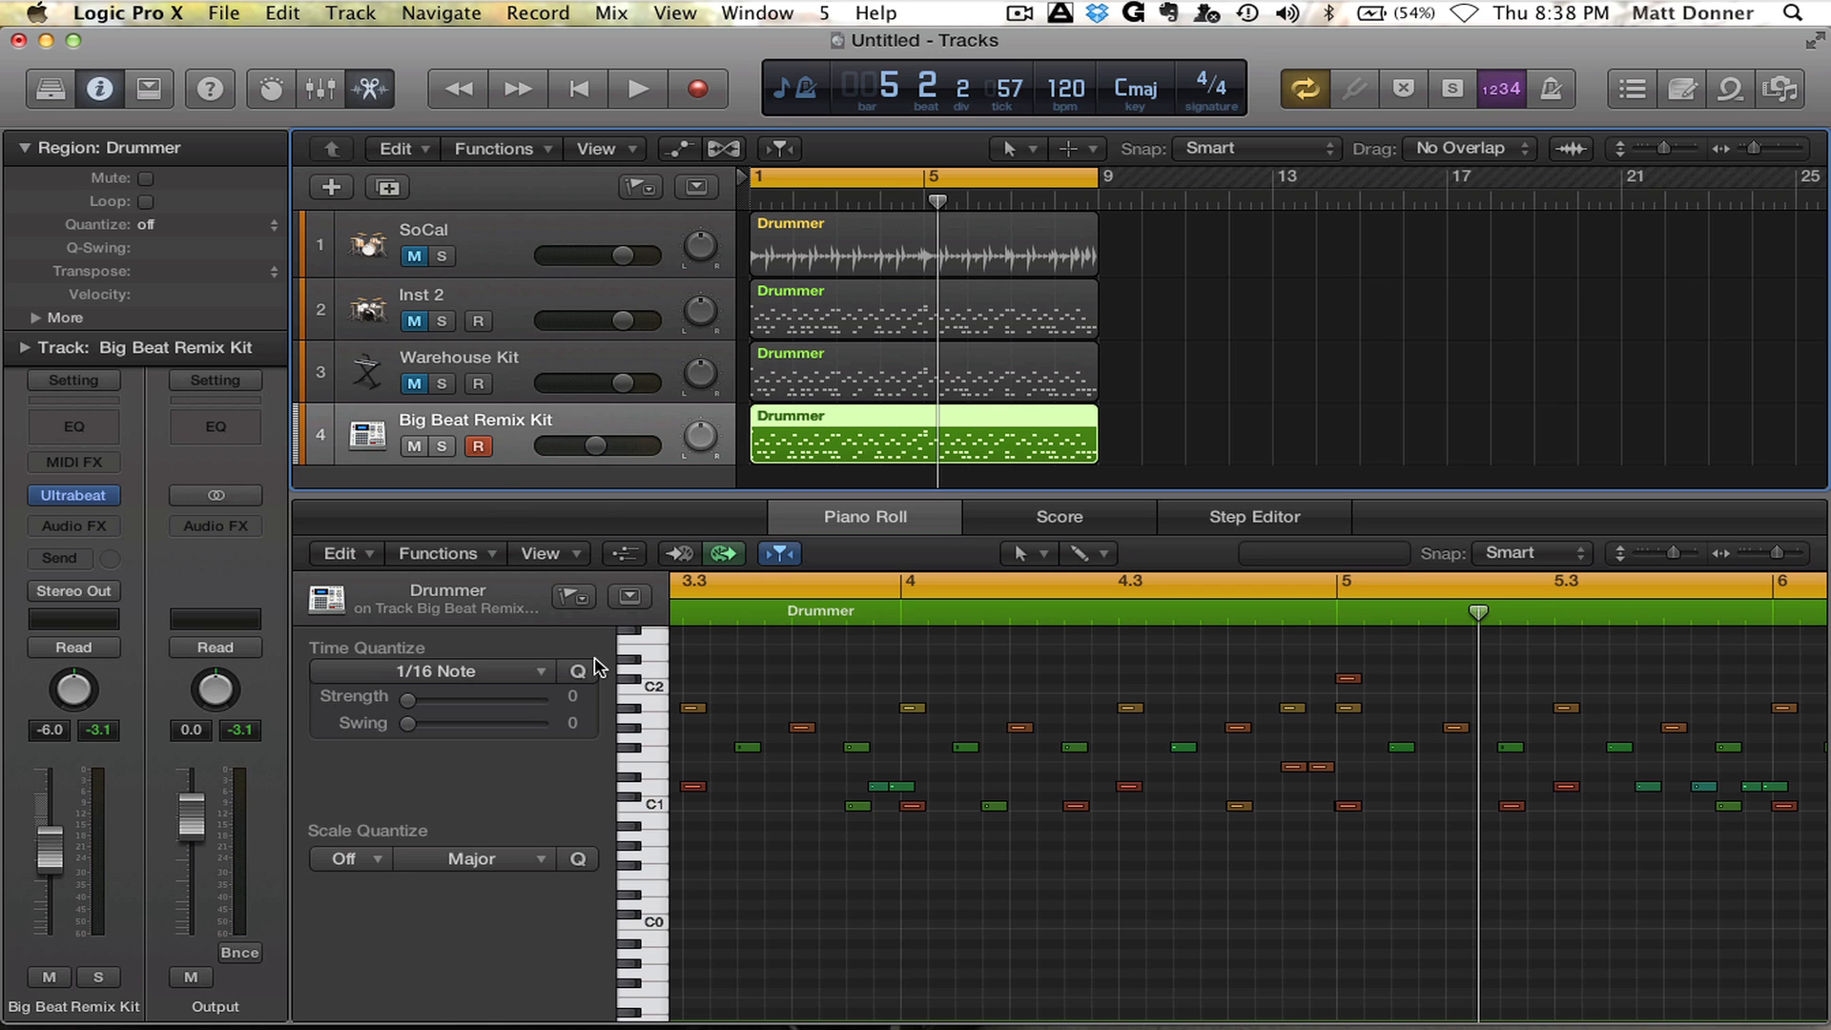
Step: Set the project tempo to 142 bpm and play the Big Beat Remix Kit track from bar 1
{"action": "double_click", "coordinate": [1058, 88]}
{"action": "type", "text": "142"}
{"action": "key", "text": "Return"}
{"action": "key", "text": "Return"}
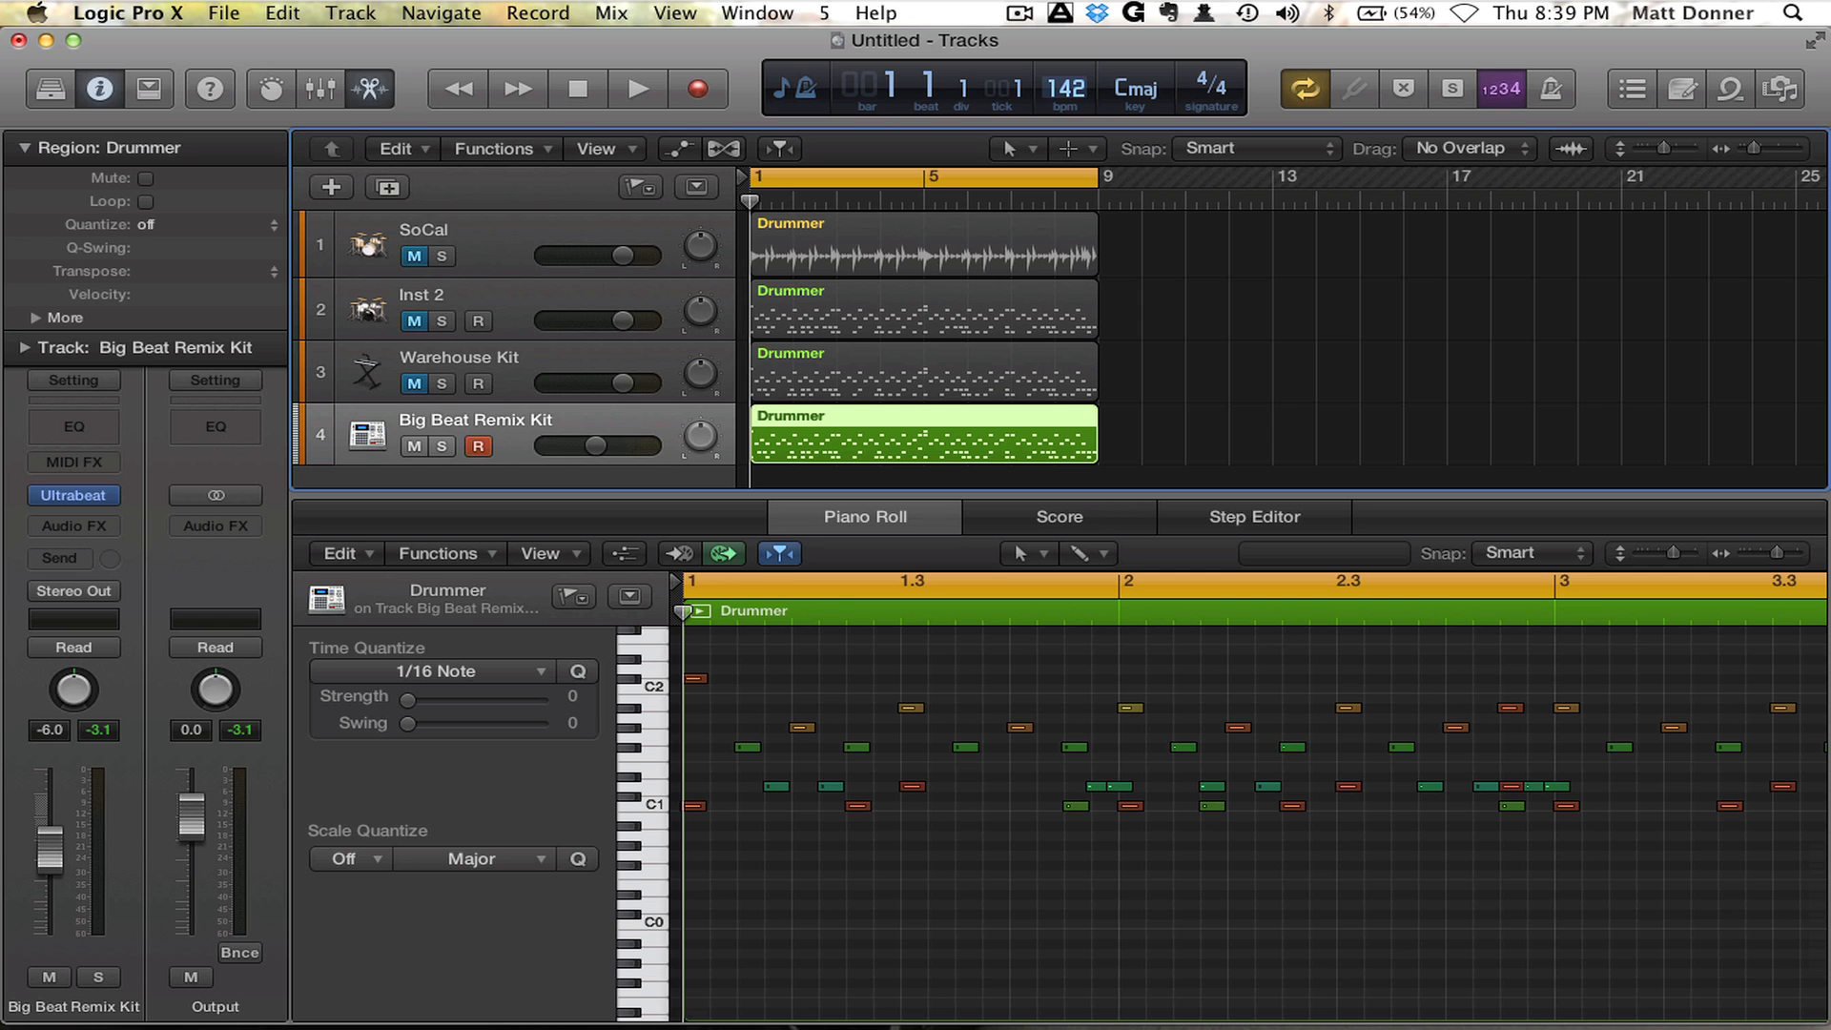
{"action": "key", "text": "space"}
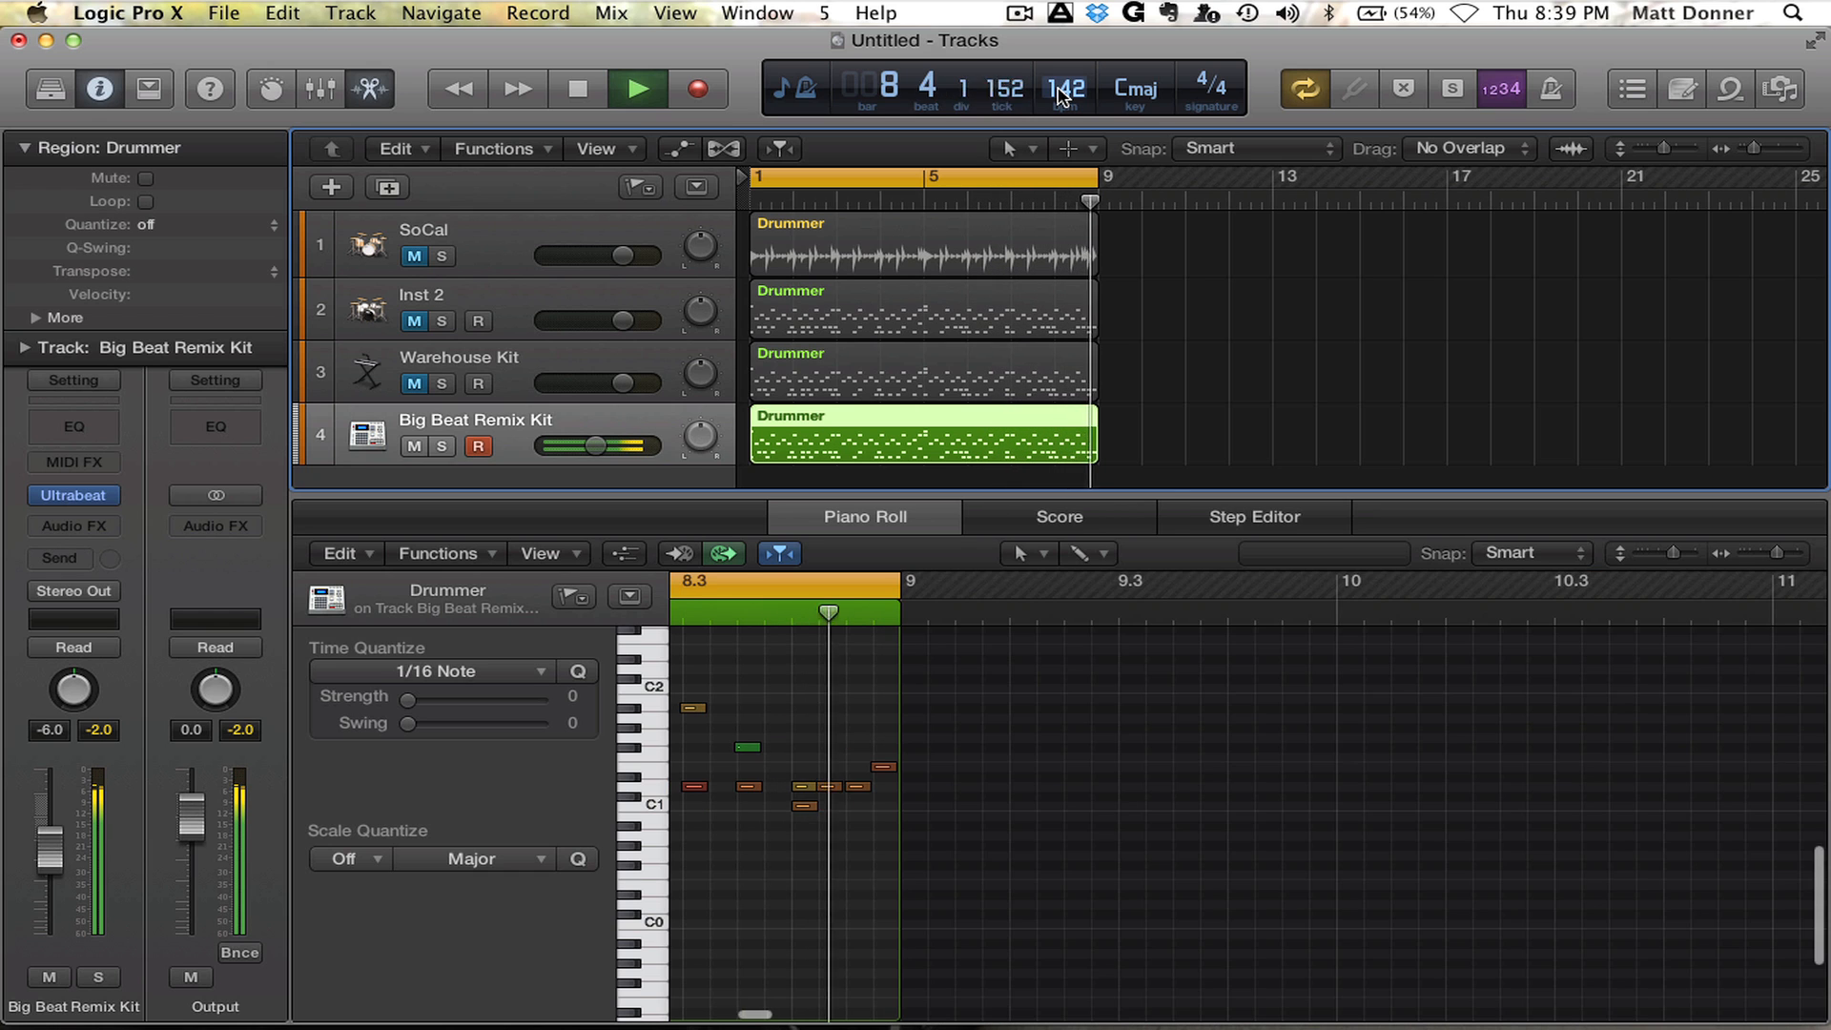
Step: Stop playback, mute the Big Beat Remix Kit track, and select and unmute the SoCal track
{"action": "key", "text": "space"}
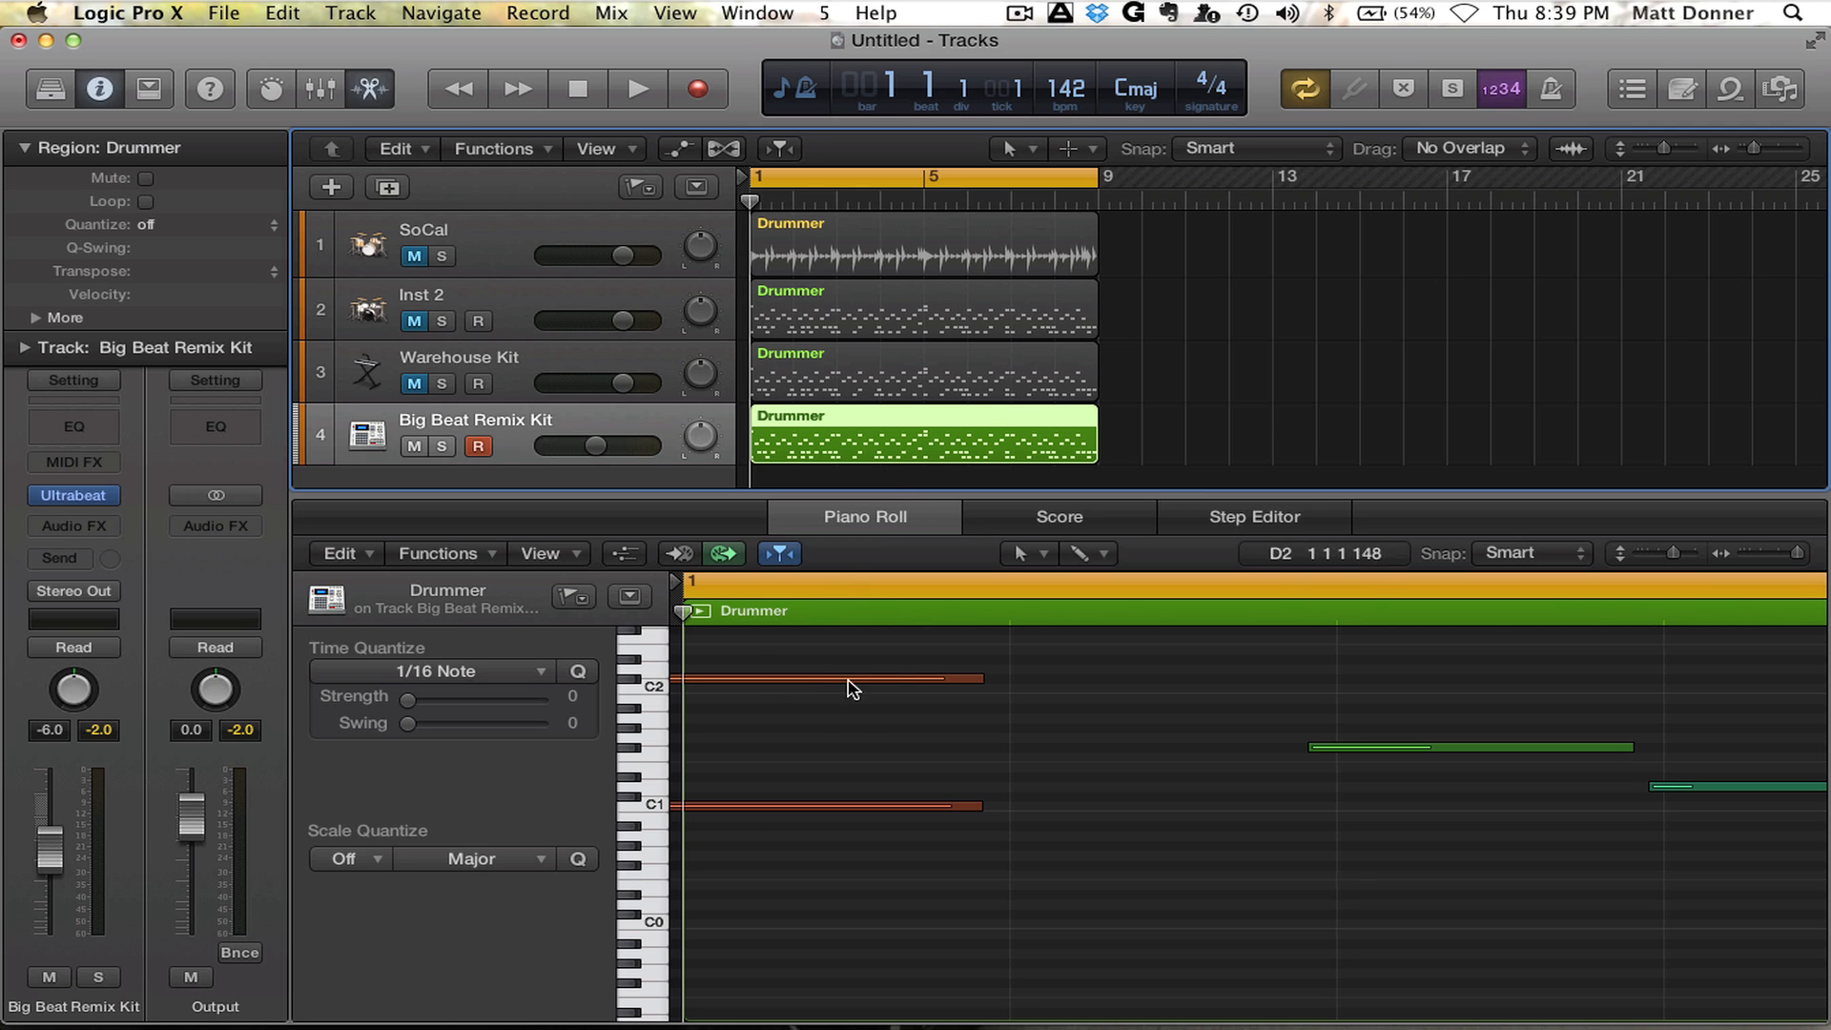
{"action": "left_click", "coordinate": [414, 447]}
{"action": "left_click_drag", "start_coordinate": [940, 493], "coordinate": [918, 743]}
{"action": "scroll", "coordinate": [925, 658], "scroll_direction": "up", "scroll_amount": 2}
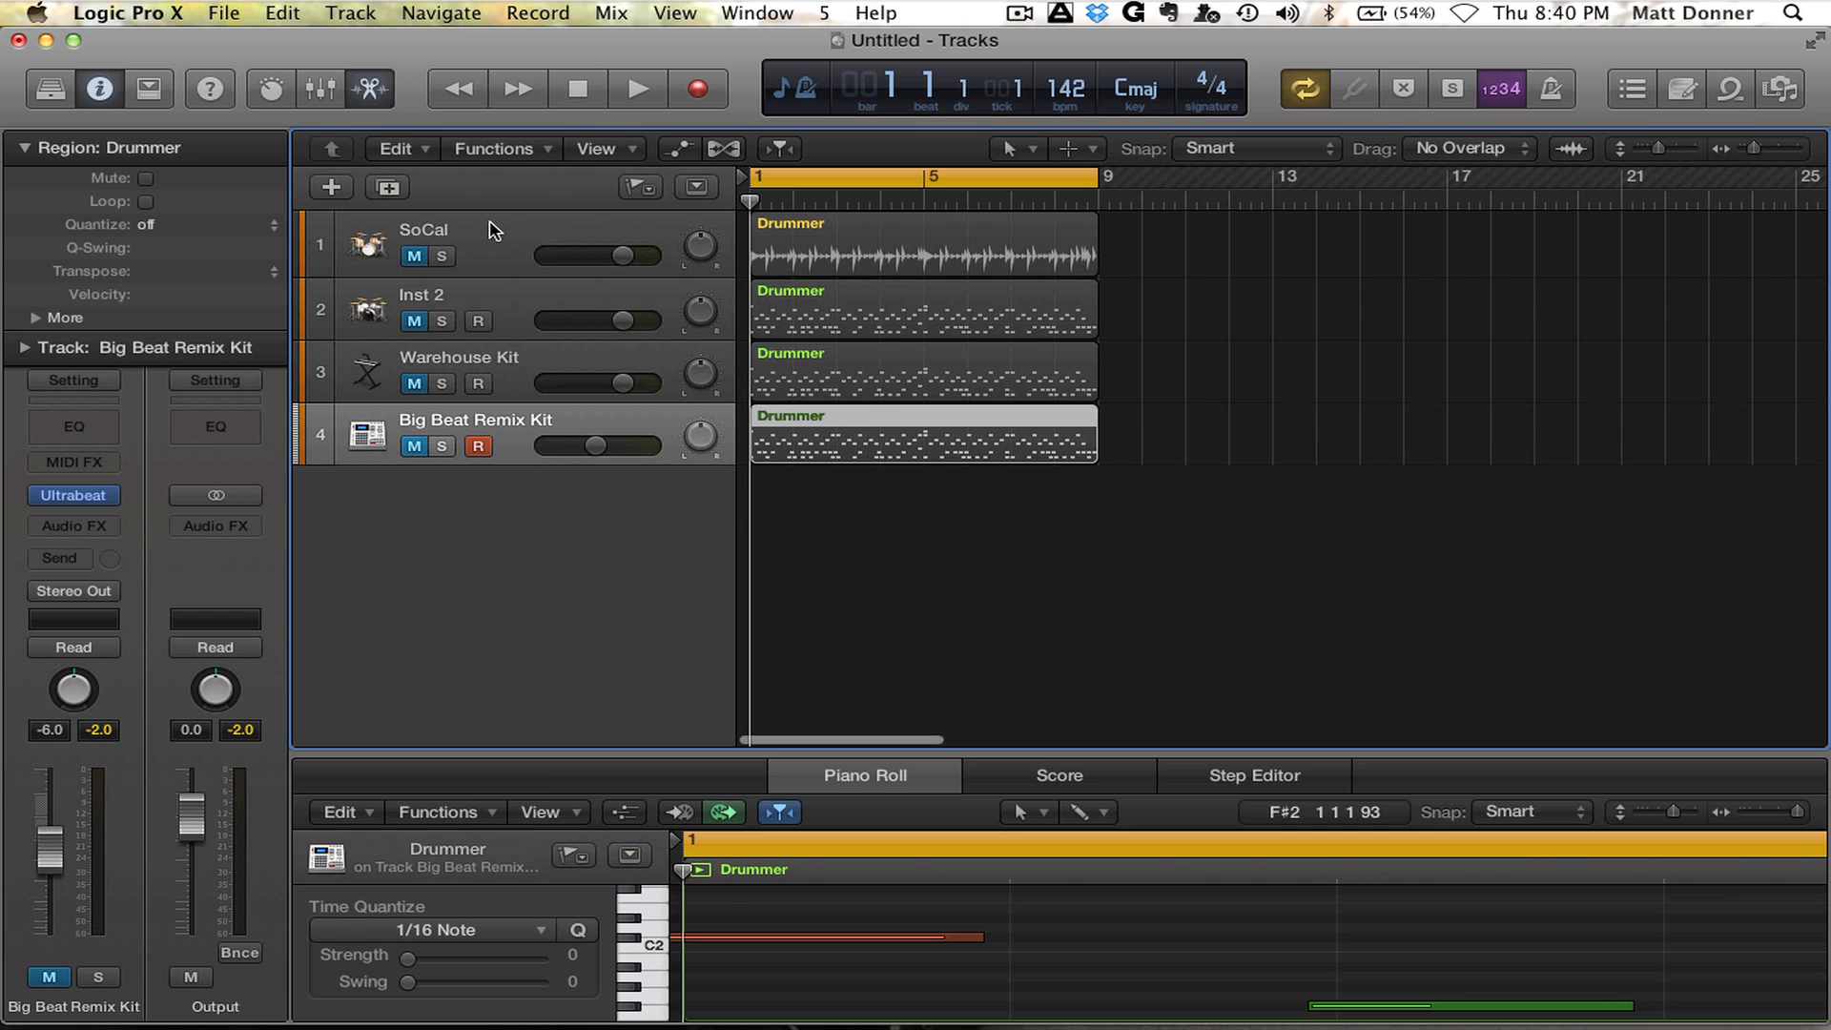
{"action": "left_click", "coordinate": [490, 220]}
{"action": "left_click", "coordinate": [414, 258]}
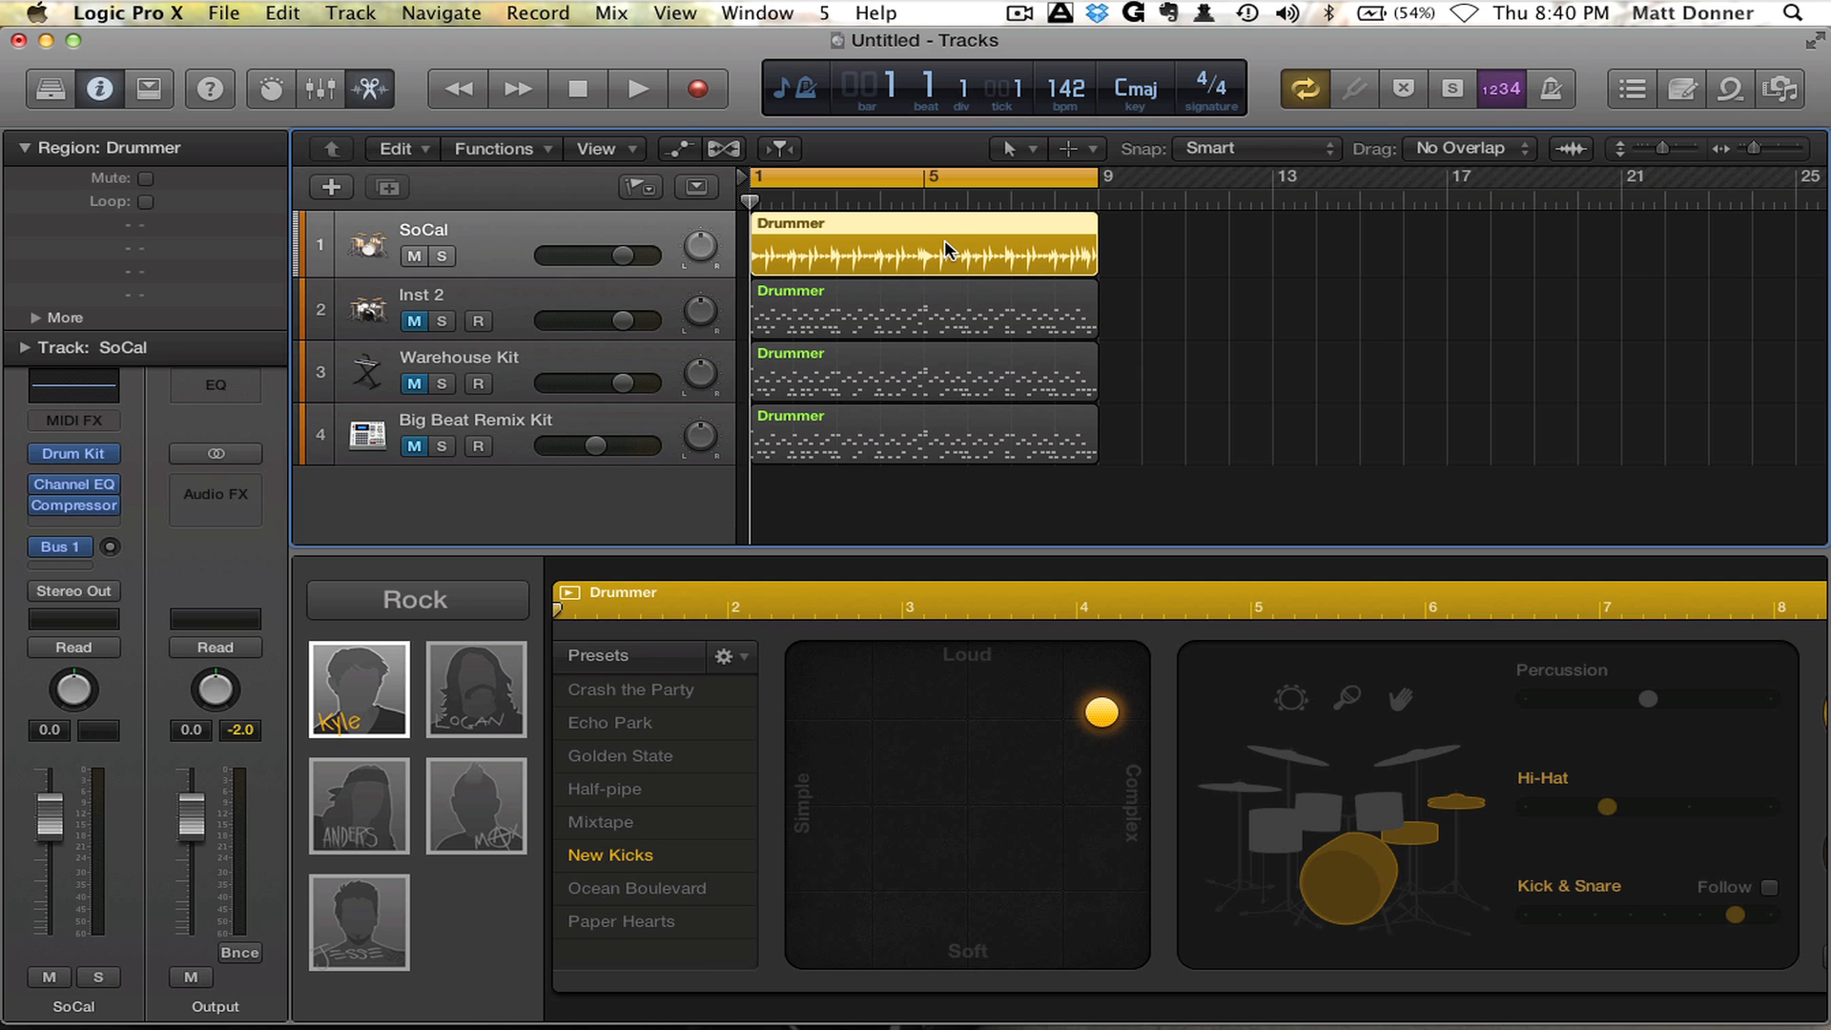
Step: Copy the SoCal Drummer region to bars 9 and 17, and set the cycle range to bars 9–17
{"action": "left_click_drag", "start_coordinate": [944, 245], "coordinate": [1655, 255]}
{"action": "left_click_drag", "start_coordinate": [1095, 176], "coordinate": [1797, 154]}
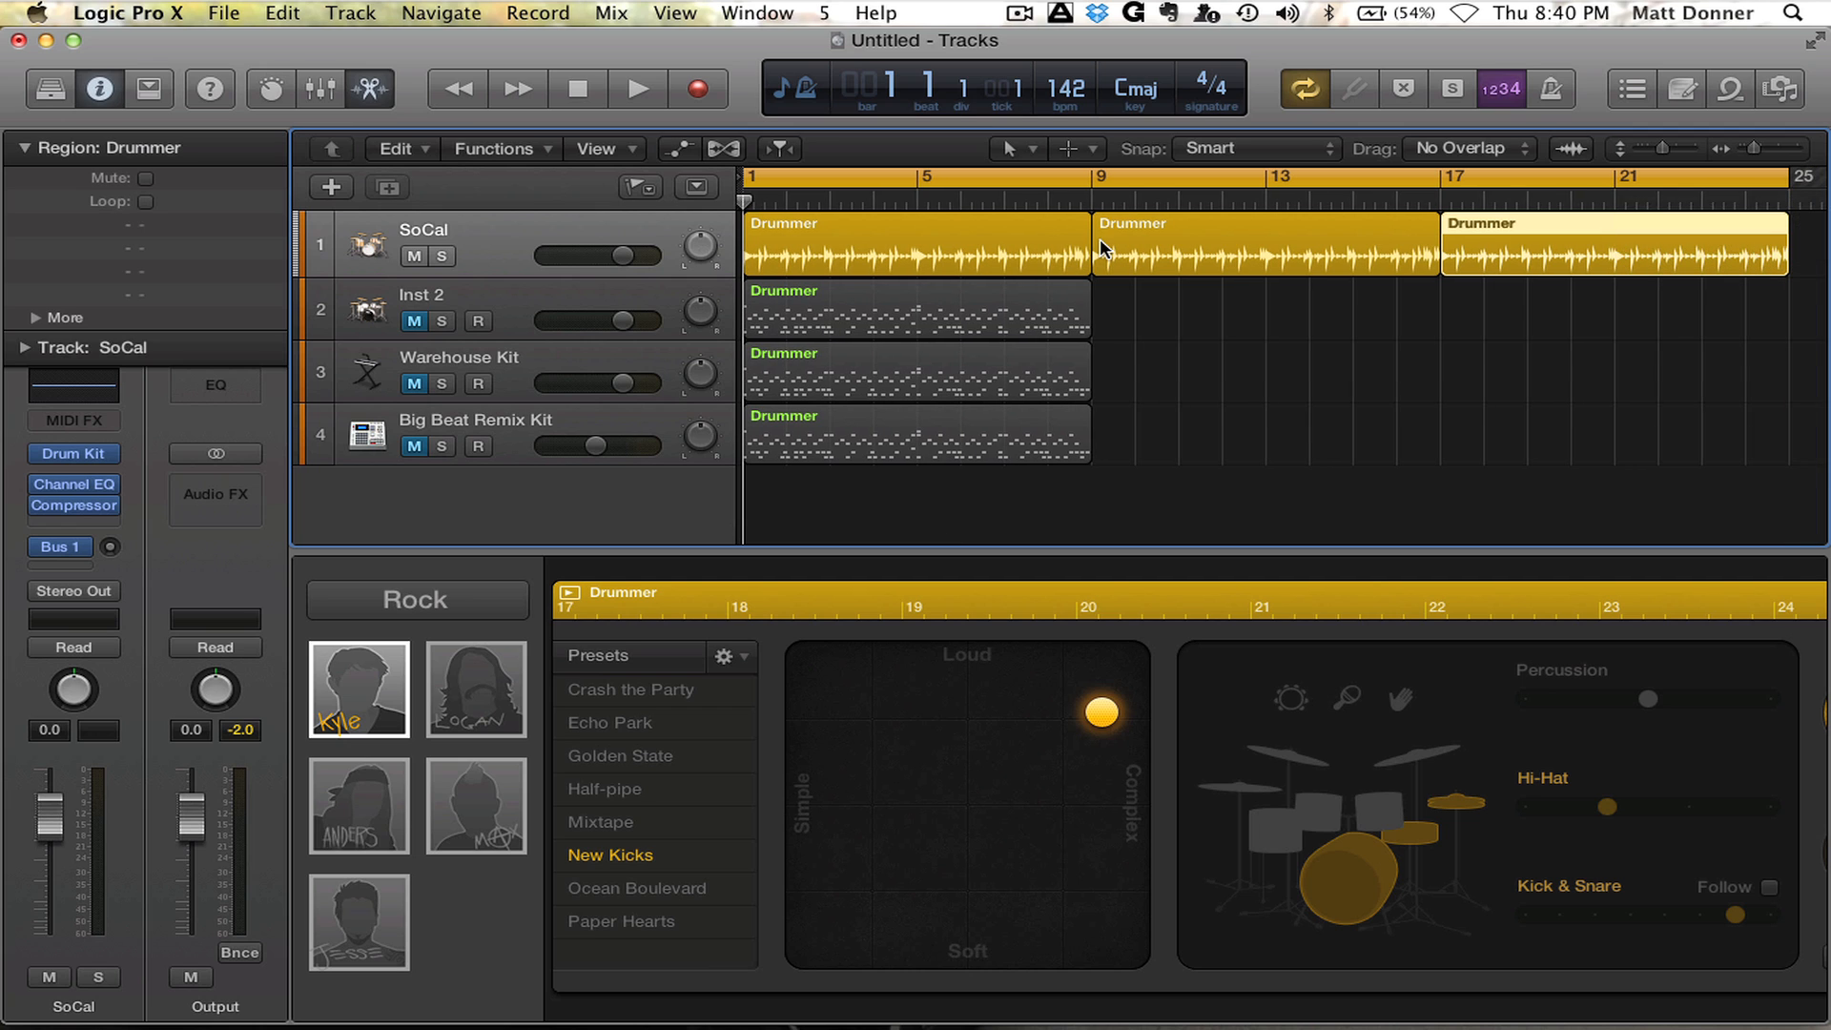
{"action": "left_click", "coordinate": [1053, 250]}
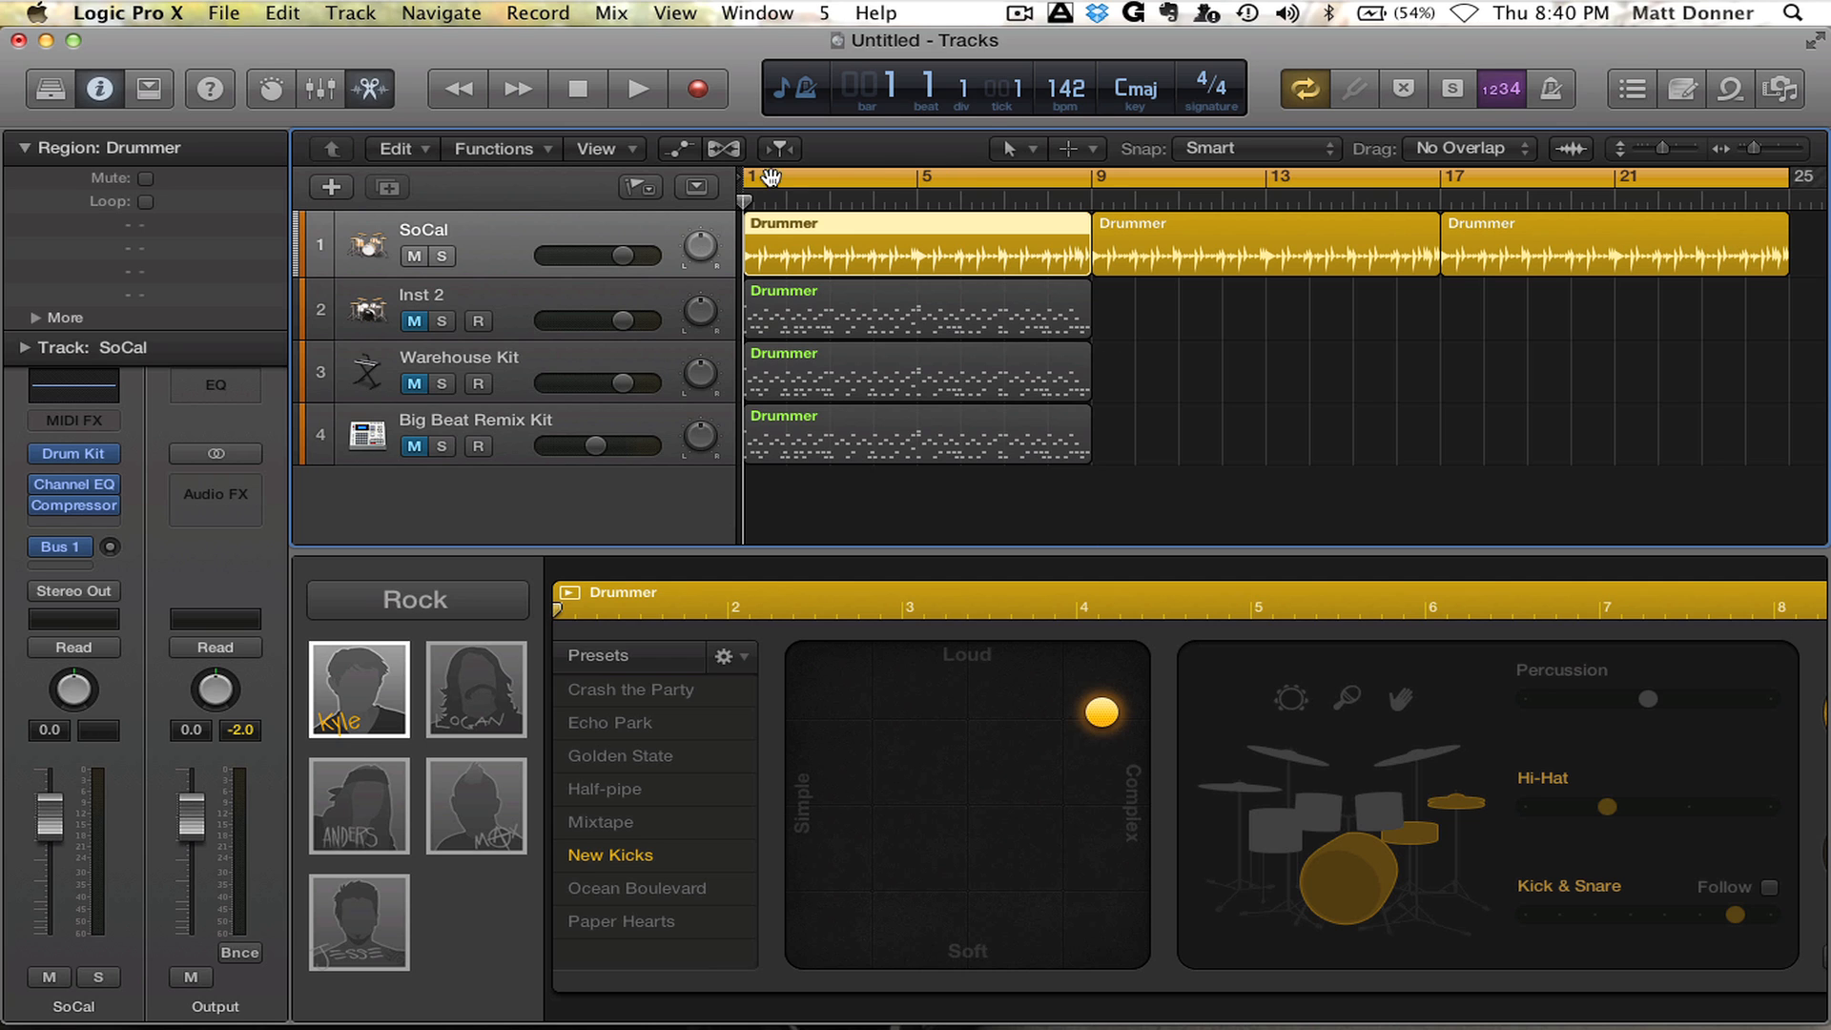
{"action": "left_click_drag", "start_coordinate": [746, 176], "coordinate": [1092, 175]}
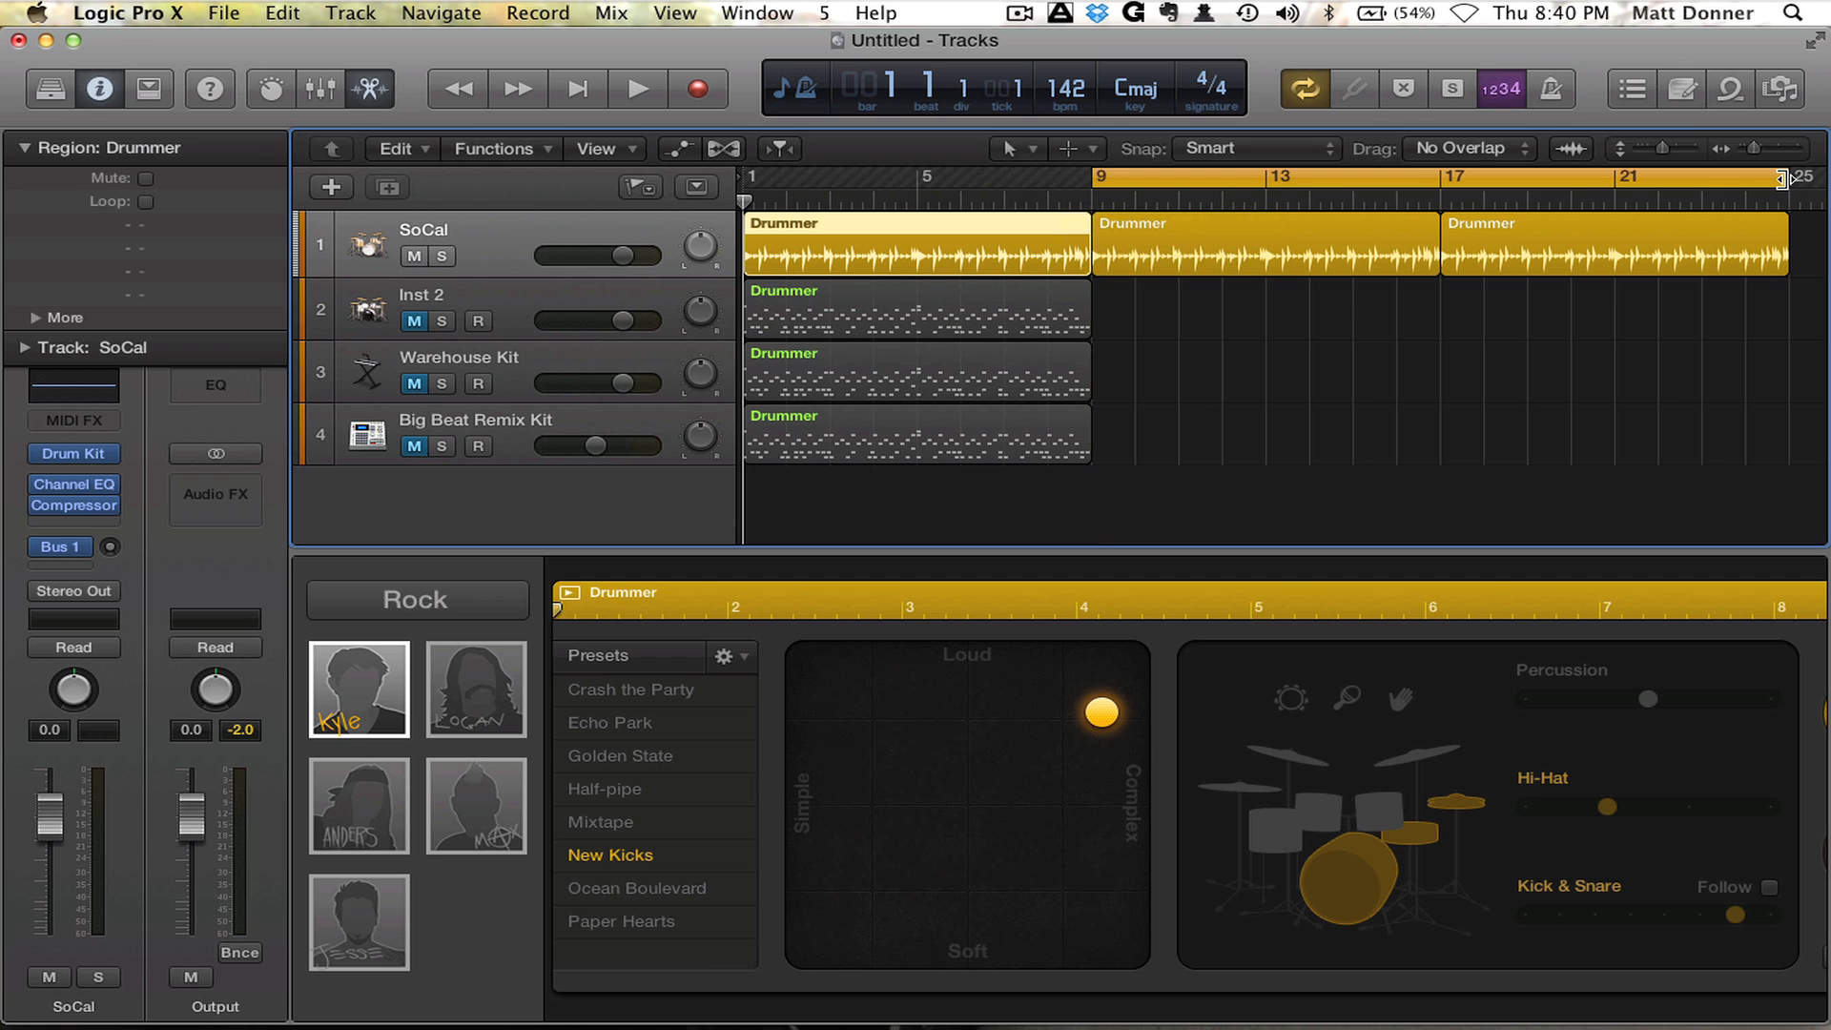
{"action": "left_click_drag", "start_coordinate": [1783, 179], "coordinate": [1440, 177]}
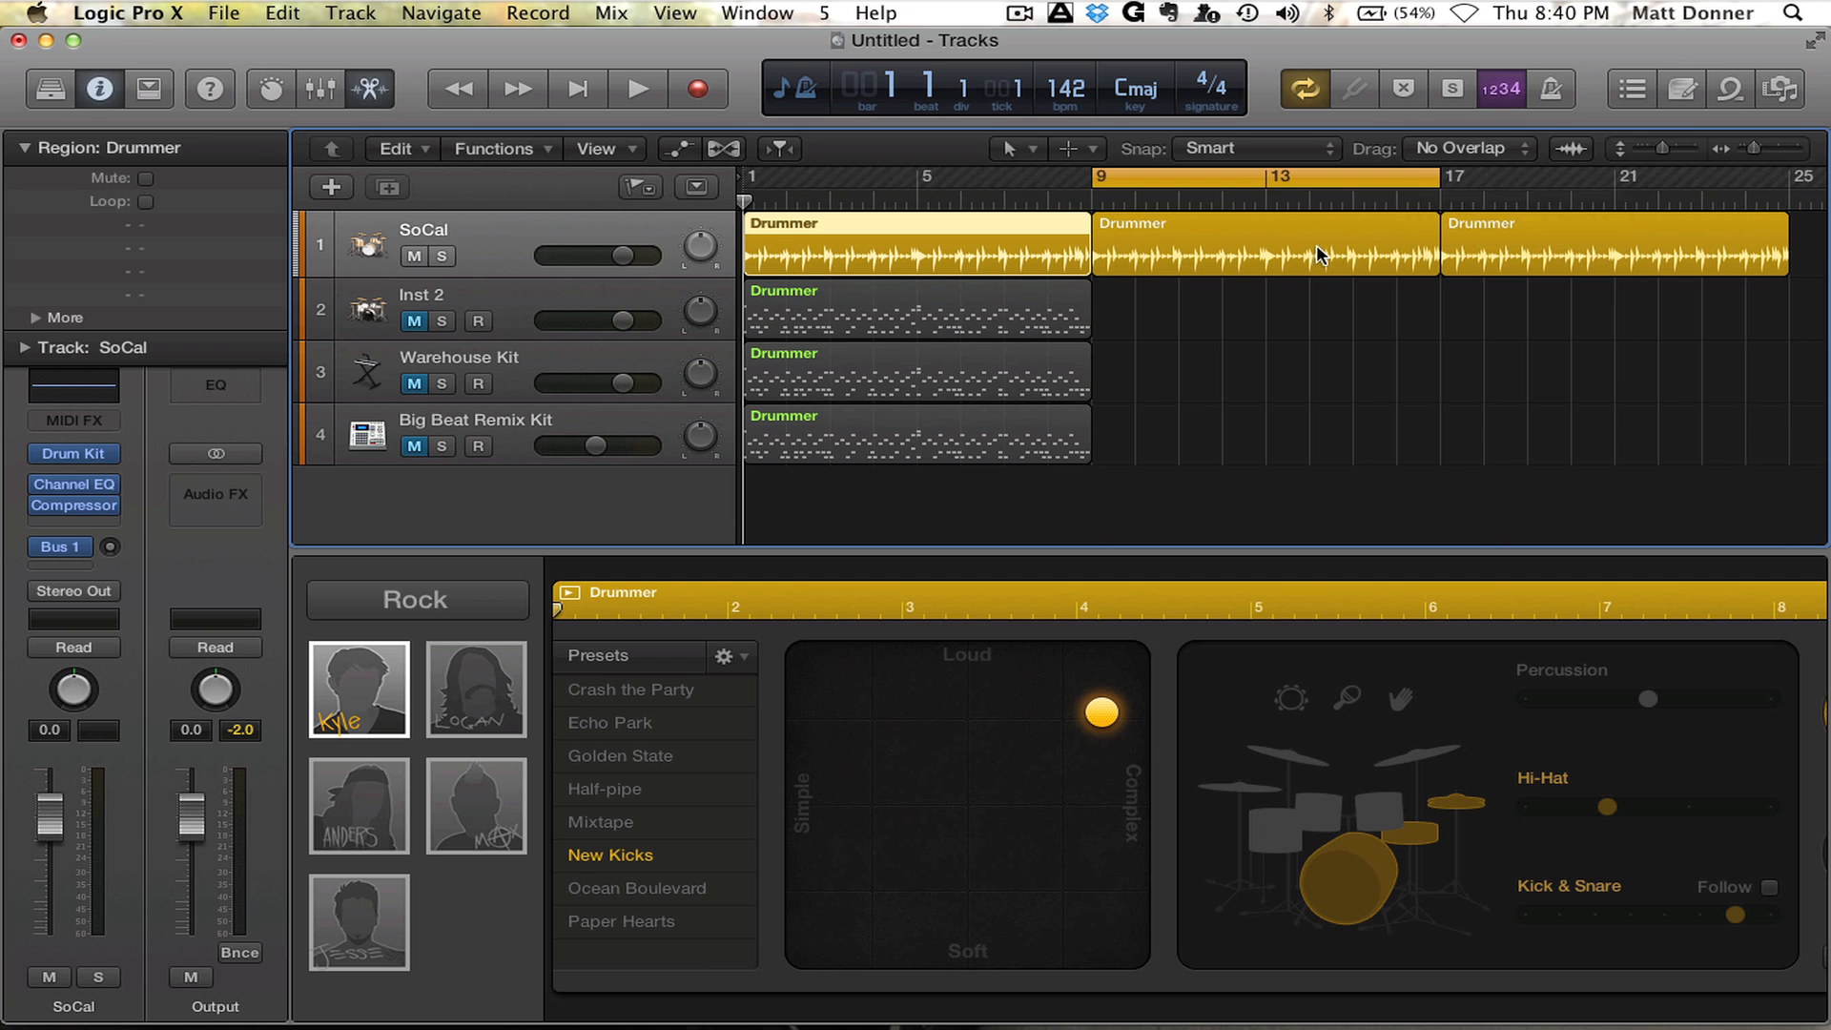
{"action": "left_click", "coordinate": [1099, 243]}
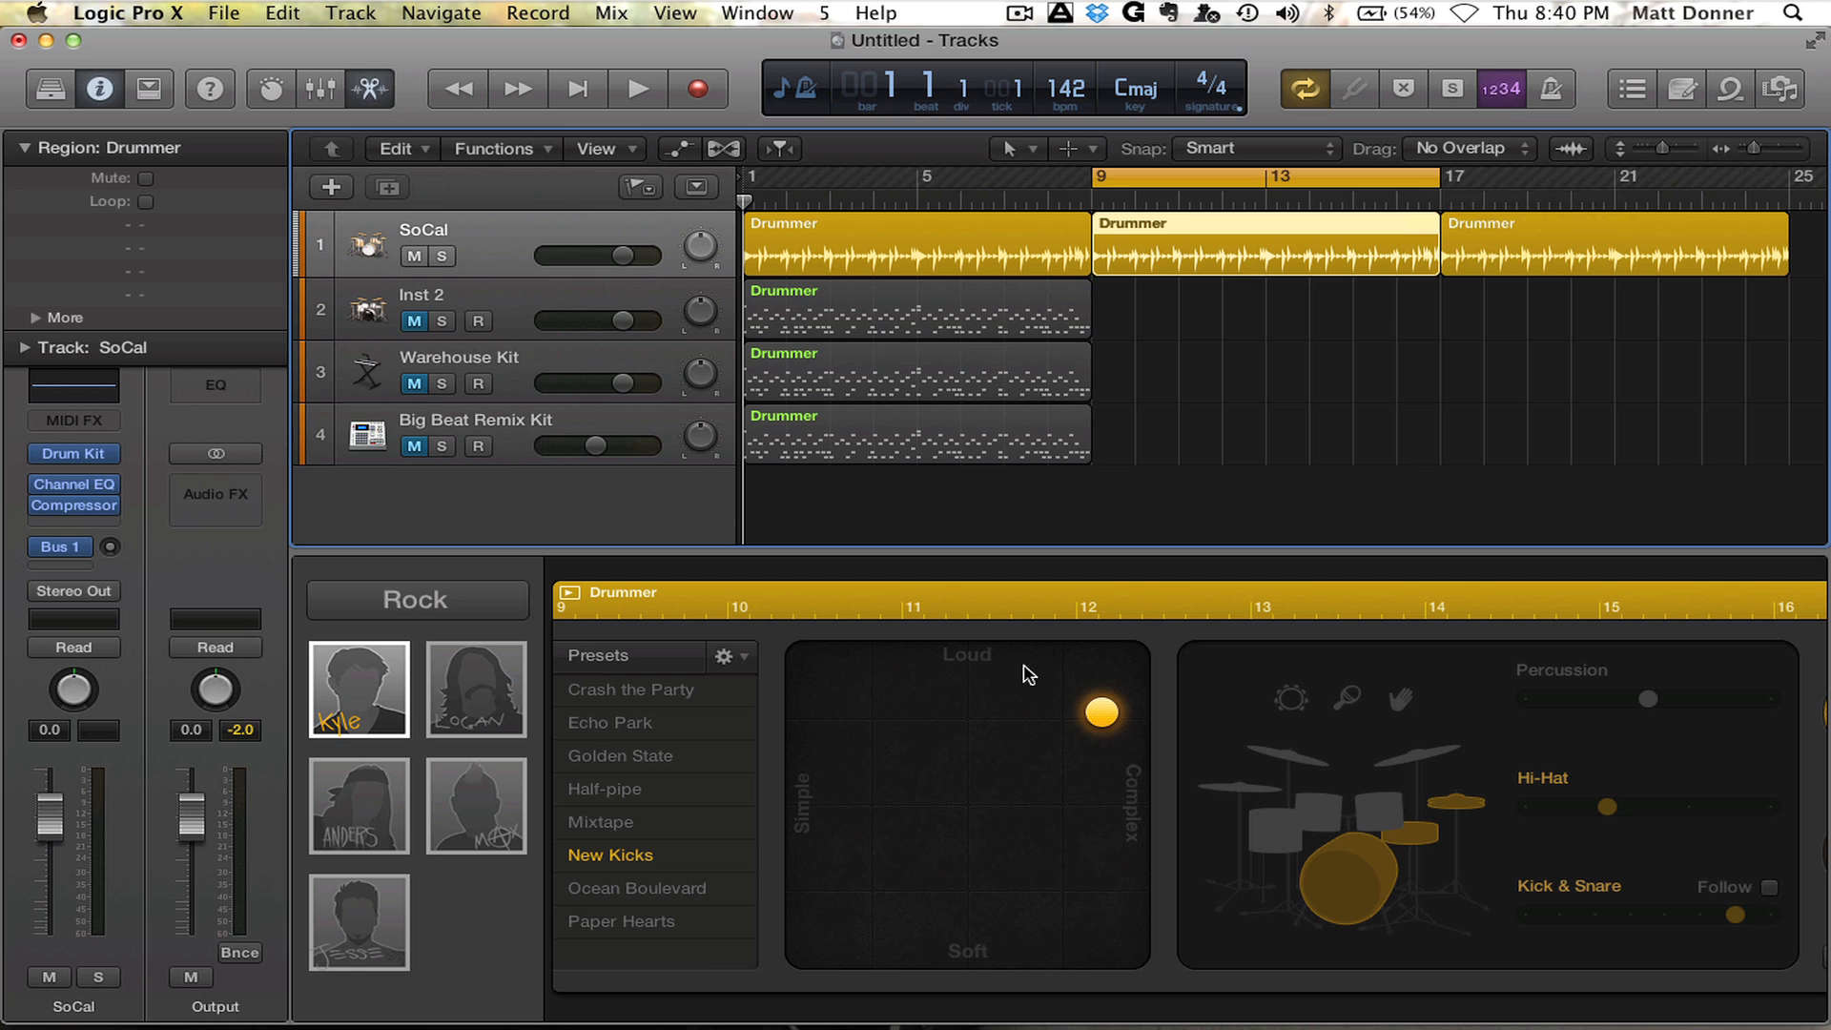
Step: Make the second SoCal region simpler while keeping it loud, audition it, and copy it to Inst 2 at bar 9 as MIDI
{"action": "left_click_drag", "start_coordinate": [1094, 712], "coordinate": [903, 712]}
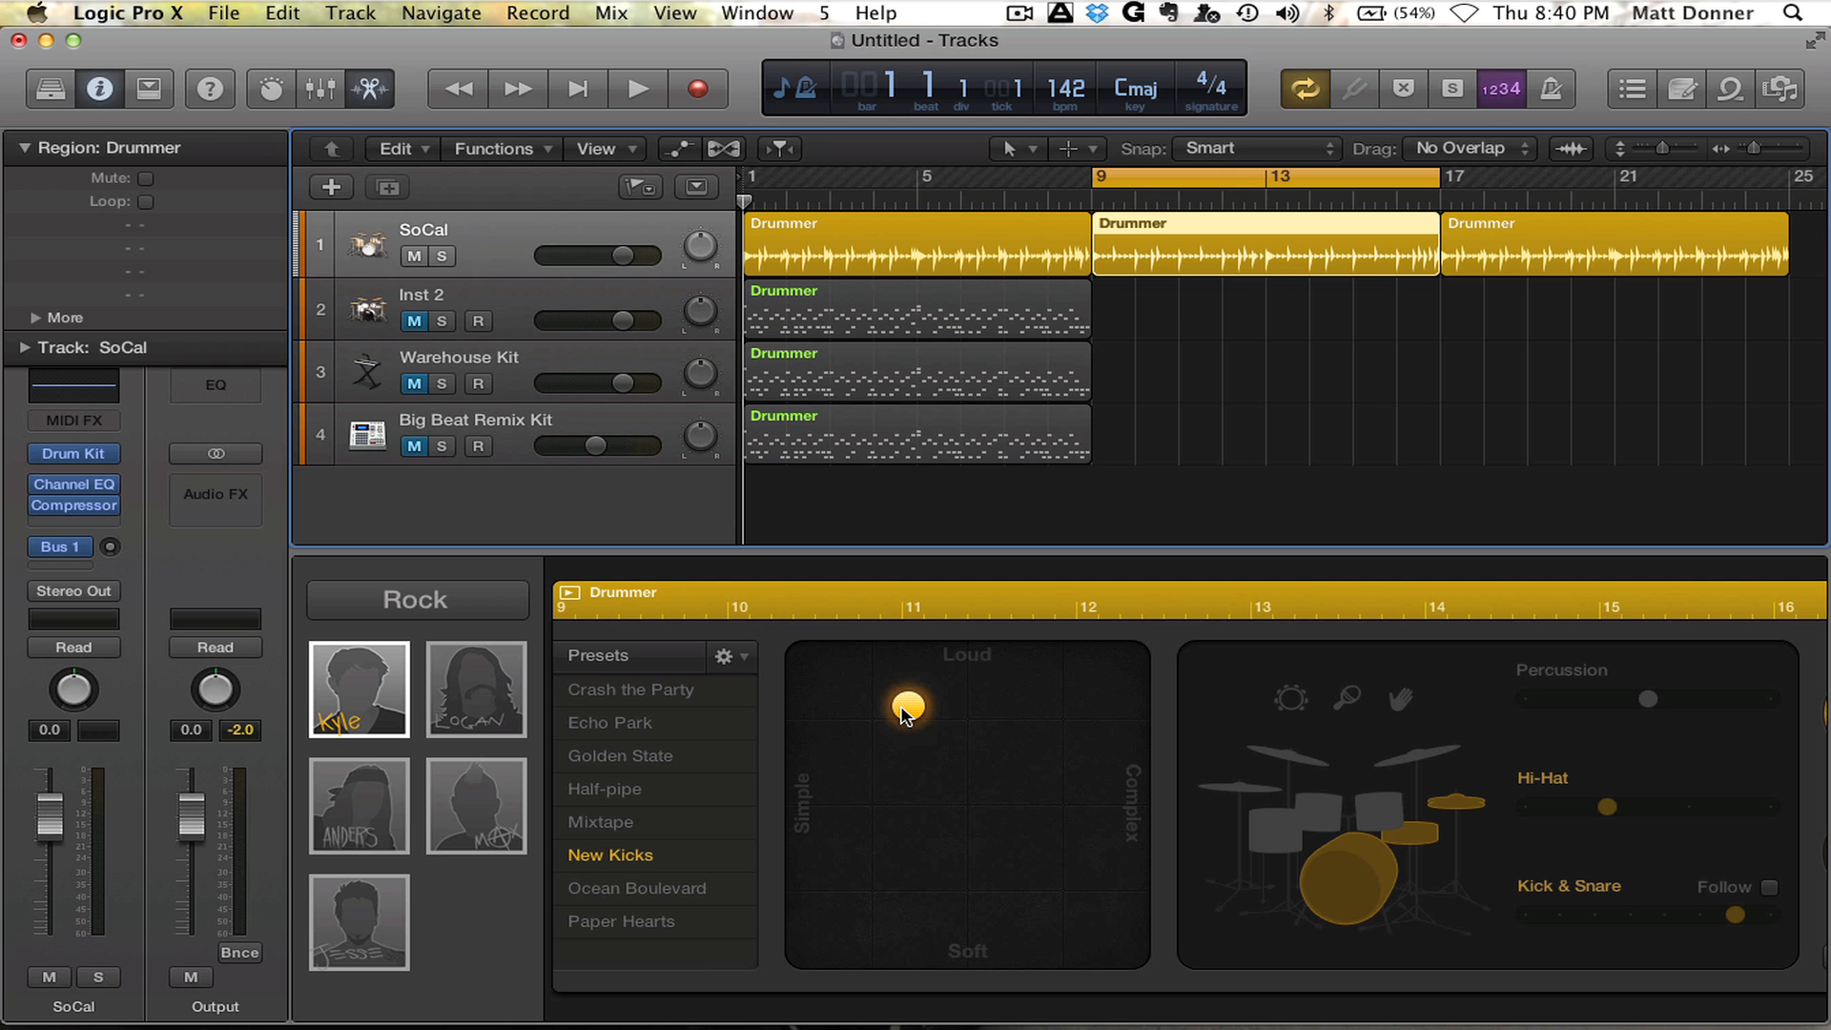
{"action": "key", "text": "space"}
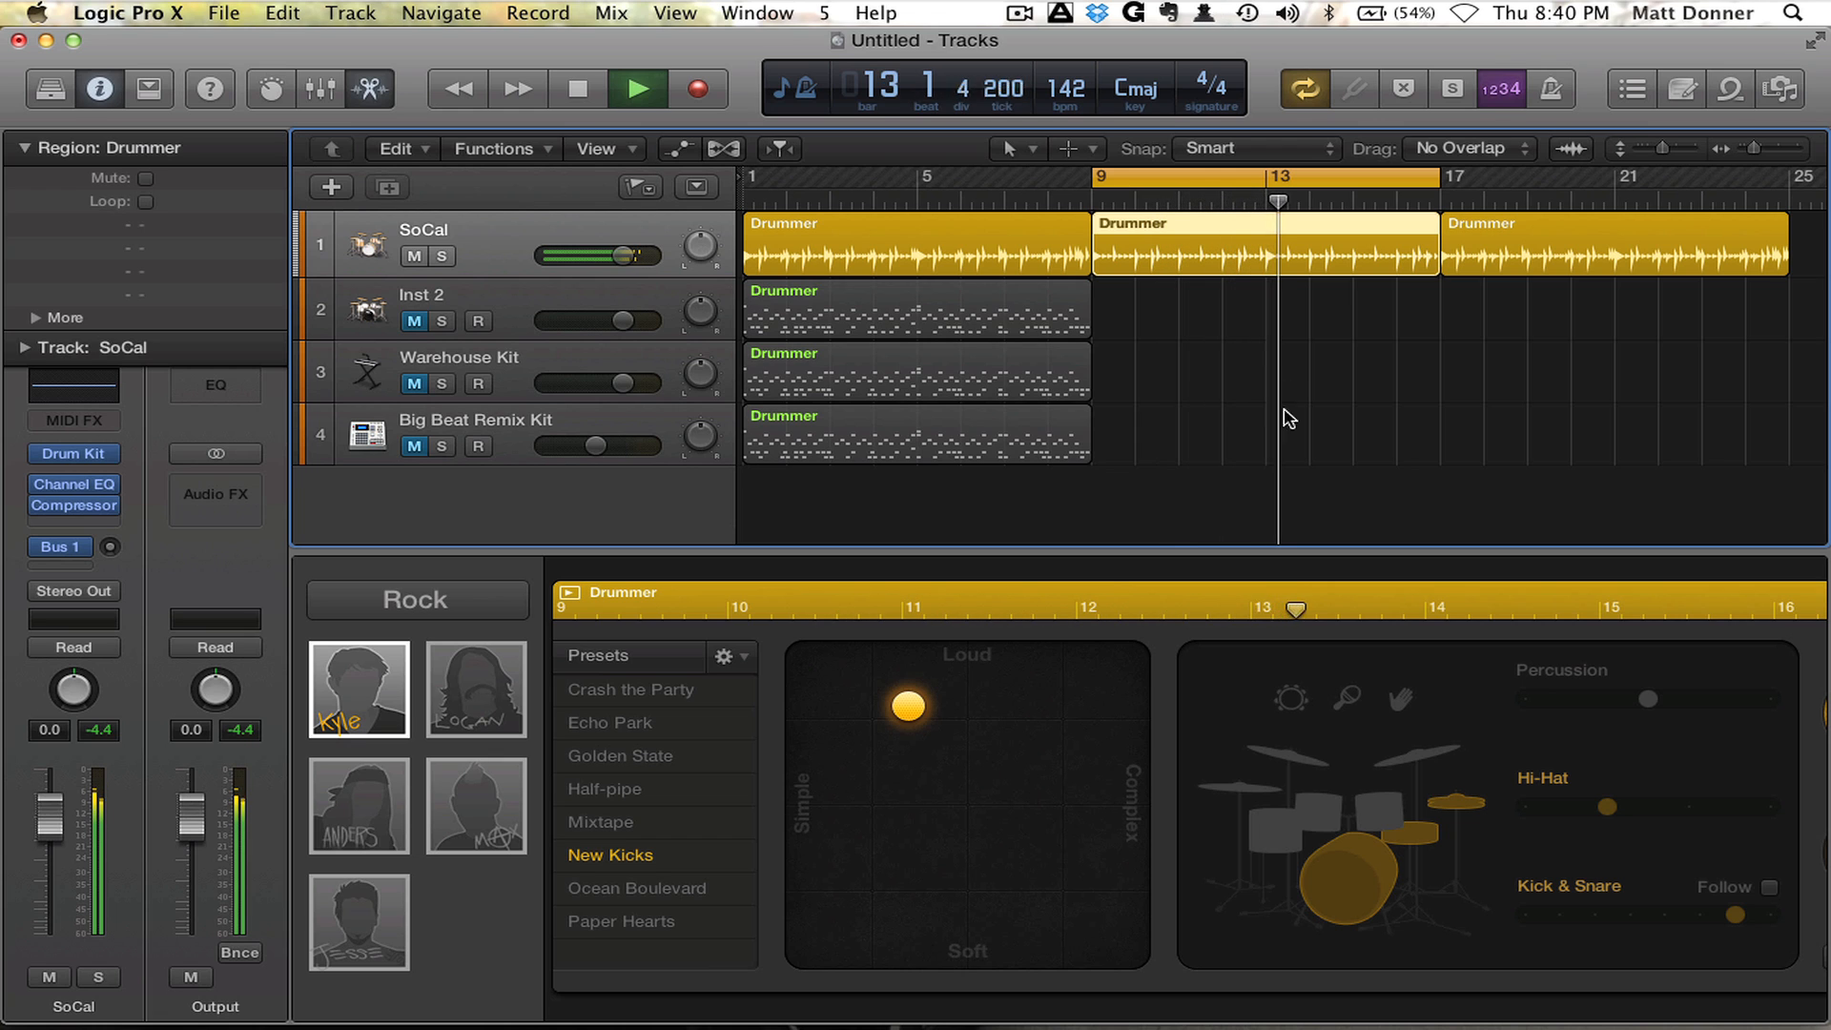
{"action": "key", "text": "space"}
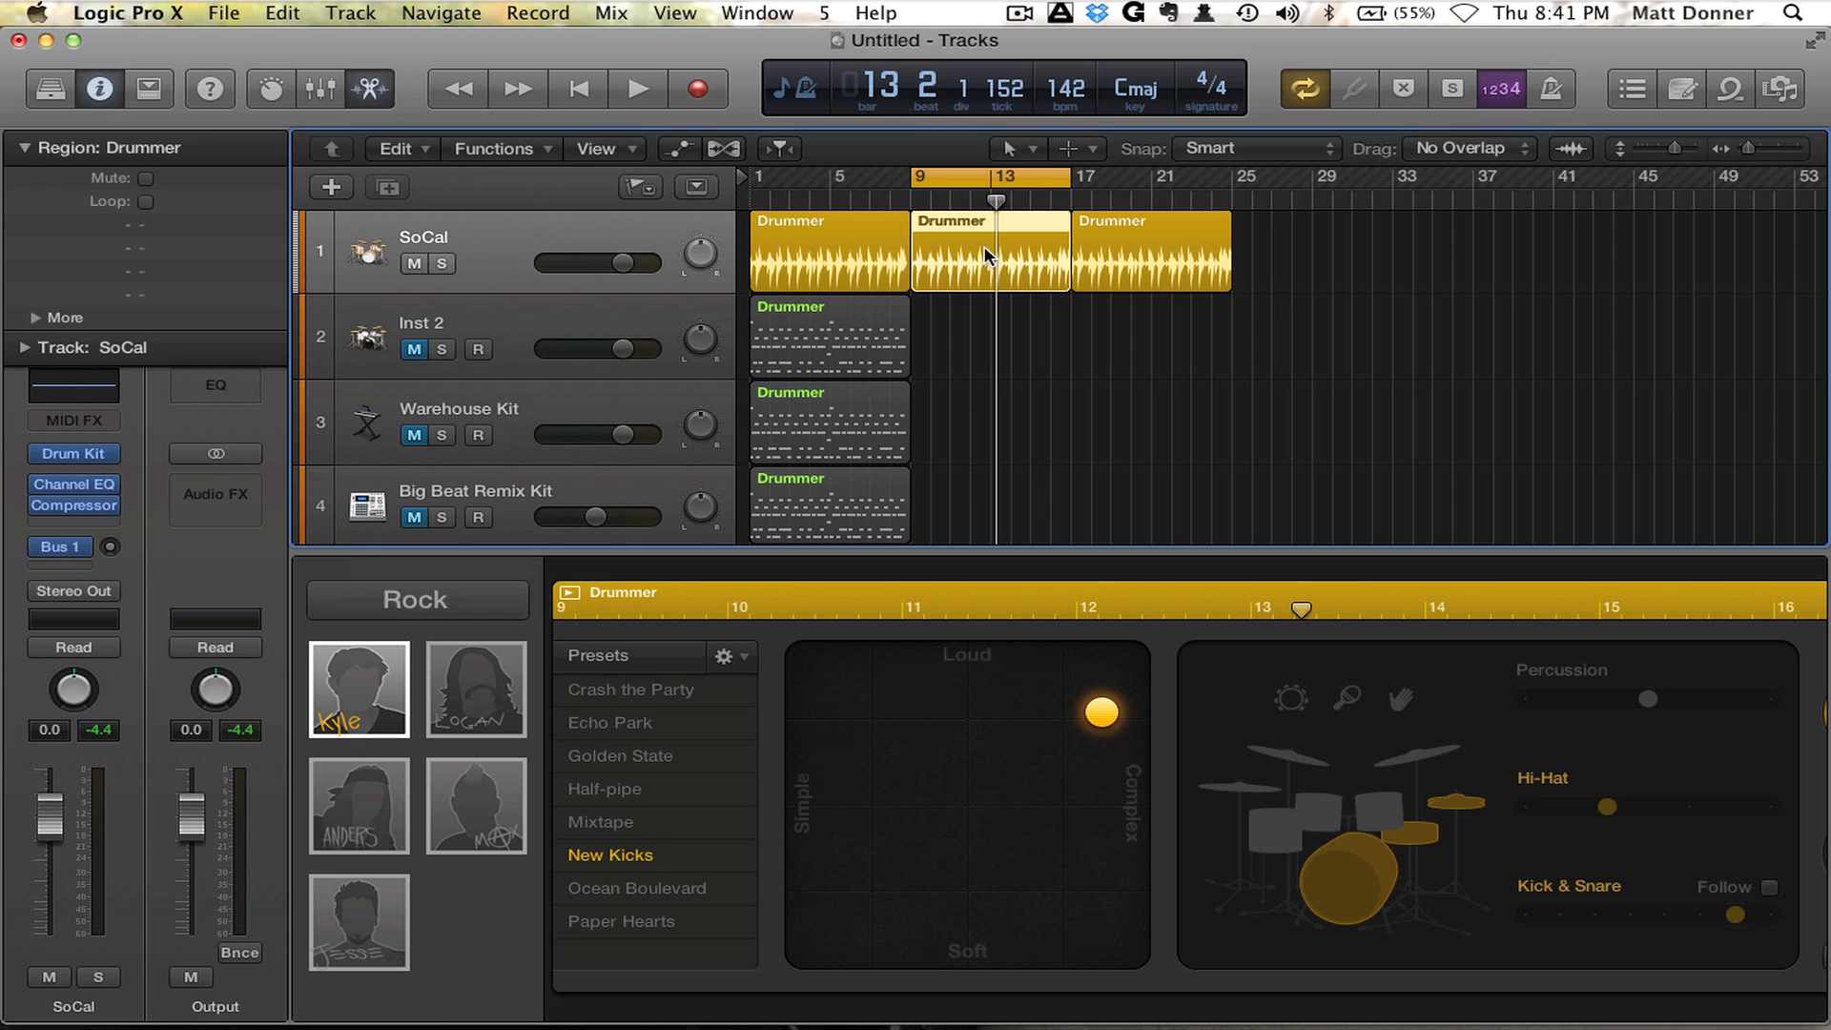
{"action": "left_click_drag", "start_coordinate": [967, 283], "coordinate": [973, 332]}
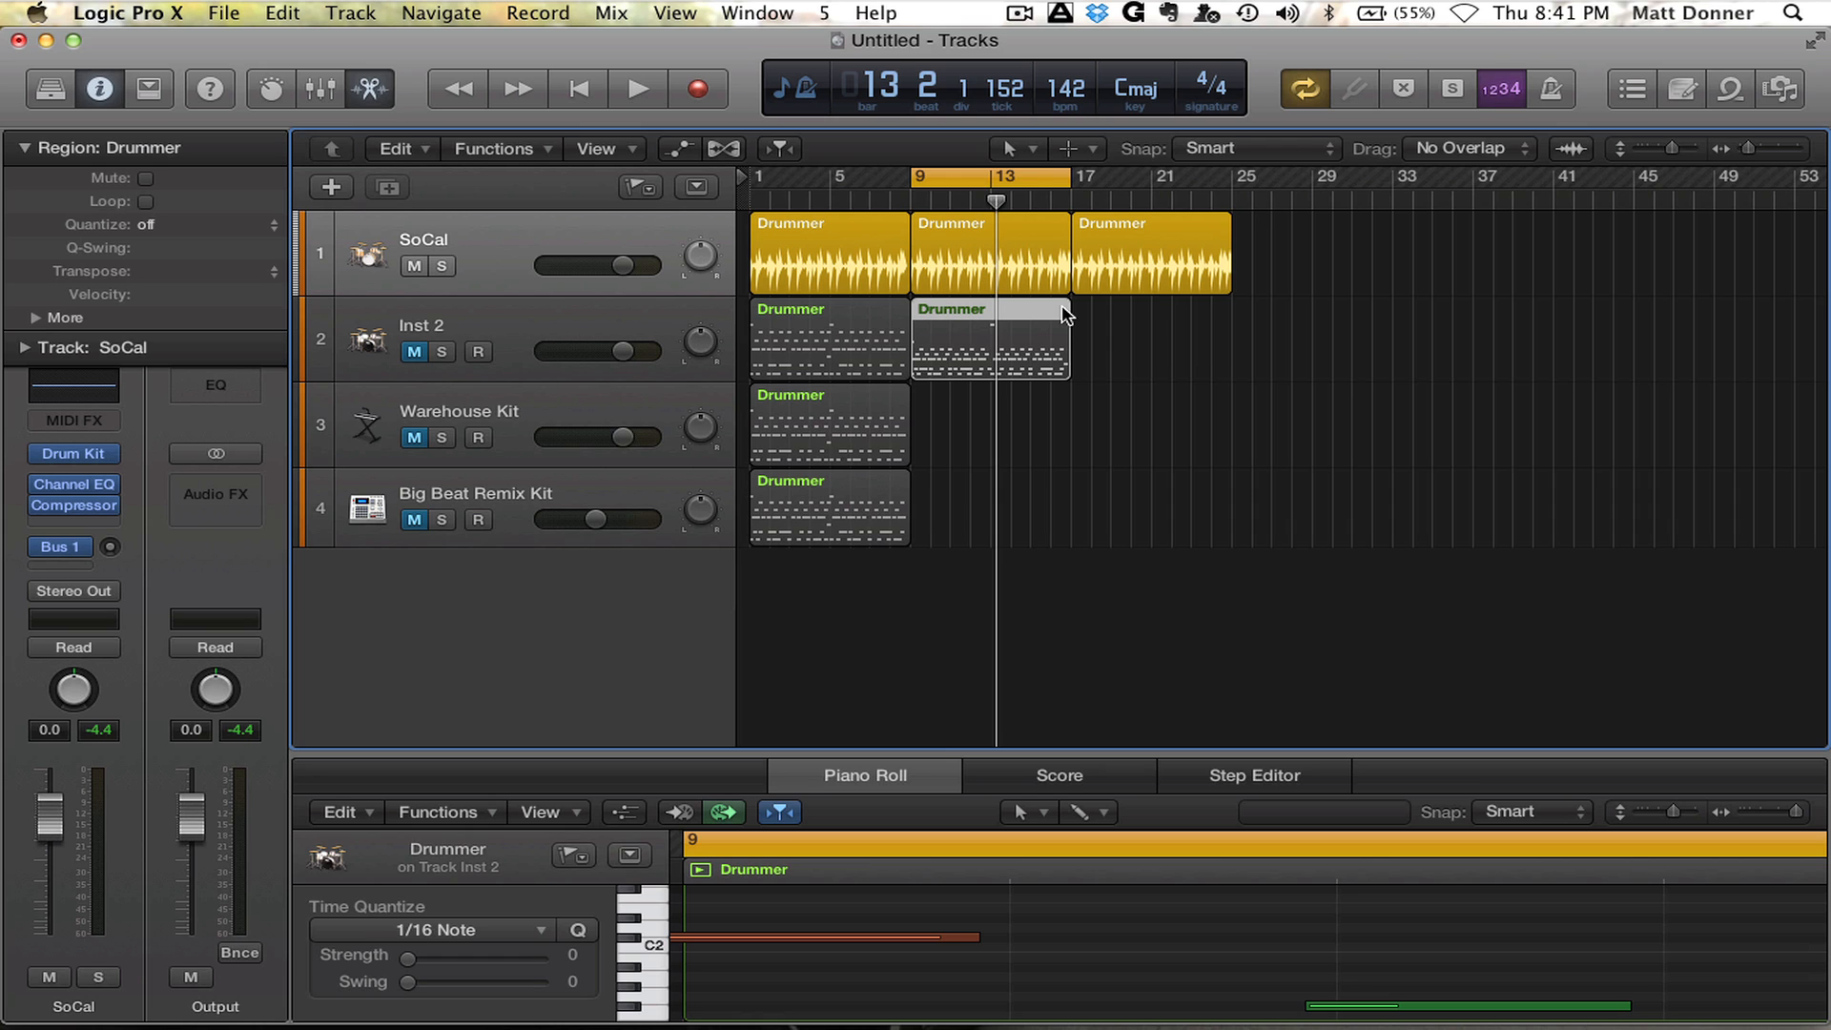
Step: Shift the cycle range to bars 17–25, make the third SoCal region soft but complex, and audition it
{"action": "left_click_drag", "start_coordinate": [999, 177], "coordinate": [1159, 178]}
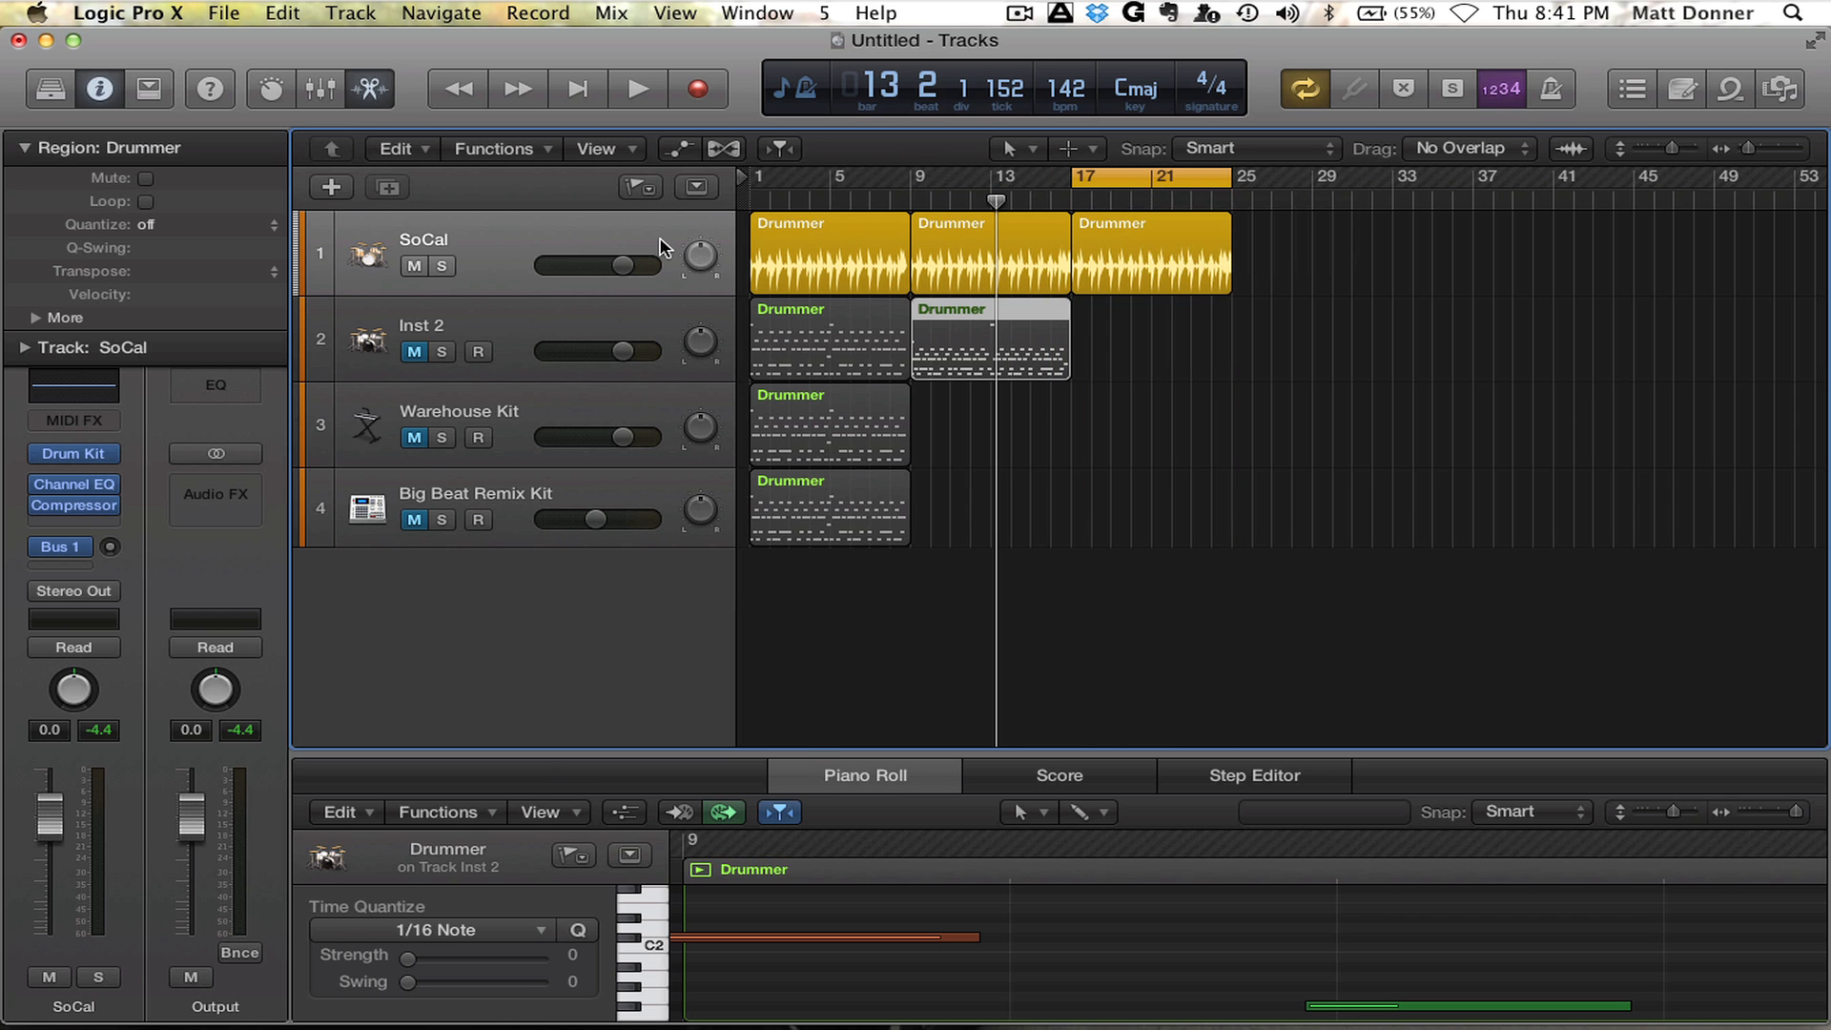
{"action": "left_click", "coordinate": [662, 239]}
{"action": "left_click_drag", "start_coordinate": [1101, 722], "coordinate": [1081, 892]}
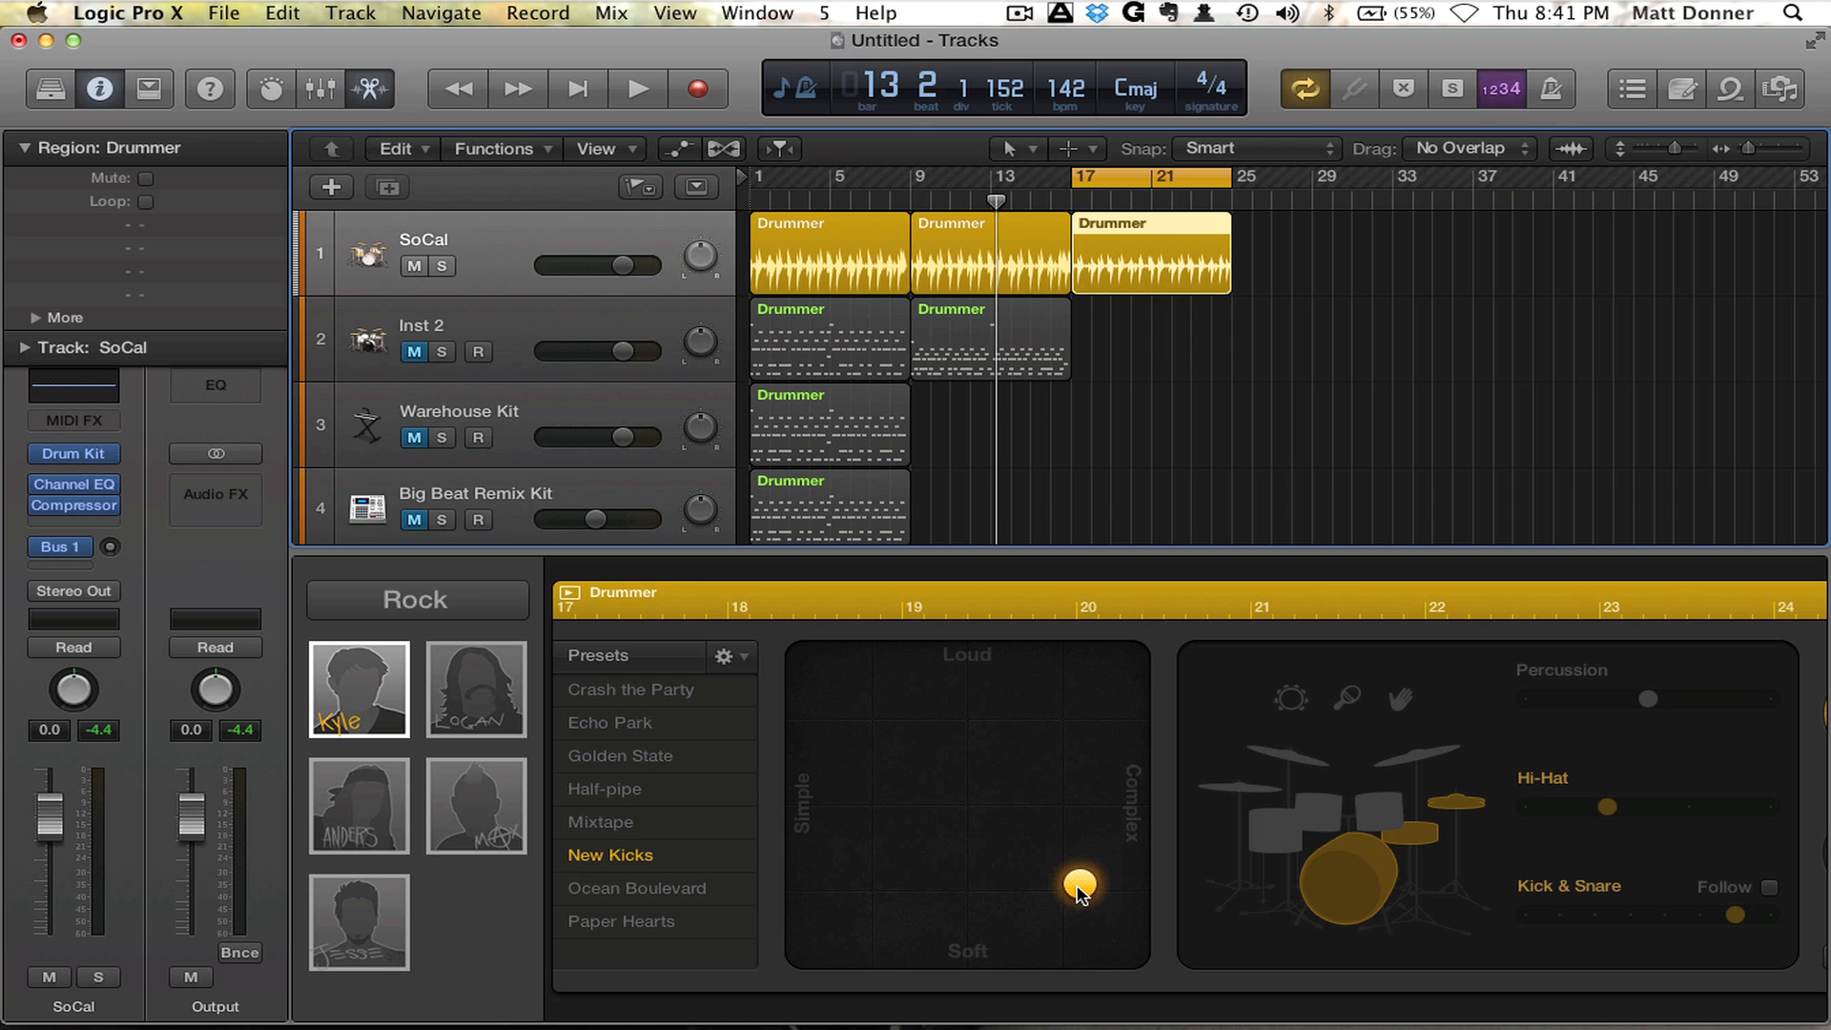
{"action": "key", "text": "space"}
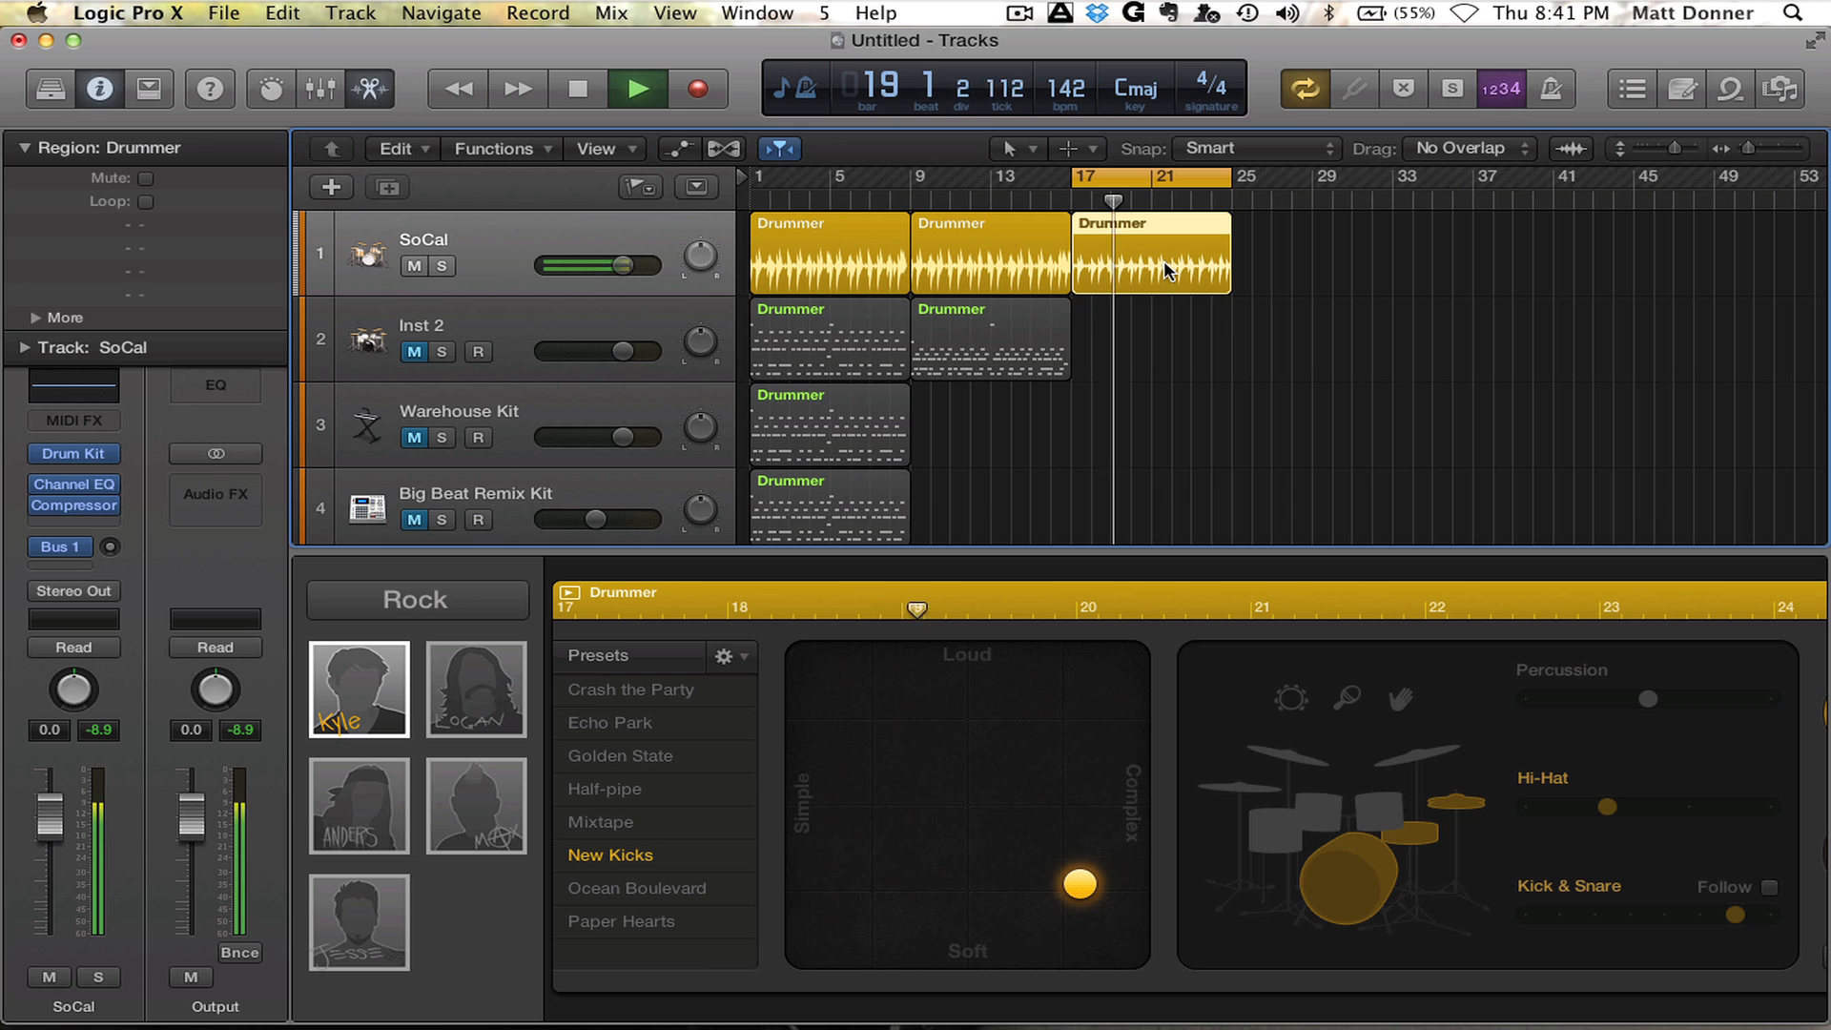
{"action": "key", "text": "space"}
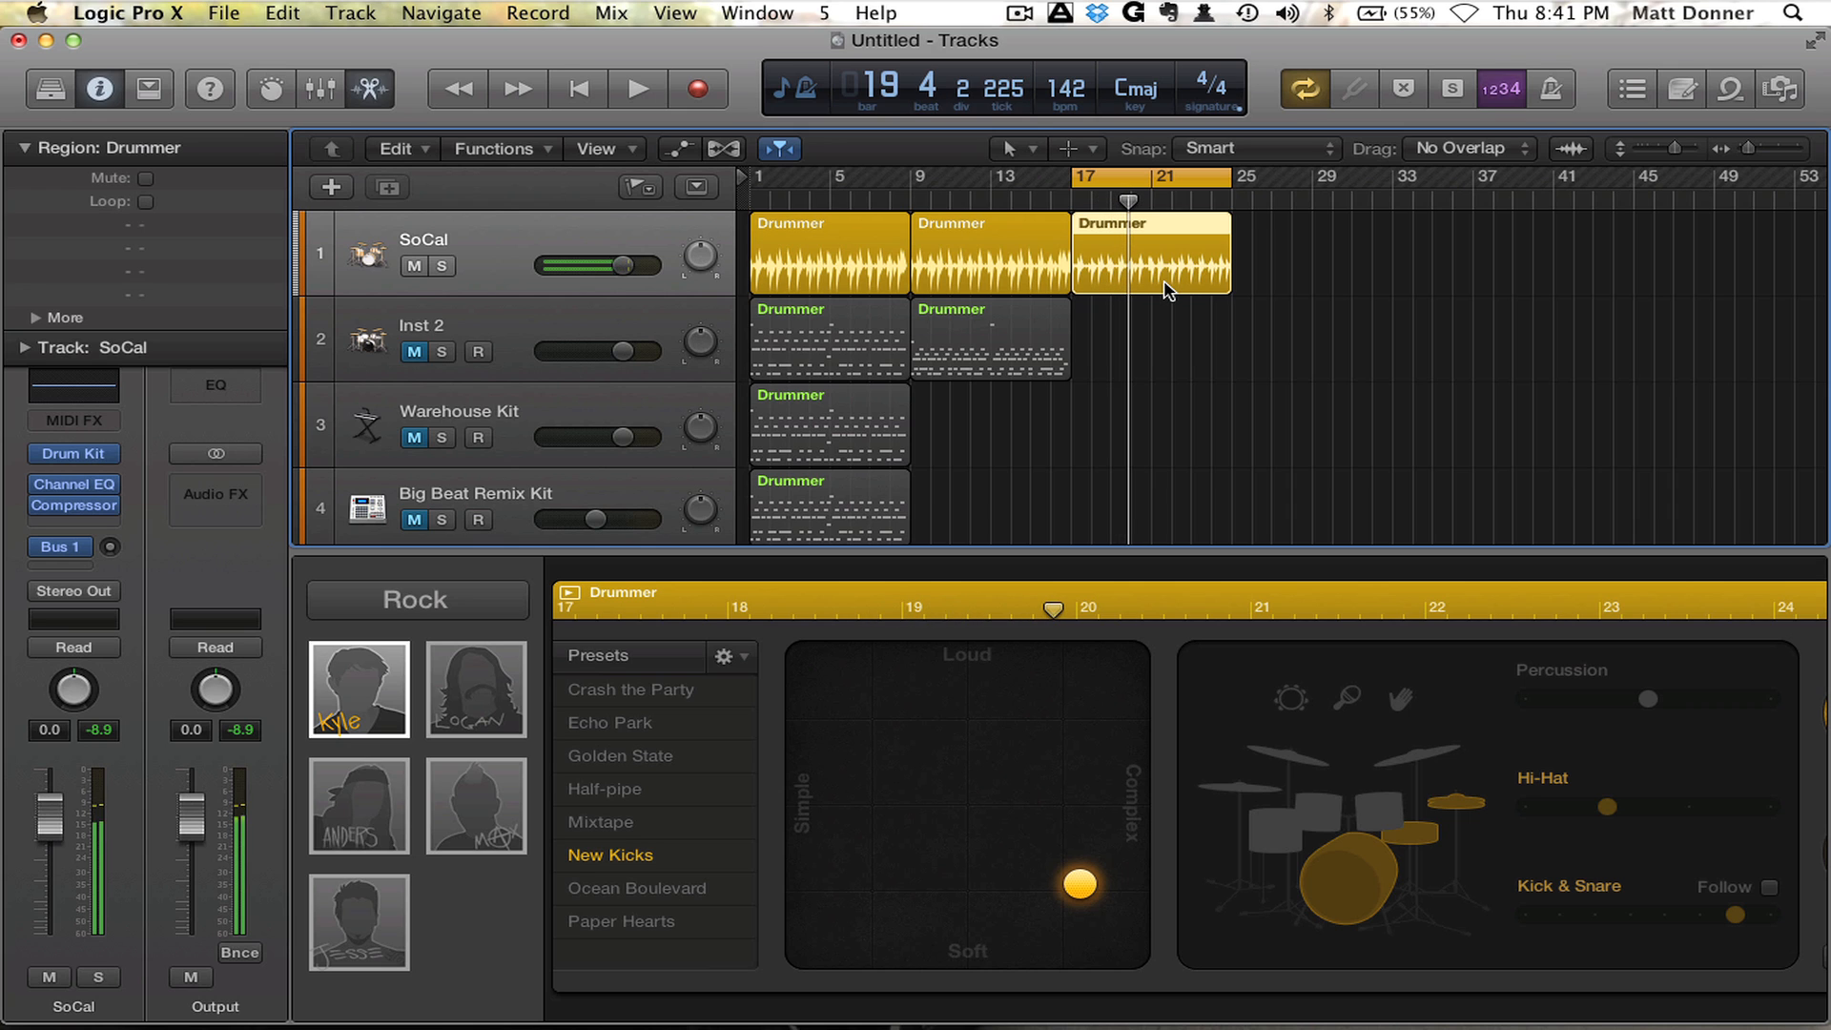
Step: Copy the third SoCal region to Inst 2 at bar 17 as MIDI, and turn off the cycle range
{"action": "left_click_drag", "start_coordinate": [1145, 281], "coordinate": [1146, 320]}
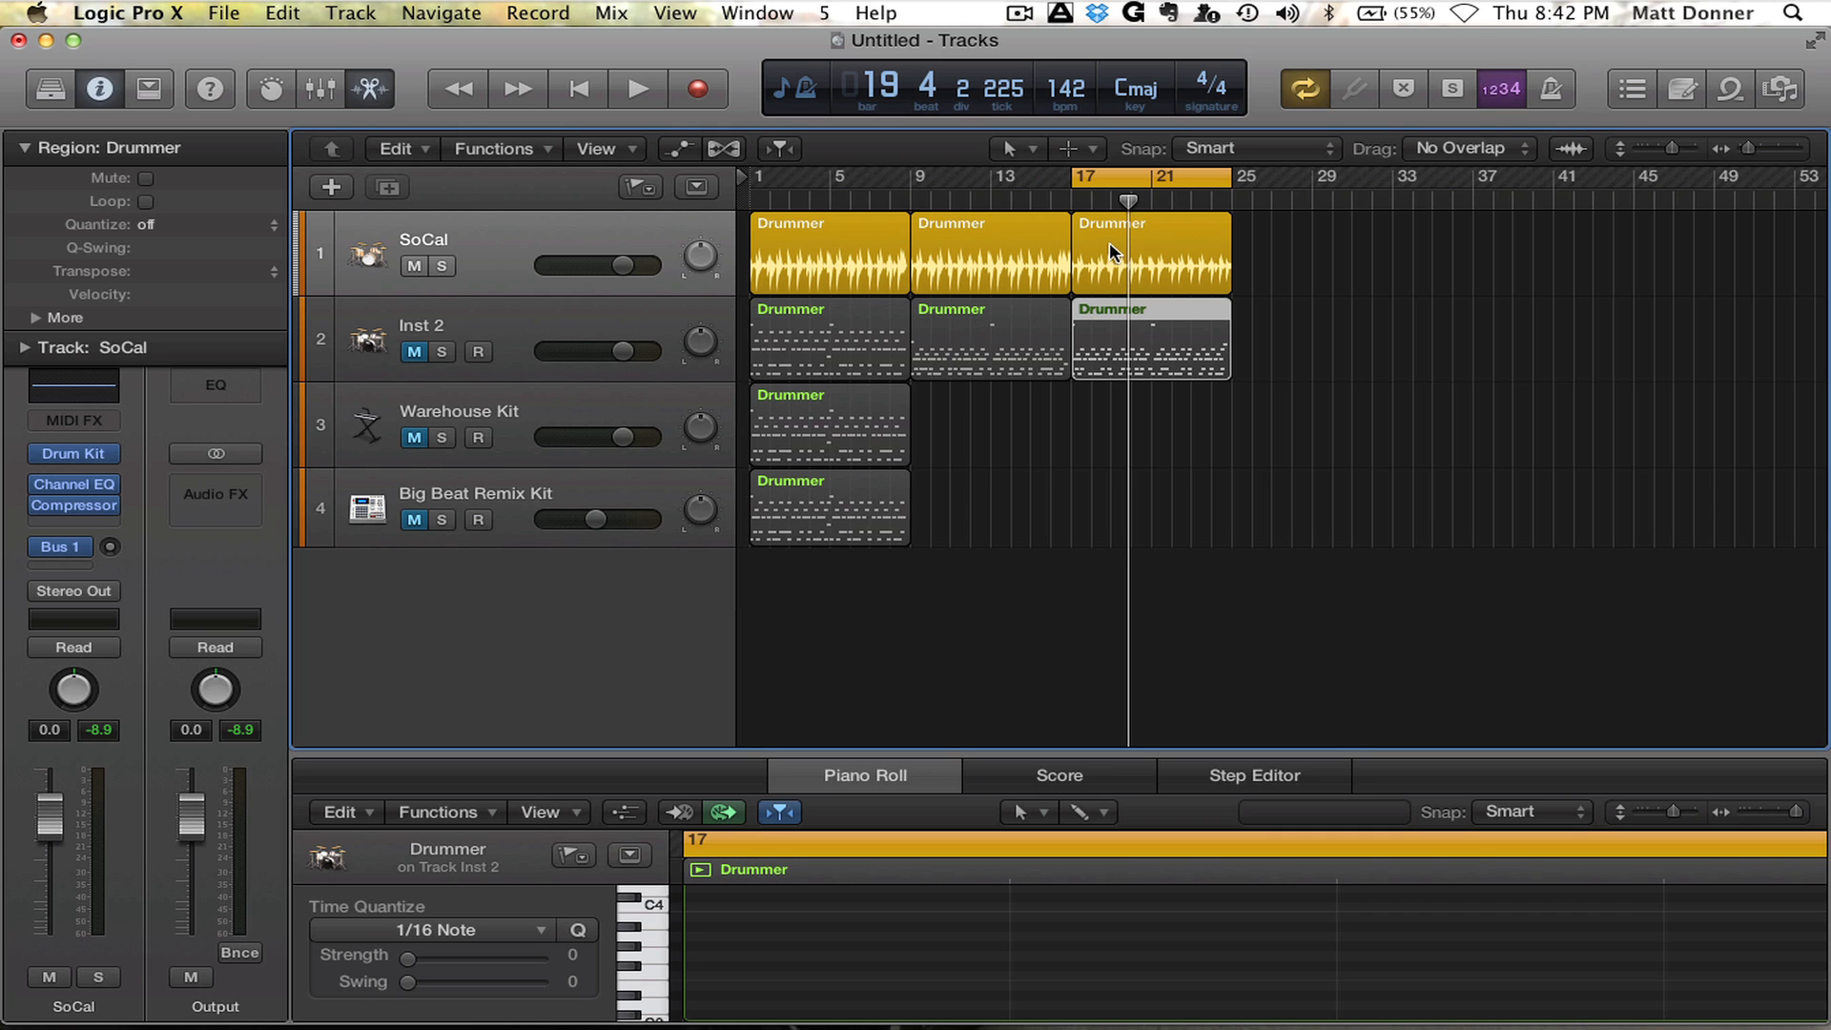
{"action": "left_click", "coordinate": [1116, 180]}
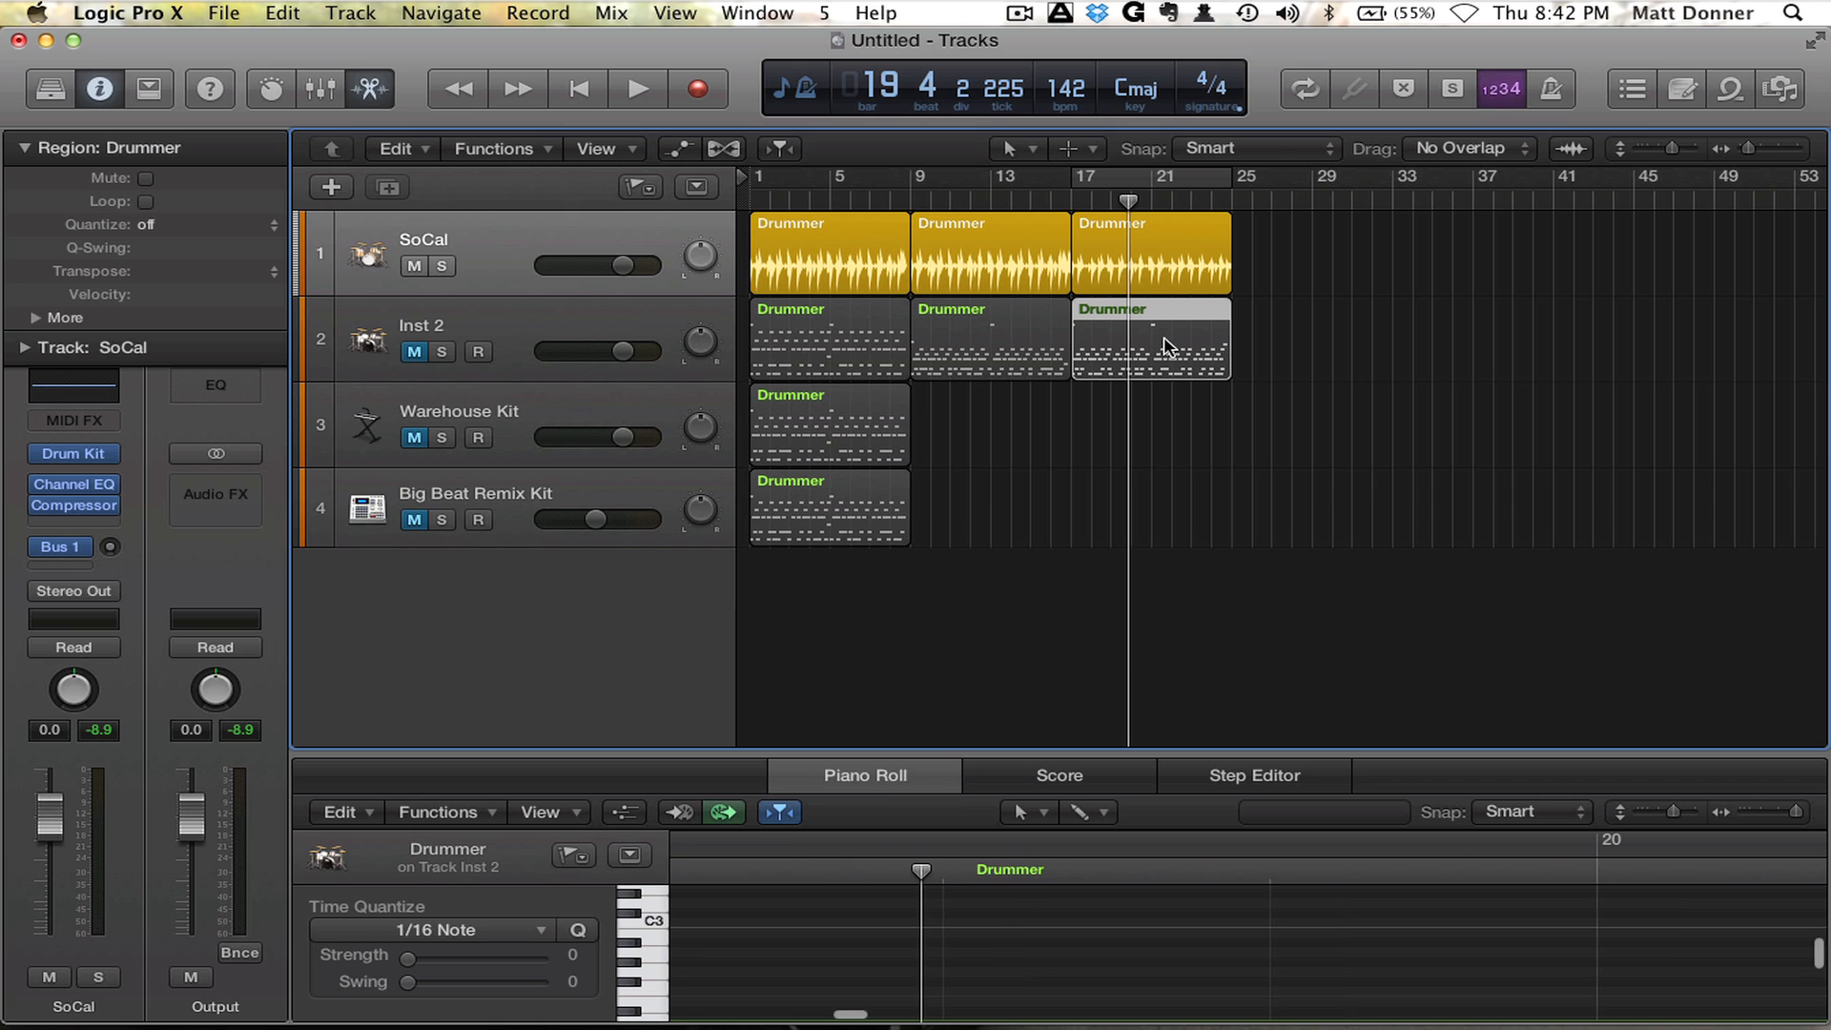
{"action": "left_click", "coordinate": [1019, 343]}
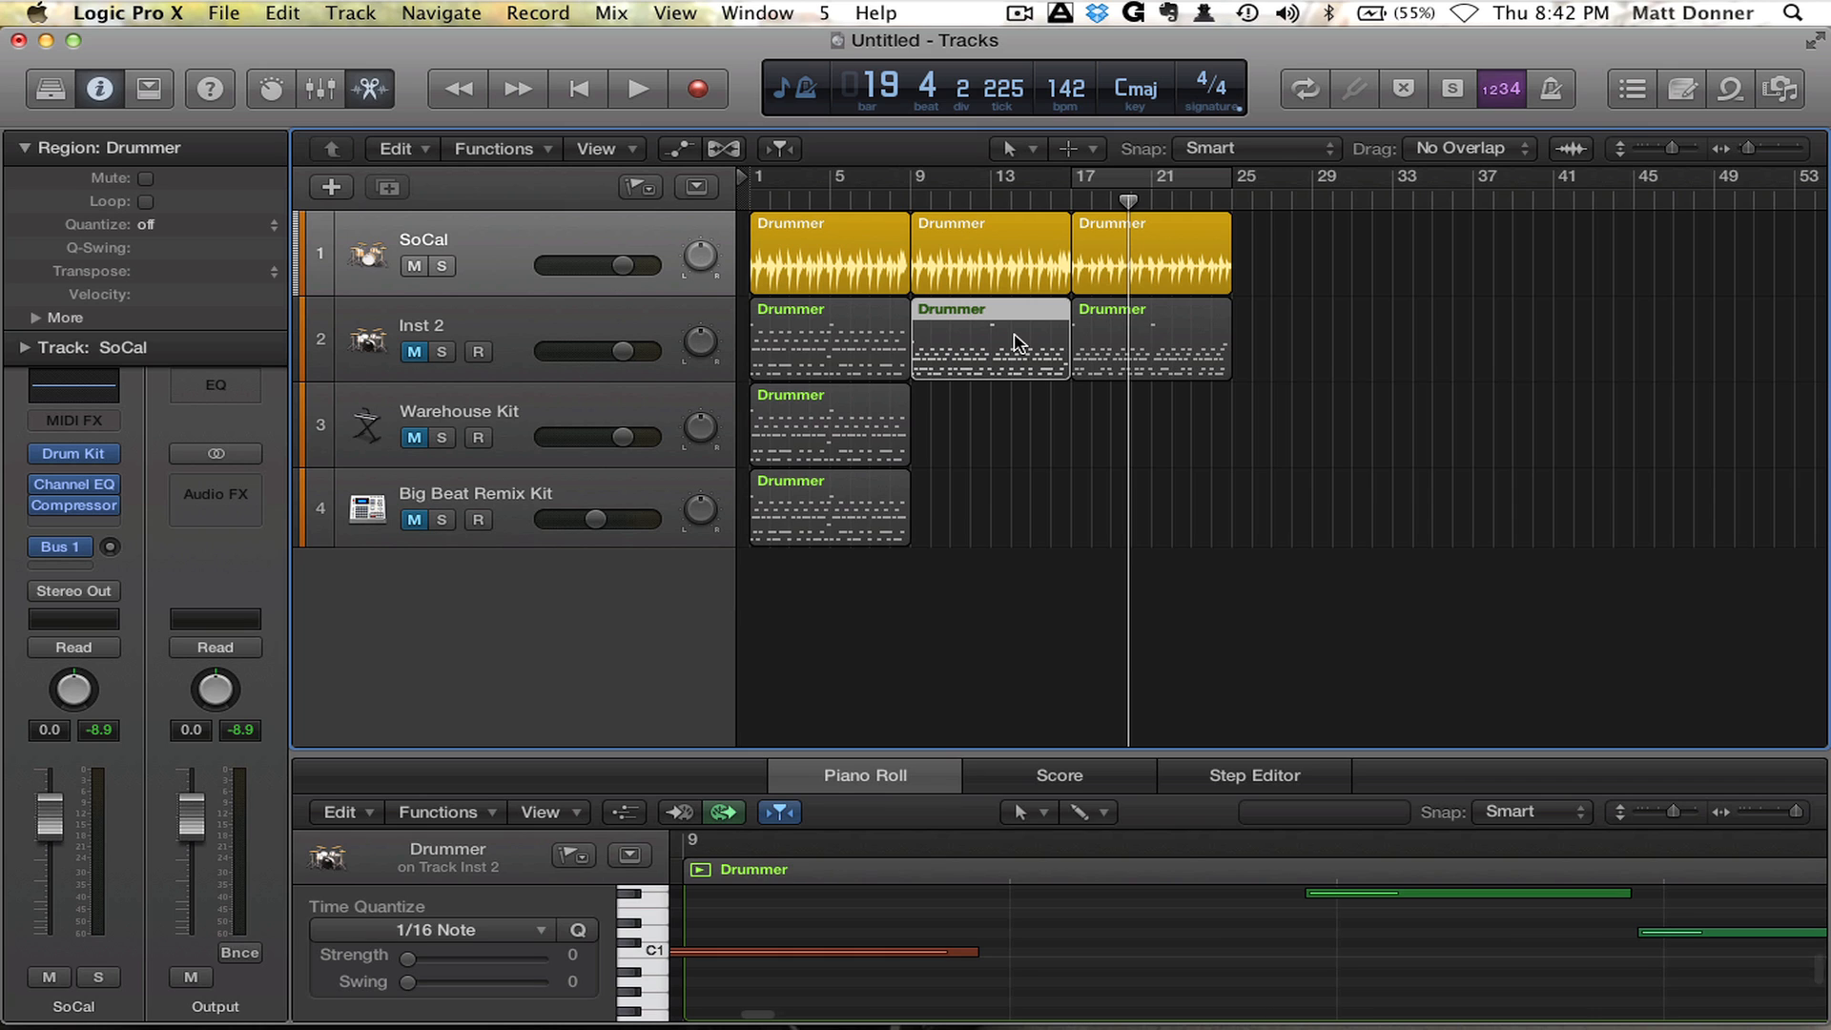
{"action": "left_click", "coordinate": [844, 327]}
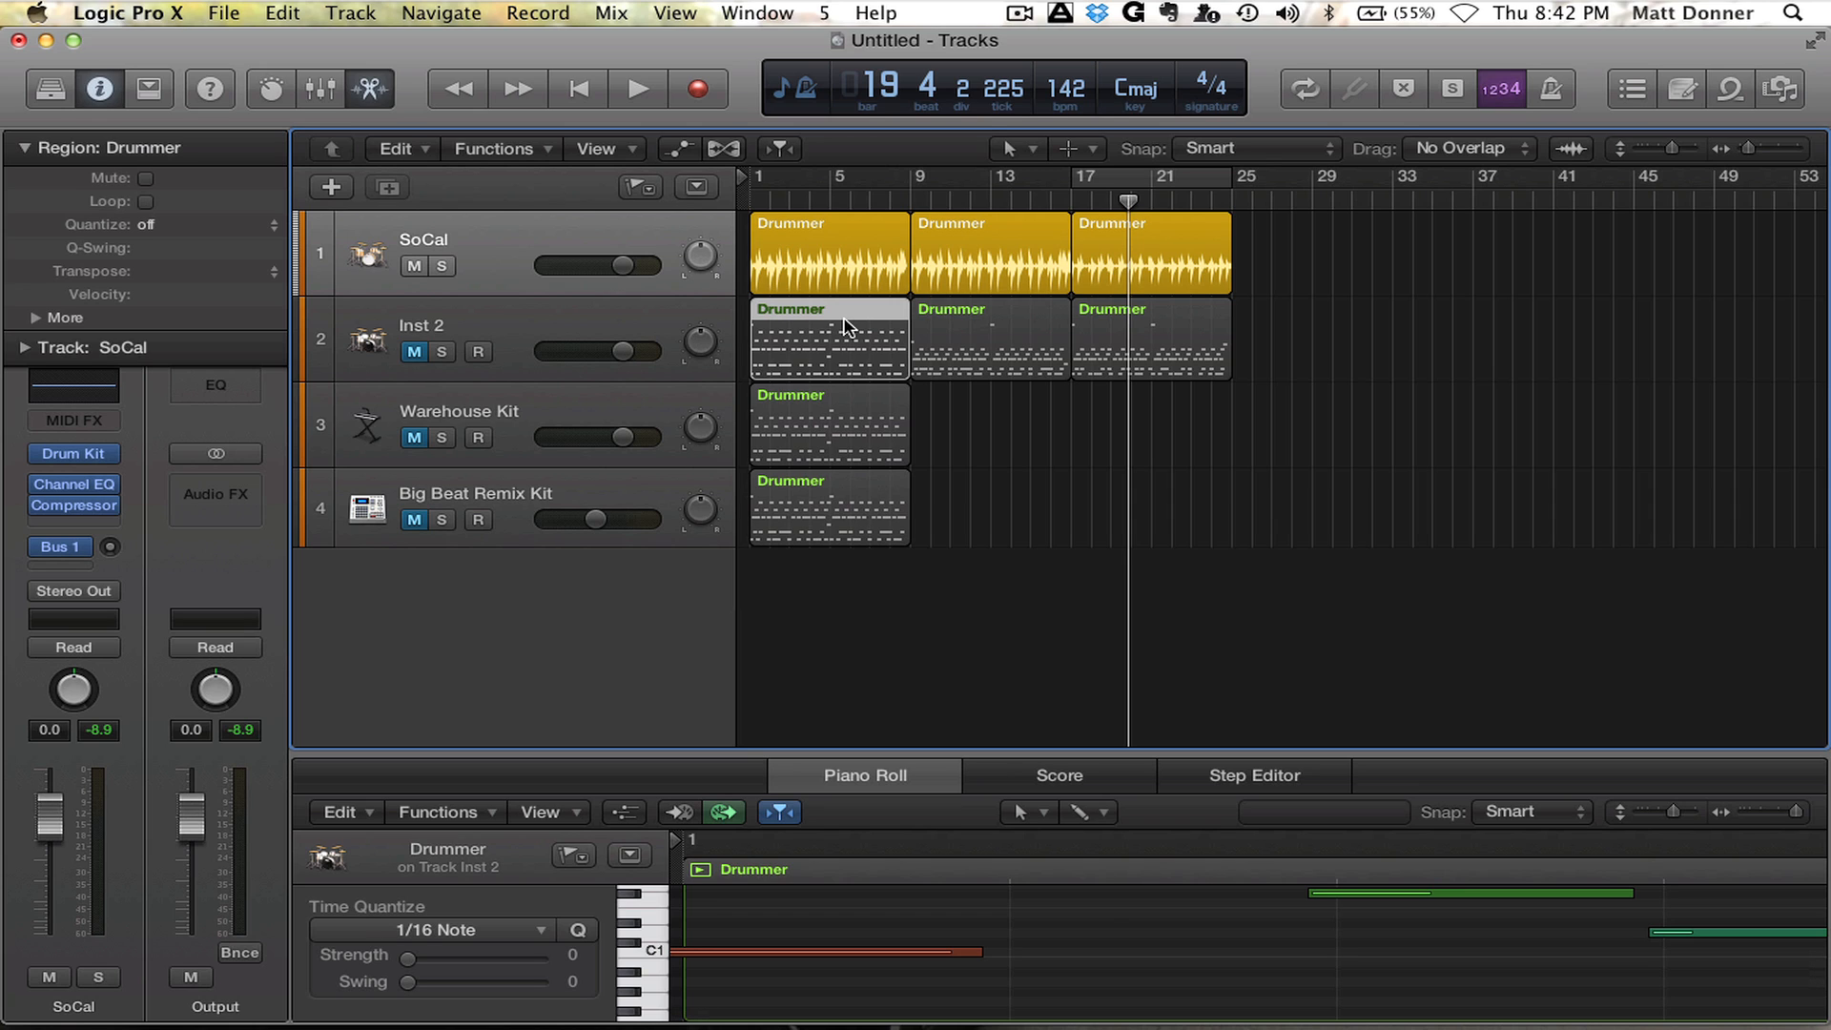
Step: Swap the first and third Inst 2 regions between bars 1 and 17, keeping the middle region at bar 9
{"action": "left_click_drag", "start_coordinate": [1145, 311], "coordinate": [1593, 329]}
{"action": "left_click_drag", "start_coordinate": [1028, 359], "coordinate": [1370, 360]}
{"action": "left_click_drag", "start_coordinate": [1164, 335], "coordinate": [820, 332]}
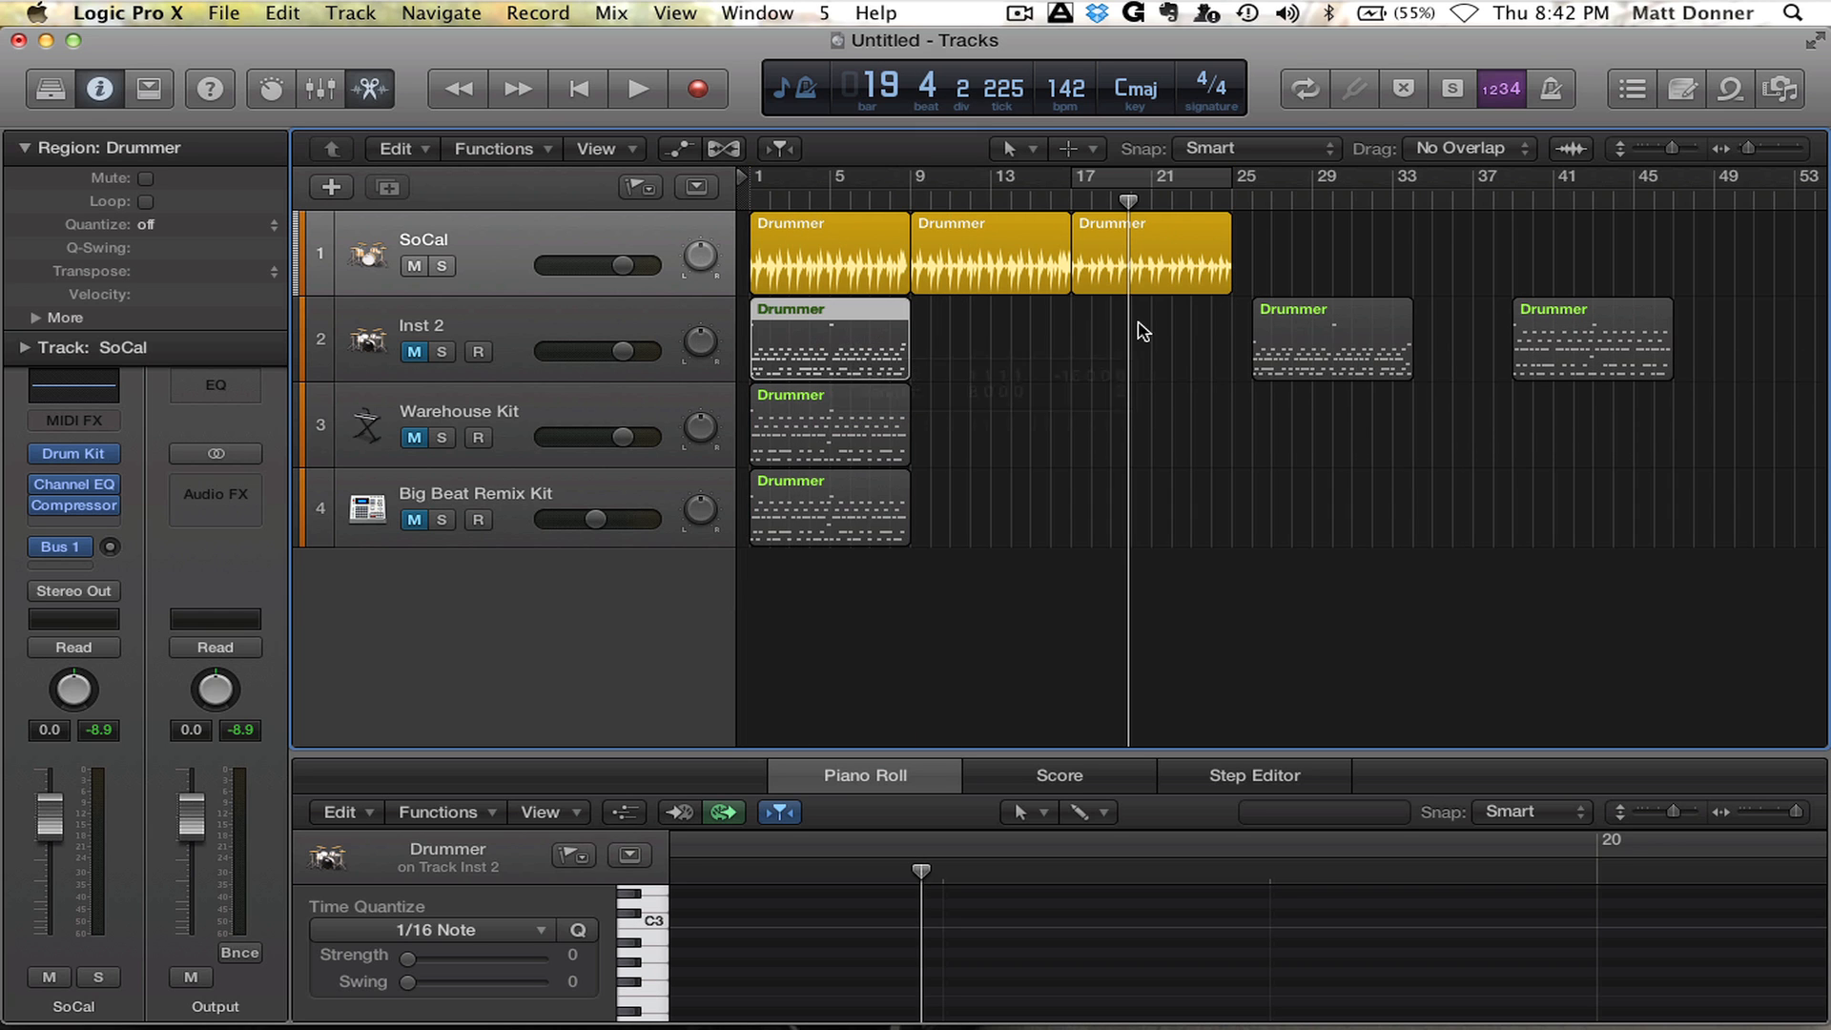
{"action": "left_click_drag", "start_coordinate": [1306, 360], "coordinate": [952, 346]}
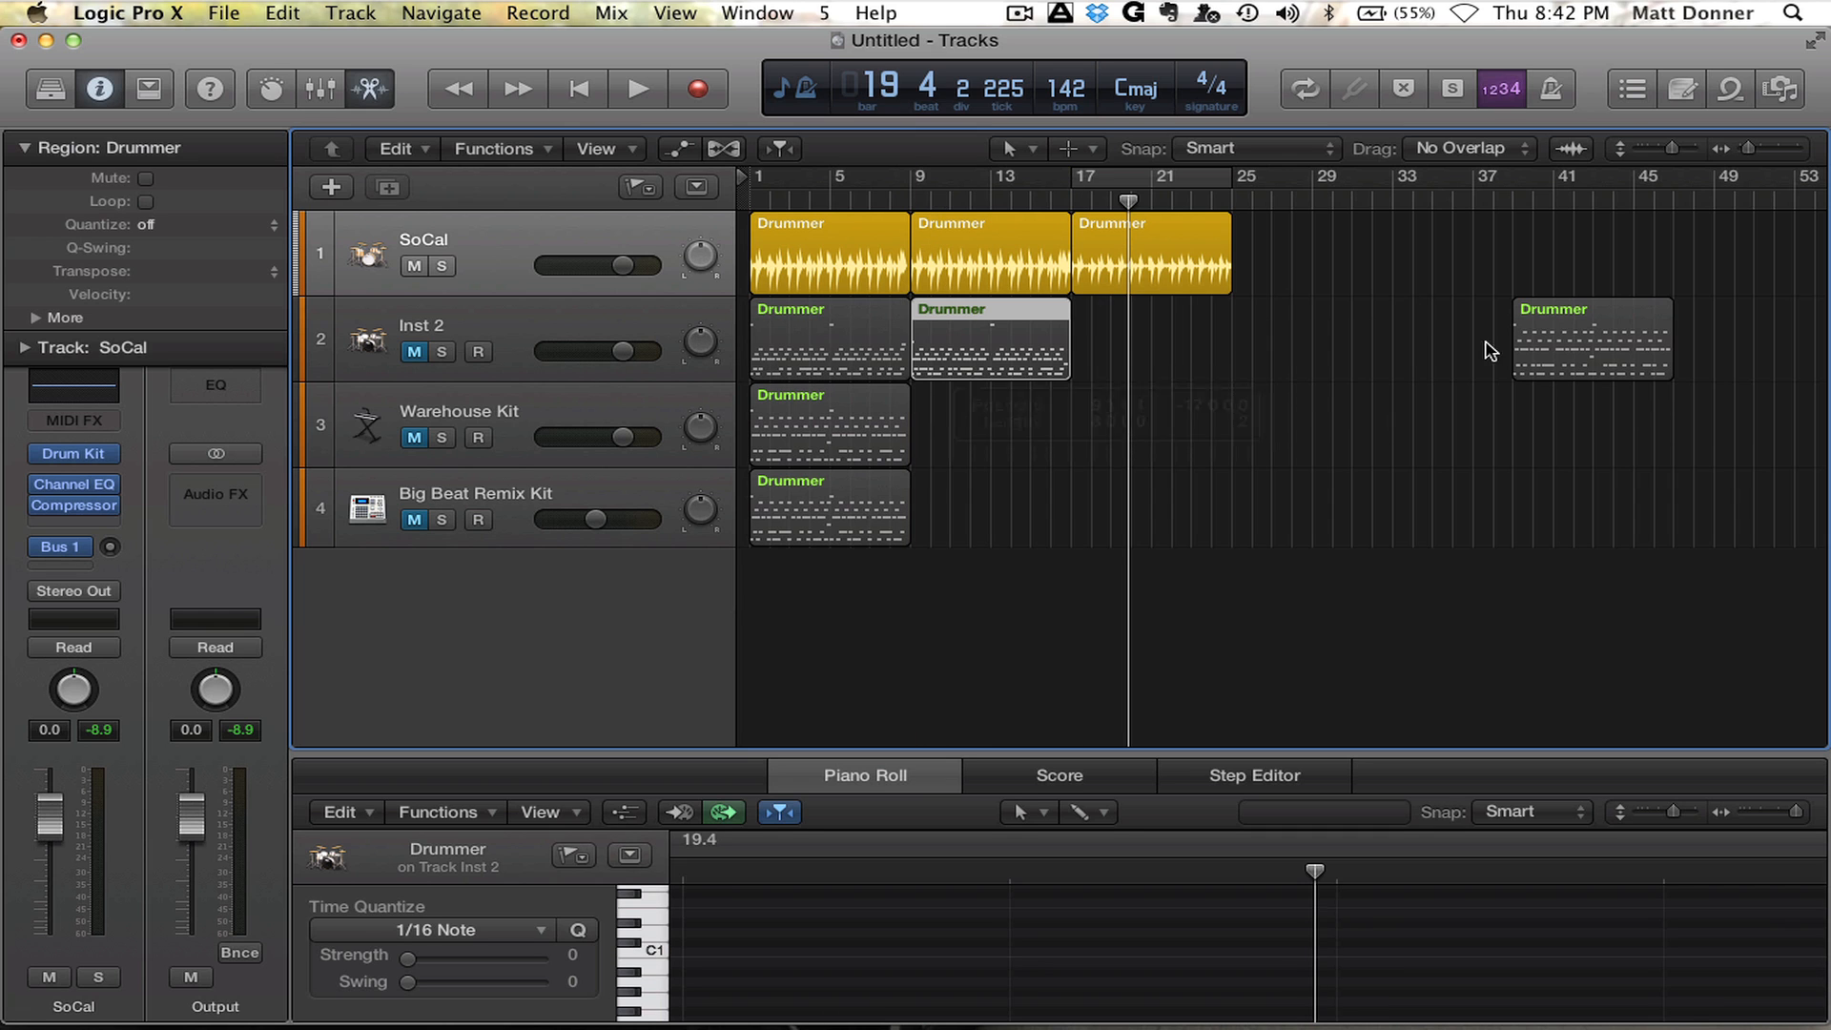
{"action": "left_click_drag", "start_coordinate": [1258, 335], "coordinate": [1076, 336]}
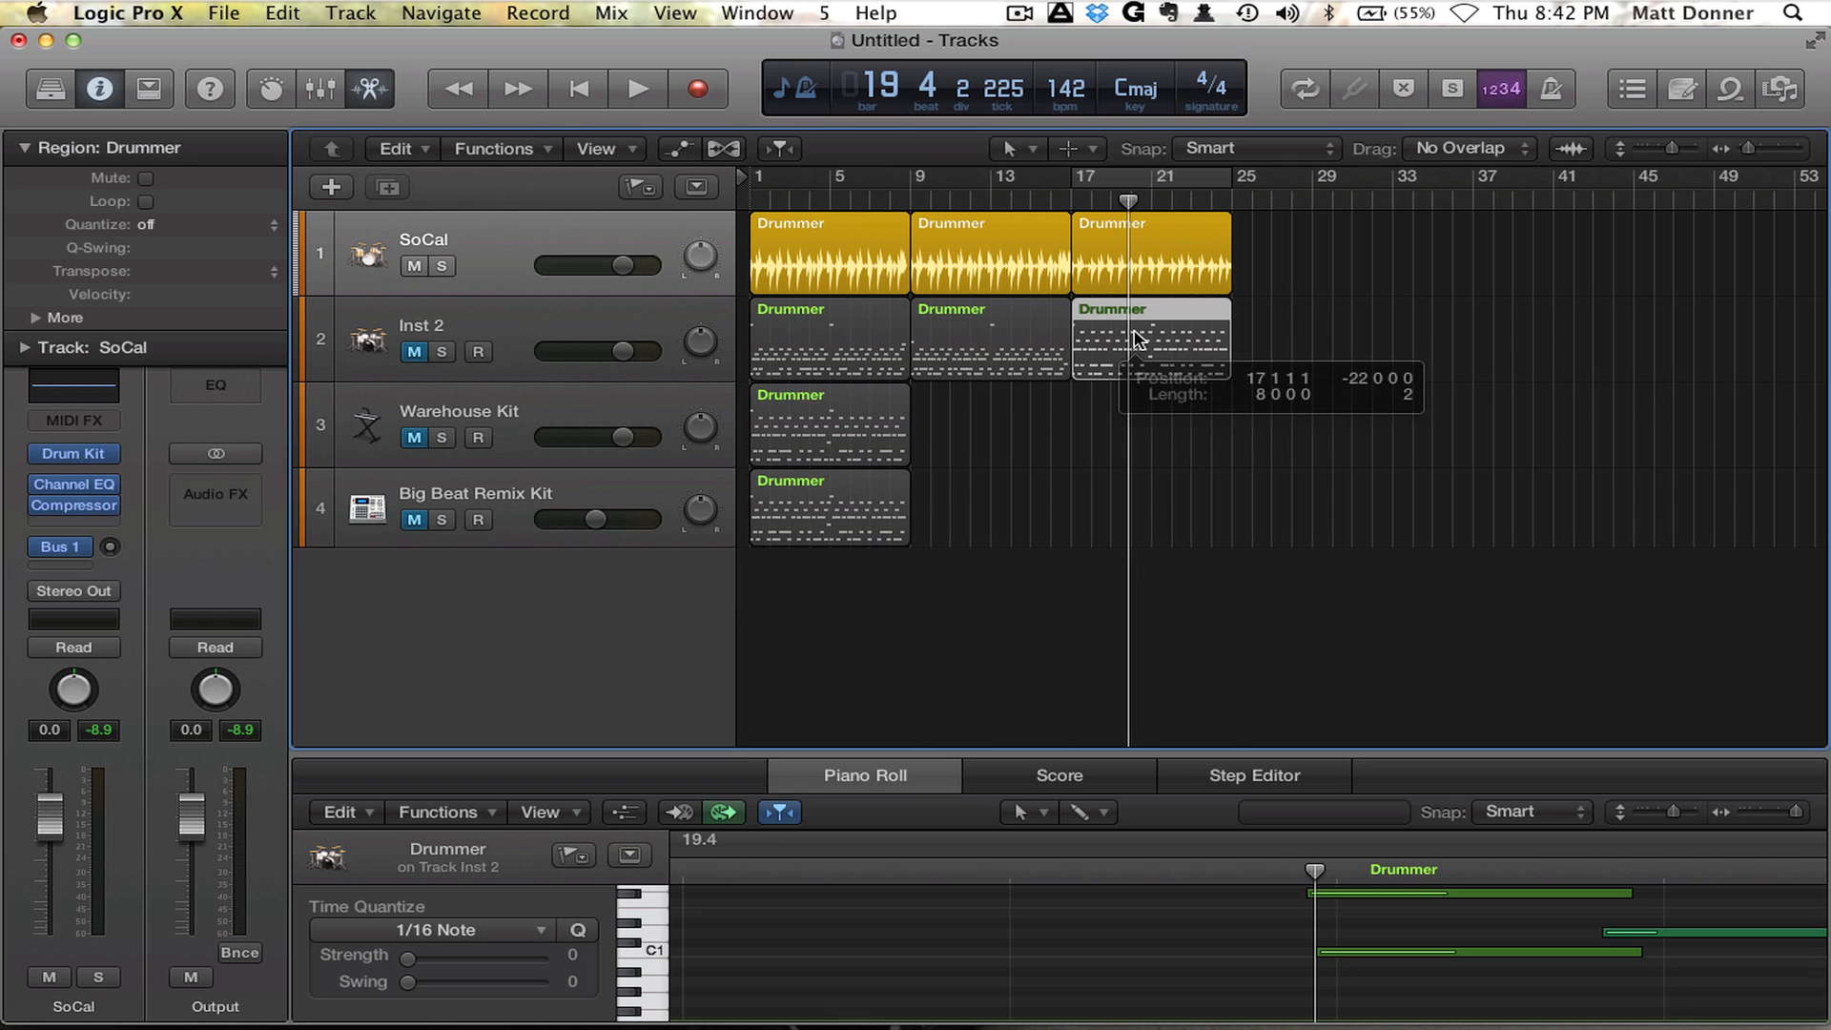
Step: Set the cycle range to bars 1–25 so it spans all three Drummer regions
{"action": "left_click", "coordinate": [843, 260]}
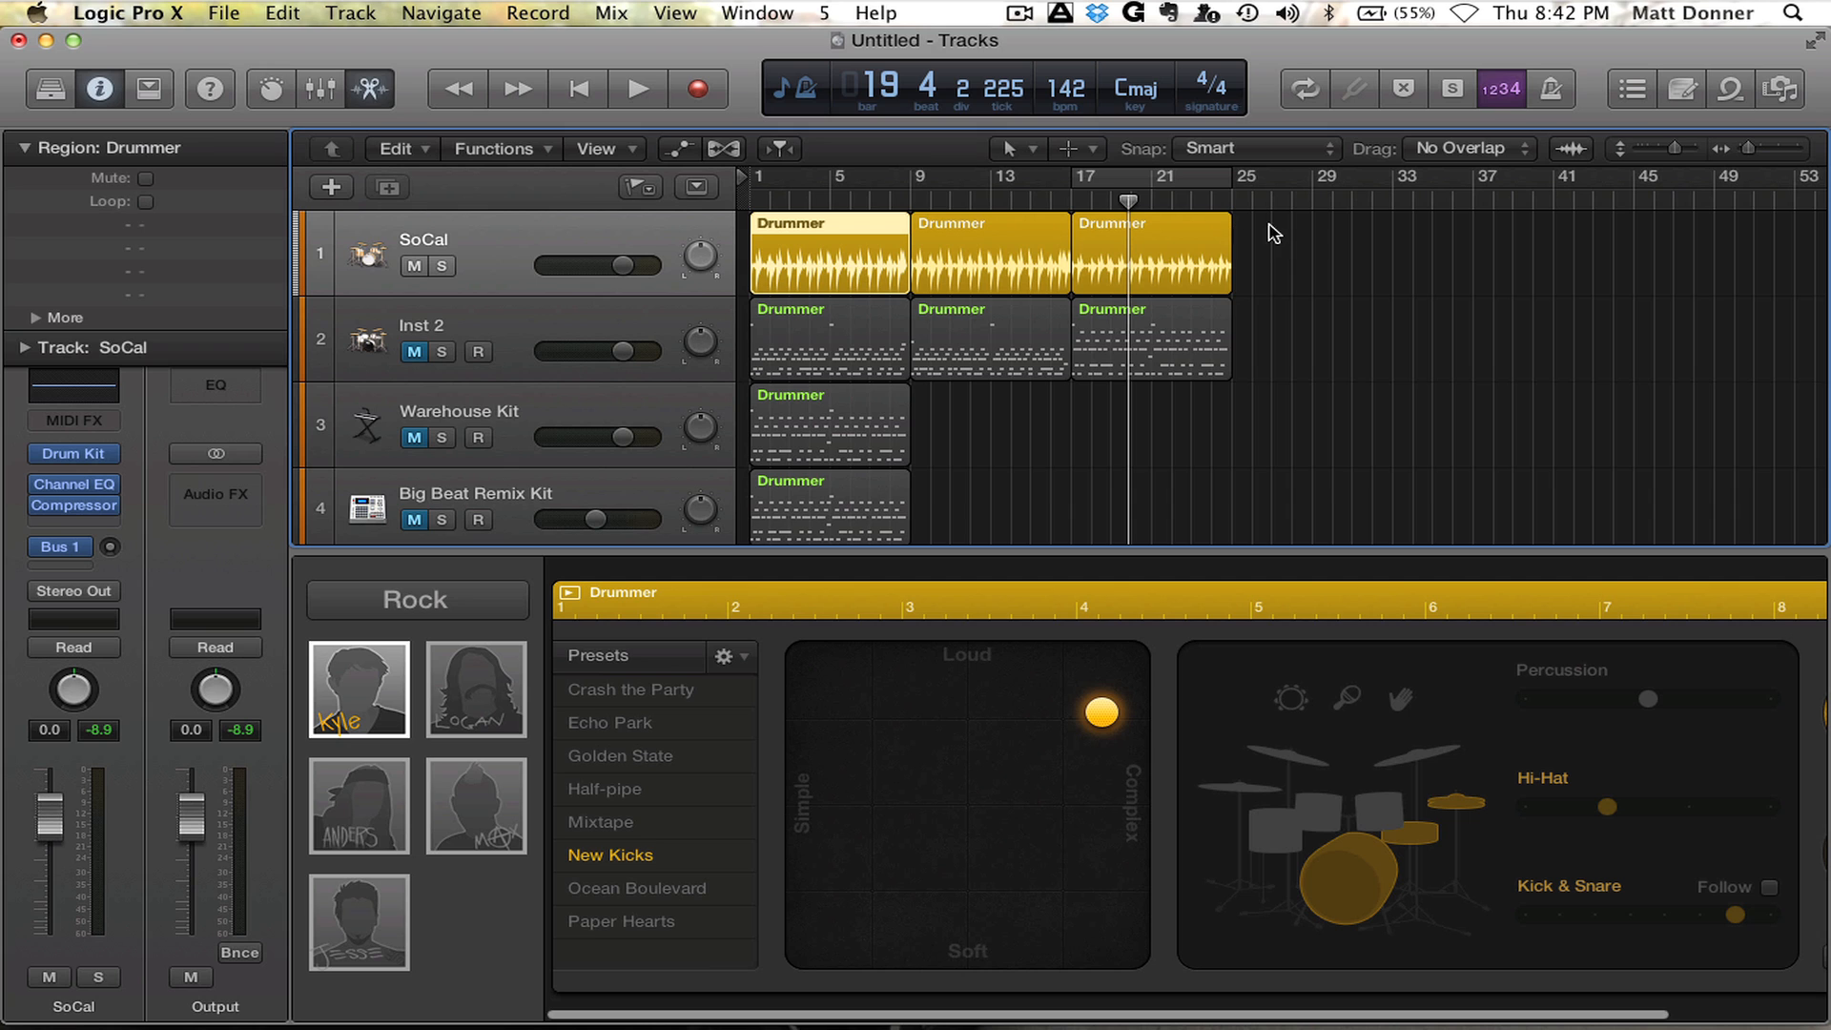
{"action": "left_click", "coordinate": [1204, 371]}
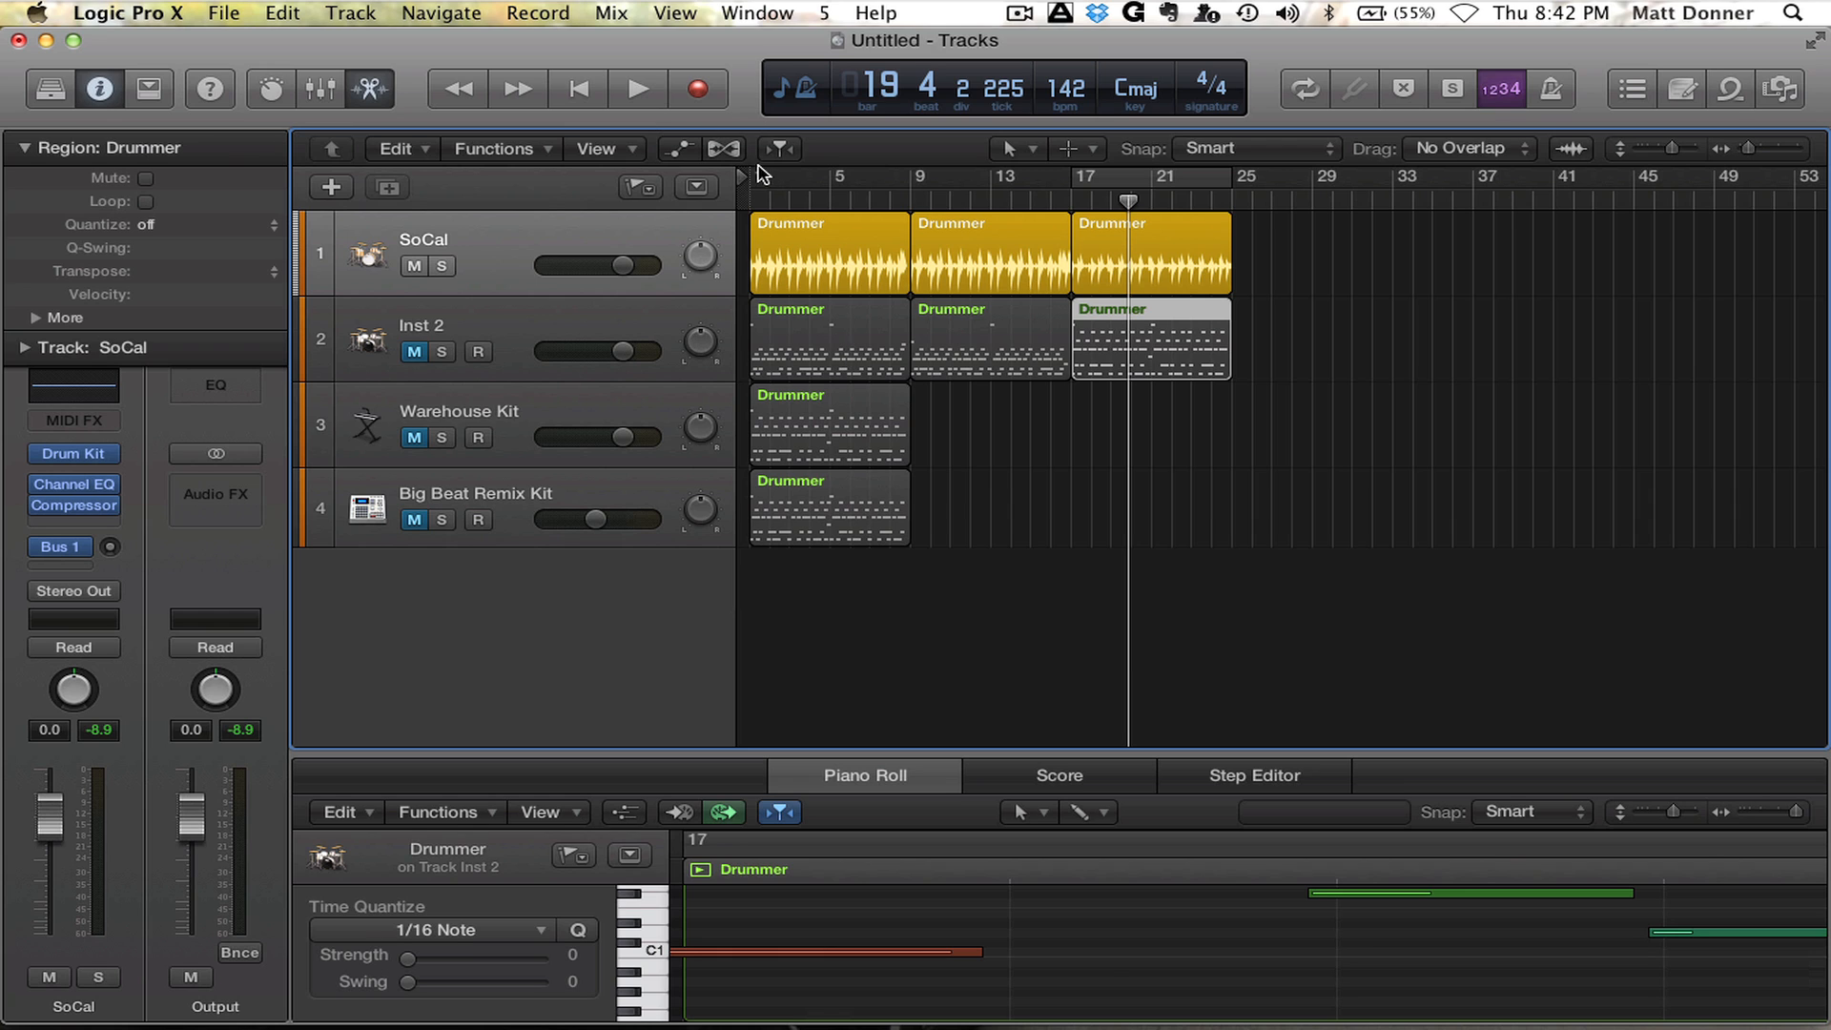
{"action": "left_click_drag", "start_coordinate": [758, 179], "coordinate": [1230, 187]}
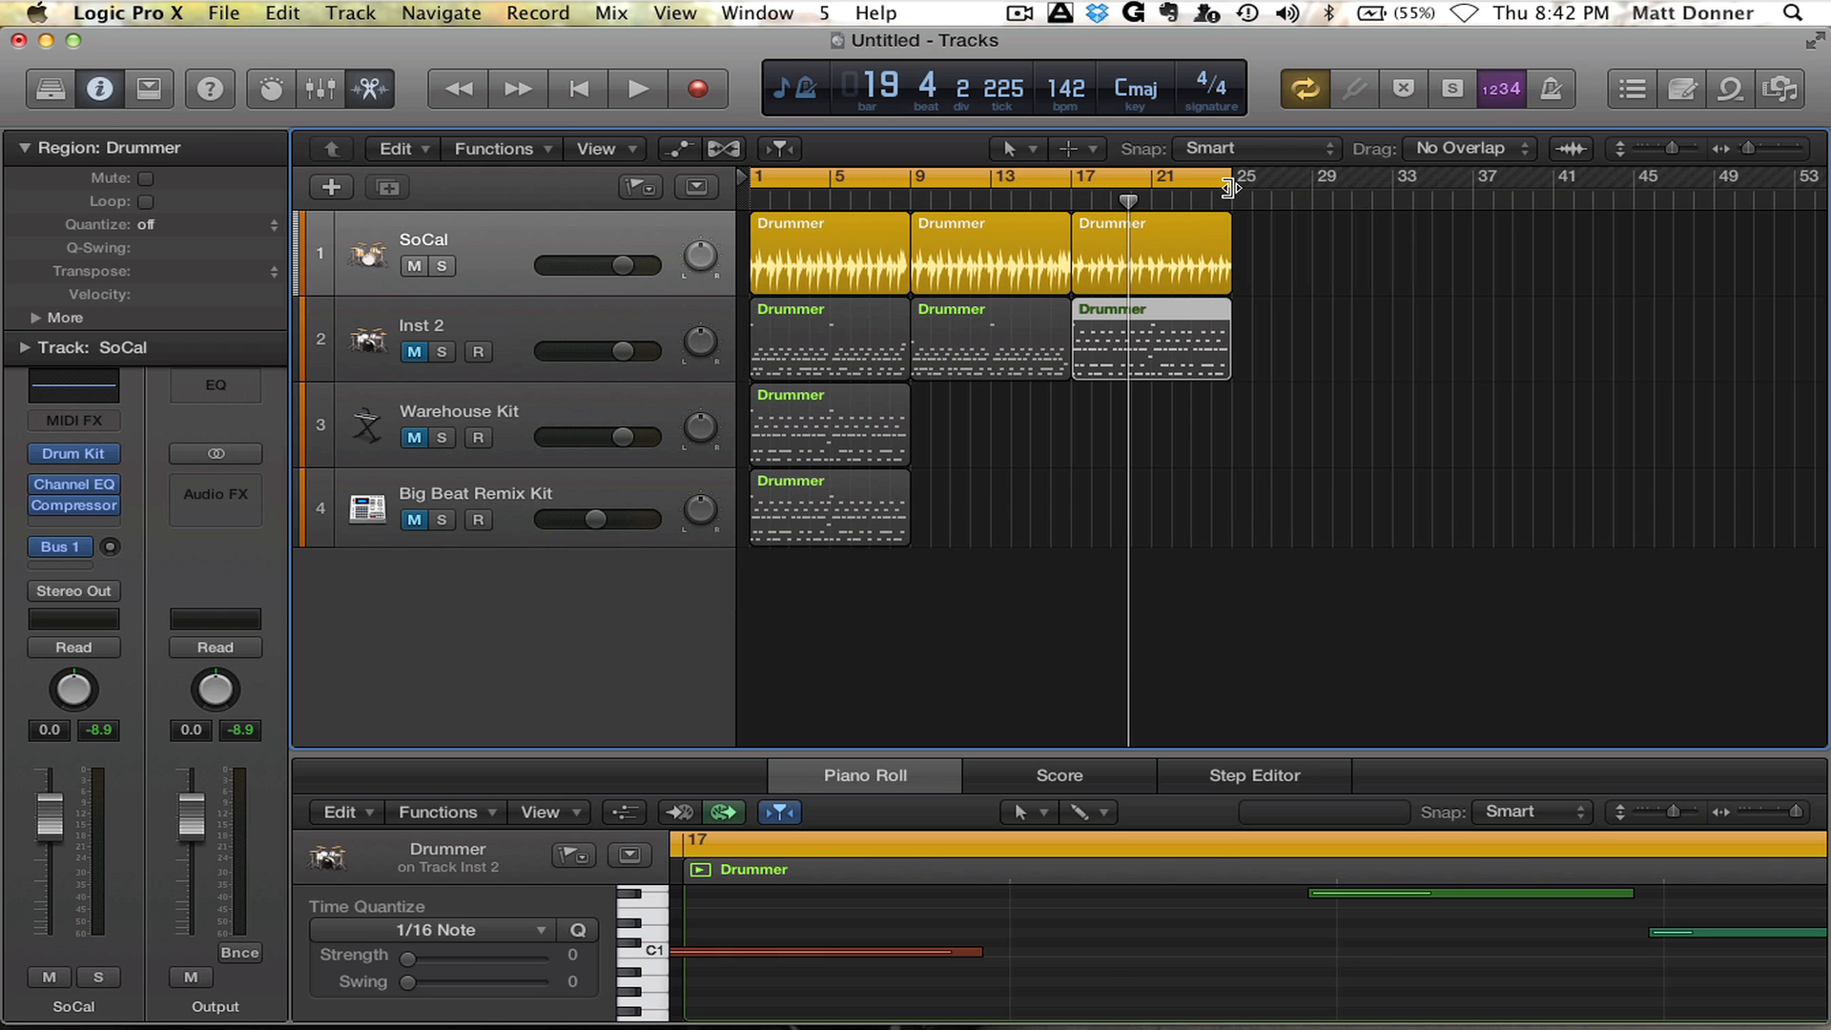
Step: Mute SoCal, unmute Inst 2, and audition the rearranged MIDI regions from bar 1
{"action": "left_click", "coordinate": [414, 267]}
{"action": "left_click", "coordinate": [414, 353]}
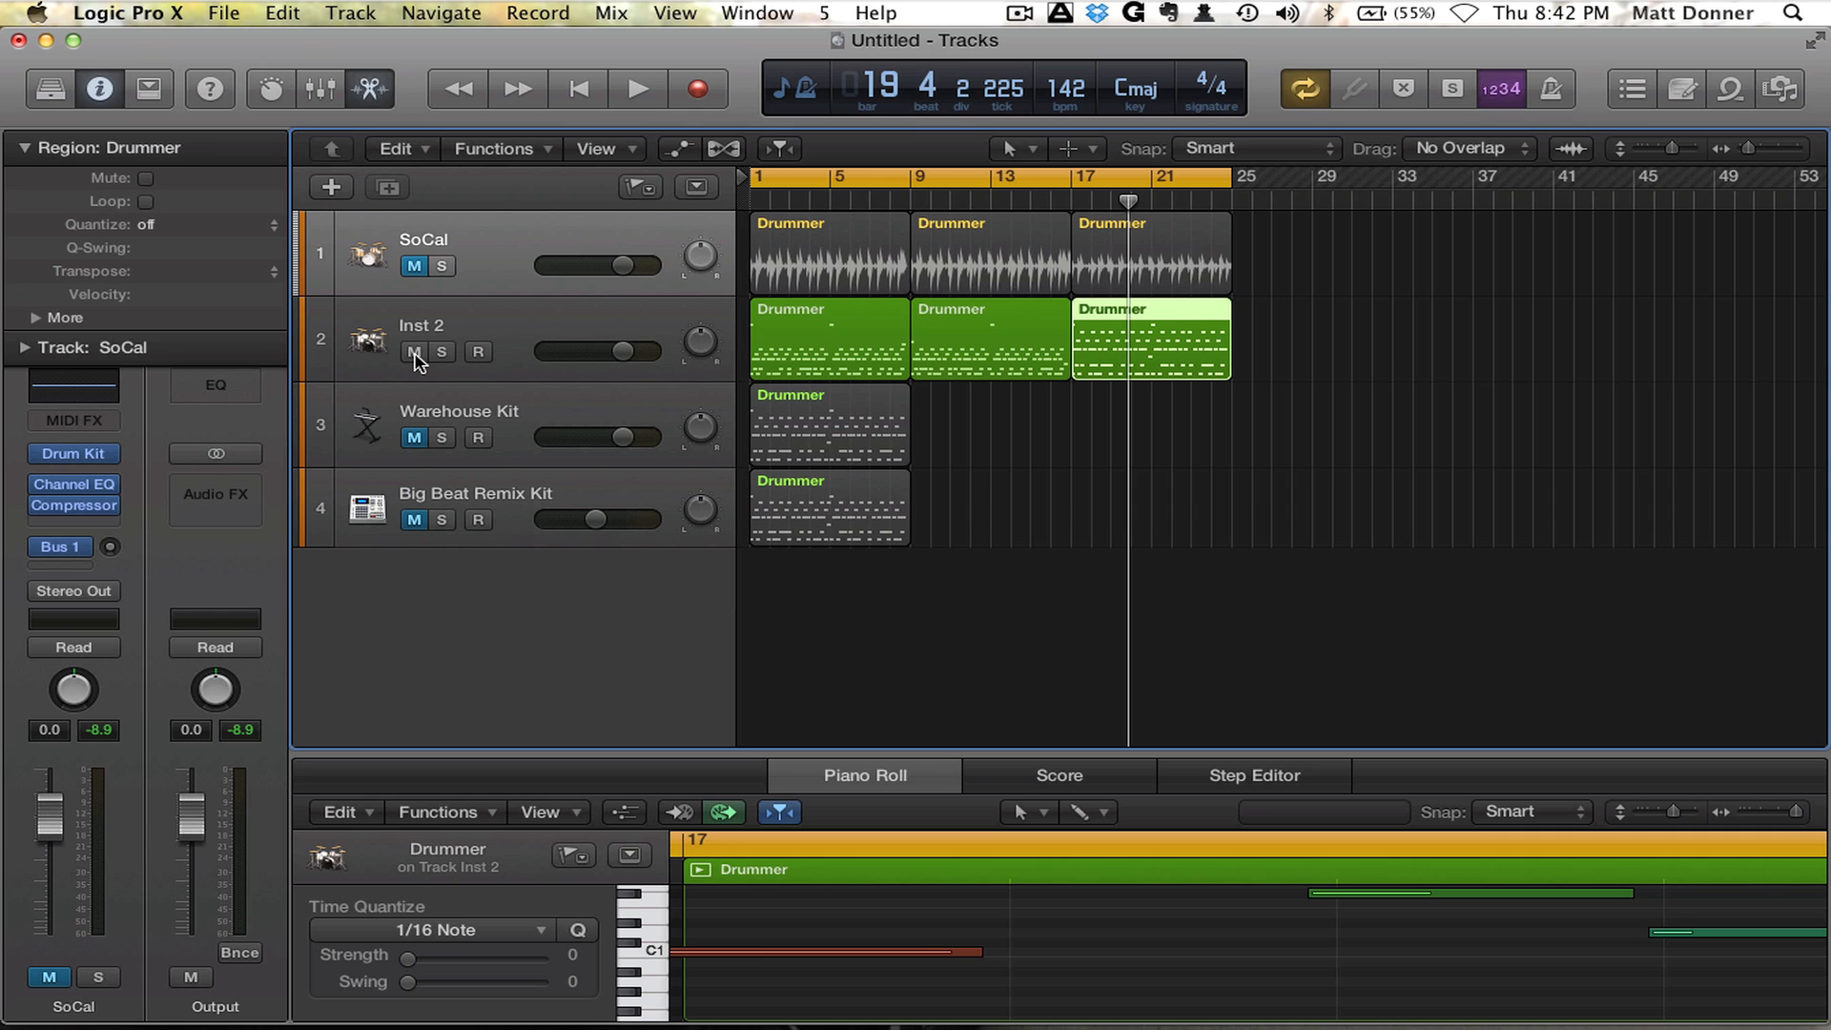
{"action": "key", "text": "space"}
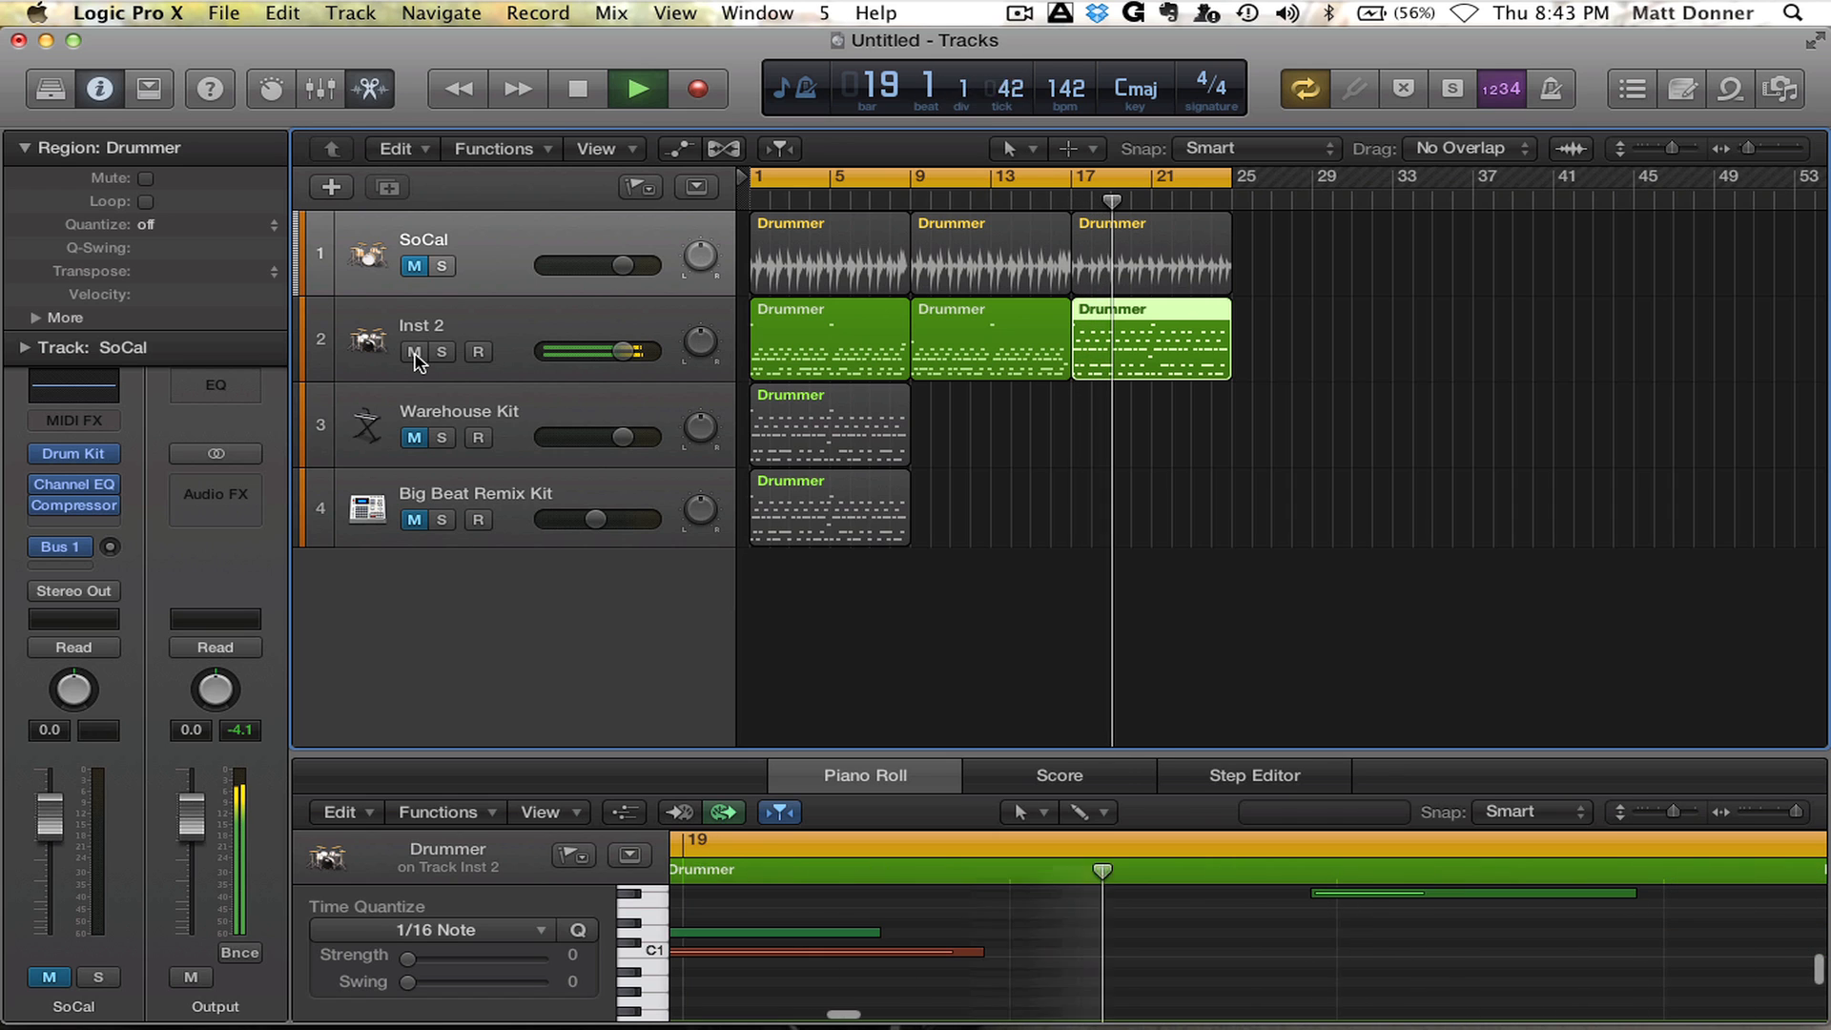
{"action": "key", "text": "space"}
{"action": "left_click", "coordinate": [414, 353]}
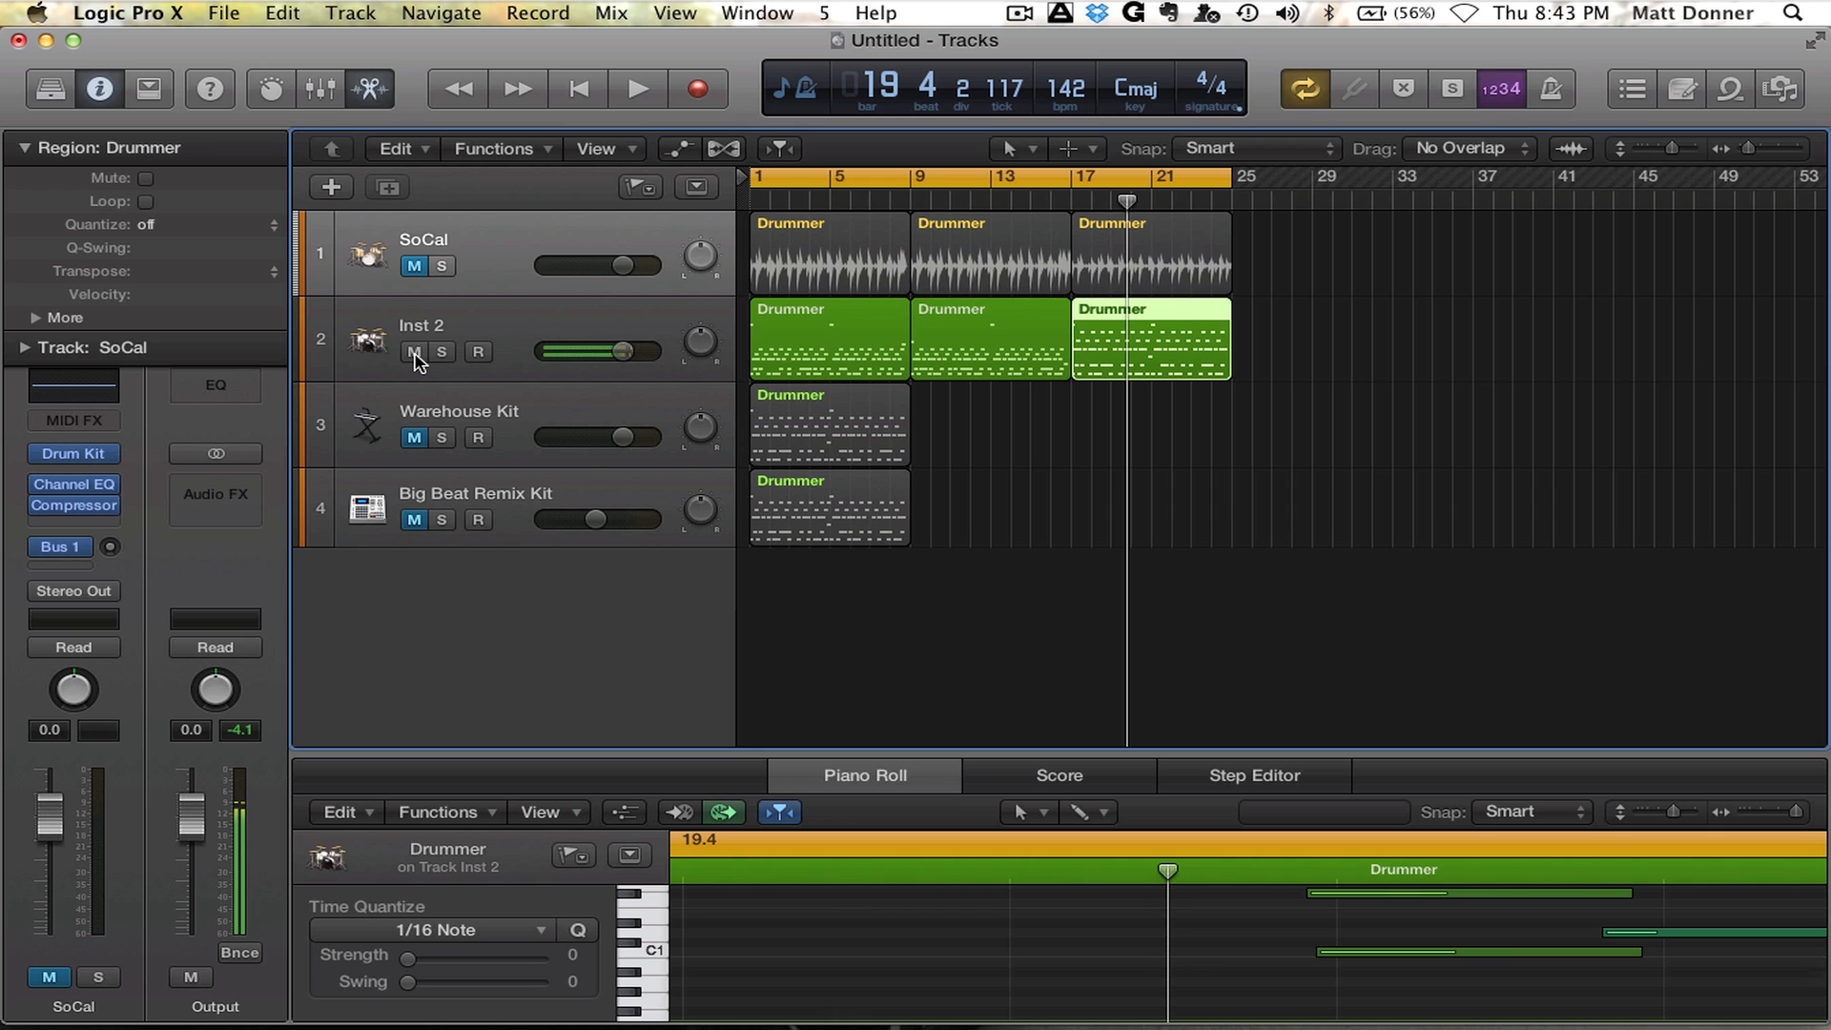
Step: Move the last regions on SoCal and Inst 2 together from bar 17 to bar 25
{"action": "left_click", "coordinate": [827, 365]}
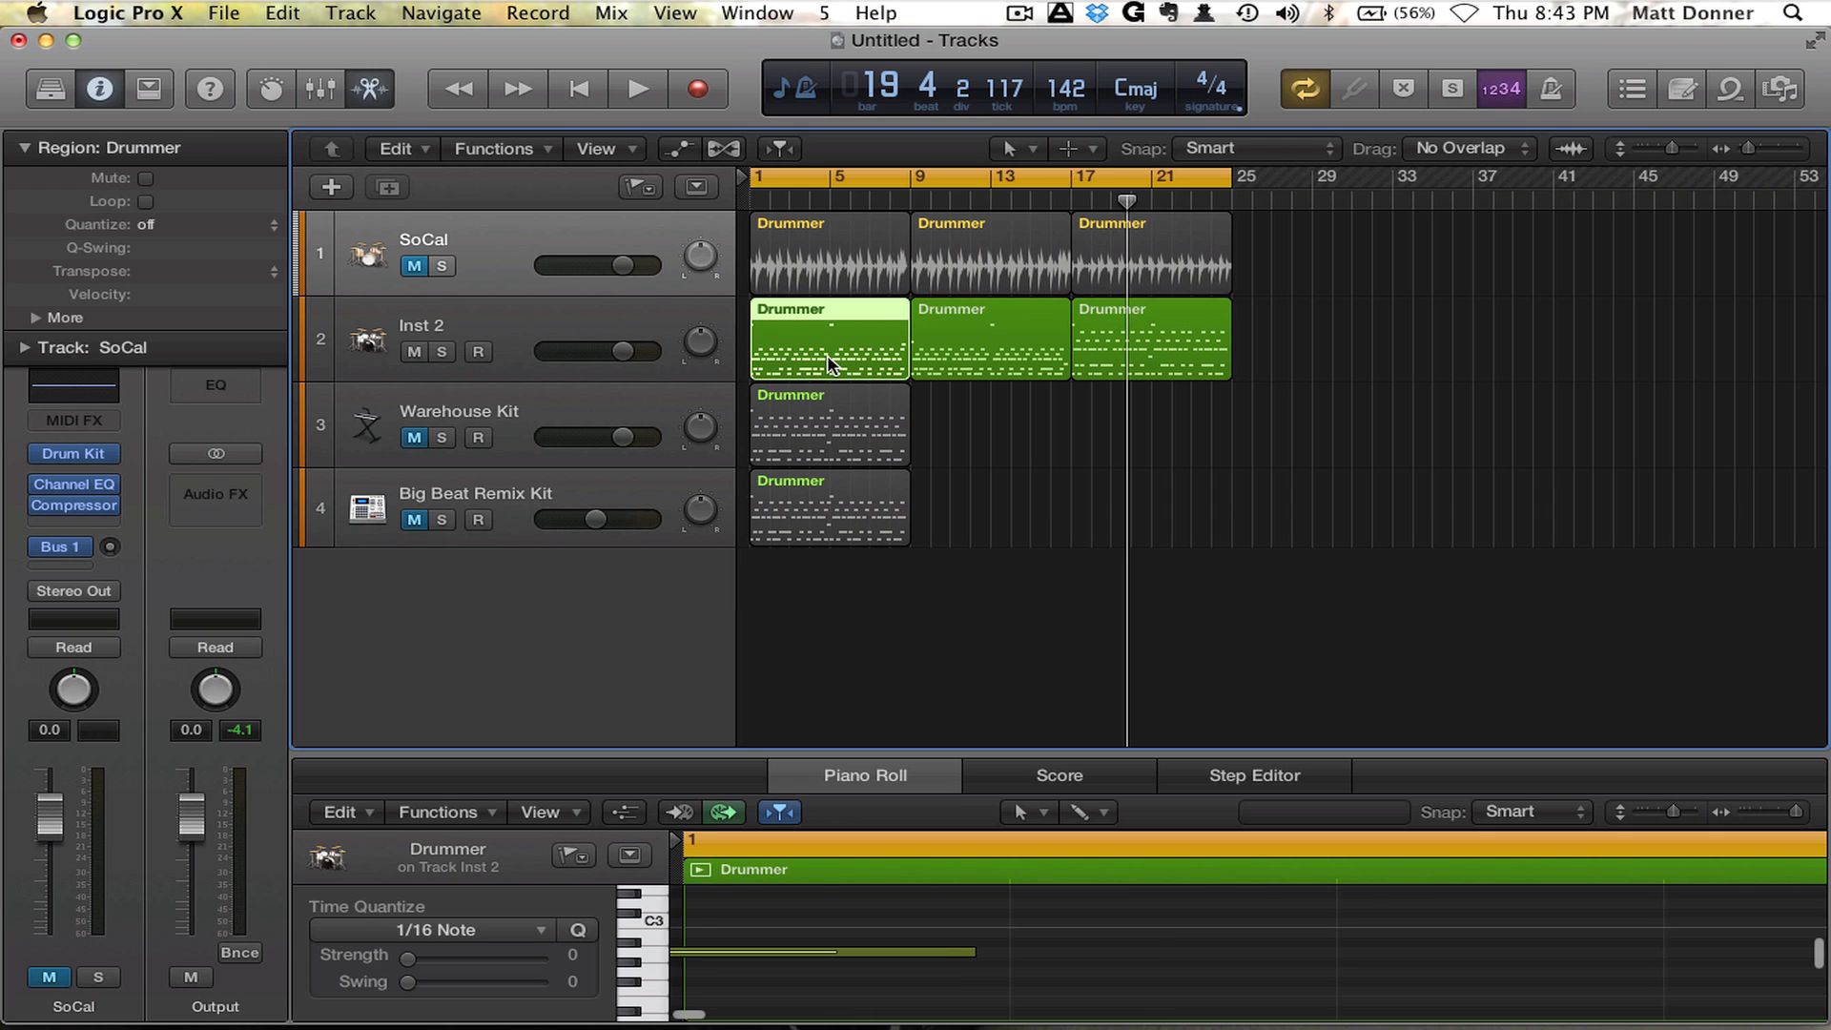
{"action": "left_click", "coordinate": [982, 368]}
{"action": "left_click_drag", "start_coordinate": [1218, 400], "coordinate": [1310, 265]}
Step: Copy the bar 9 regions on SoCal and Inst 2 to bar 17, and extend the cycle range to bar 33
{"action": "left_click_drag", "start_coordinate": [1049, 391], "coordinate": [987, 262]}
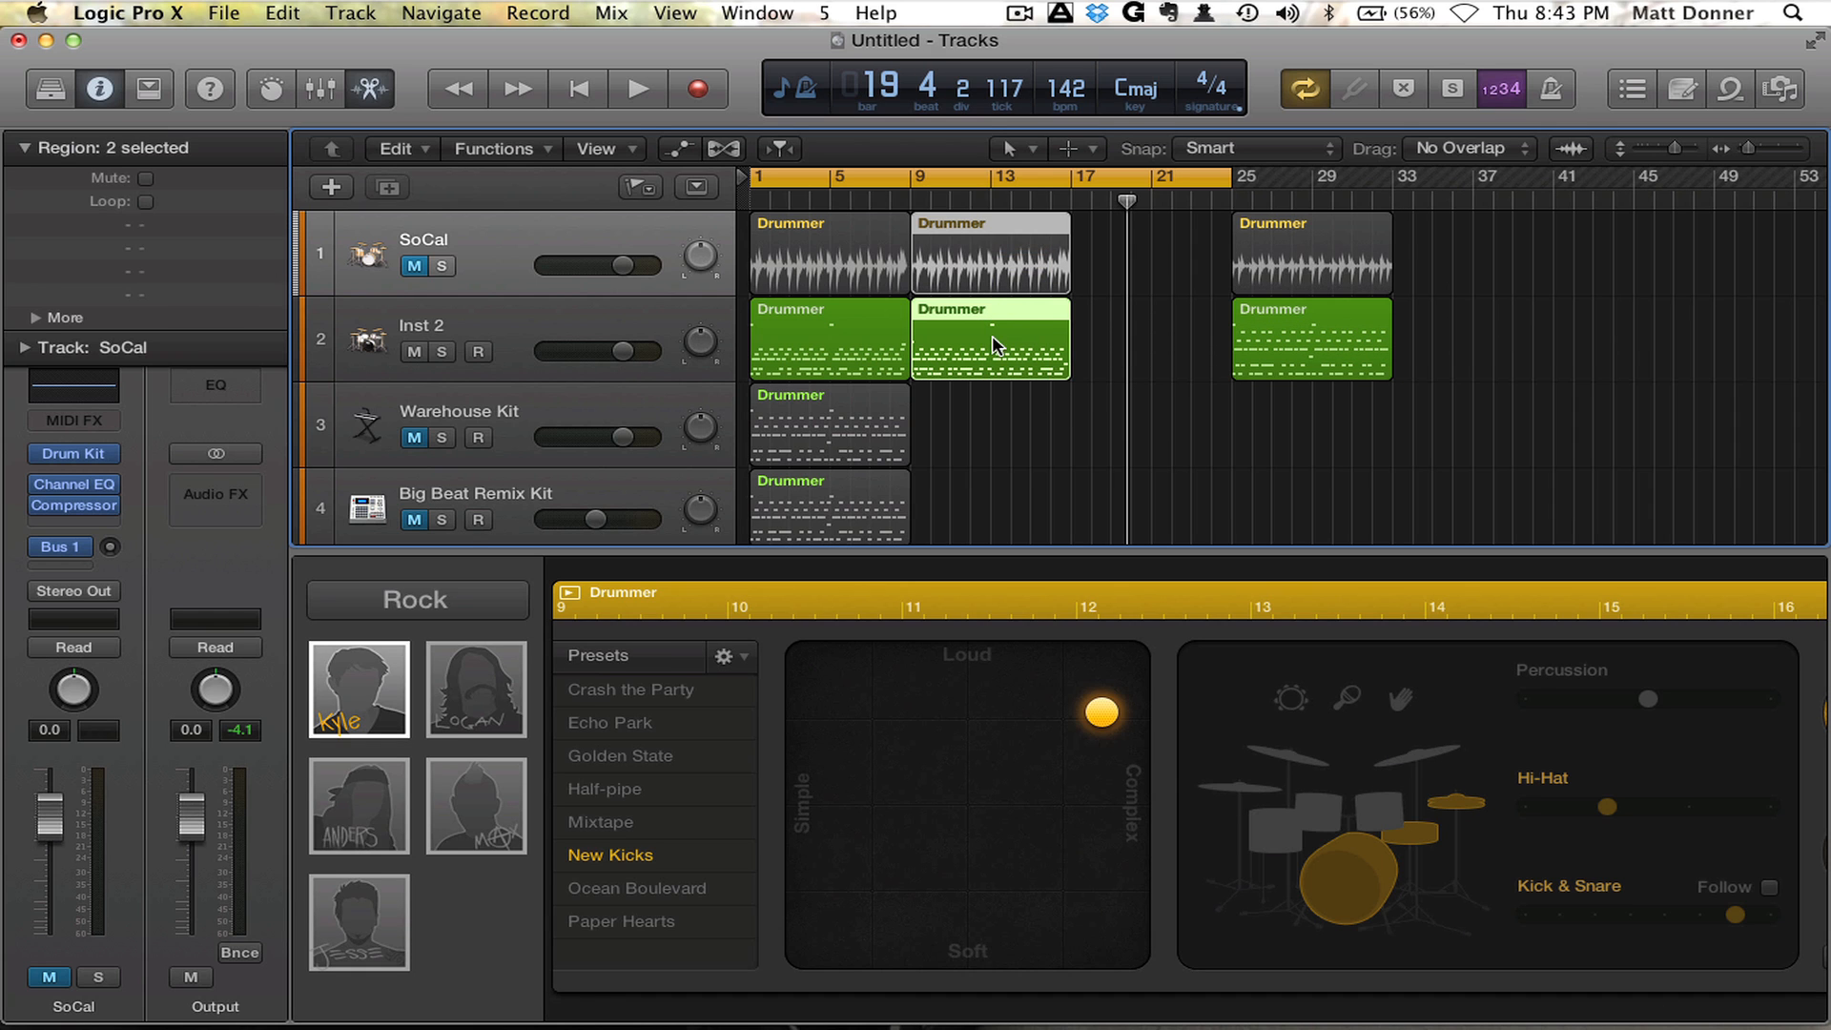
{"action": "left_click_drag", "start_coordinate": [991, 355], "coordinate": [1151, 353]}
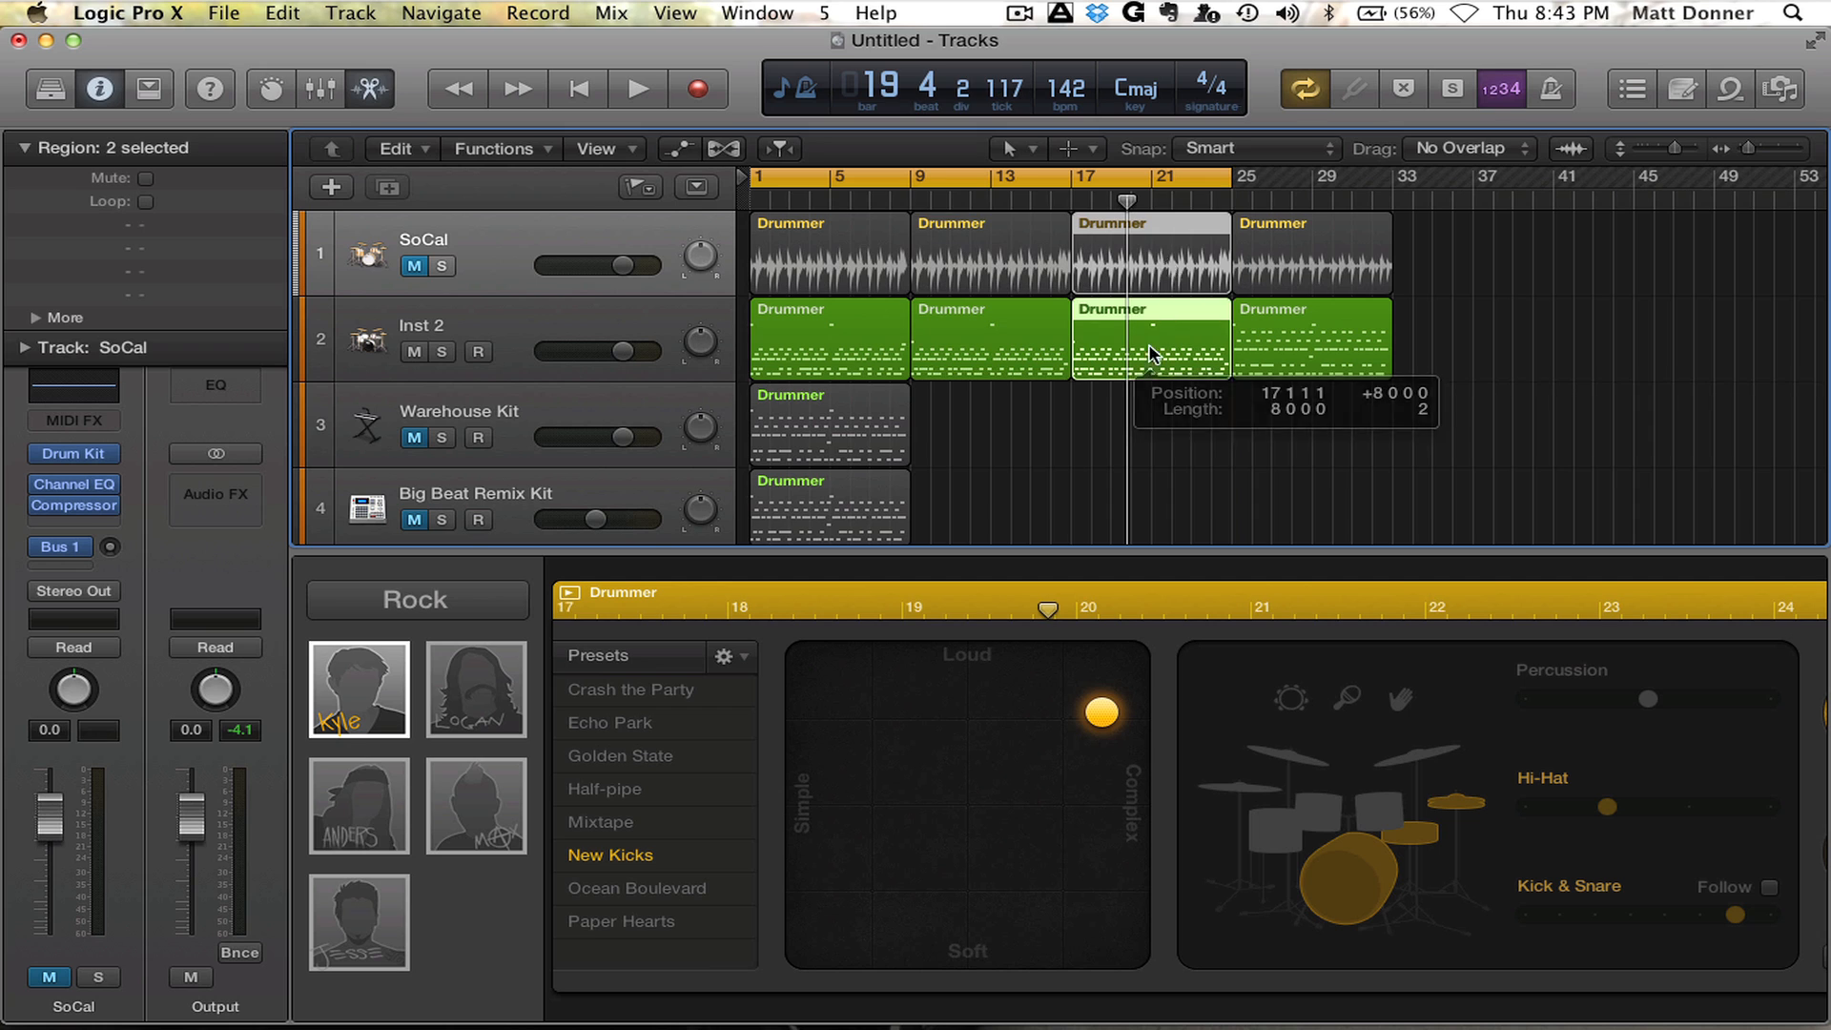
{"action": "left_click_drag", "start_coordinate": [1230, 177], "coordinate": [1393, 177]}
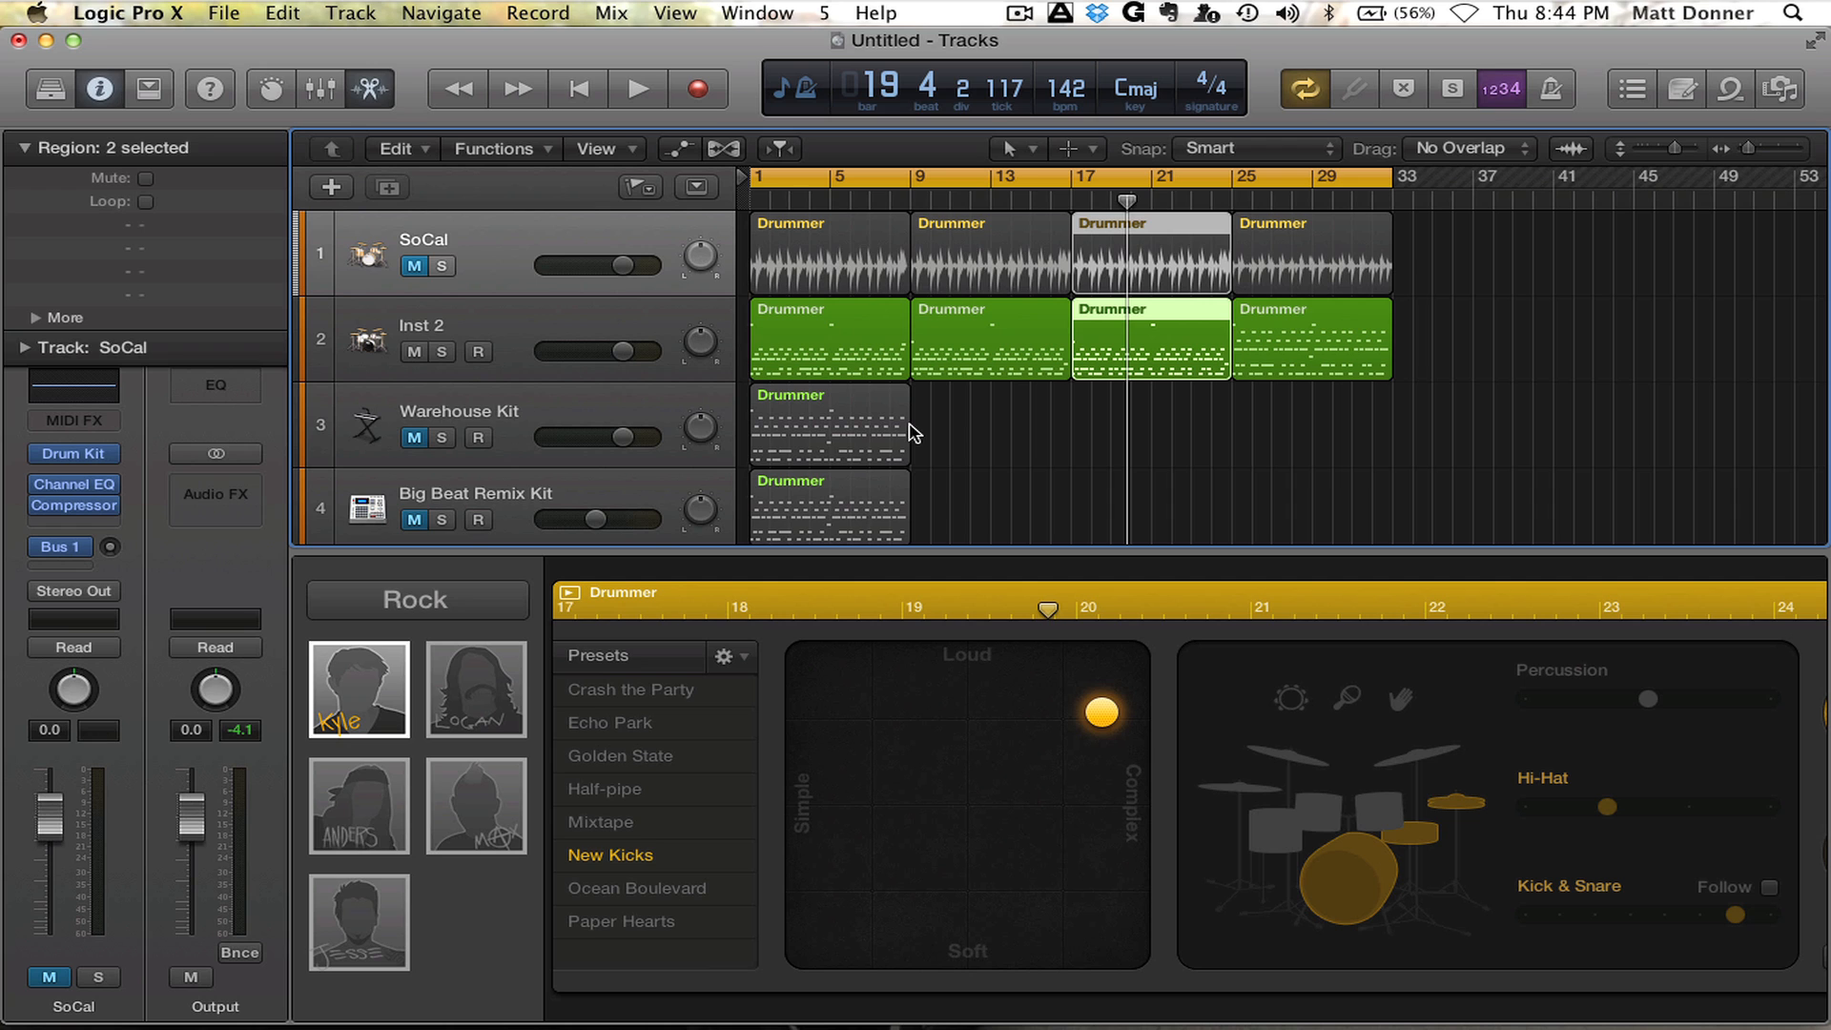
Step: Step through the four Inst 2 regions in order to examine each one's notes in the Piano Roll
{"action": "left_click", "coordinate": [844, 352]}
{"action": "left_click", "coordinate": [1006, 355]}
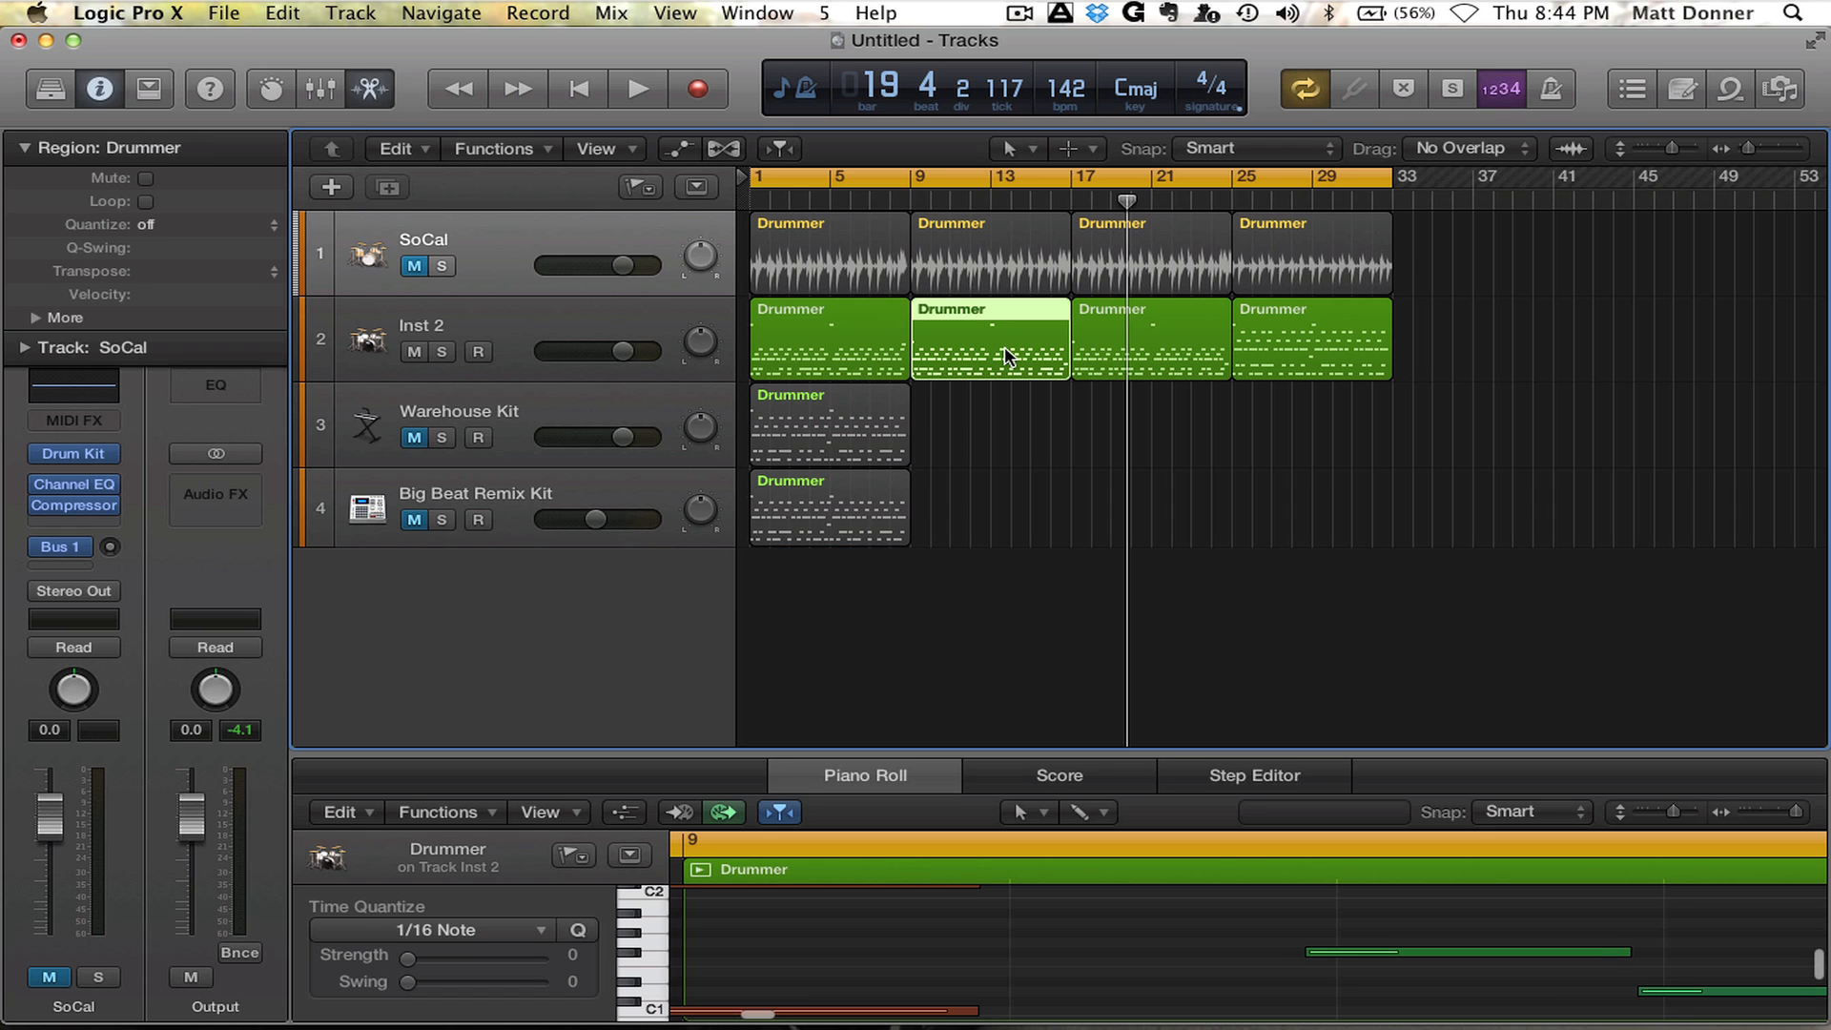
{"action": "left_click", "coordinate": [1135, 341]}
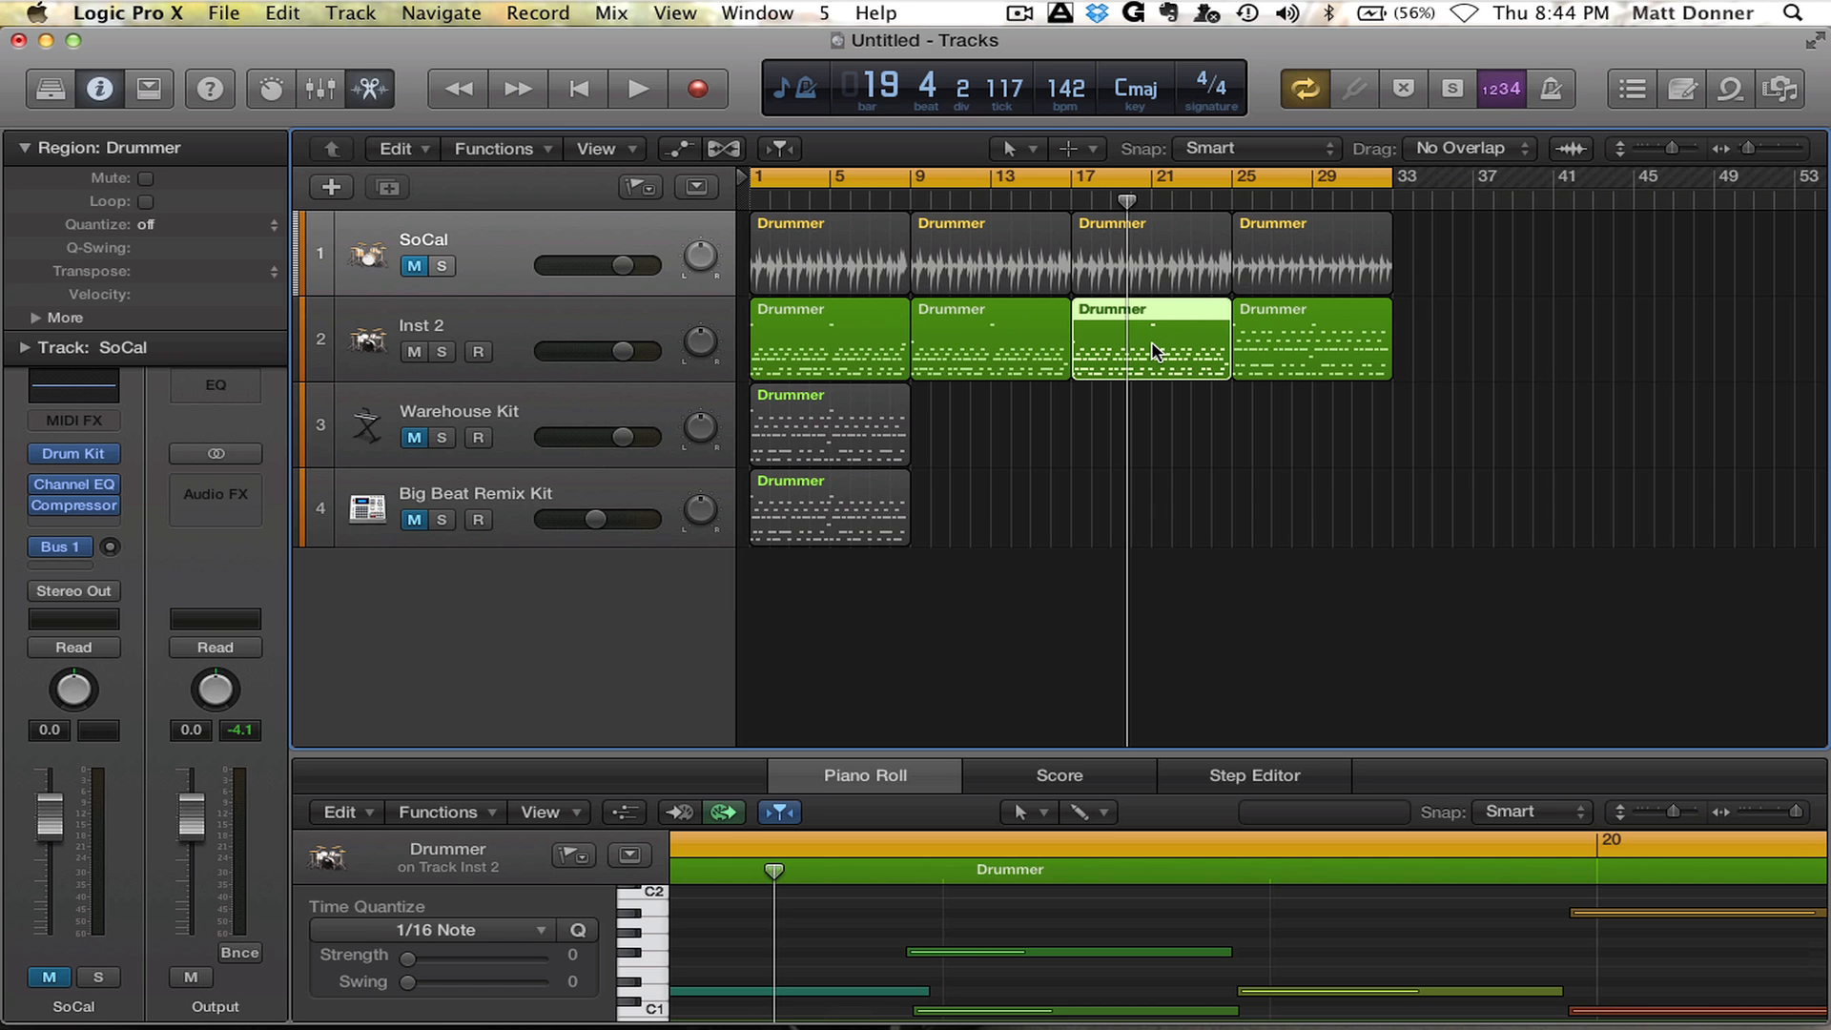
{"action": "left_click", "coordinate": [1273, 336]}
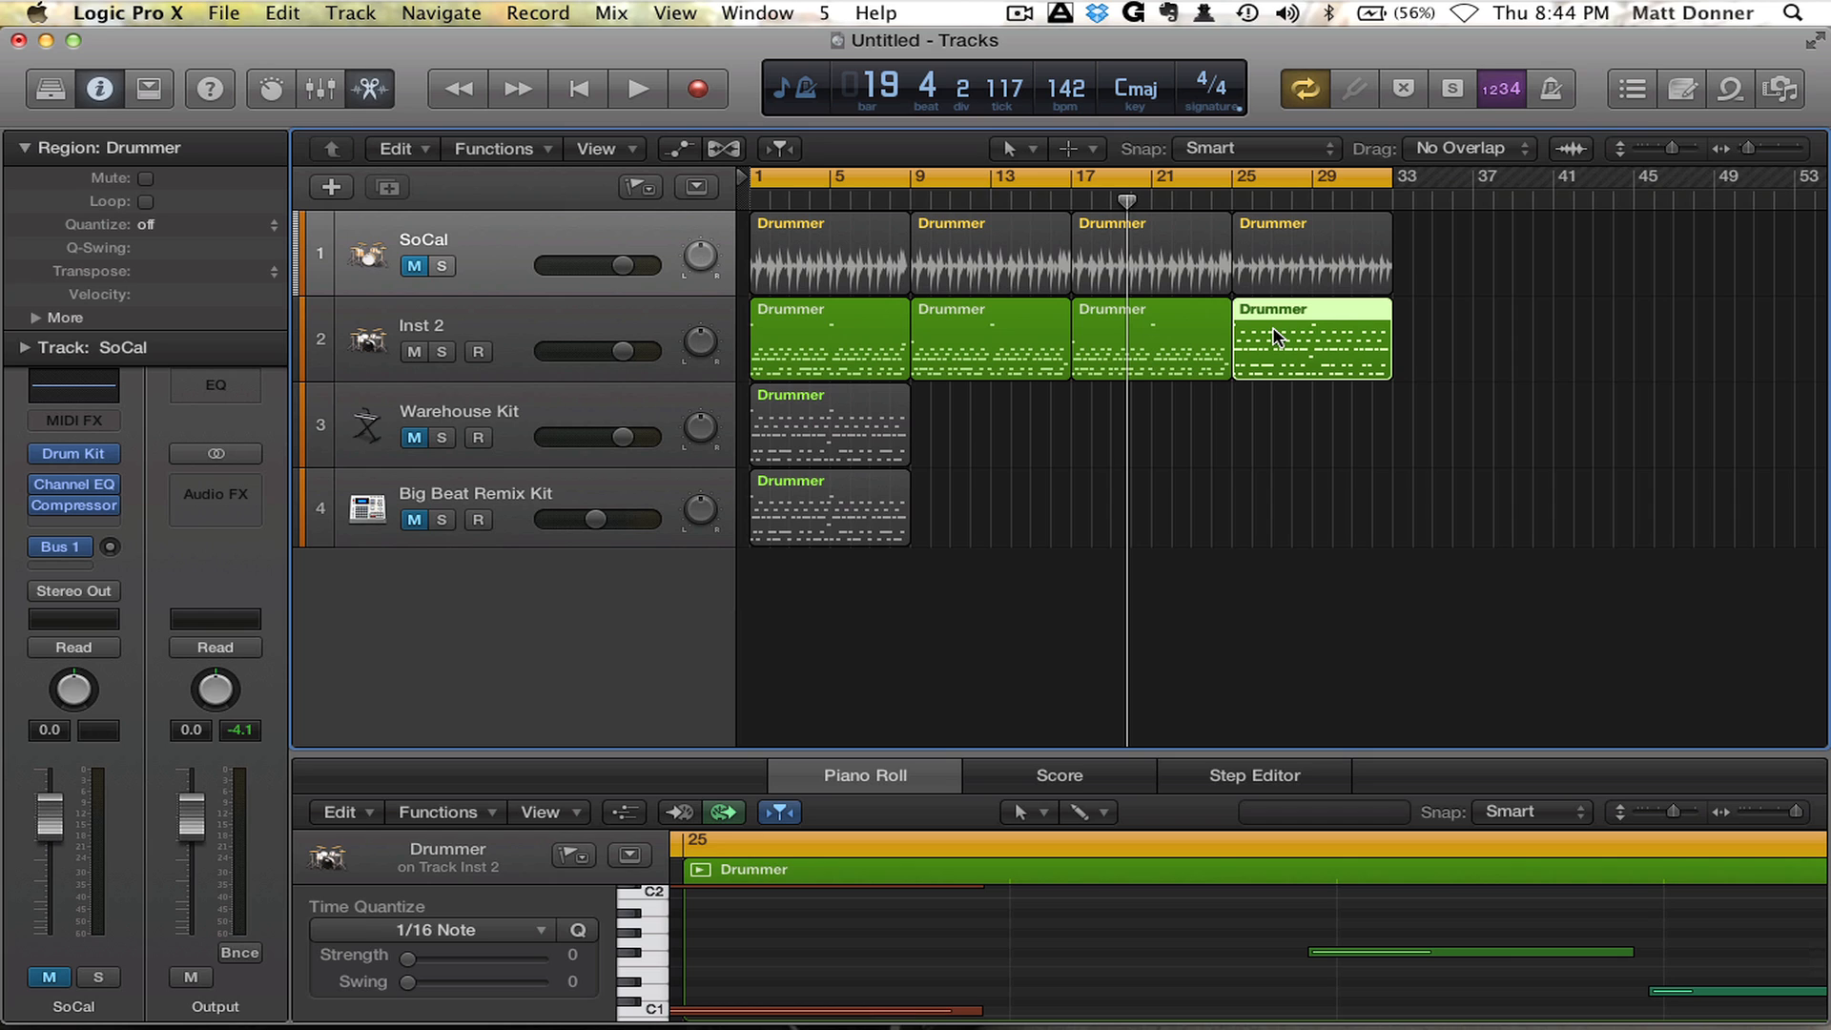